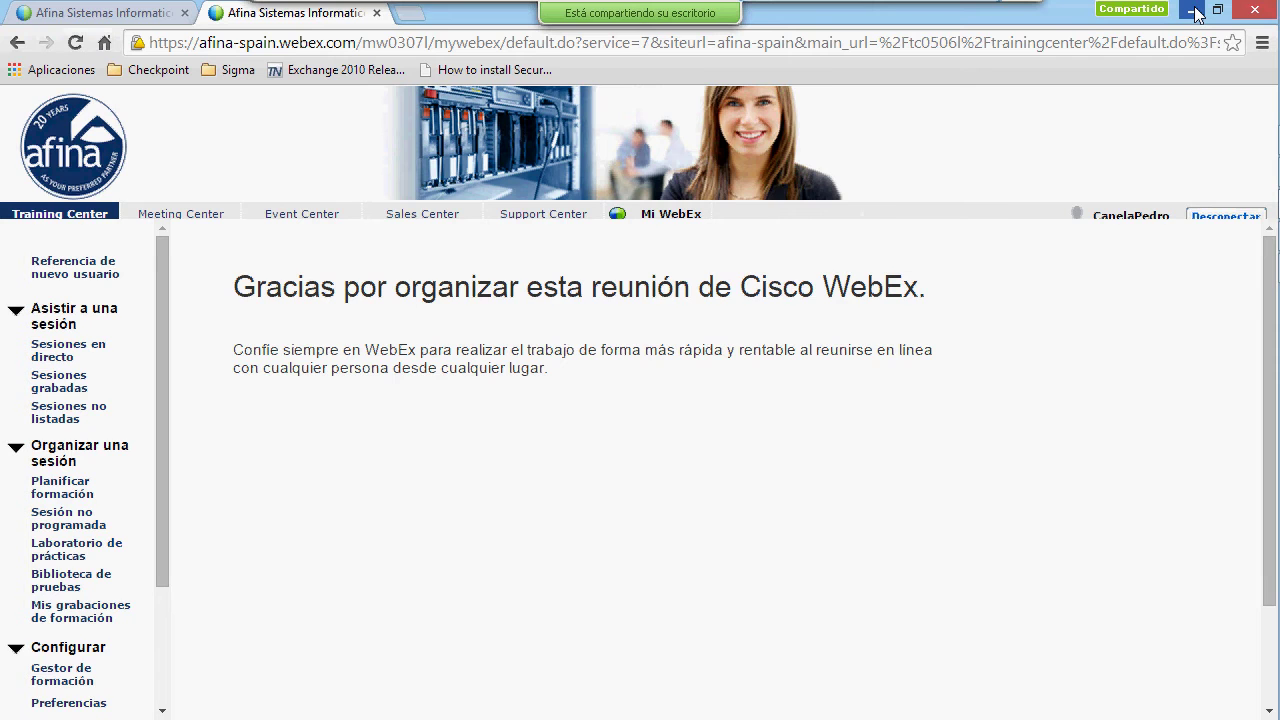
Minimize the browser and delete the CPLicenseFile file from the desktop.
left_click(1192, 10)
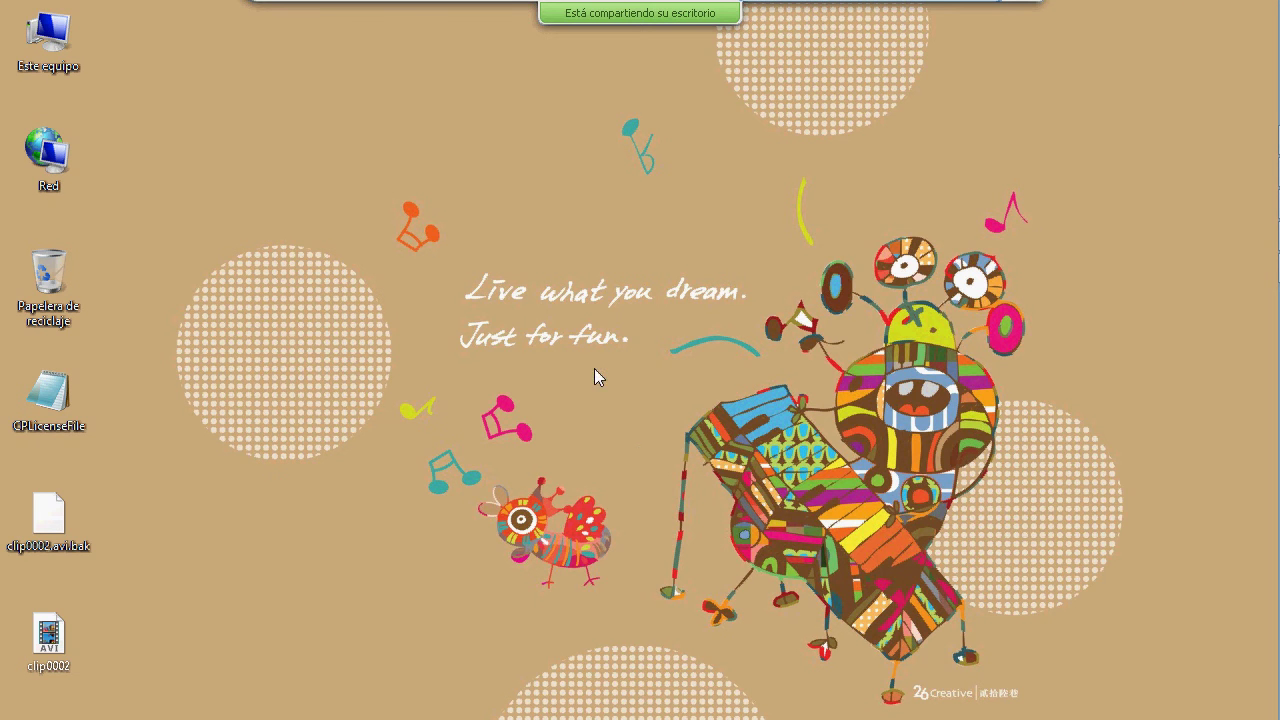
left_click_drag(174, 367, 30, 428)
key("Delete")
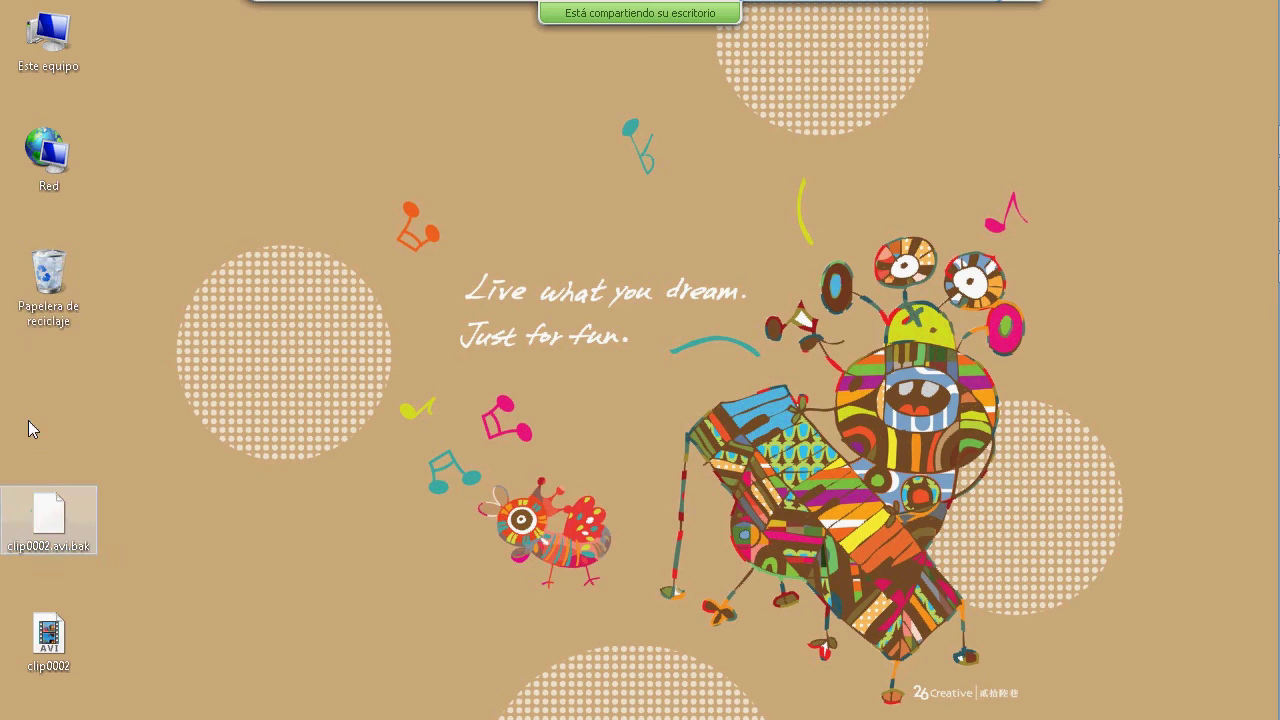
mouse_move(1270, 58)
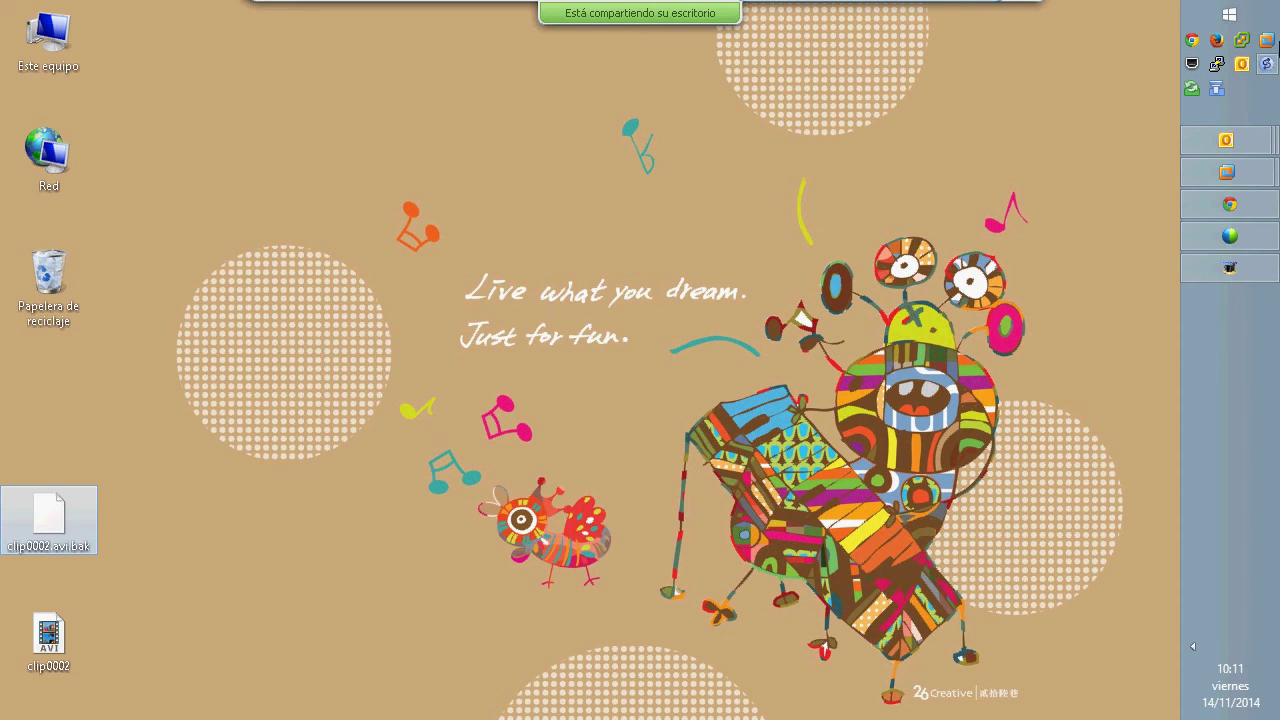
left_click(1252, 206)
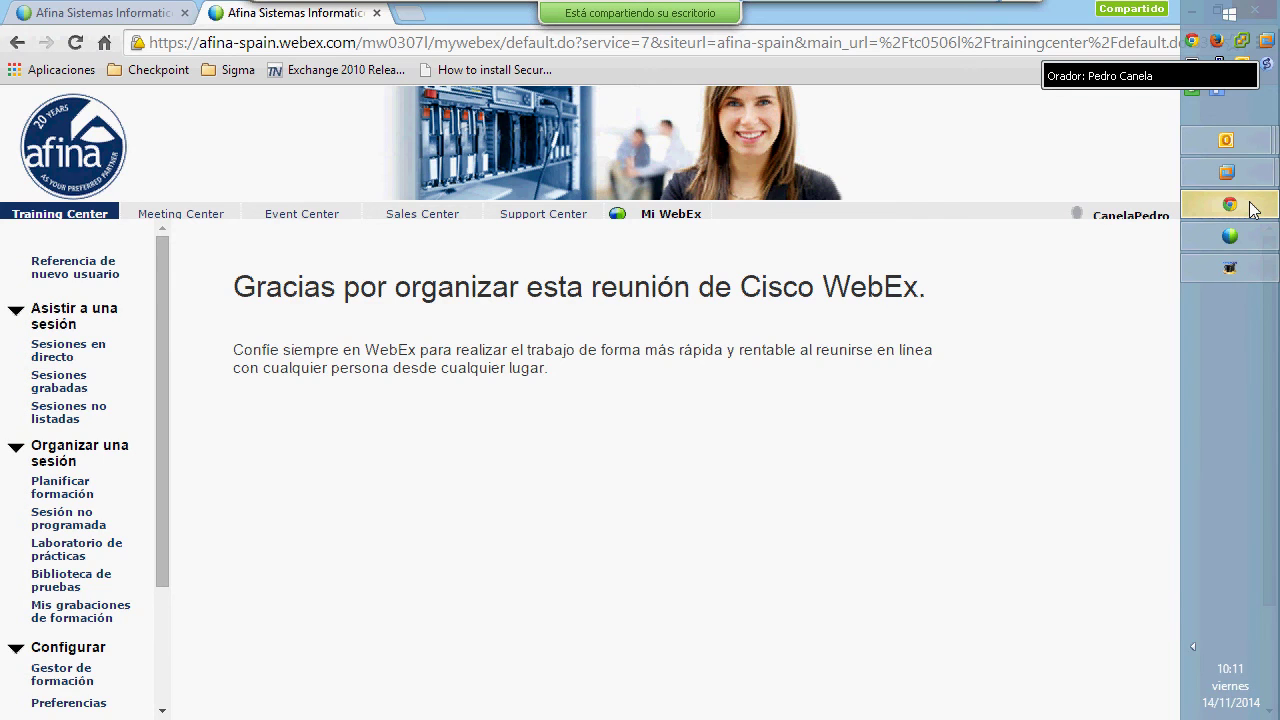
left_click(1252, 206)
left_click(1258, 236)
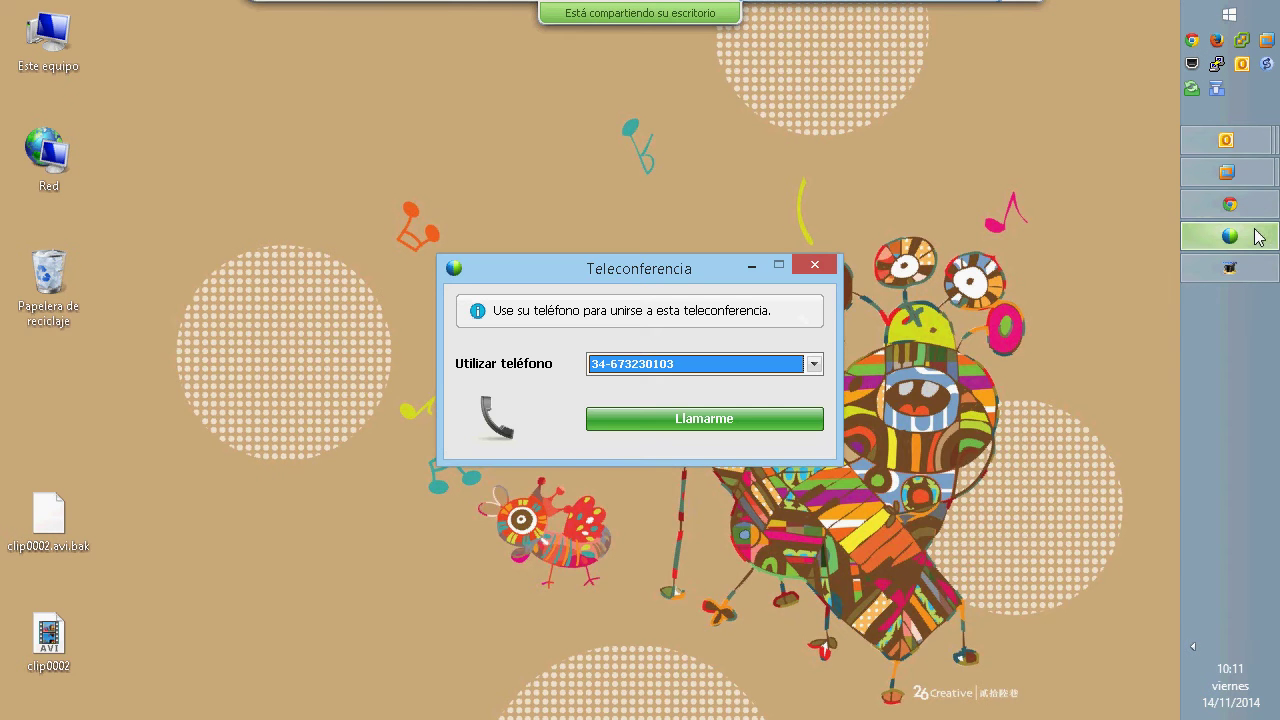
left_click(1258, 236)
left_click(1256, 270)
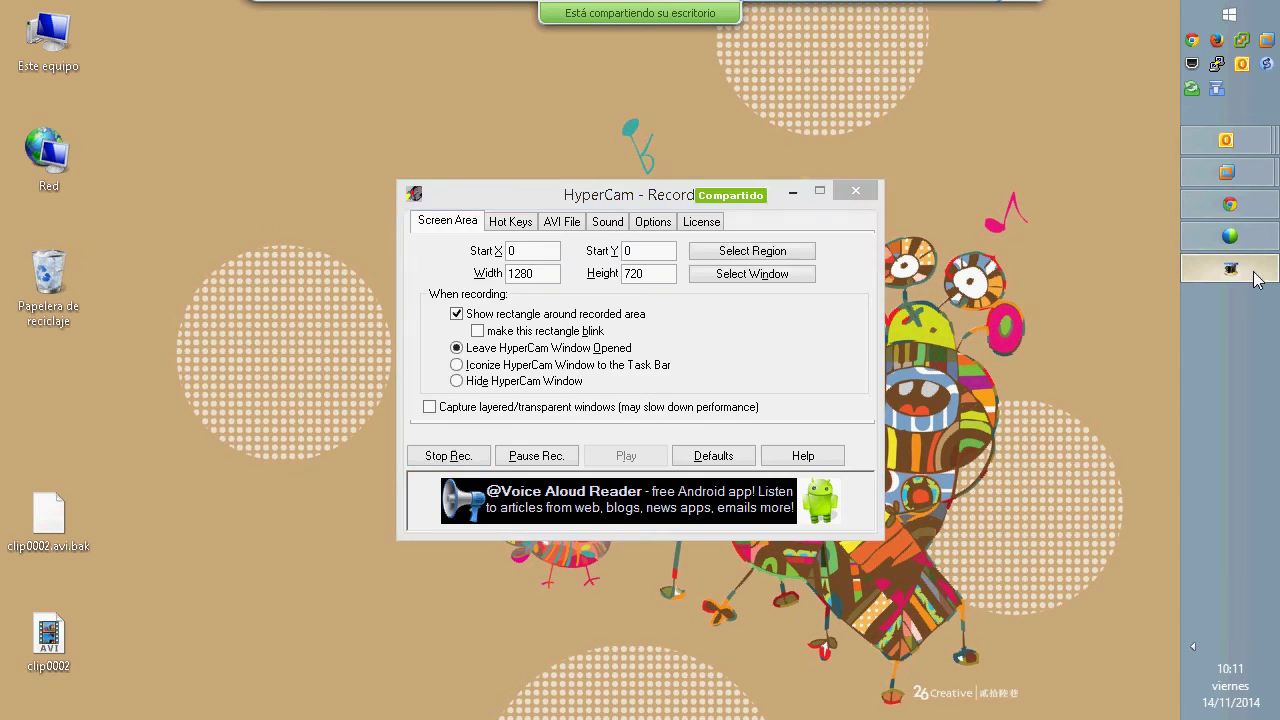
left_click(1258, 278)
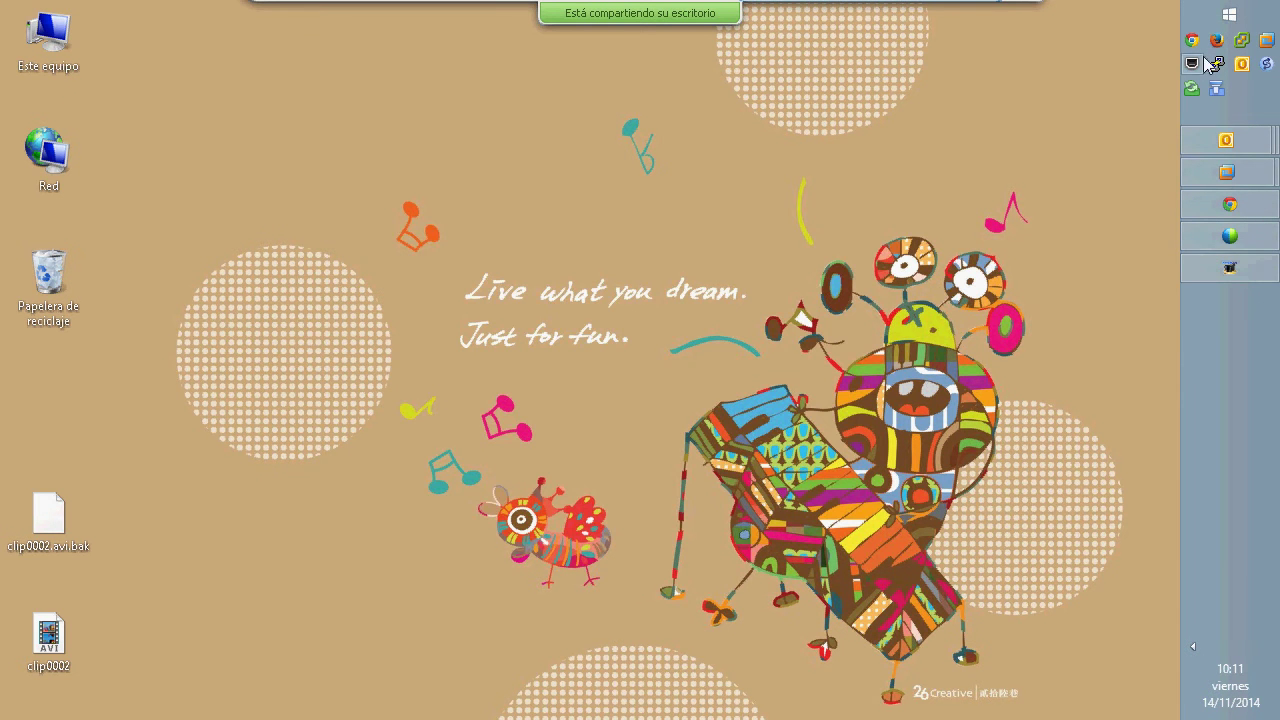
Launch SmartDashboard R77.20, allow the file to open, and log in as admin to 192.168.6.14 with the account password.
left_click(1217, 88)
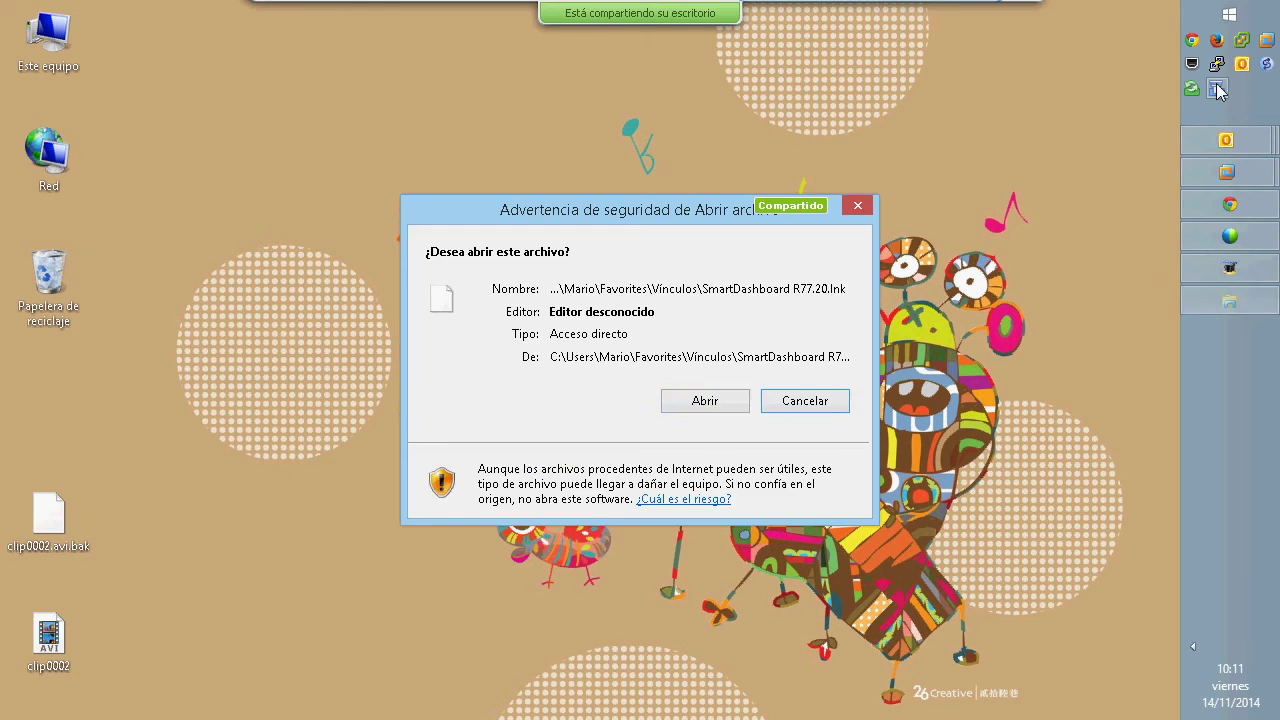
left_click(724, 410)
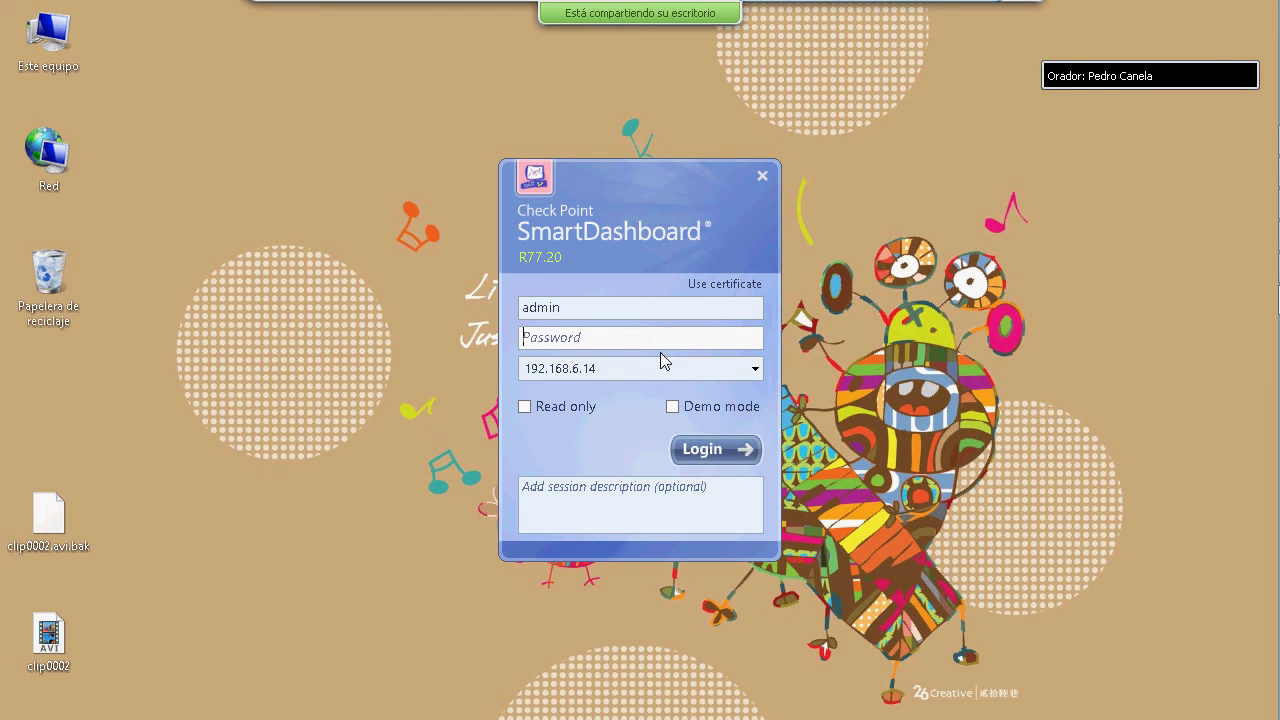
type("********")
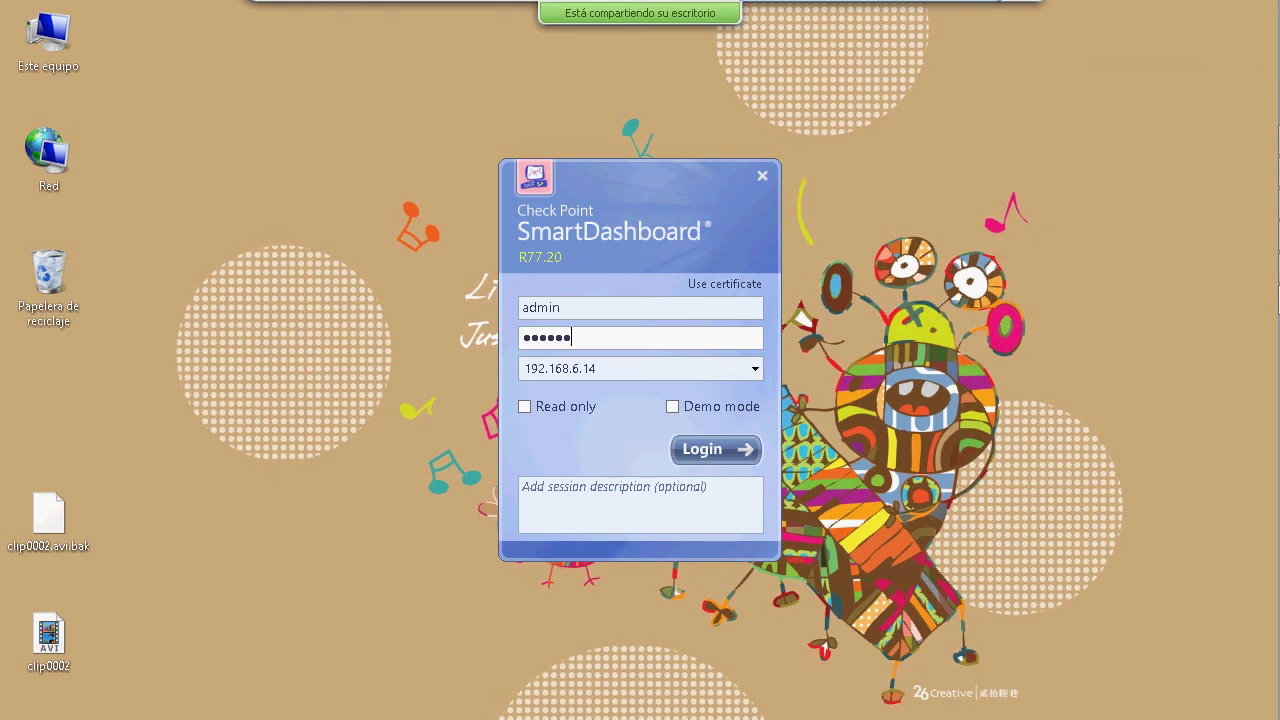
key("Return")
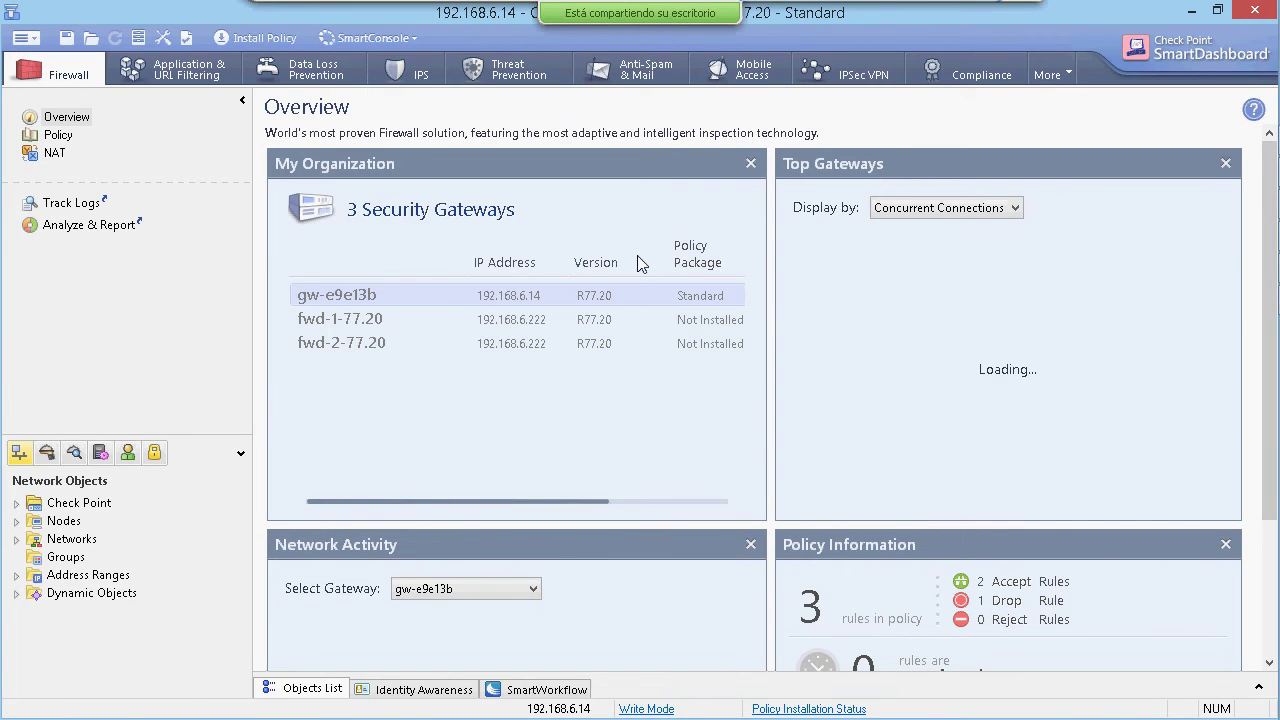
Review the list of available SmartConsole applications without launching any.
left_click(385, 38)
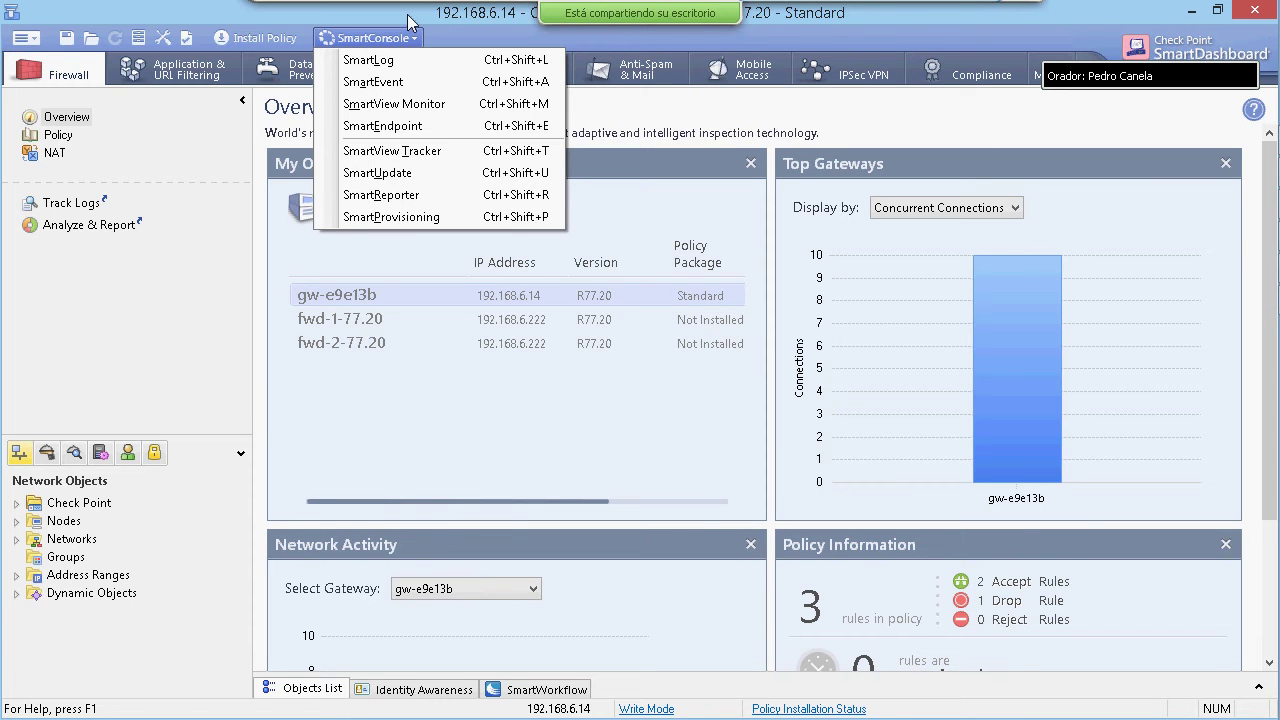
mouse_move(380, 8)
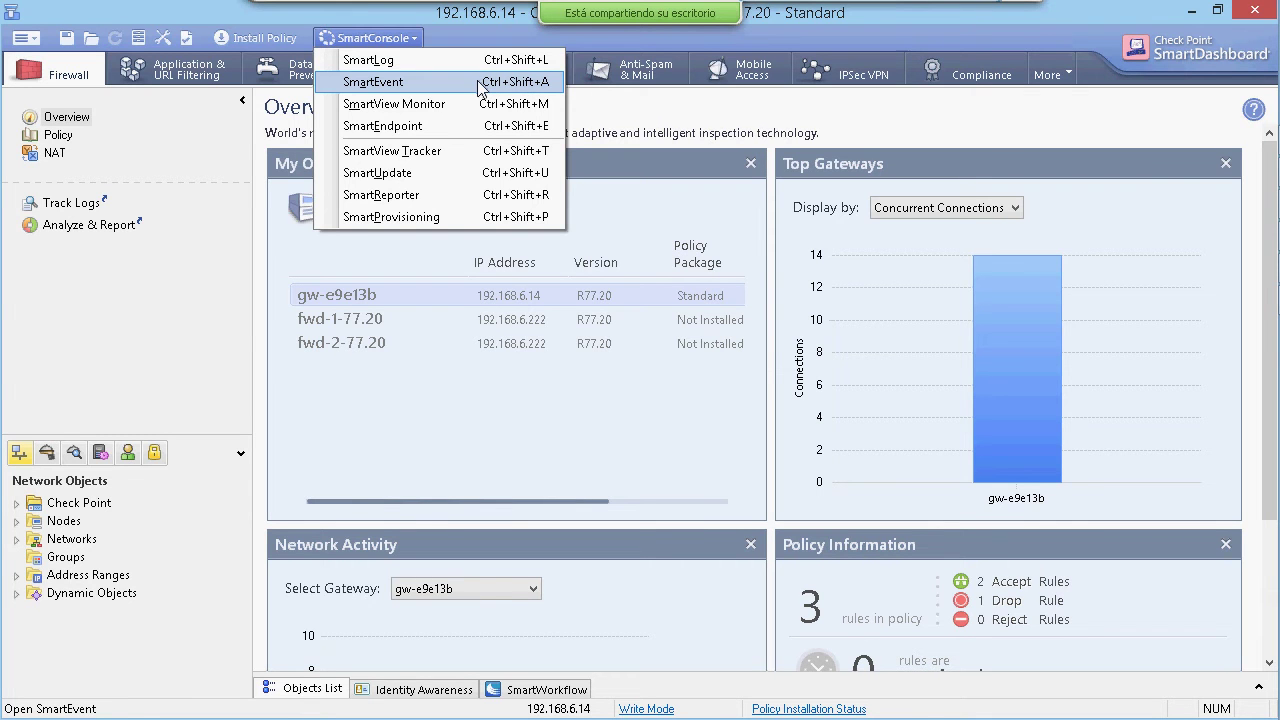
left_click(127, 338)
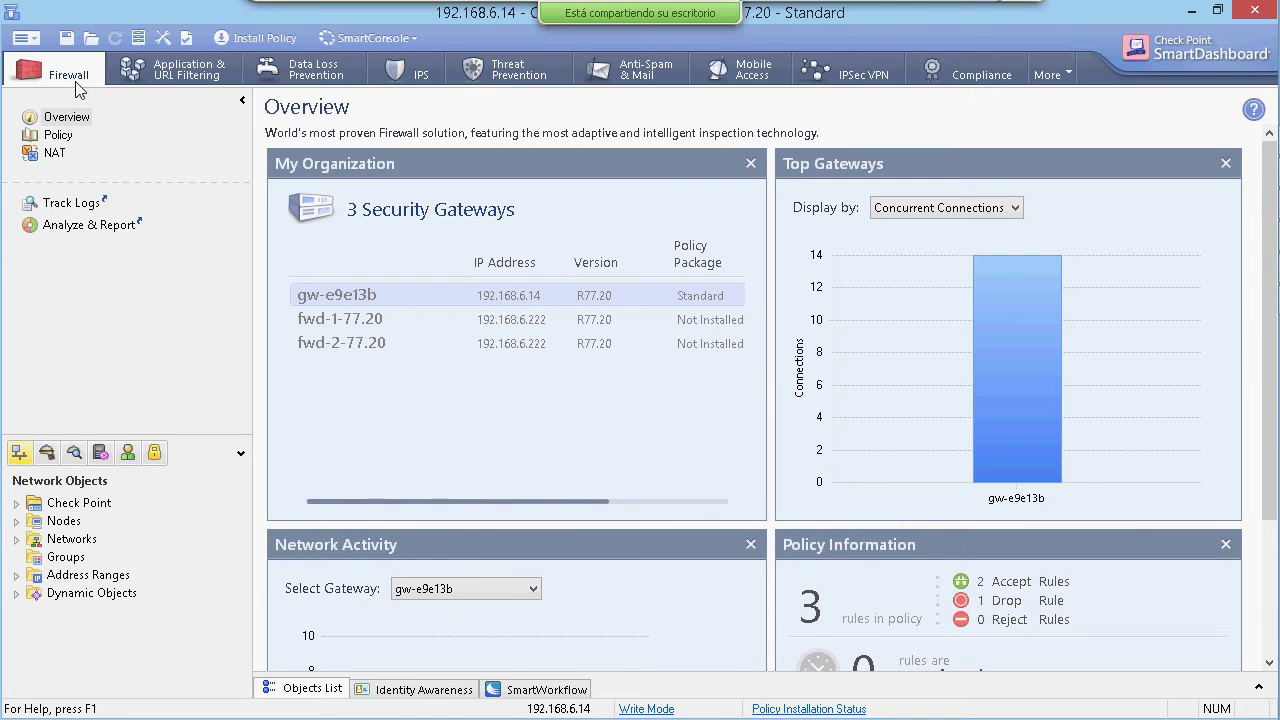
Review the Firewall policy and NAT rules, plus the Application & URL Filtering and Data Loss Prevention overviews.
left_click(62, 140)
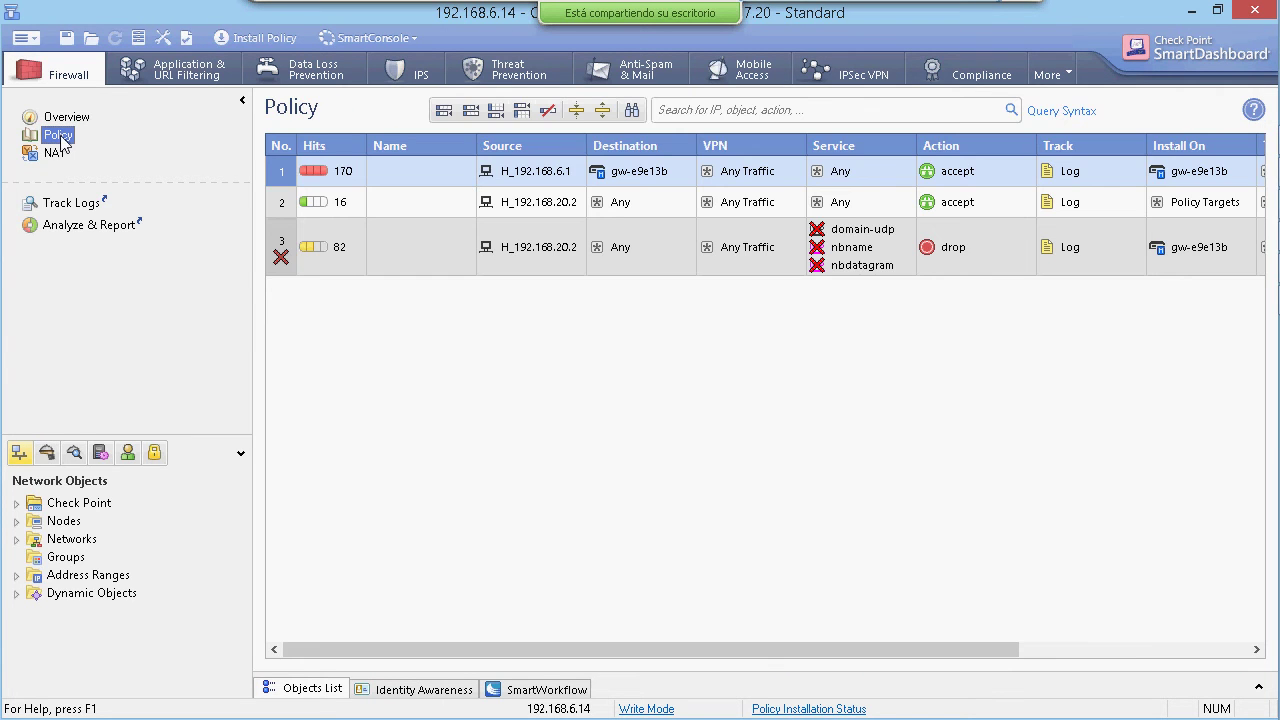
left_click(57, 156)
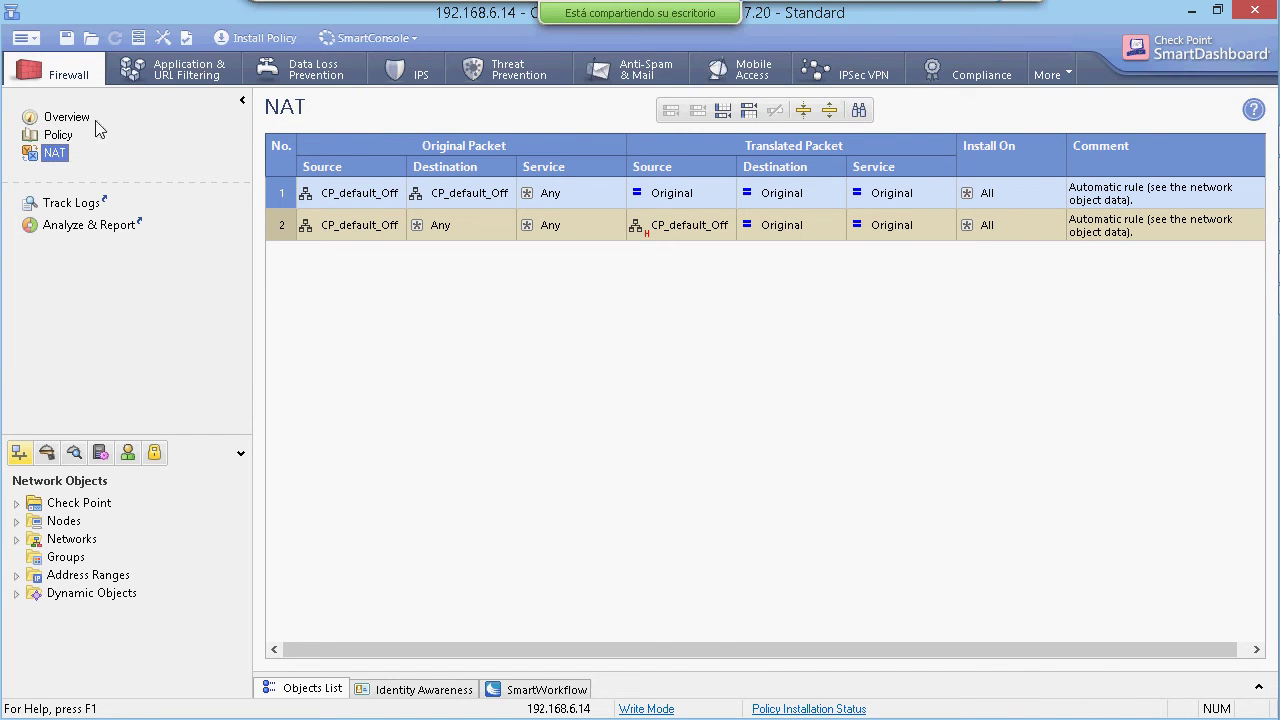
left_click(141, 85)
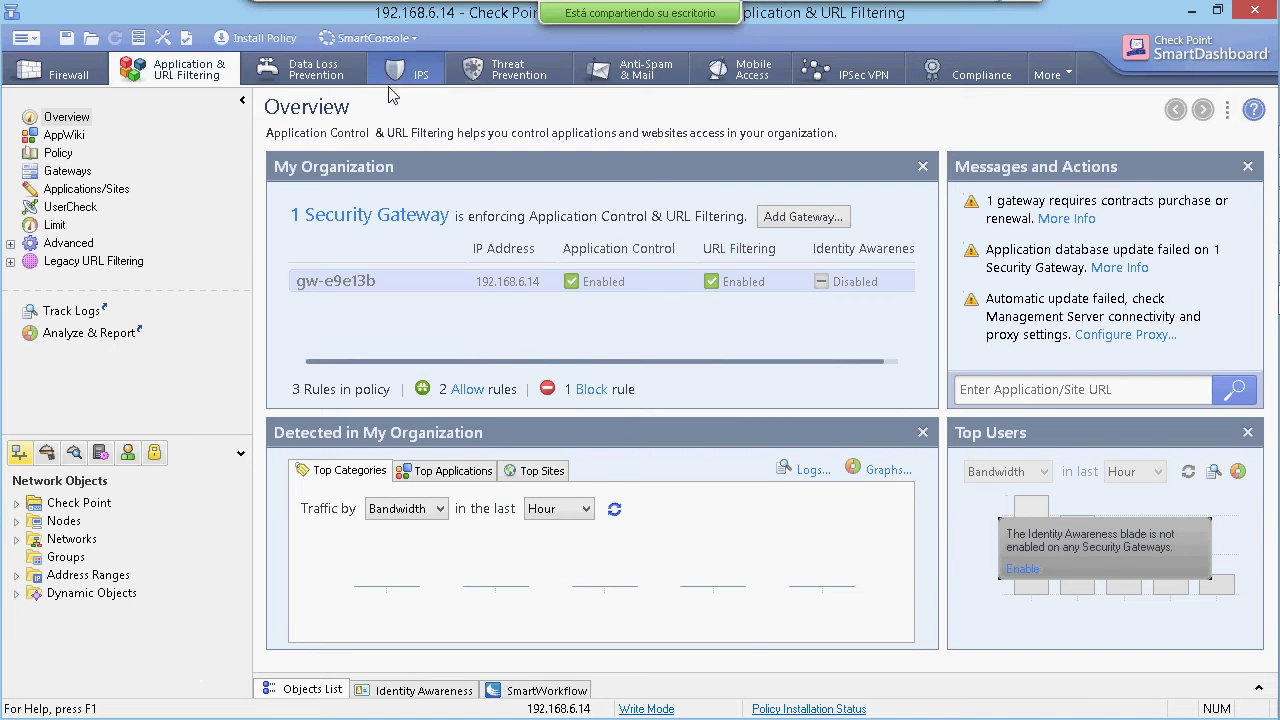
left_click(316, 80)
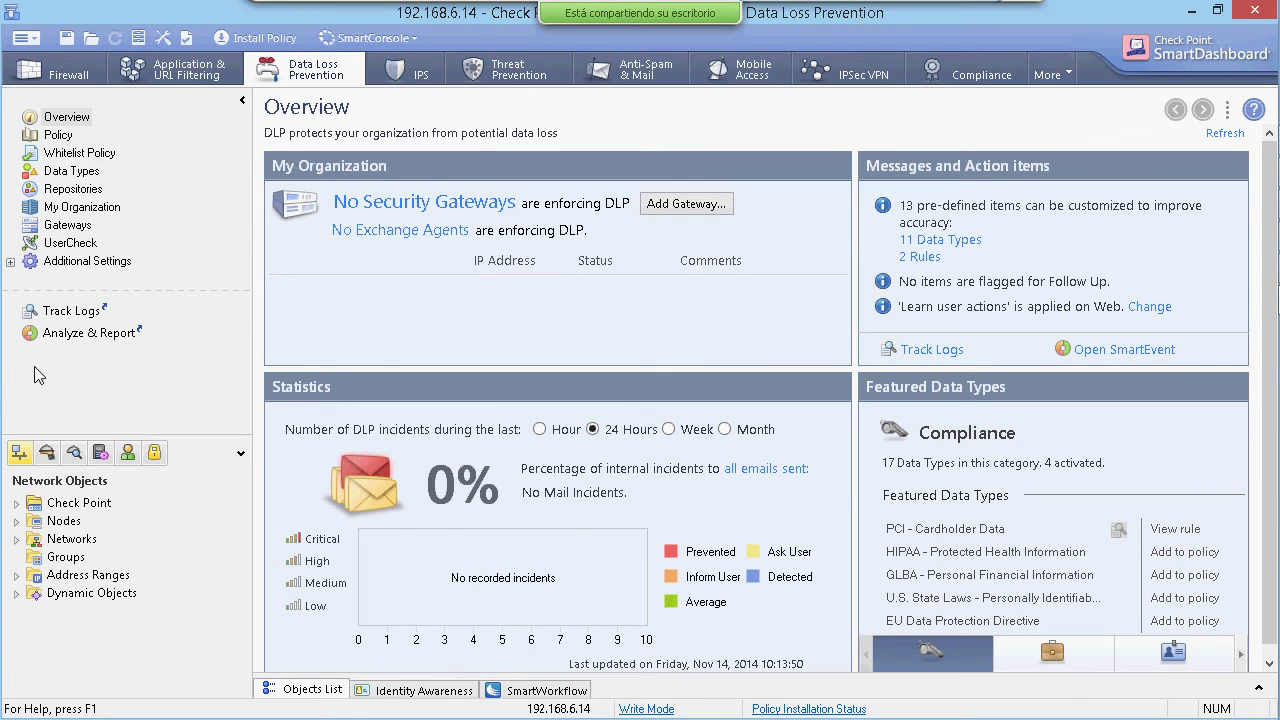
Browse the object trees for services, servers, users and administrators, and VPN communities, expanding the Site To Site branch.
left_click(47, 455)
left_click(19, 453)
left_click(100, 453)
left_click(128, 453)
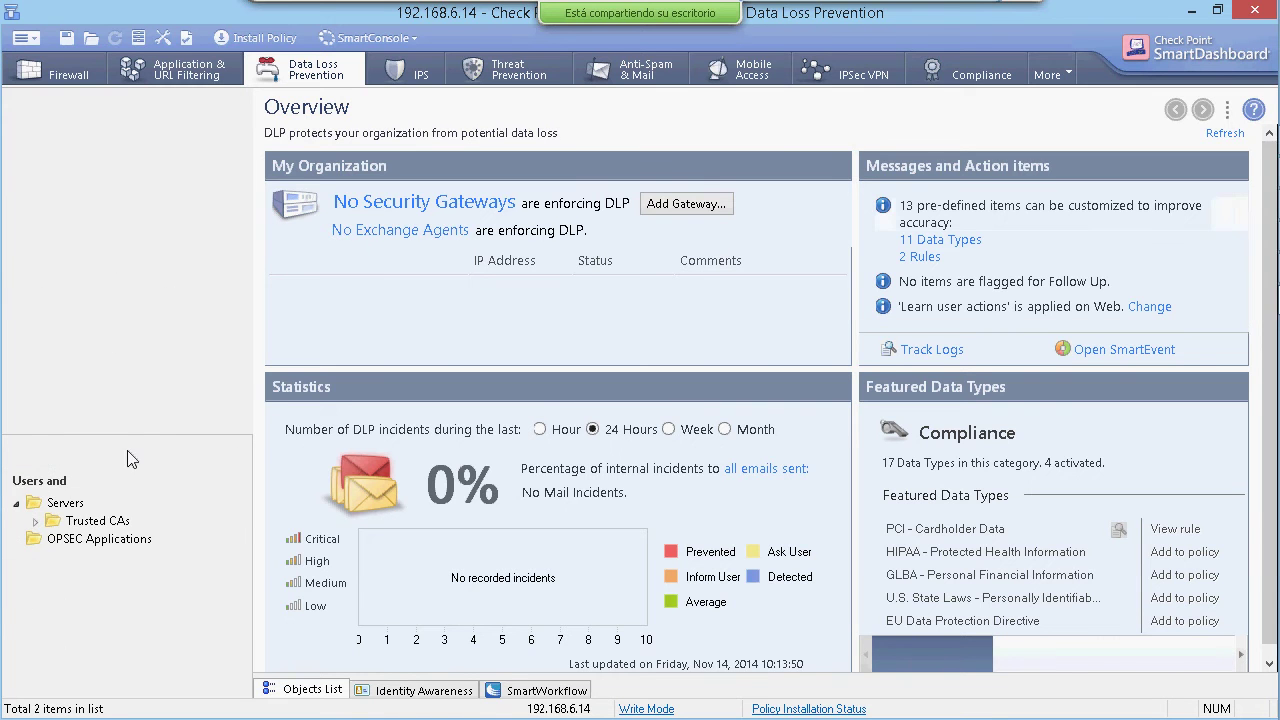
left_click(155, 454)
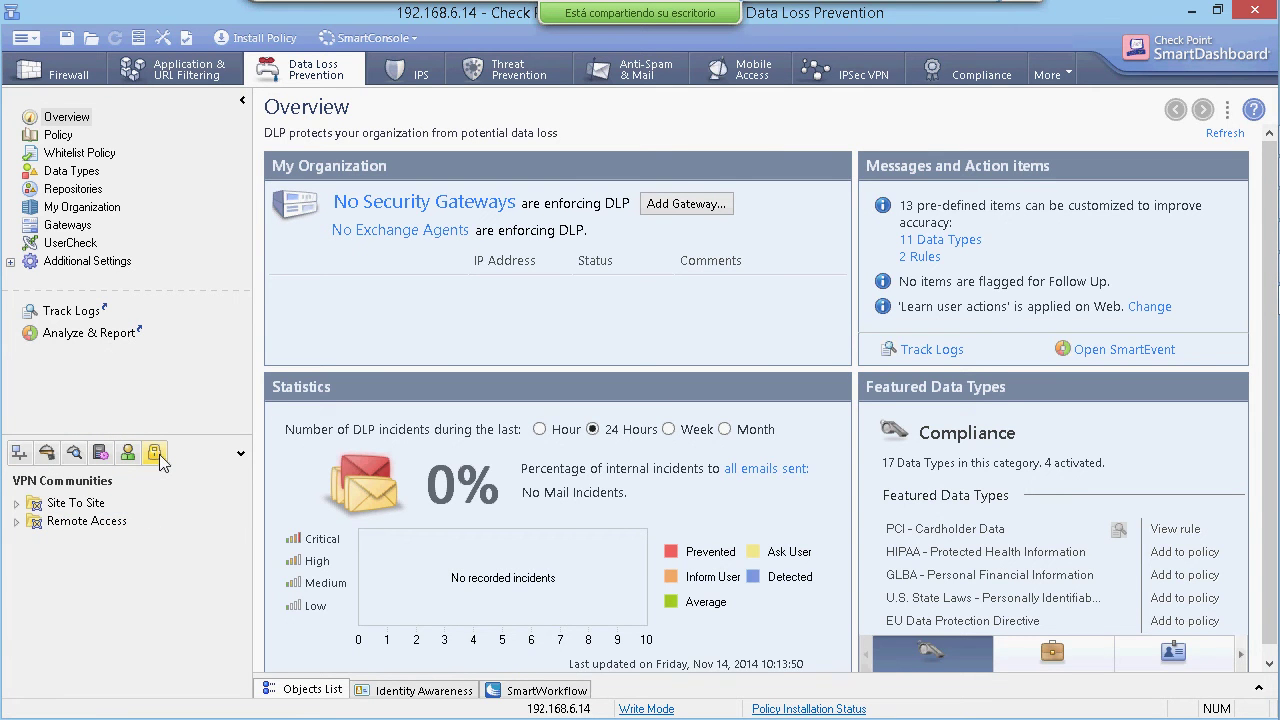
left_click(129, 453)
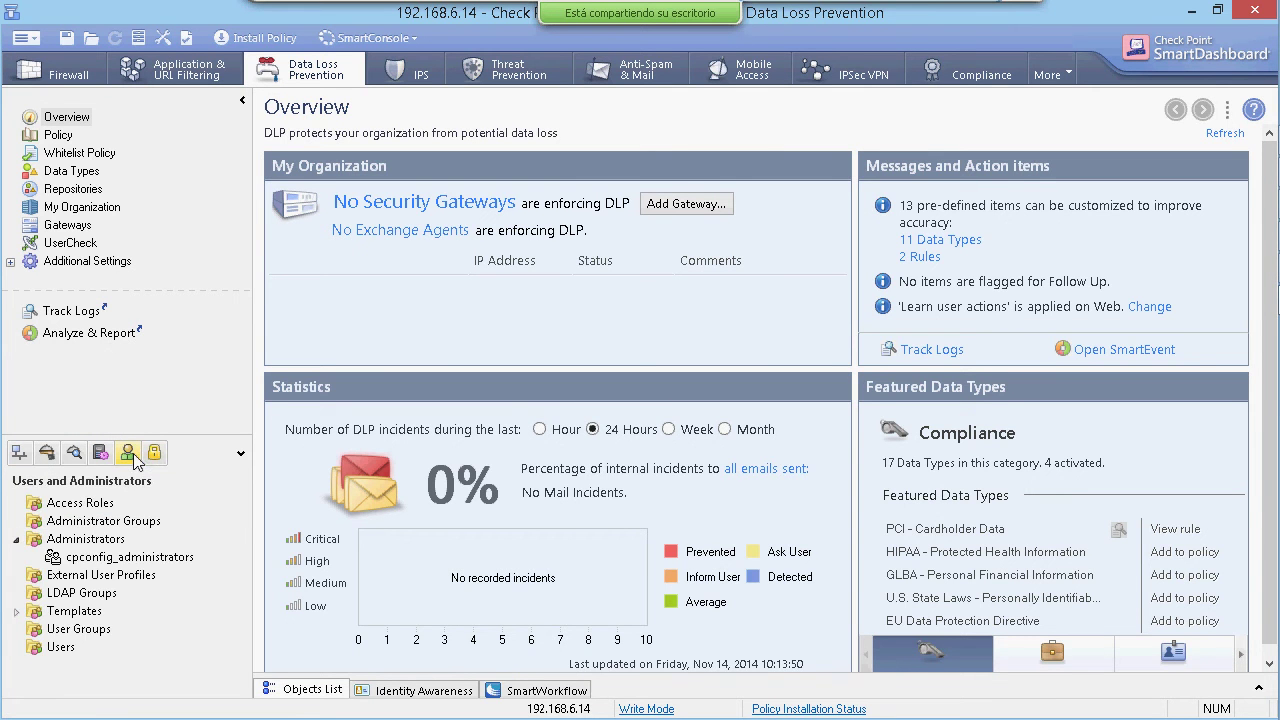
left_click(18, 454)
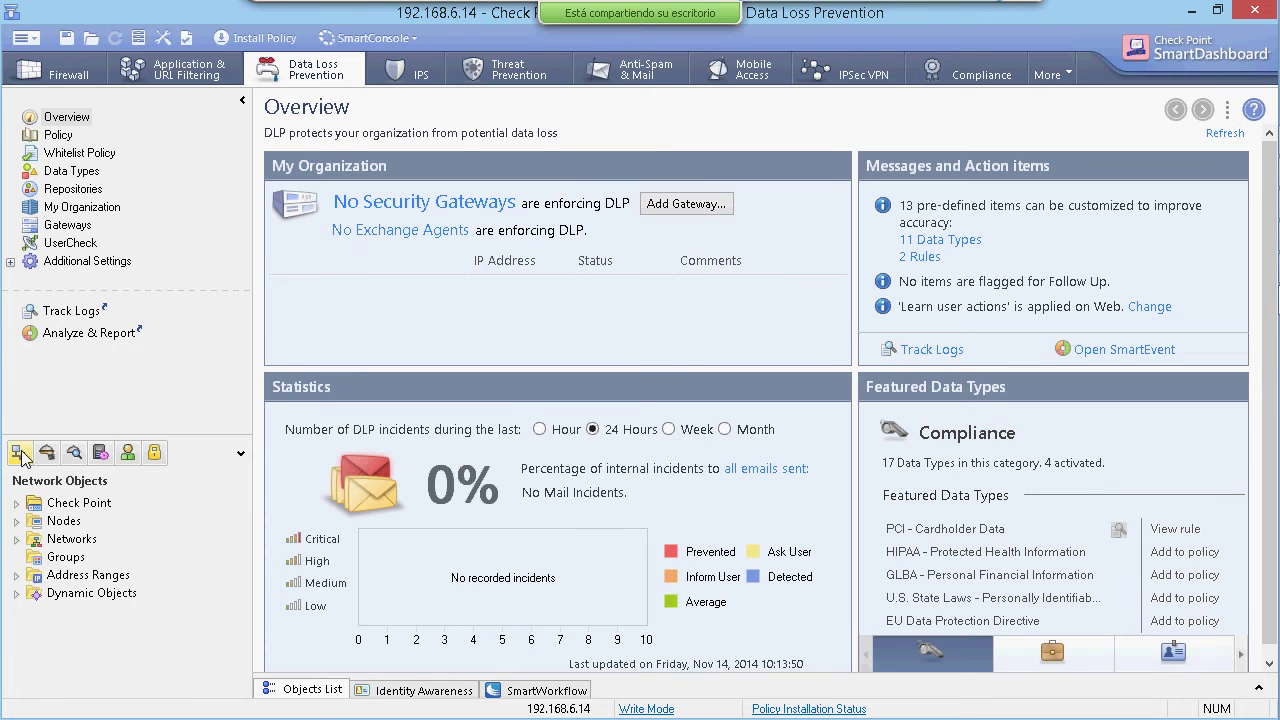
left_click(46, 453)
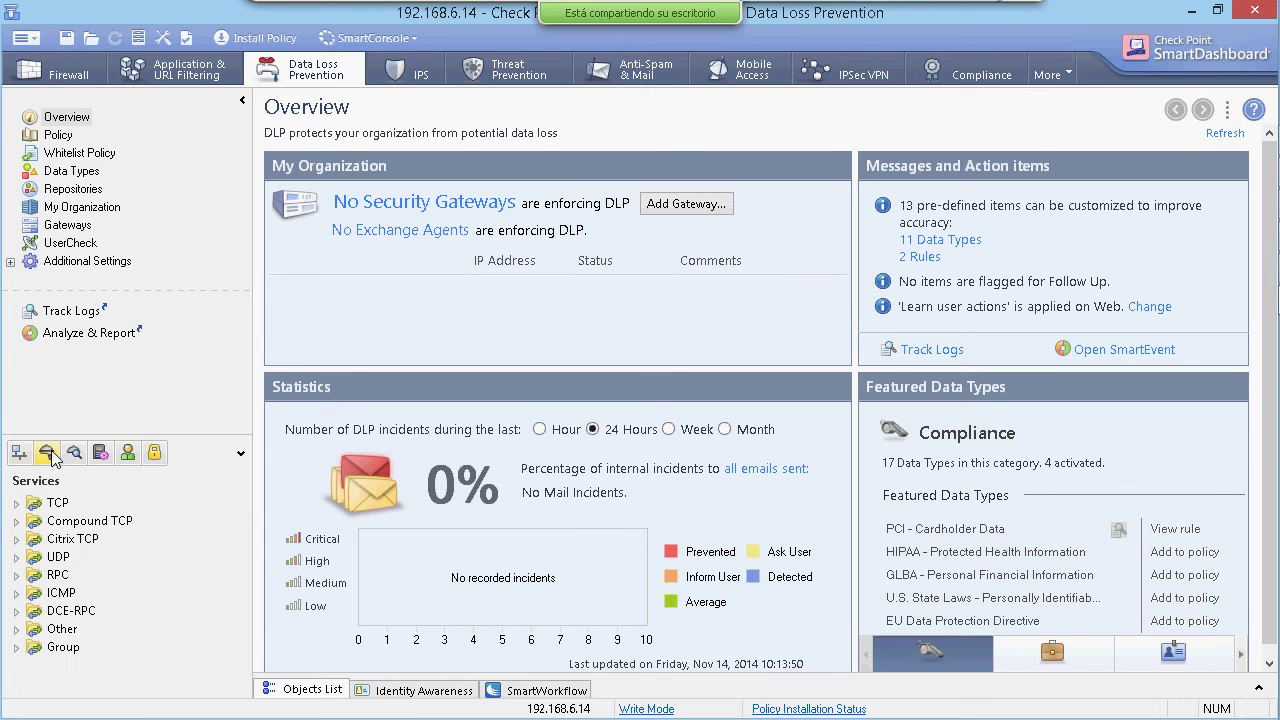
left_click(154, 454)
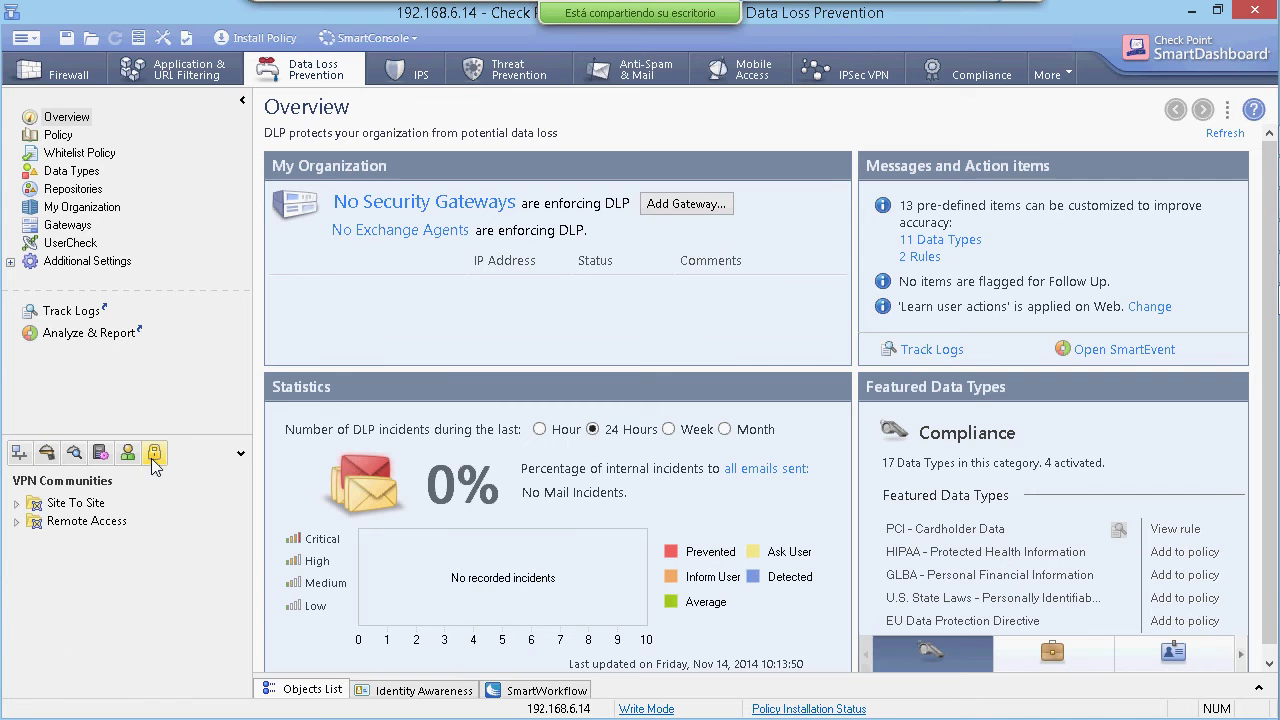
double_click(16, 504)
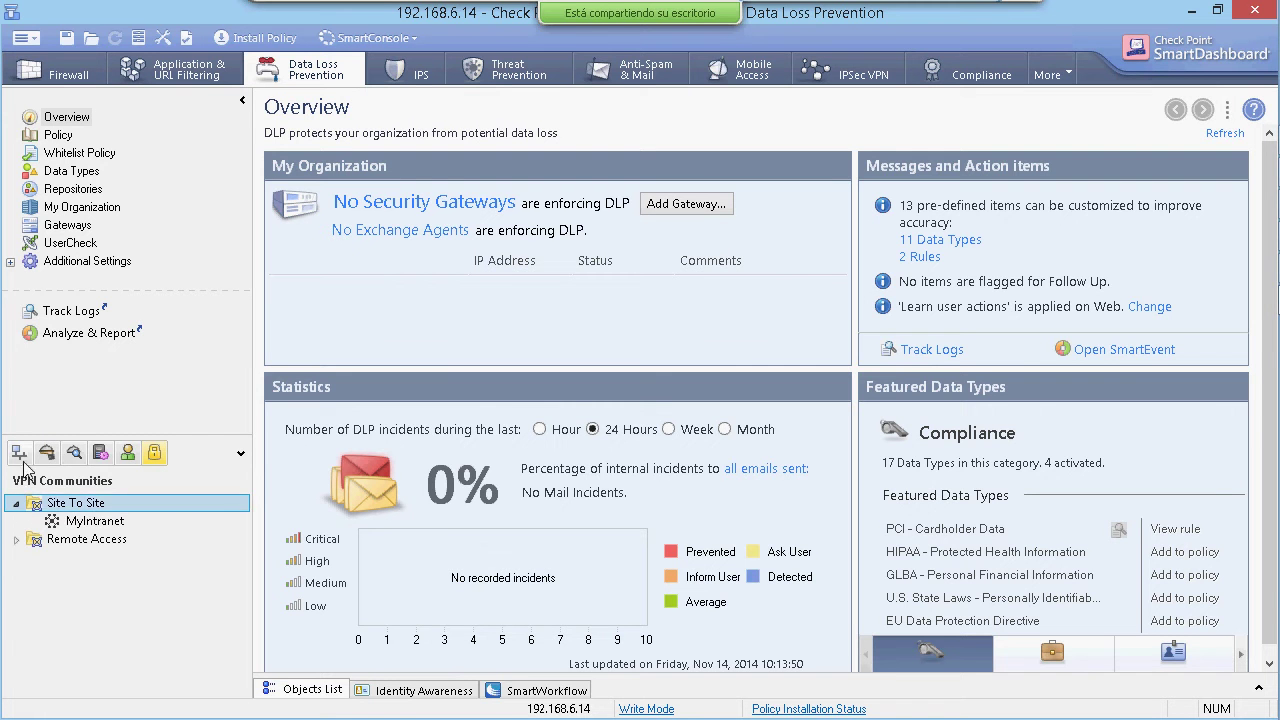
Show the network objects and expand the Check Point and Nodes branches.
left_click(19, 453)
left_click(24, 503)
left_click(16, 503)
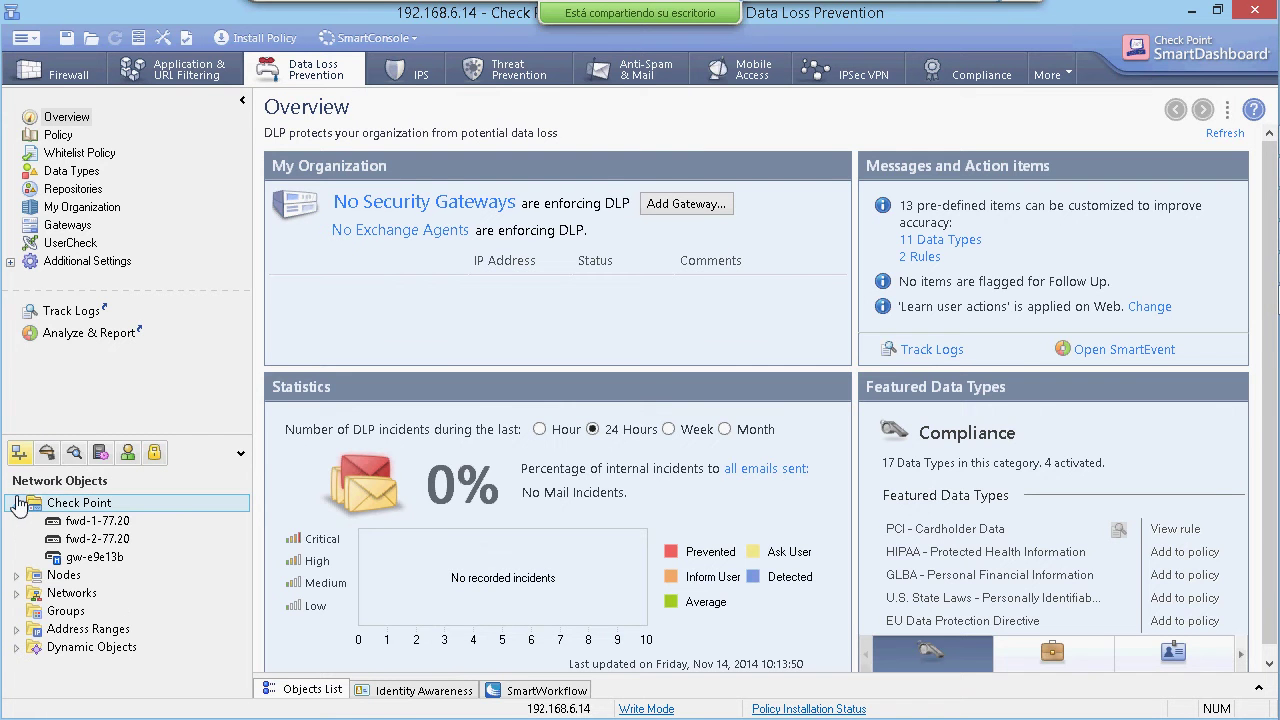
left_click(20, 574)
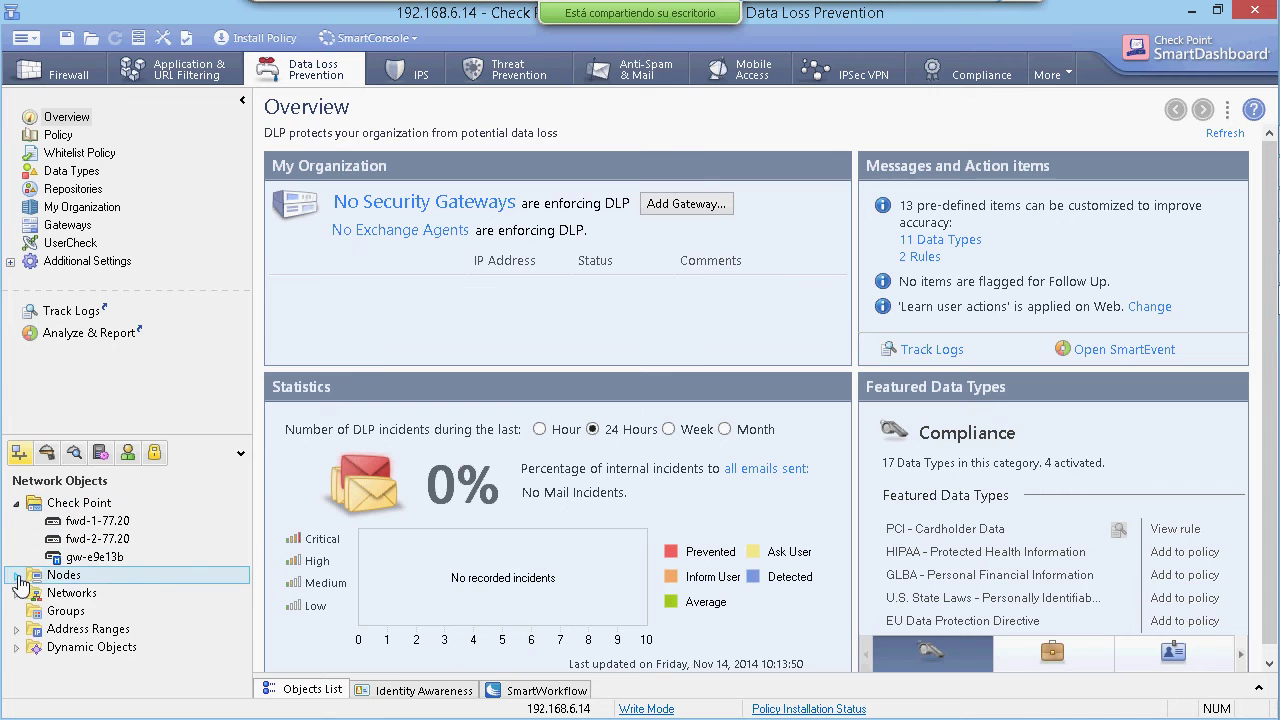
left_click(17, 576)
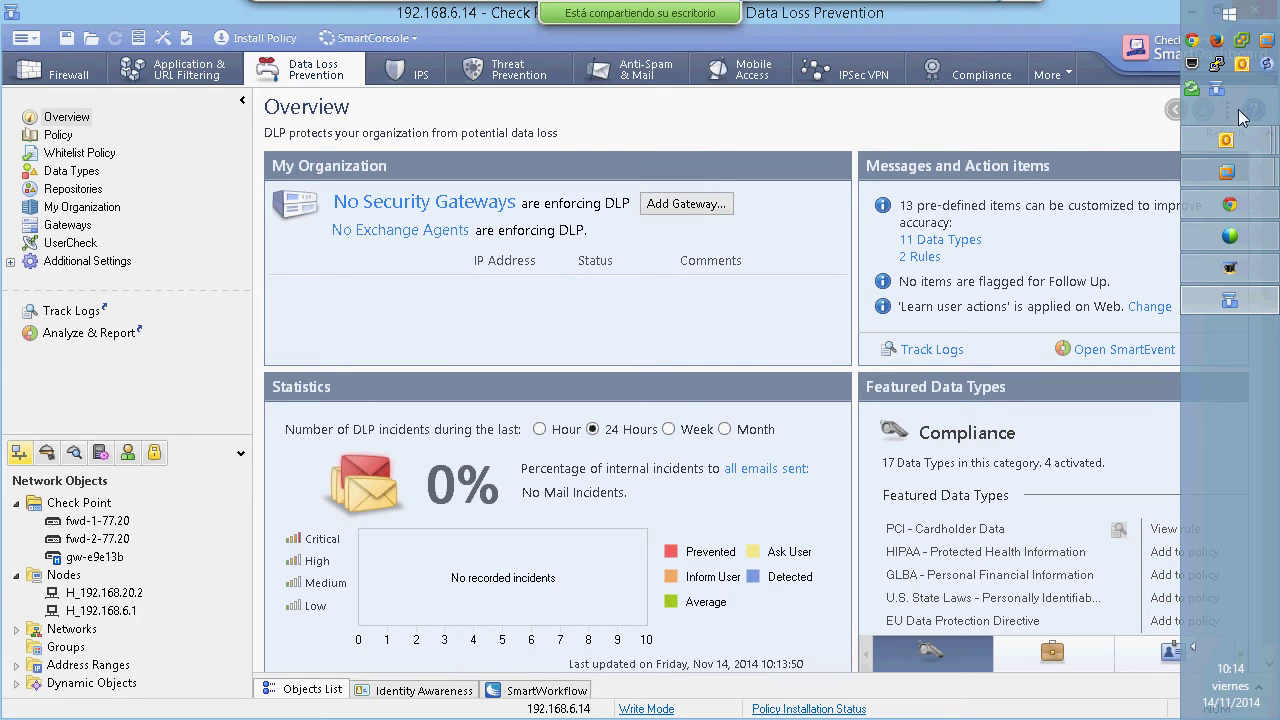
left_click(1229, 237)
left_click(1224, 244)
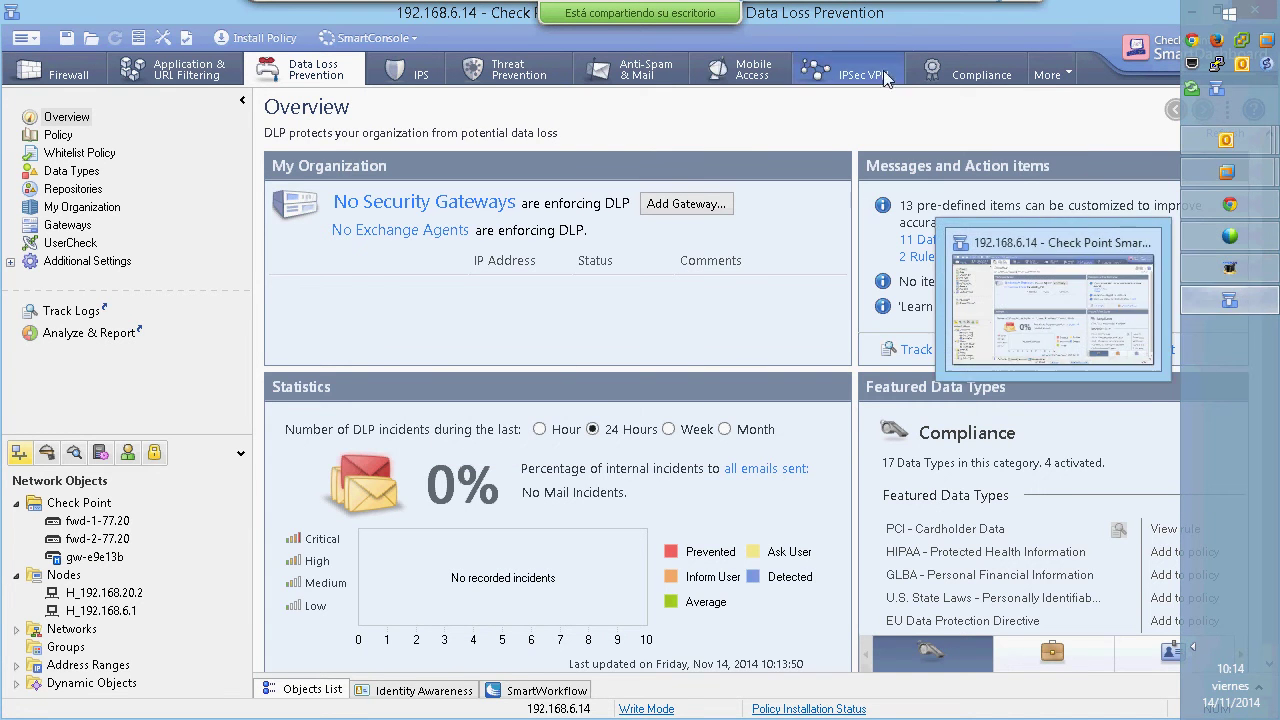
left_click(78, 119)
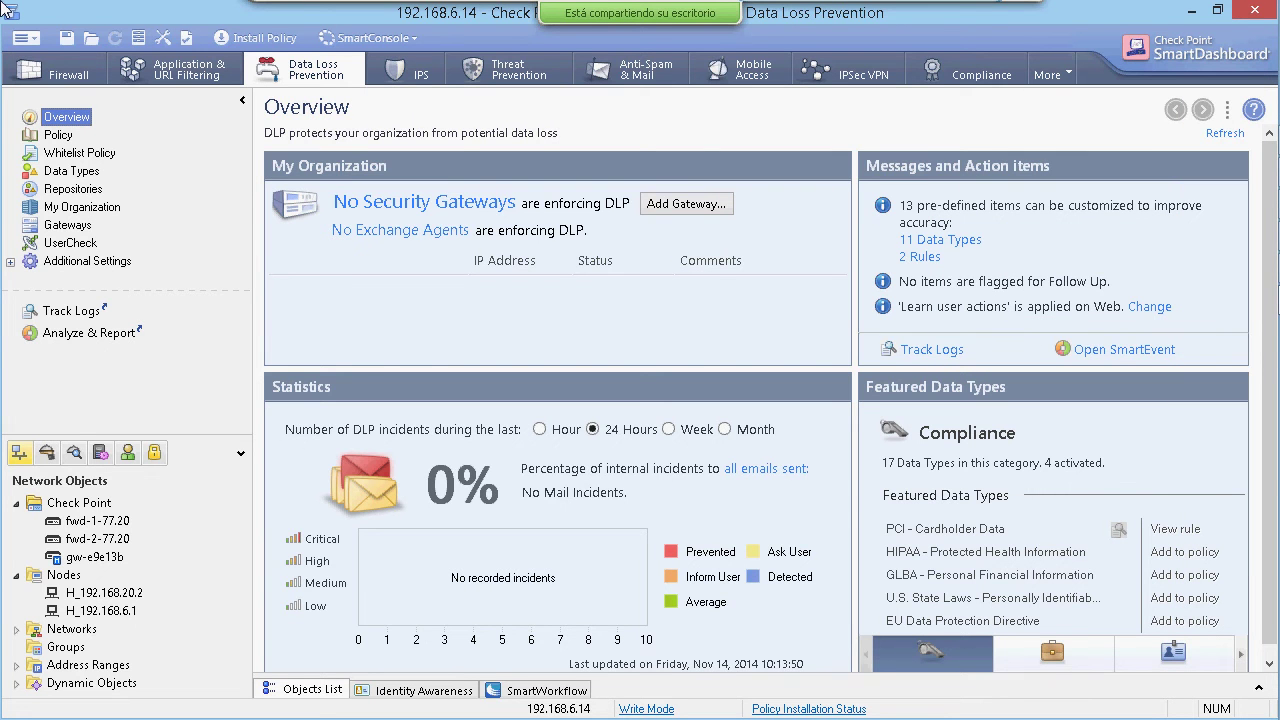
mouse_move(1022, 10)
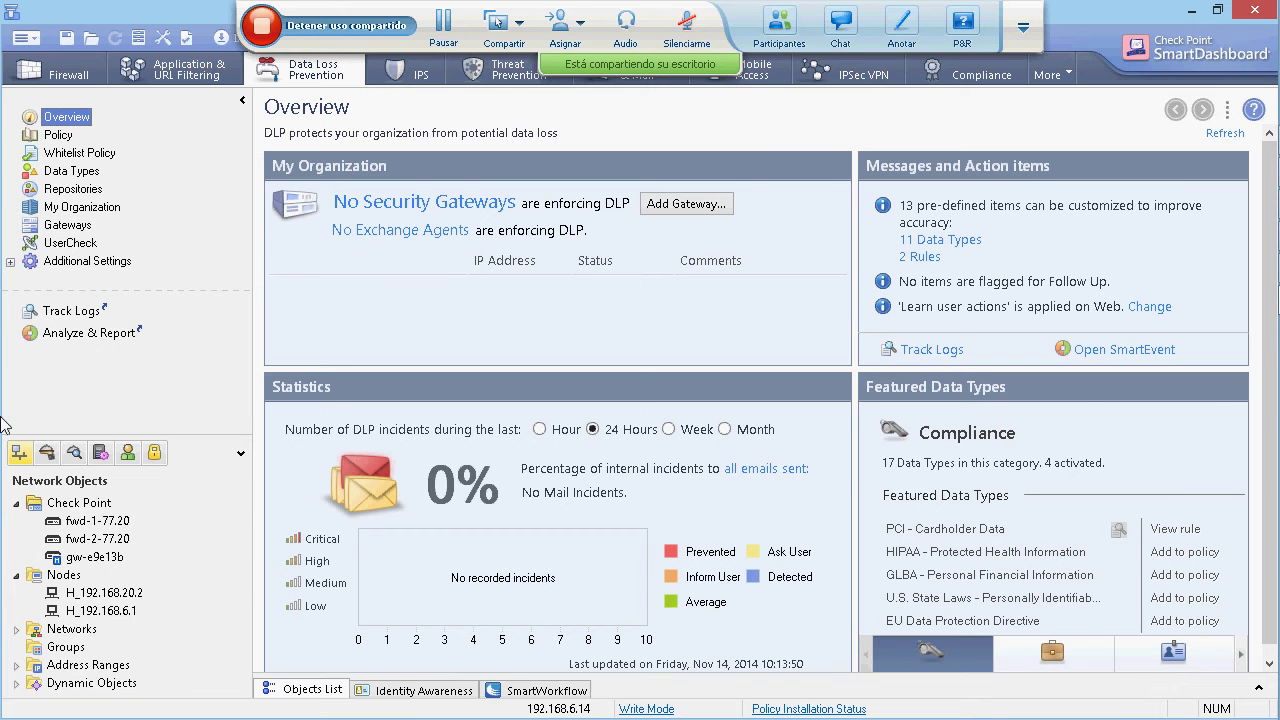
Open the Data Loss Prevention policy and collapse the rule categories from Best Practice through Network and IT, leaving Compliance expanded.
left_click(56, 136)
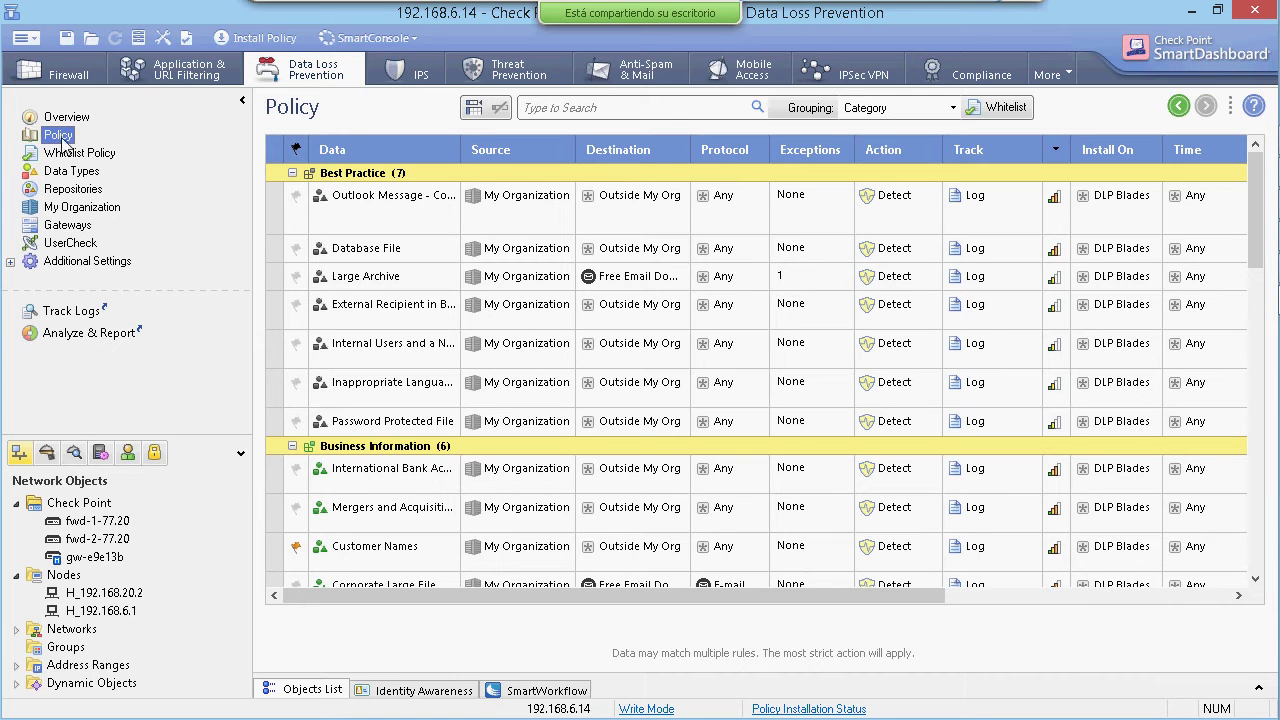
left_click(292, 173)
left_click(292, 192)
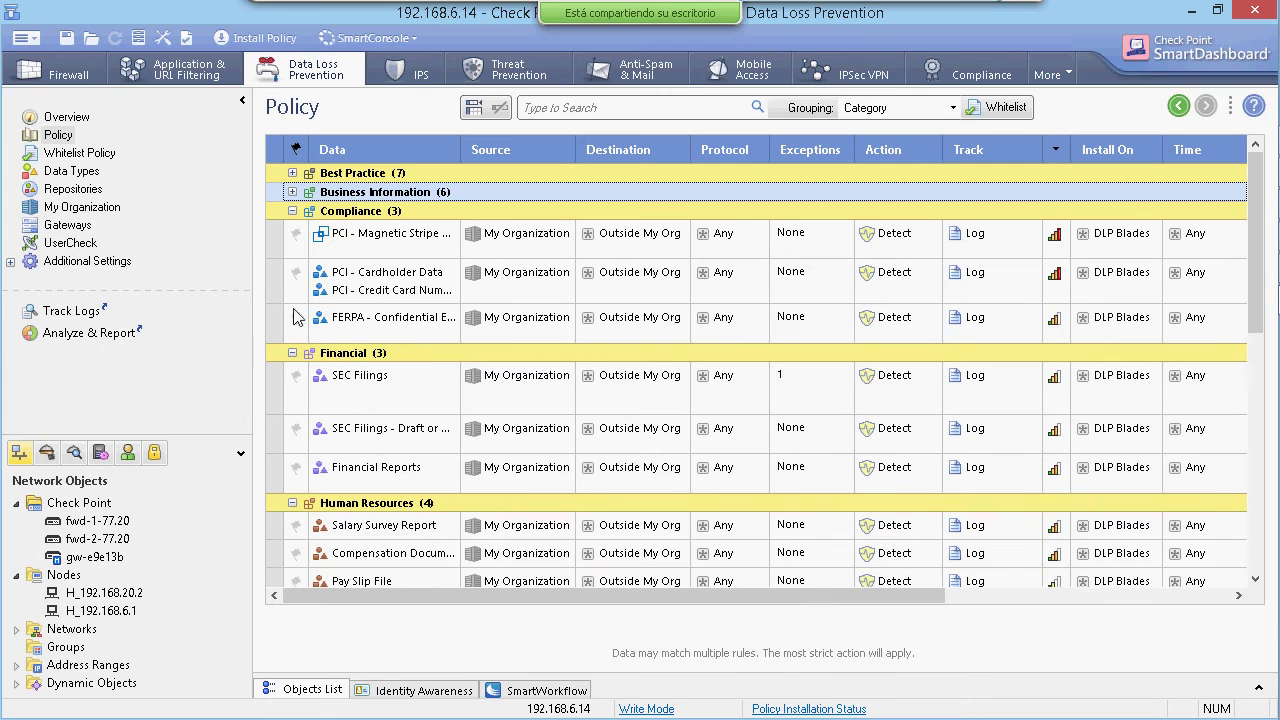
left_click(292, 353)
left_click(292, 372)
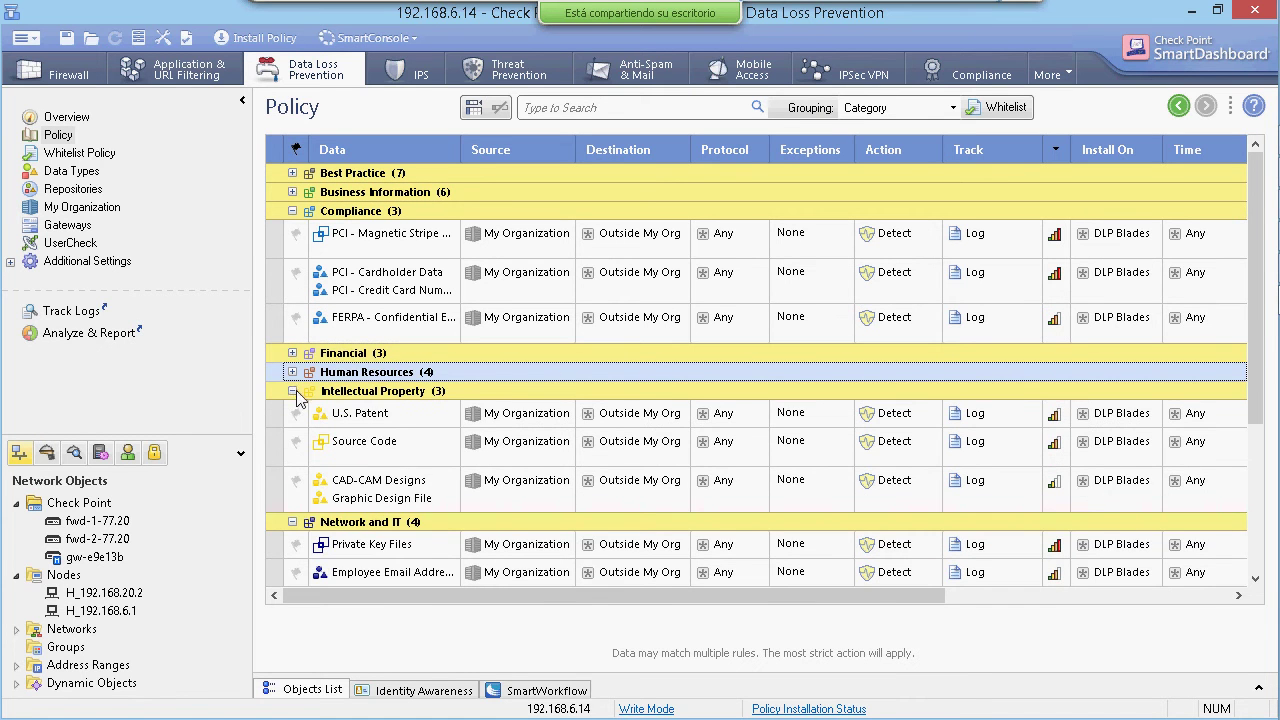
left_click(292, 391)
left_click(292, 410)
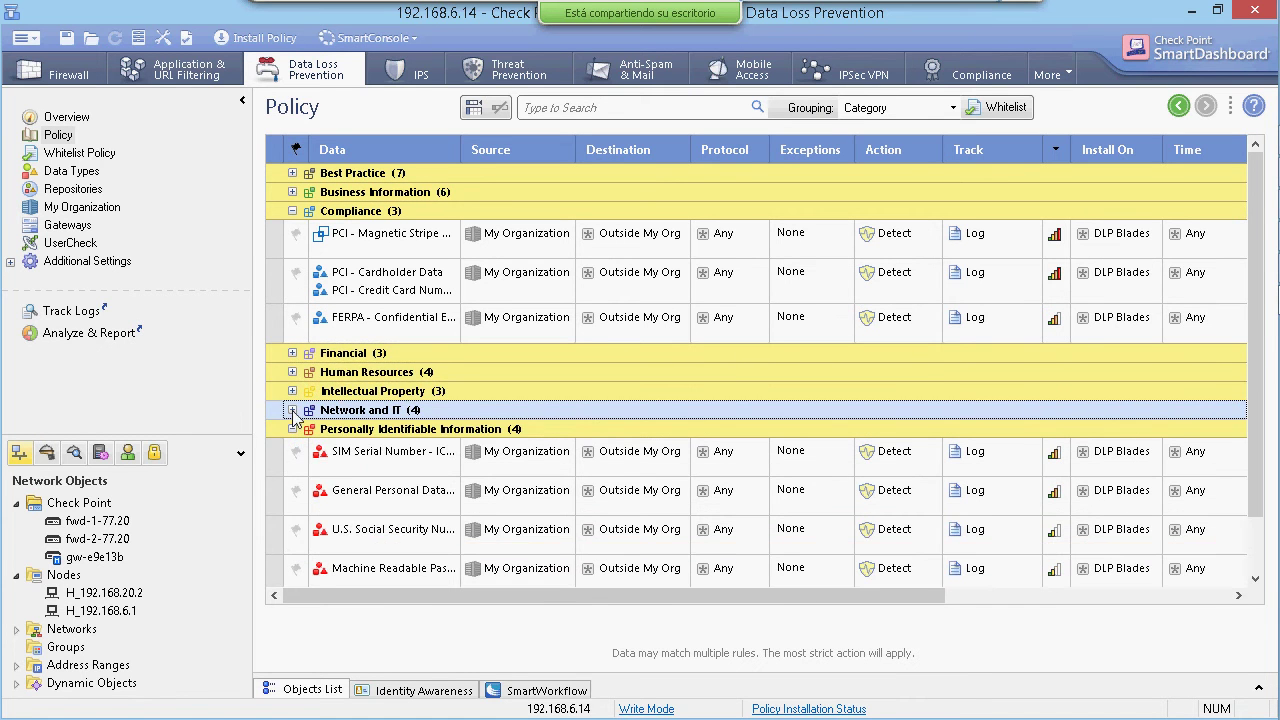
Collapse the Compliance and Personally Identifiable Information rule categories, and show the IPS overview.
left_click(292, 211)
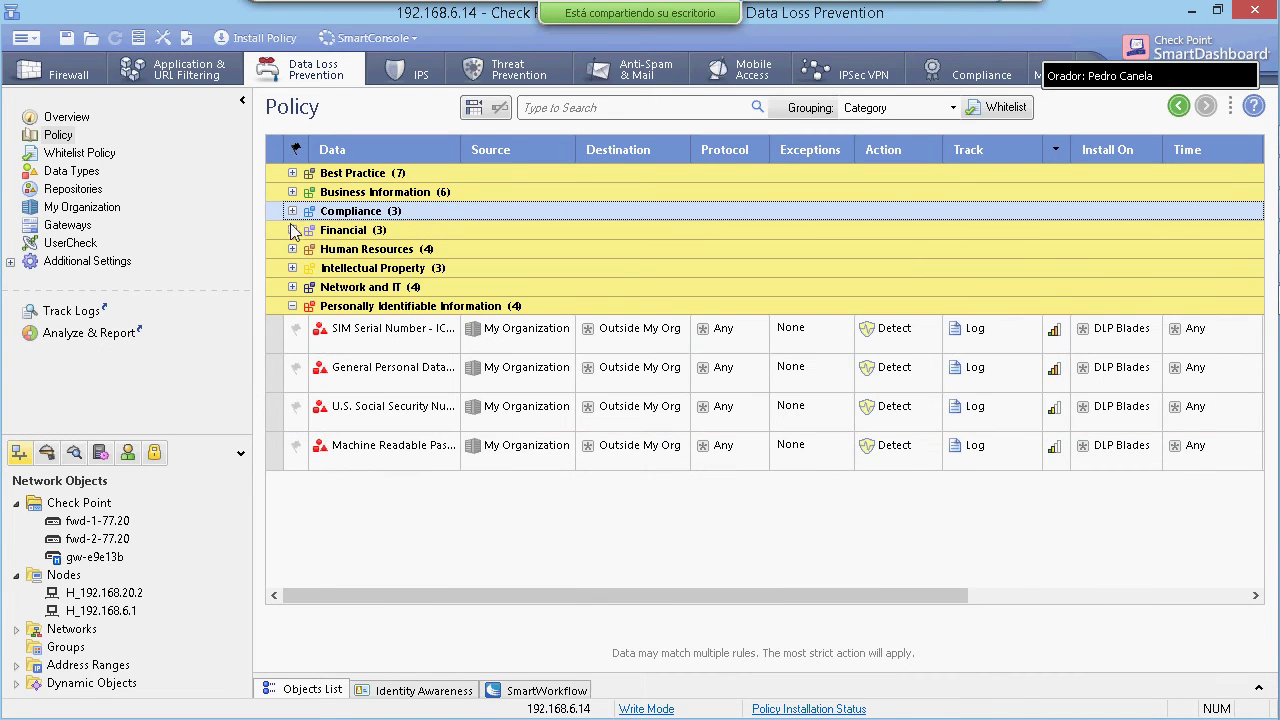
left_click(292, 306)
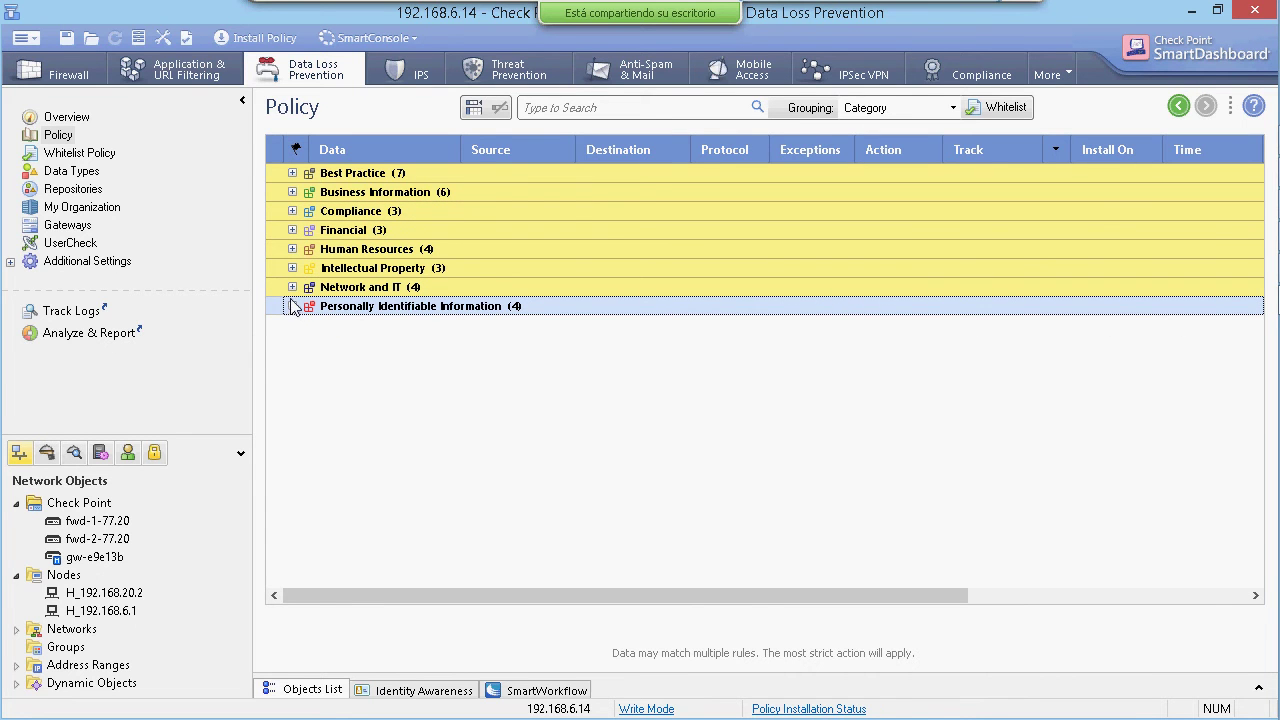
left_click(397, 80)
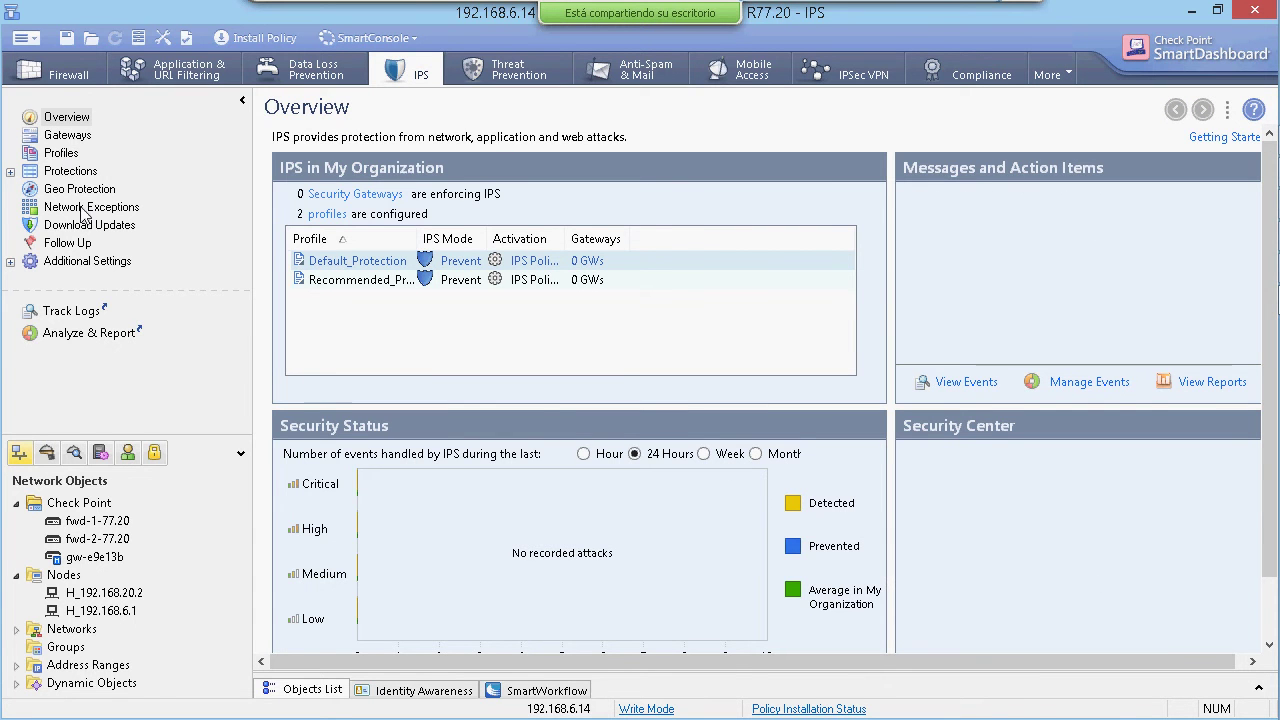
Review the Threat Prevention settings and overview, and open the Threat Prevention policy rules.
left_click(510, 78)
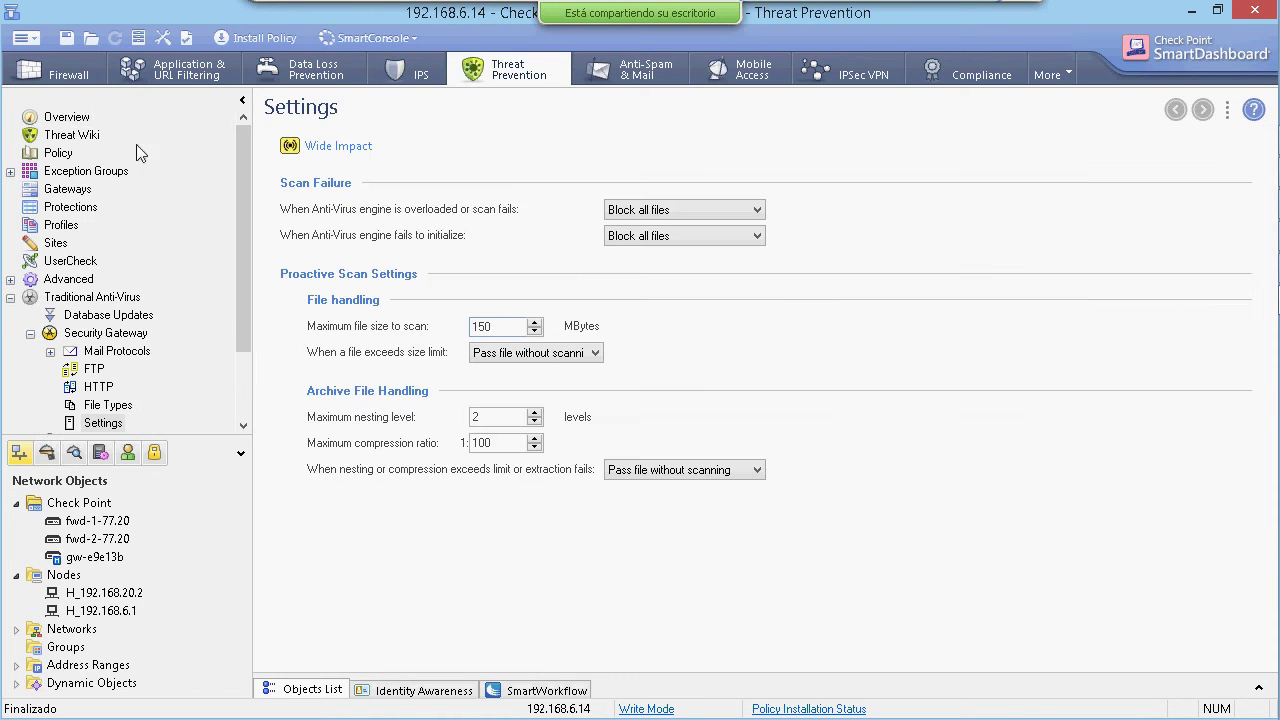
left_click(76, 122)
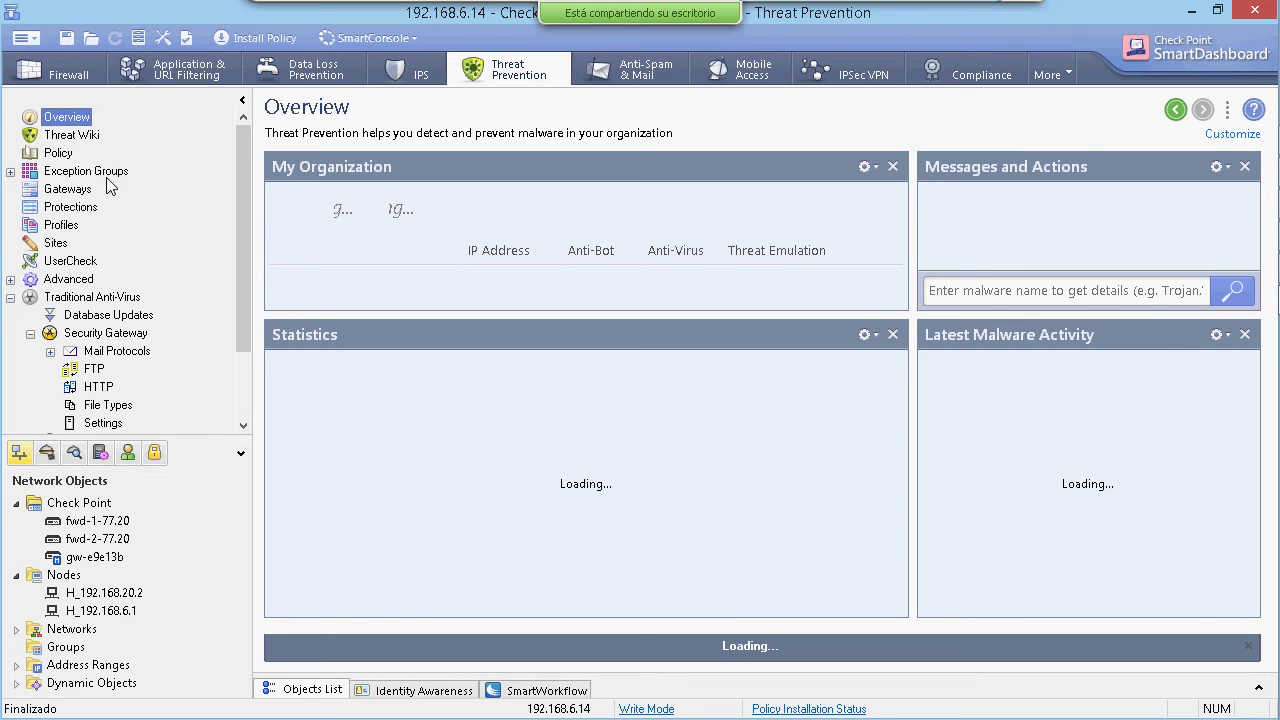
left_click(58, 153)
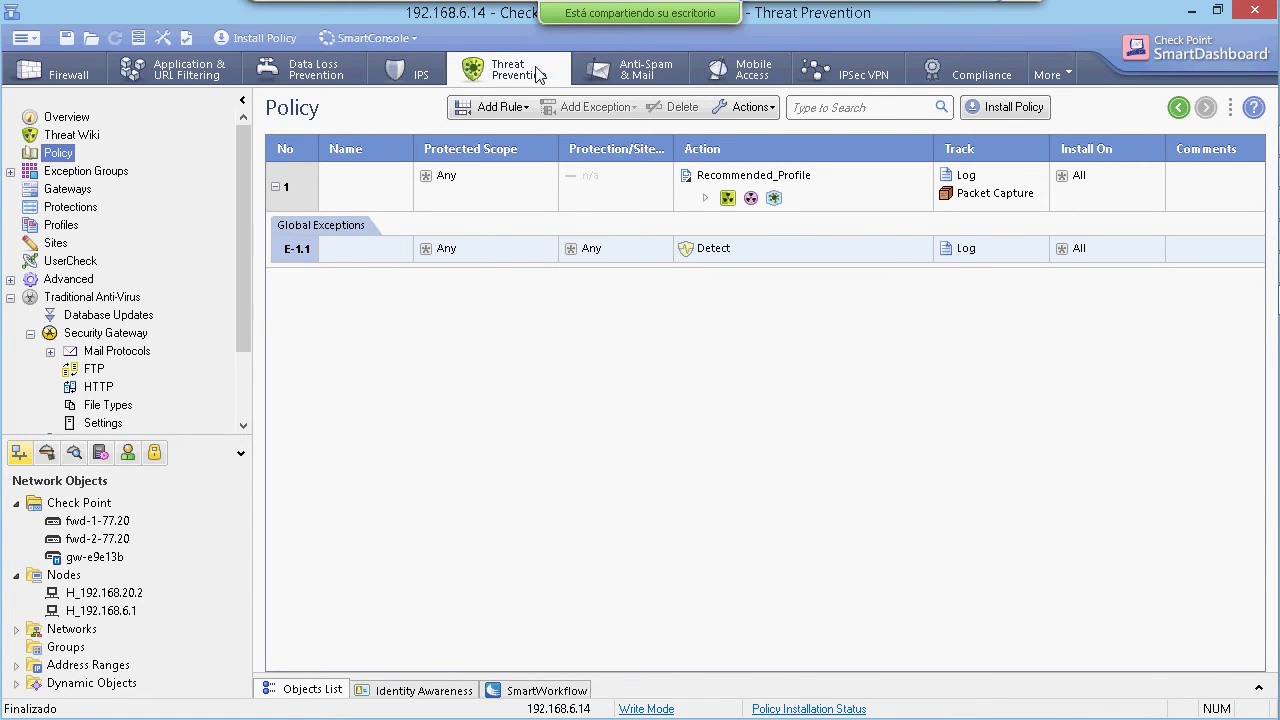
Look through the messaging, mobile, VPN and Firewall blades, and finish on the Application & URL Filtering overview.
left_click(643, 67)
left_click(751, 72)
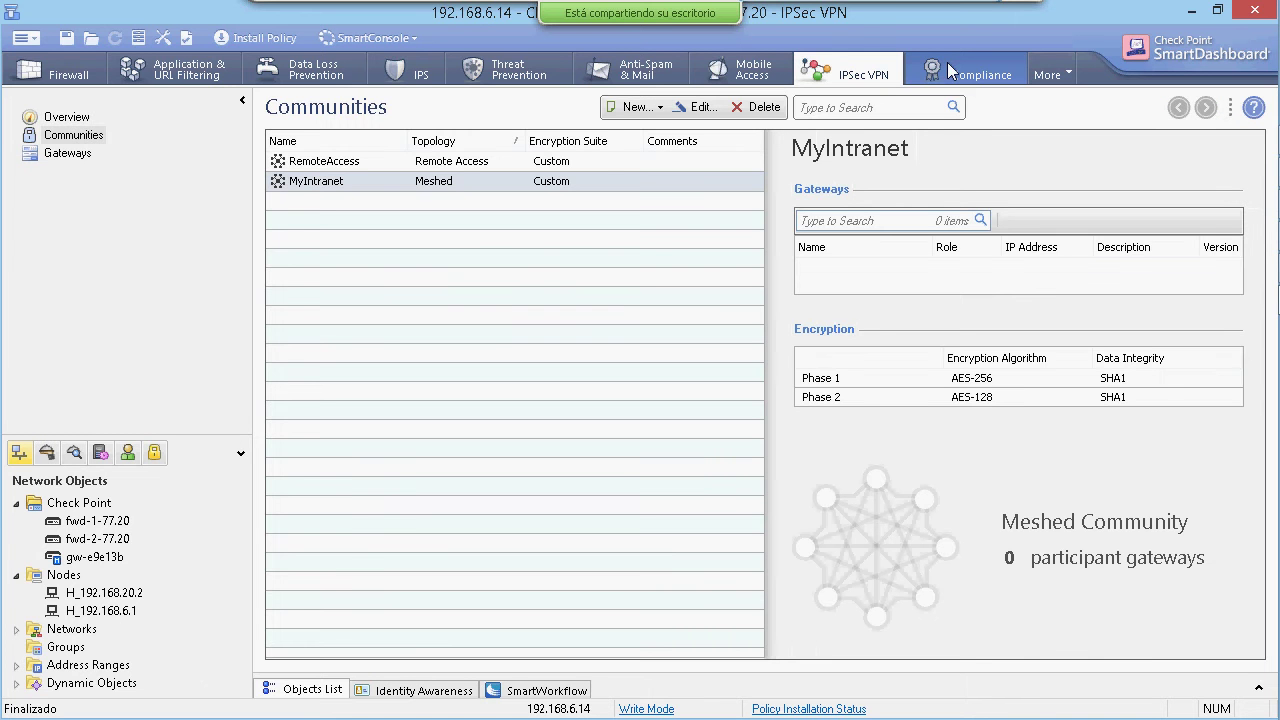
left_click(55, 79)
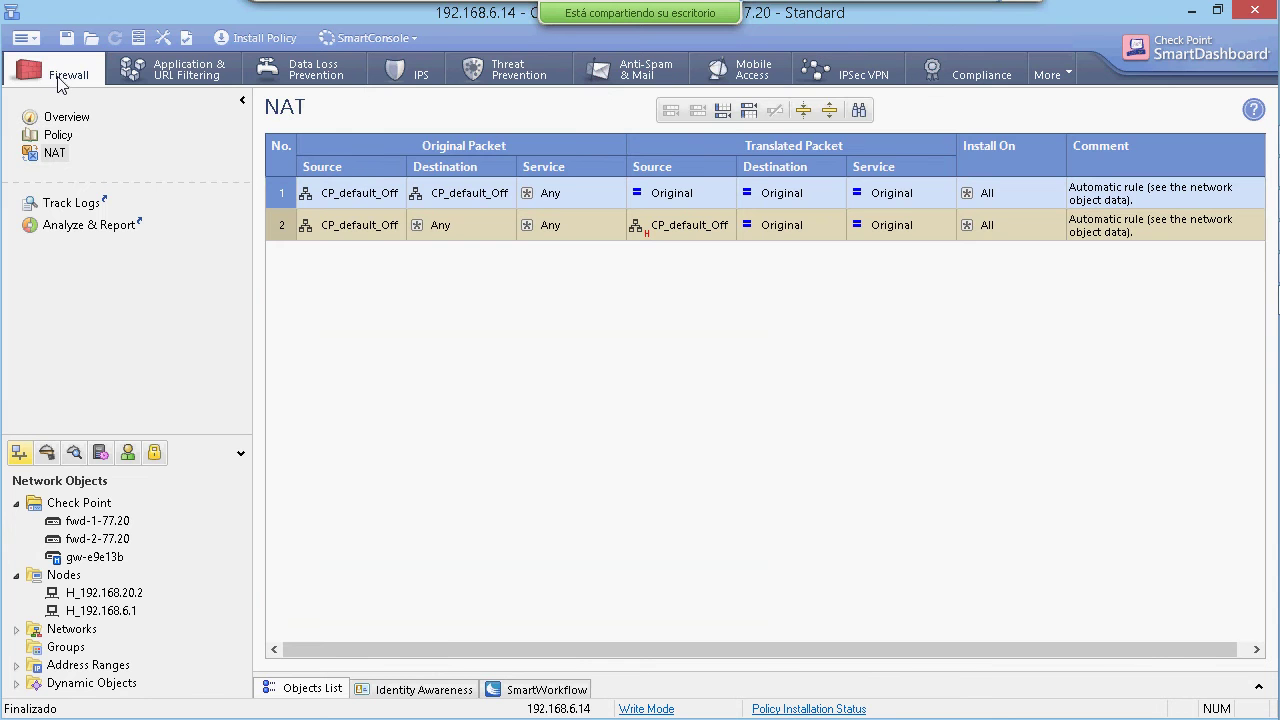
left_click(393, 67)
left_click(212, 80)
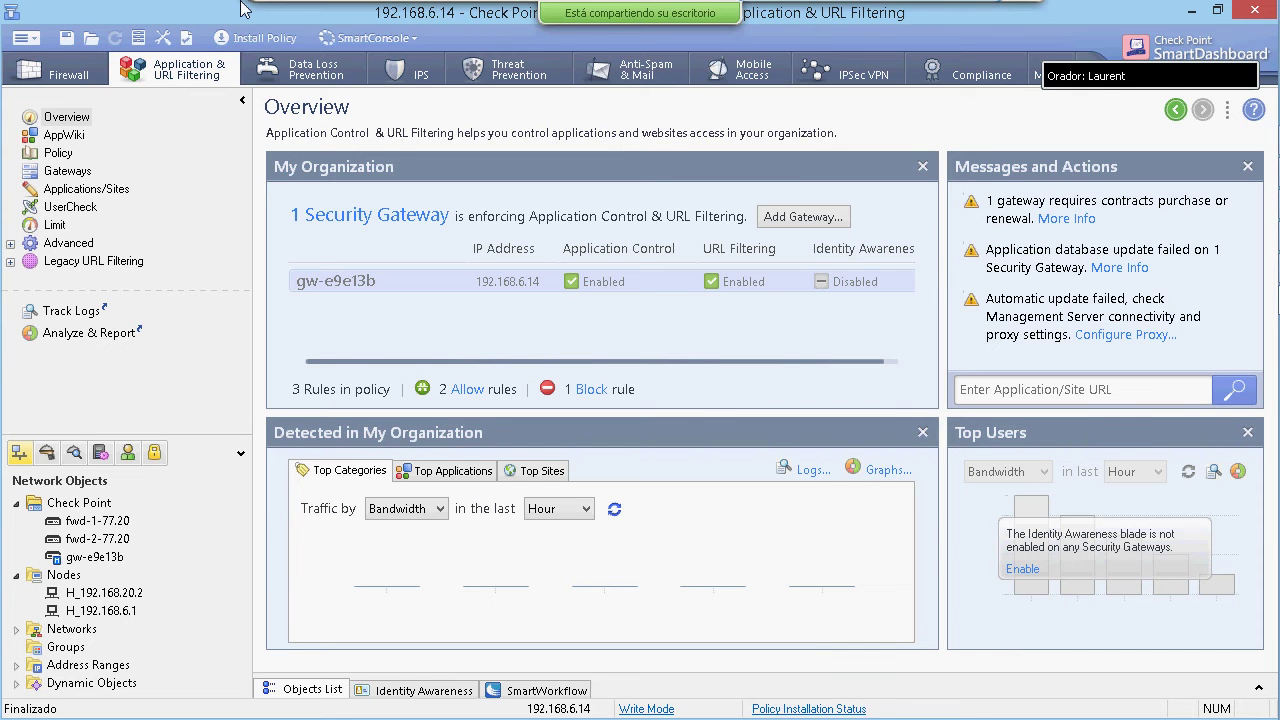
Look over the File commands and open Database Revision Control.
mouse_move(261, 9)
left_click(26, 40)
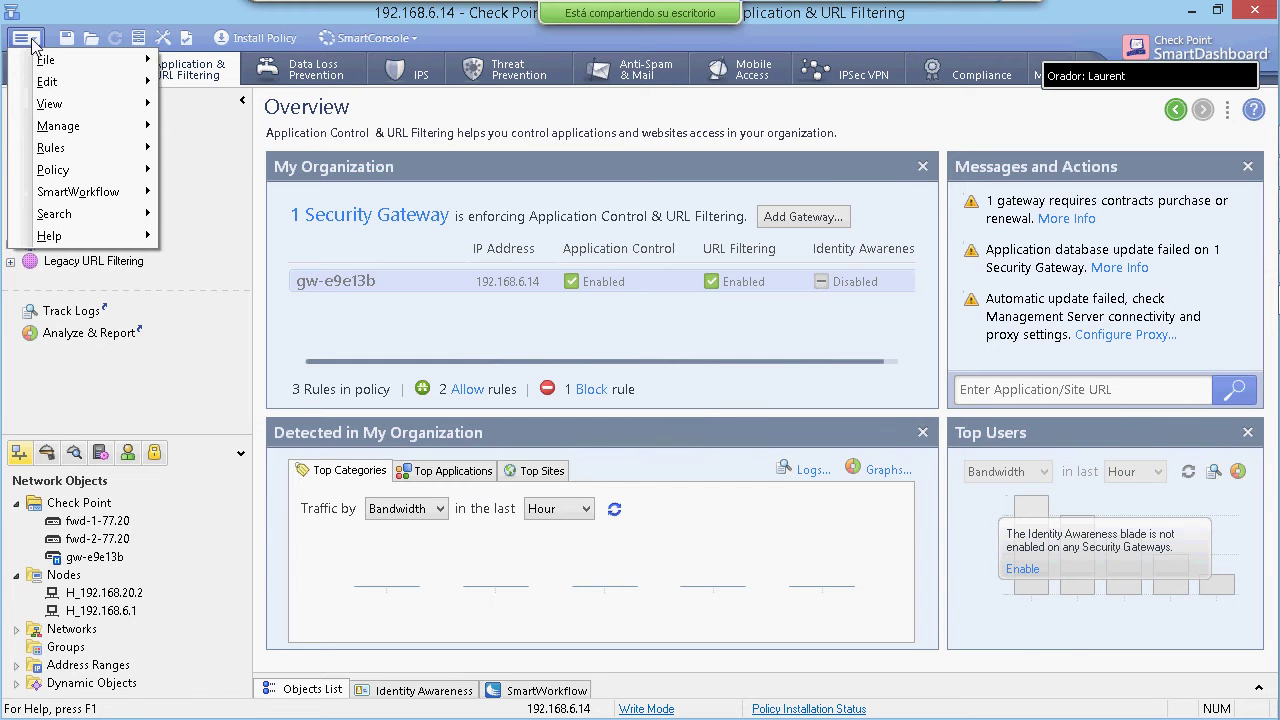
mouse_move(64, 62)
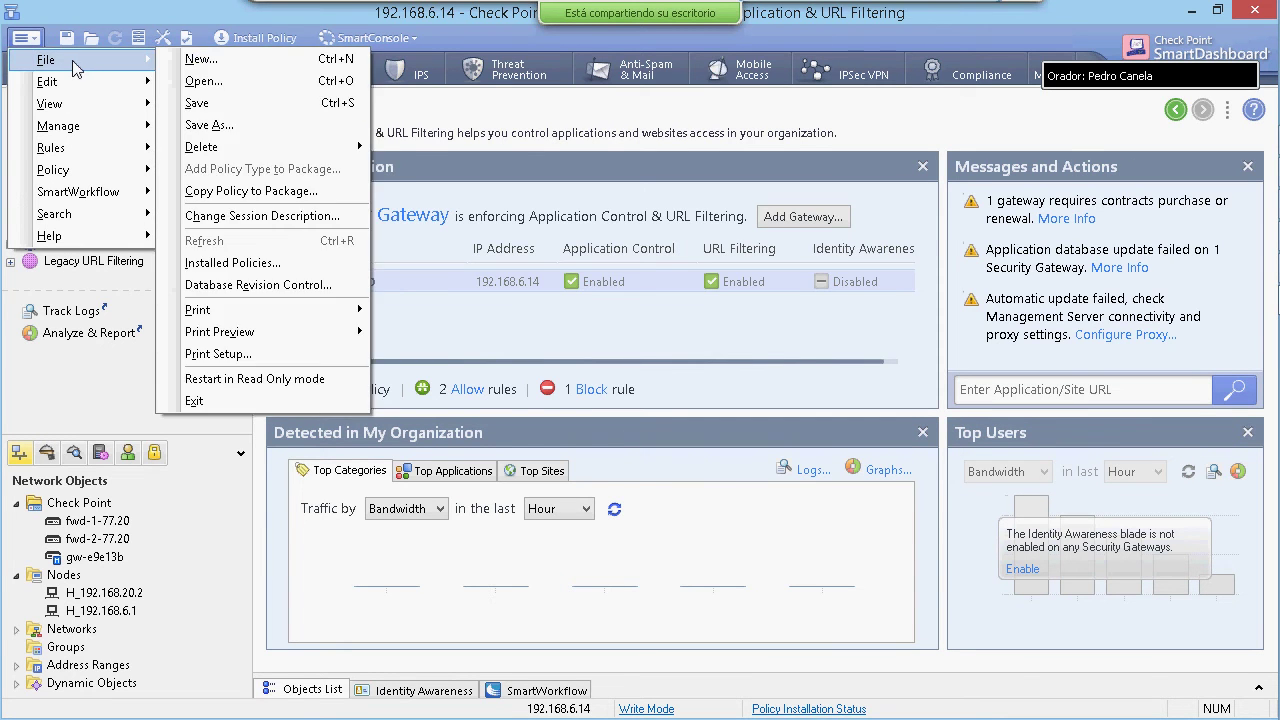
left_click(146, 42)
left_click(140, 40)
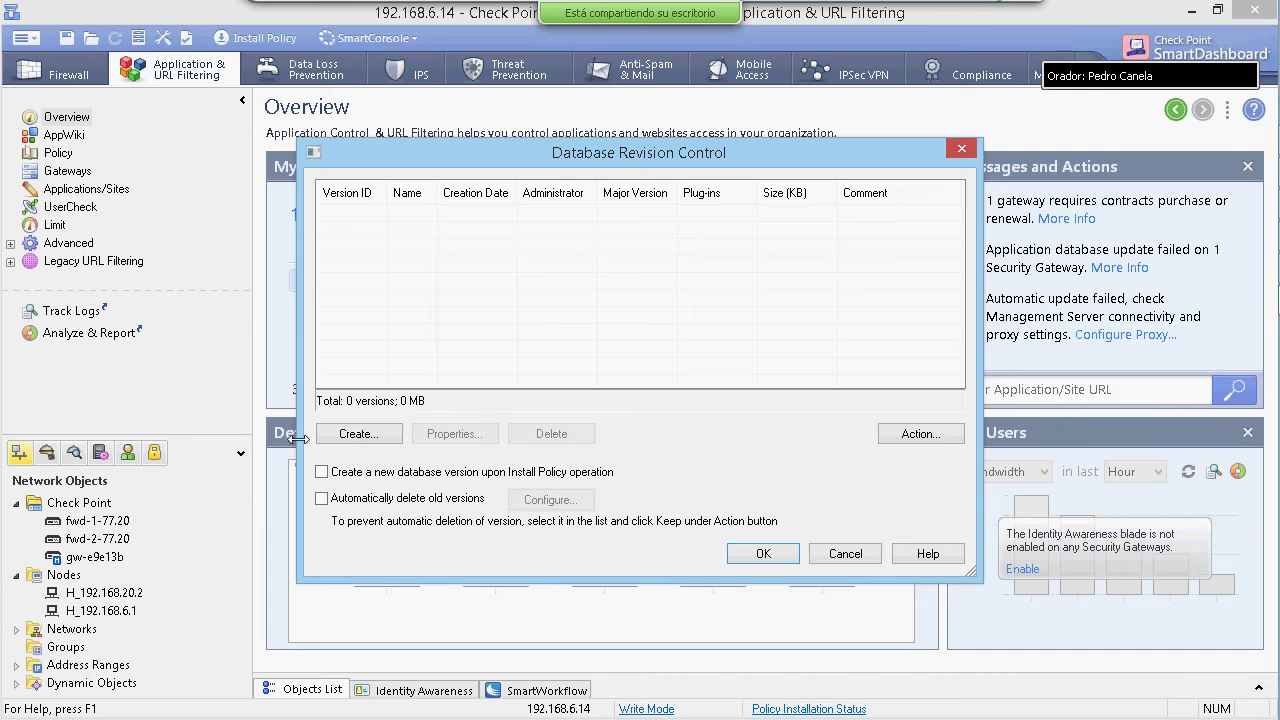
Try enabling a new database version upon Install Policy, view the version actions, and cancel Database Revision Control.
left_click(322, 472)
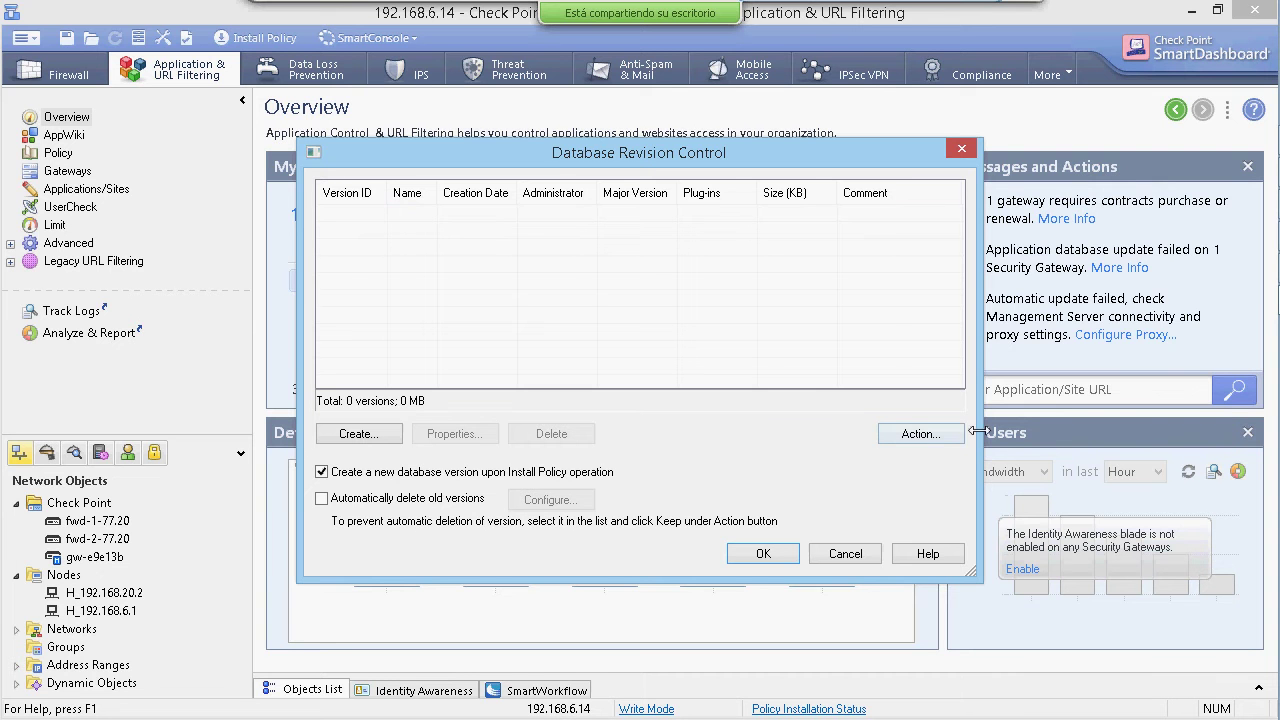
left_click(930, 434)
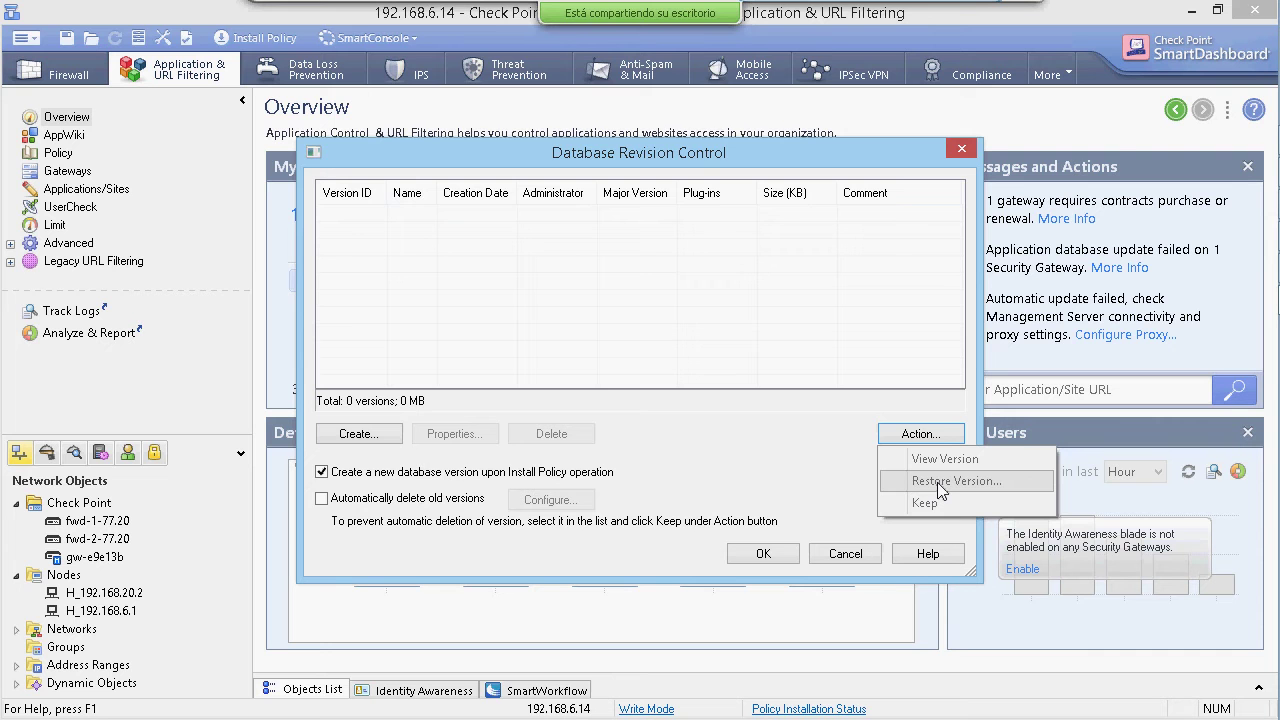
left_click(624, 436)
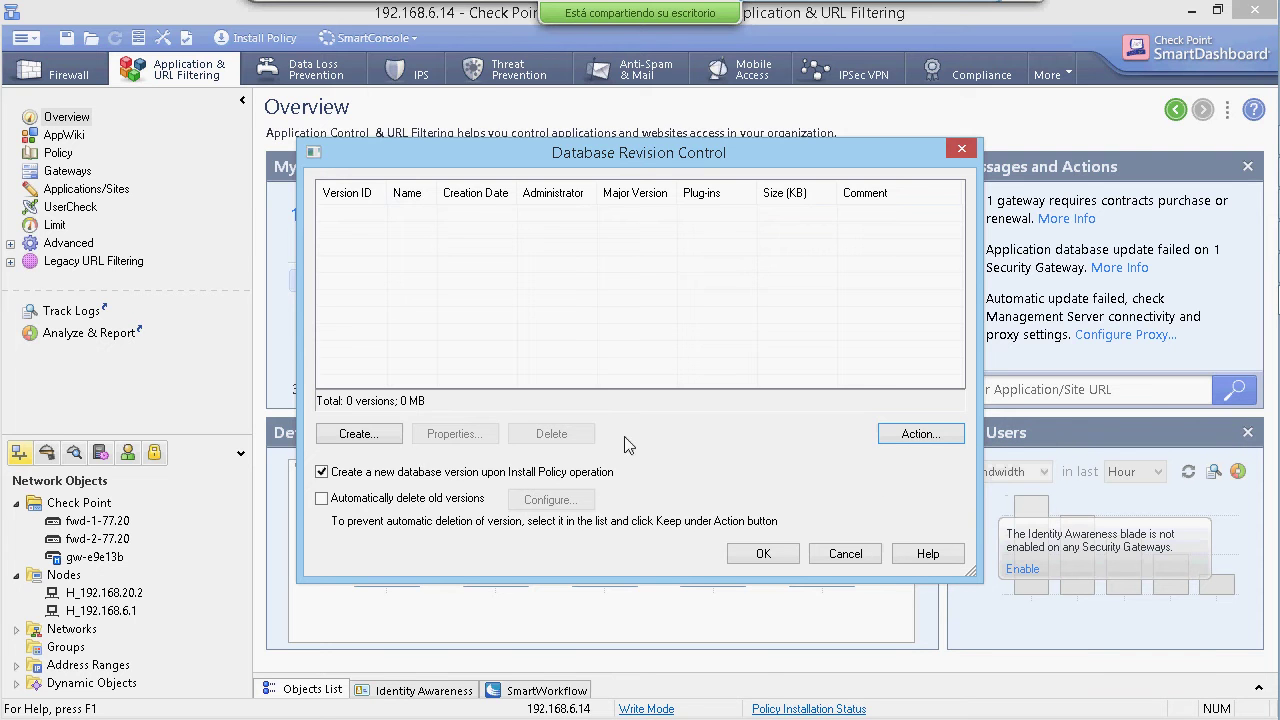
left_click(858, 558)
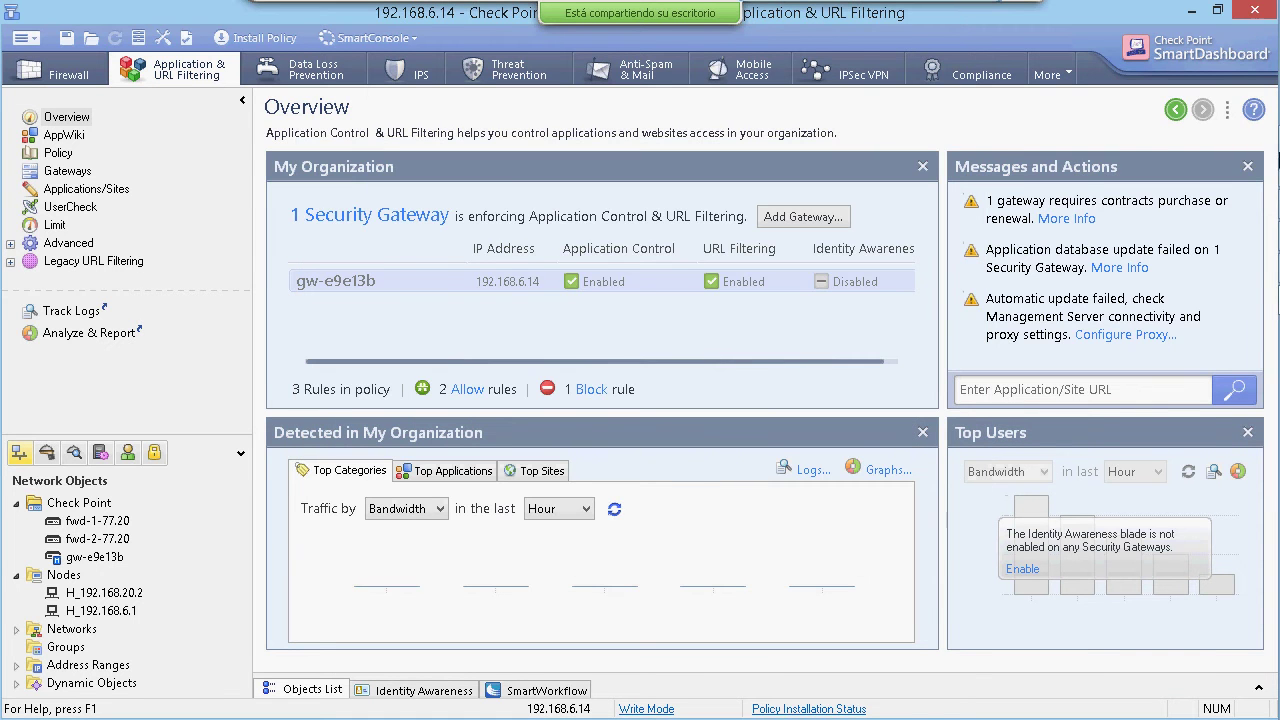
Review the SmartDashboard Customization and SmartMap Customization pages in the policy's Global Properties, and cancel without changes.
mouse_move(1277, 119)
left_click(21, 39)
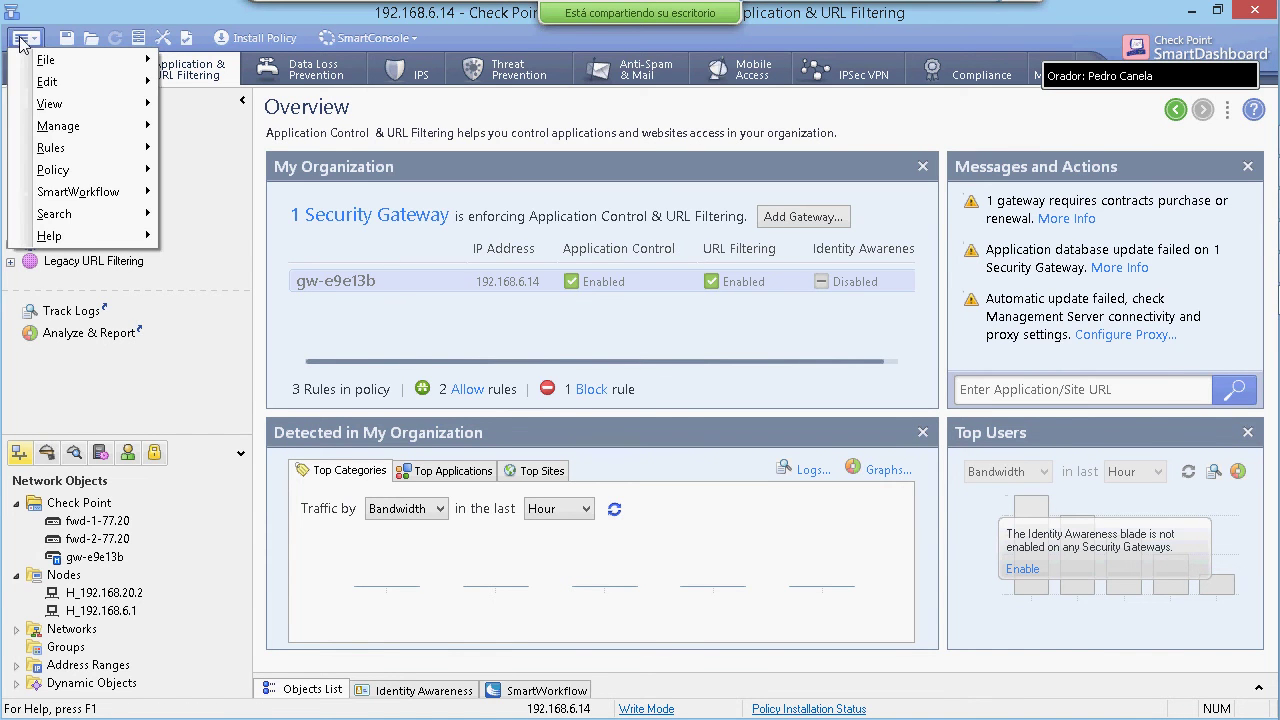
mouse_move(77, 170)
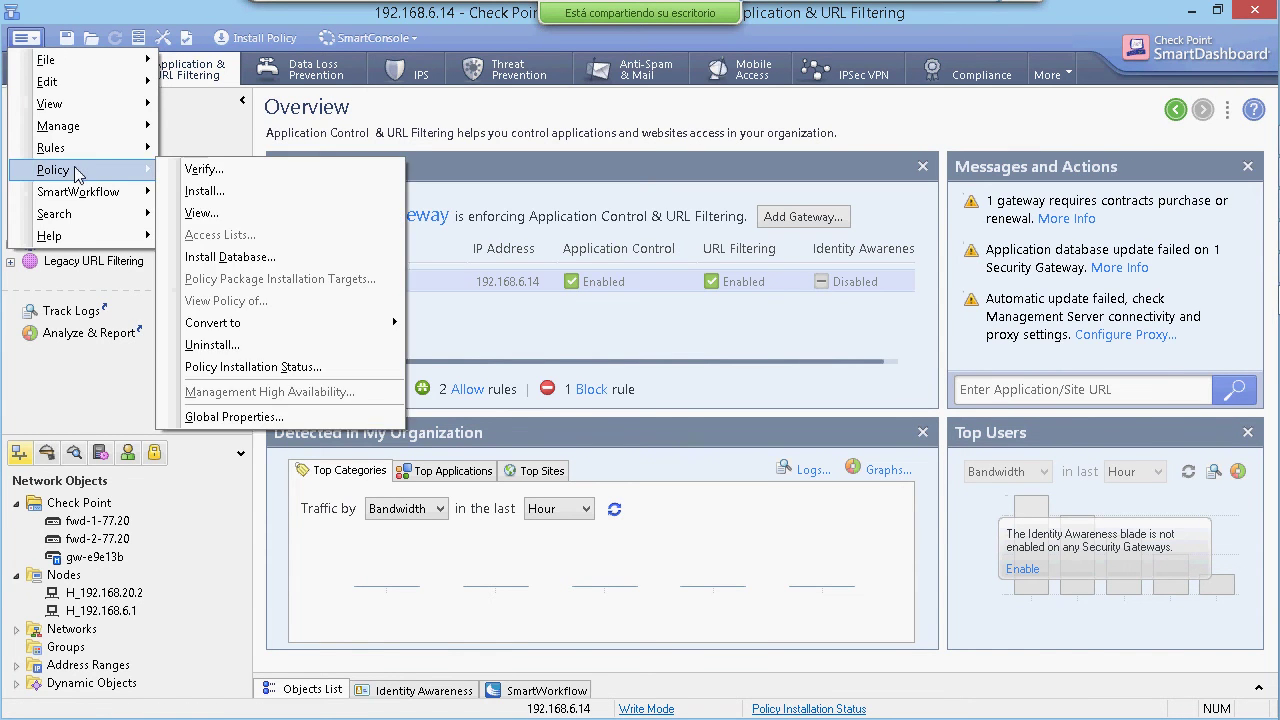
left_click(284, 418)
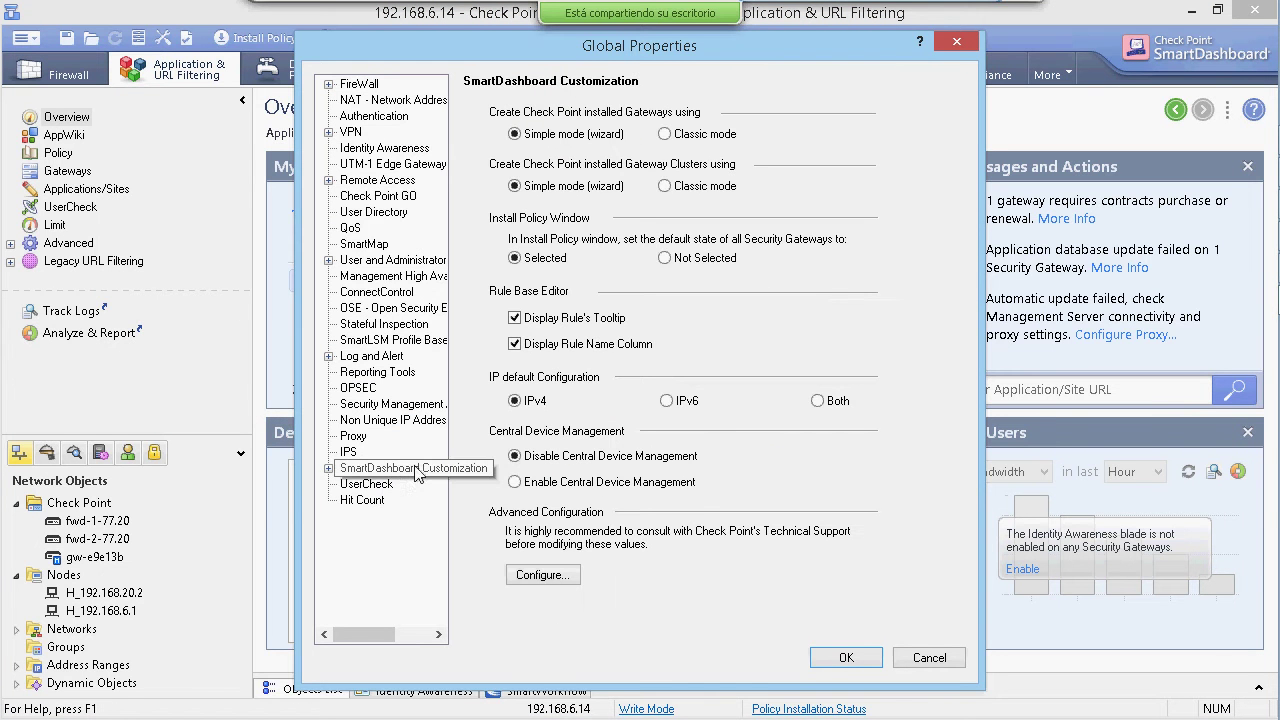
left_click(328, 468)
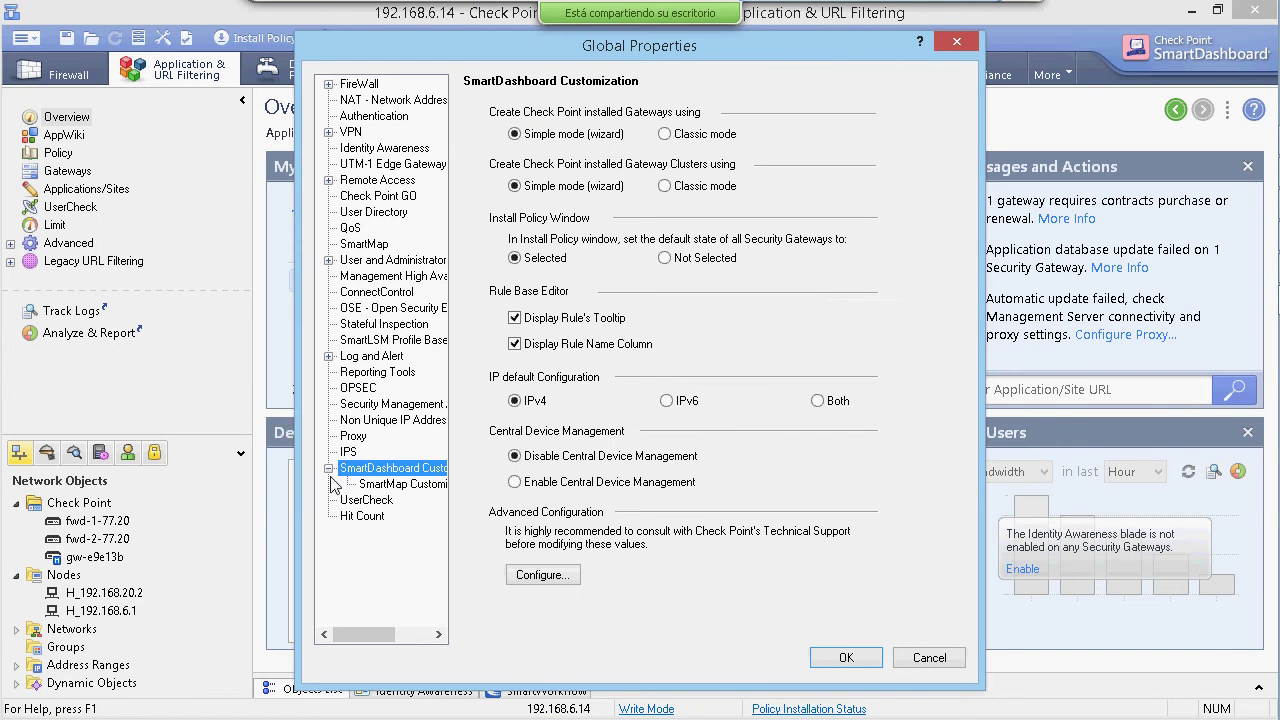
left_click(403, 486)
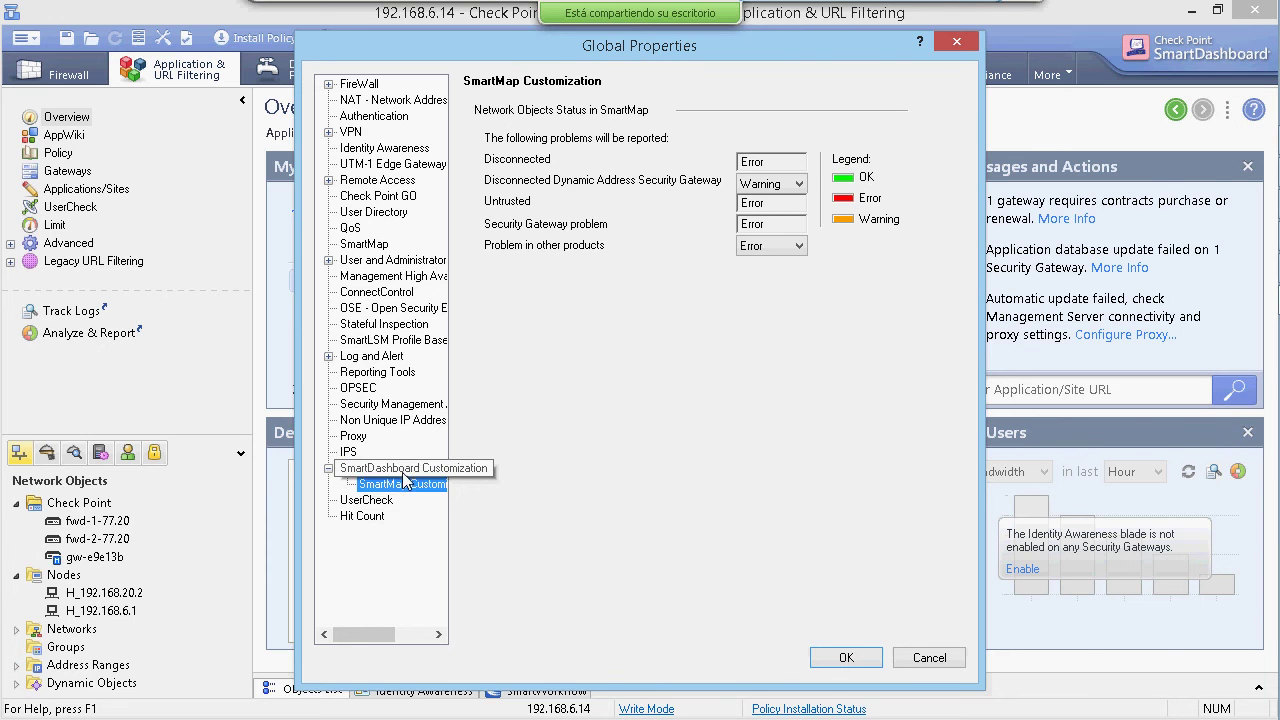
left_click(410, 469)
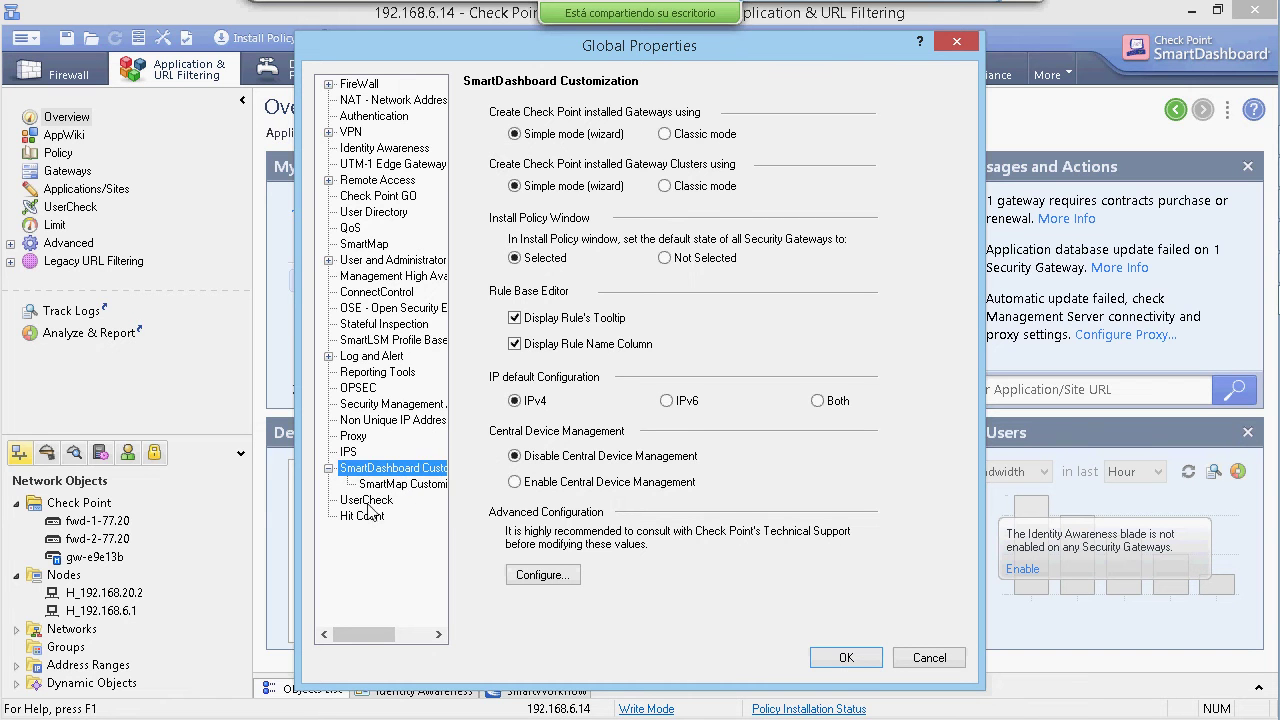
left_click(922, 659)
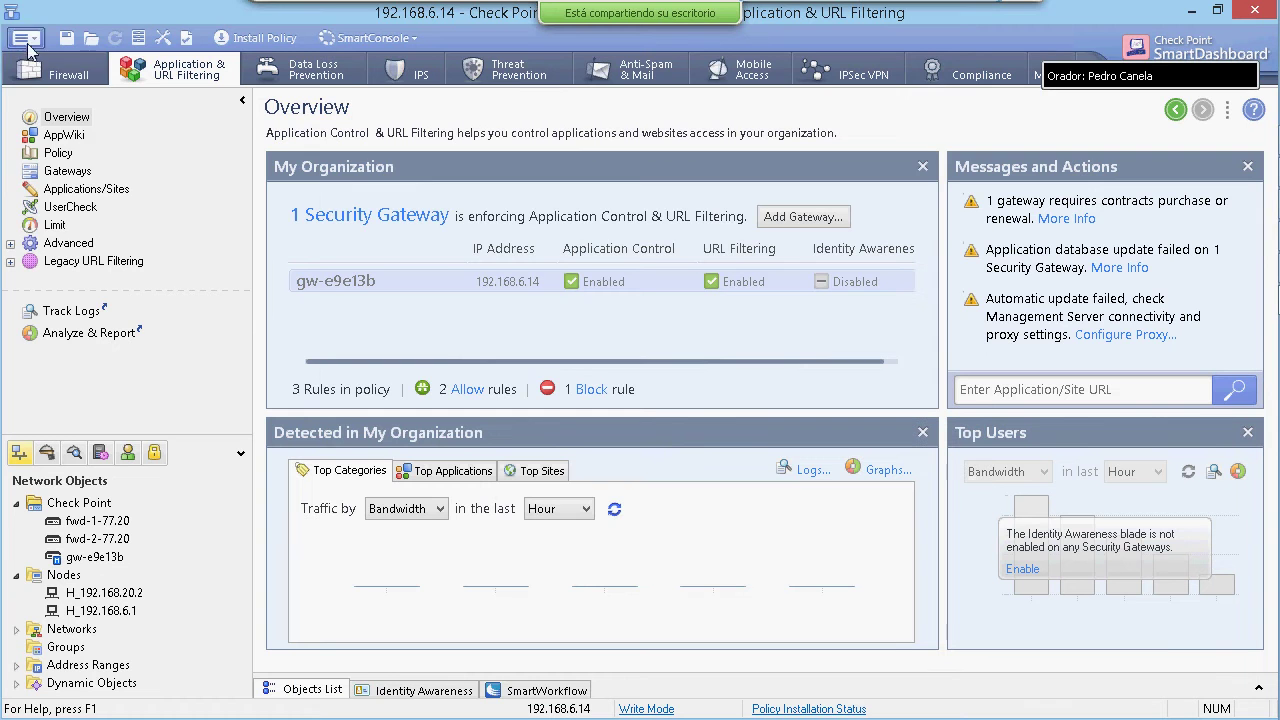
left_click(24, 40)
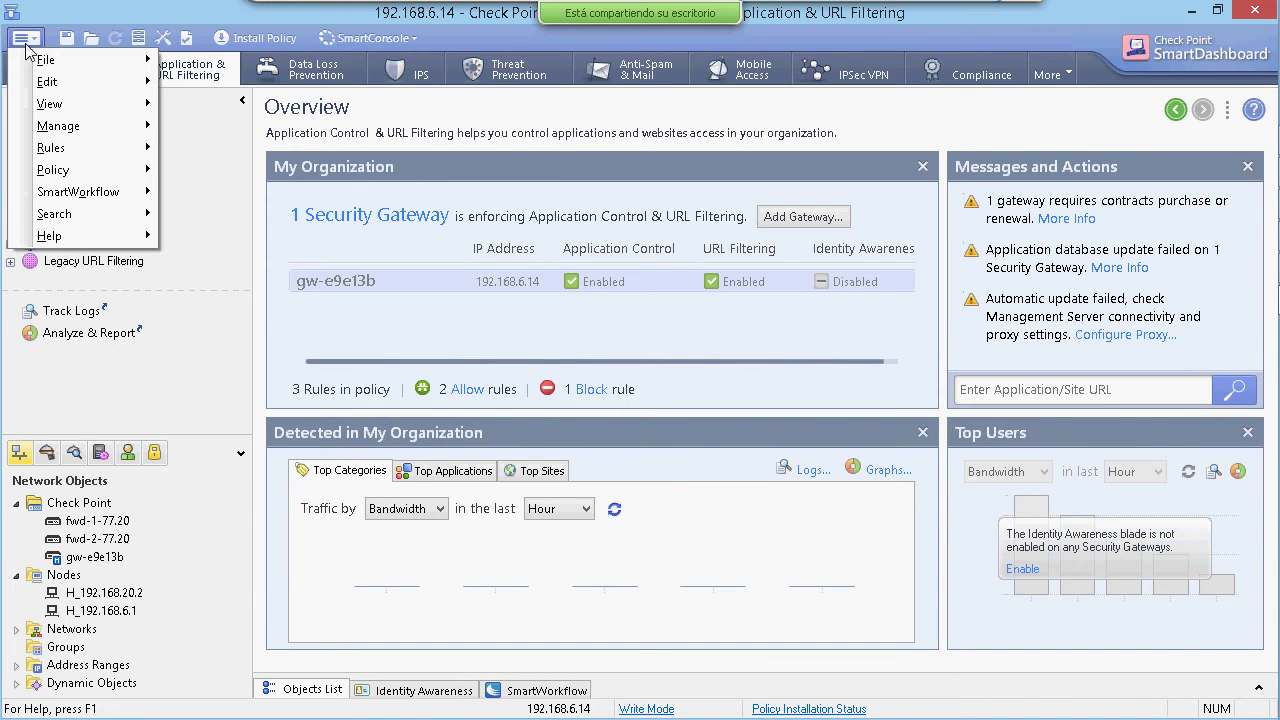
mouse_move(66, 133)
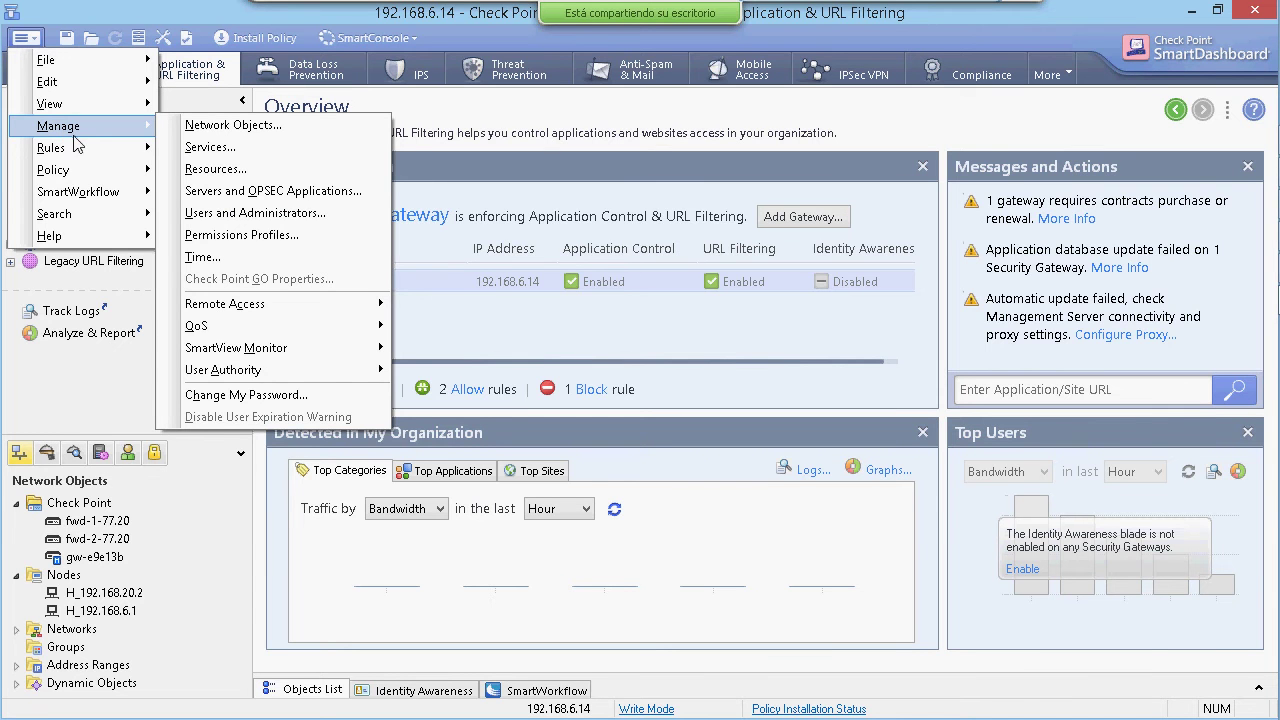
mouse_move(72, 177)
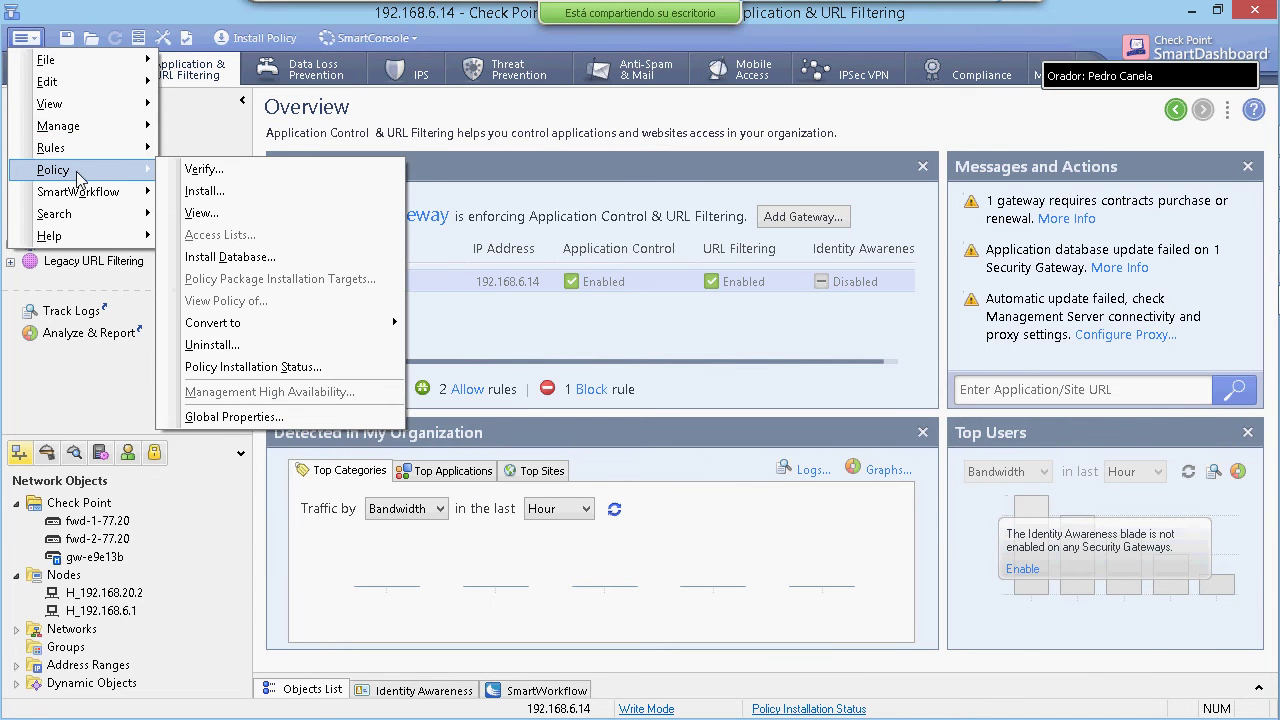
left_click(699, 444)
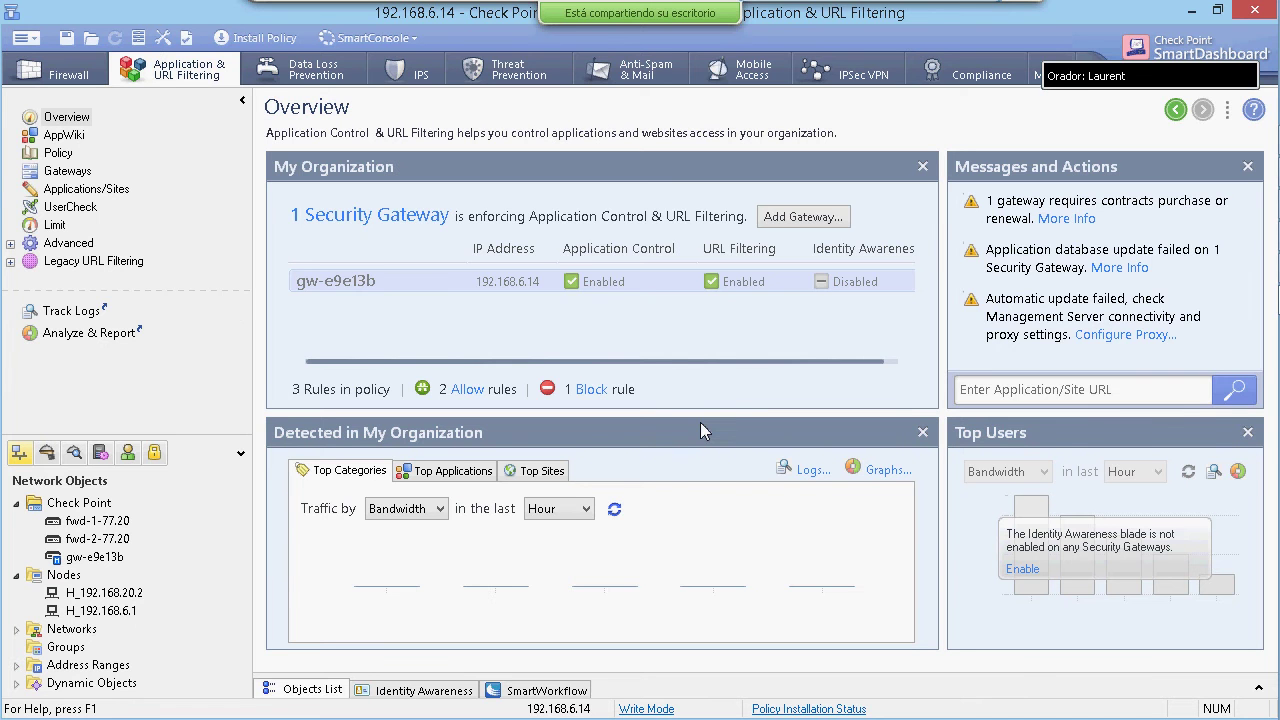
mouse_move(1275, 492)
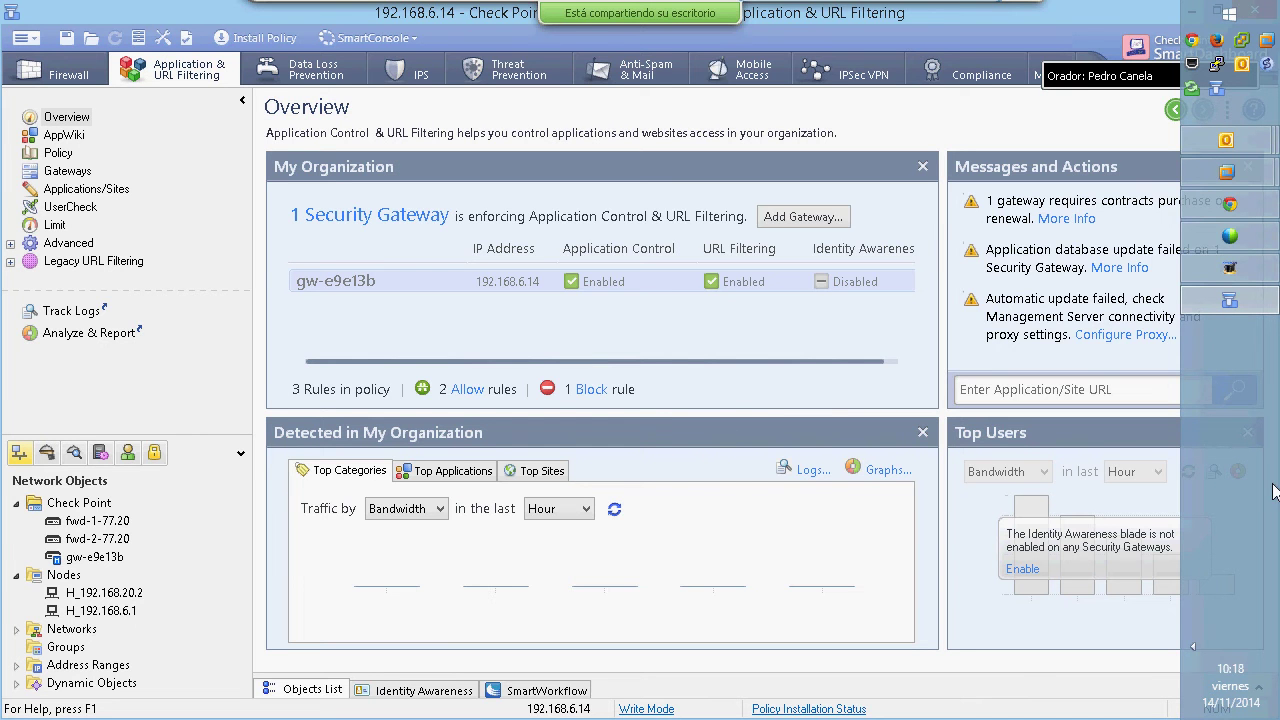
Revisit the Firewall NAT rules, the IPSec VPN communities and overview, and the Application & URL Filtering overview.
left_click(80, 80)
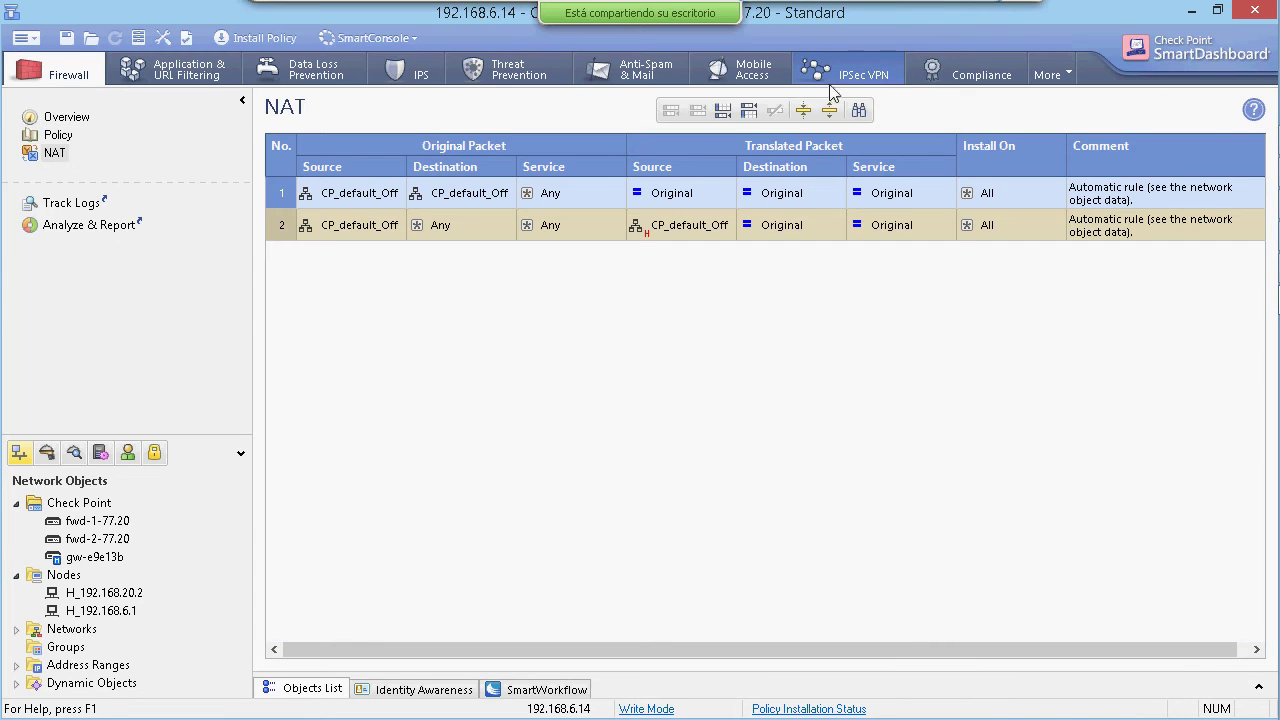
left_click(868, 77)
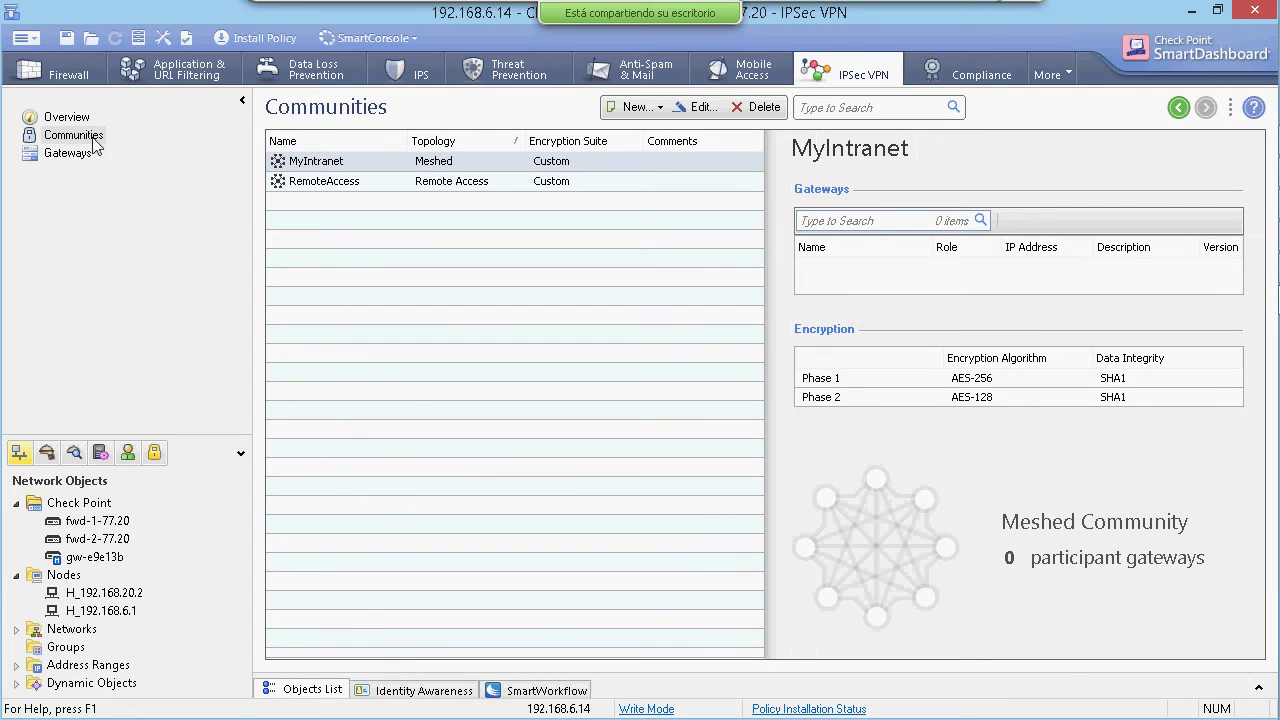
left_click(76, 118)
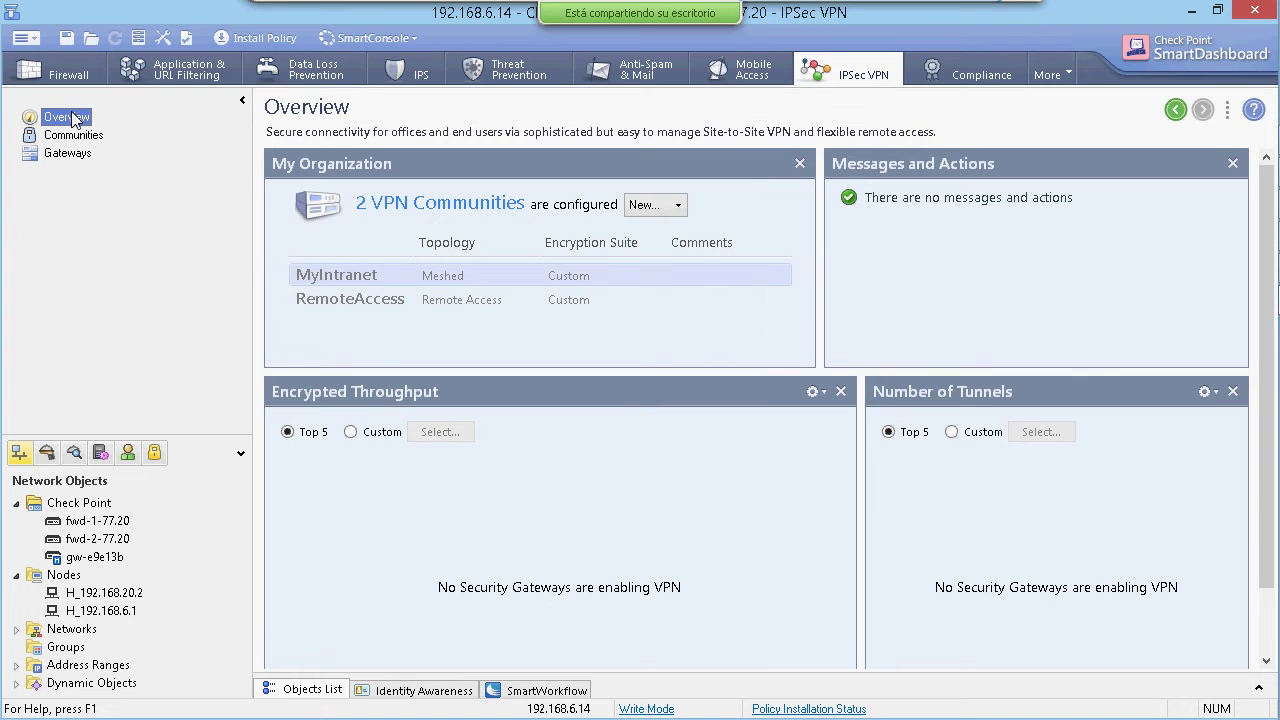
left_click(396, 302)
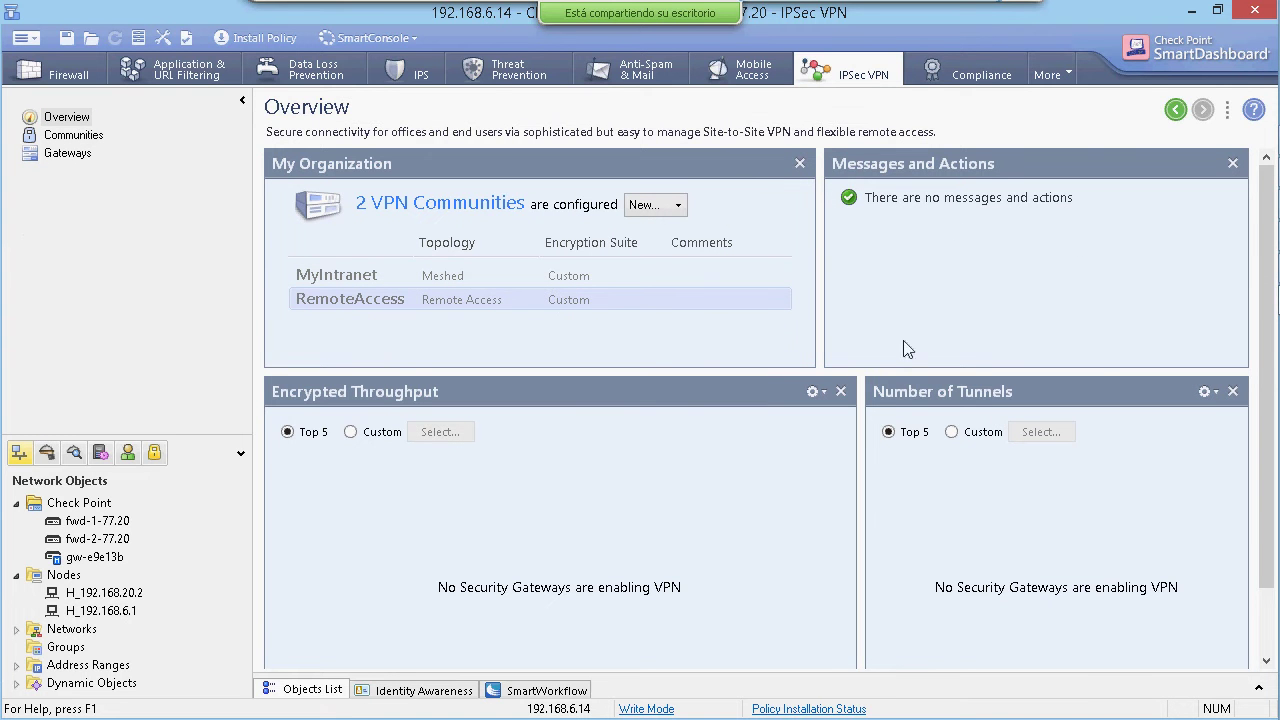
left_click(1216, 393)
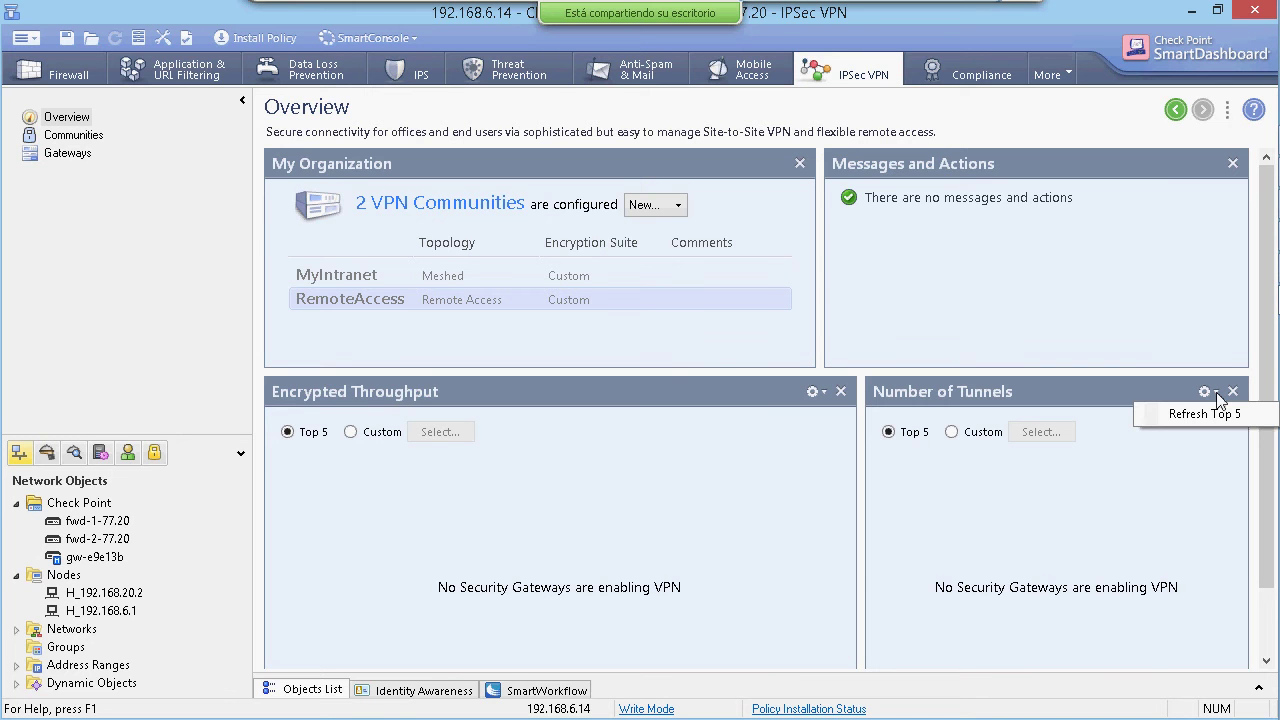
scroll(1163, 254, "down", 2)
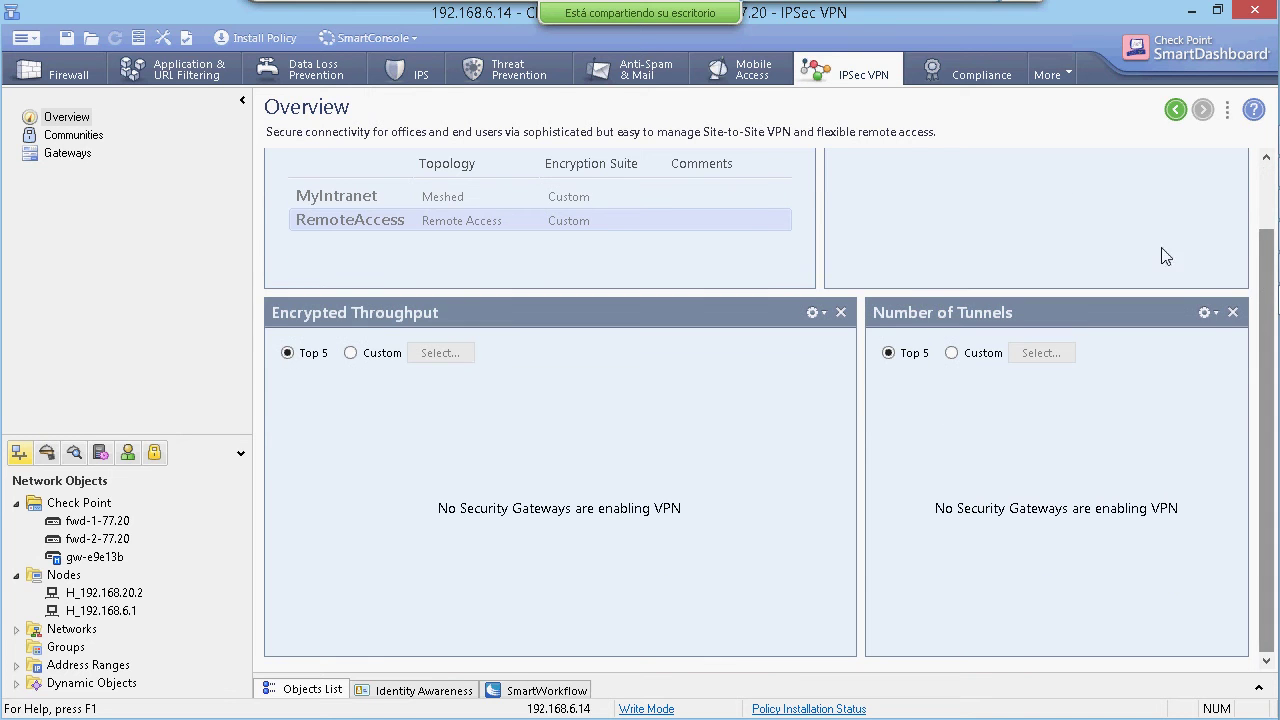
left_click(160, 75)
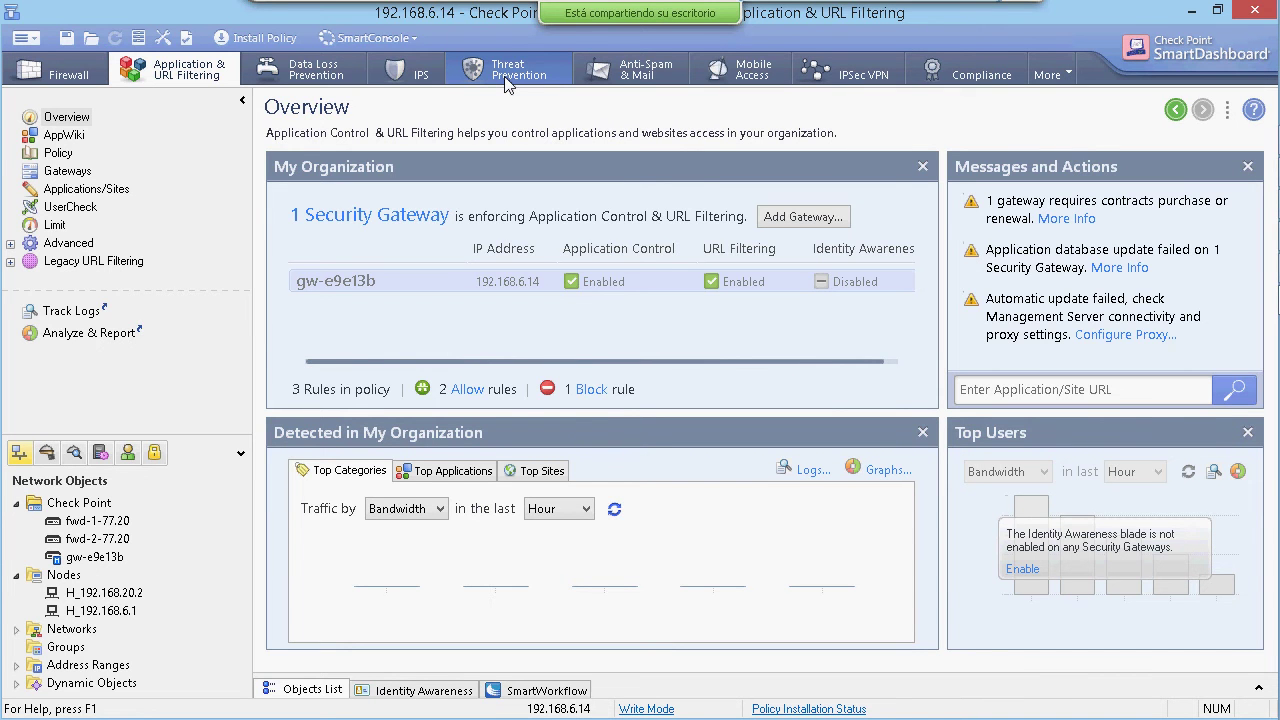
Set the Threat Prevention overview statistics to cover the last Week, and return from the SmartView Tracker log window.
left_click(505, 84)
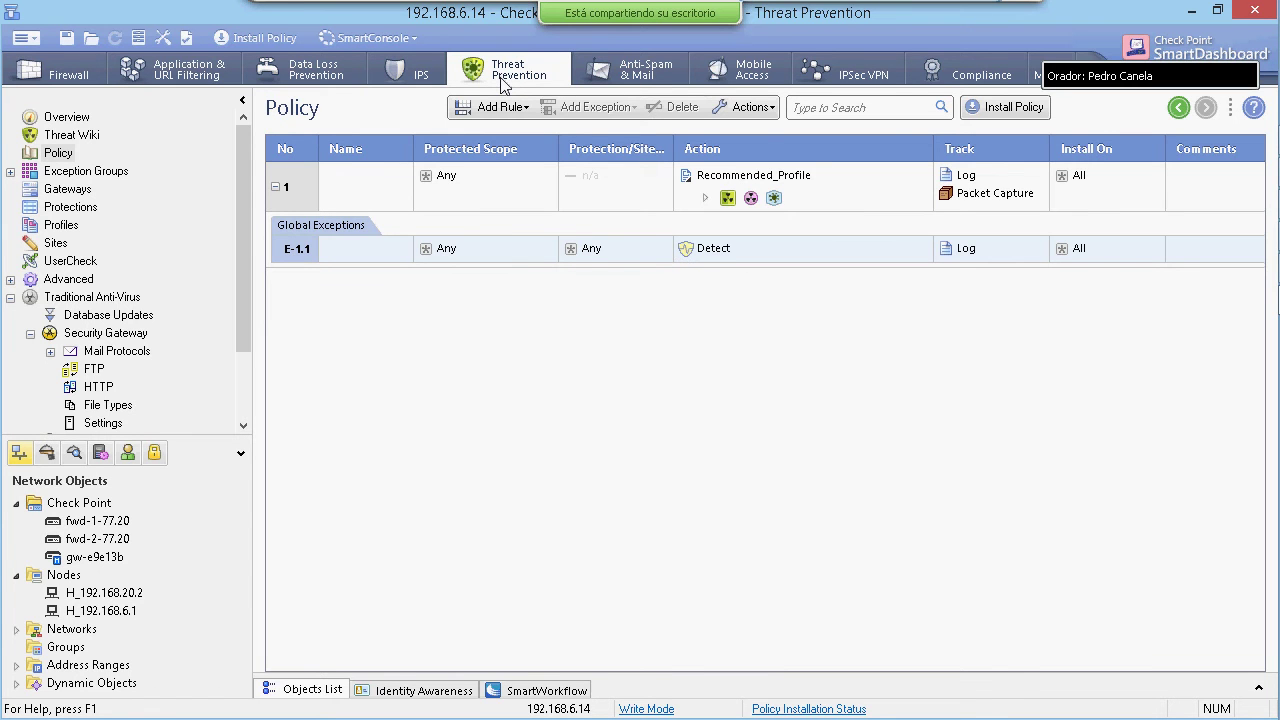
left_click(46, 122)
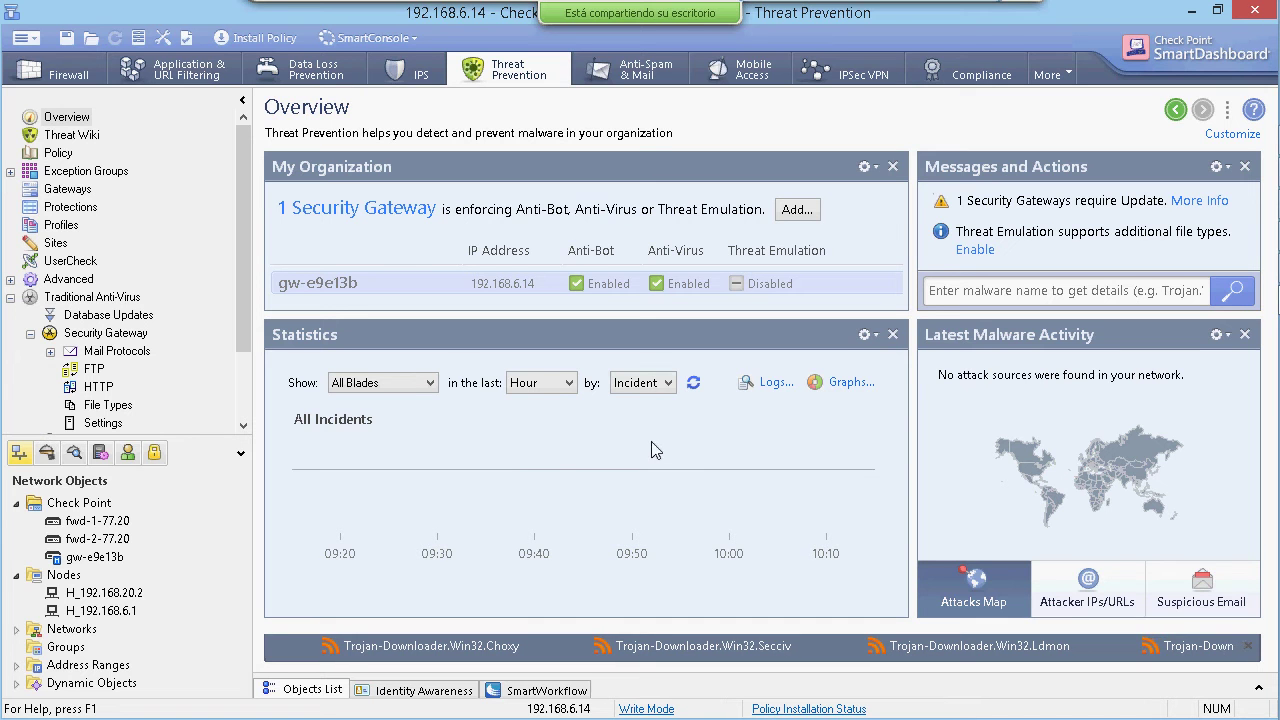
left_click(563, 385)
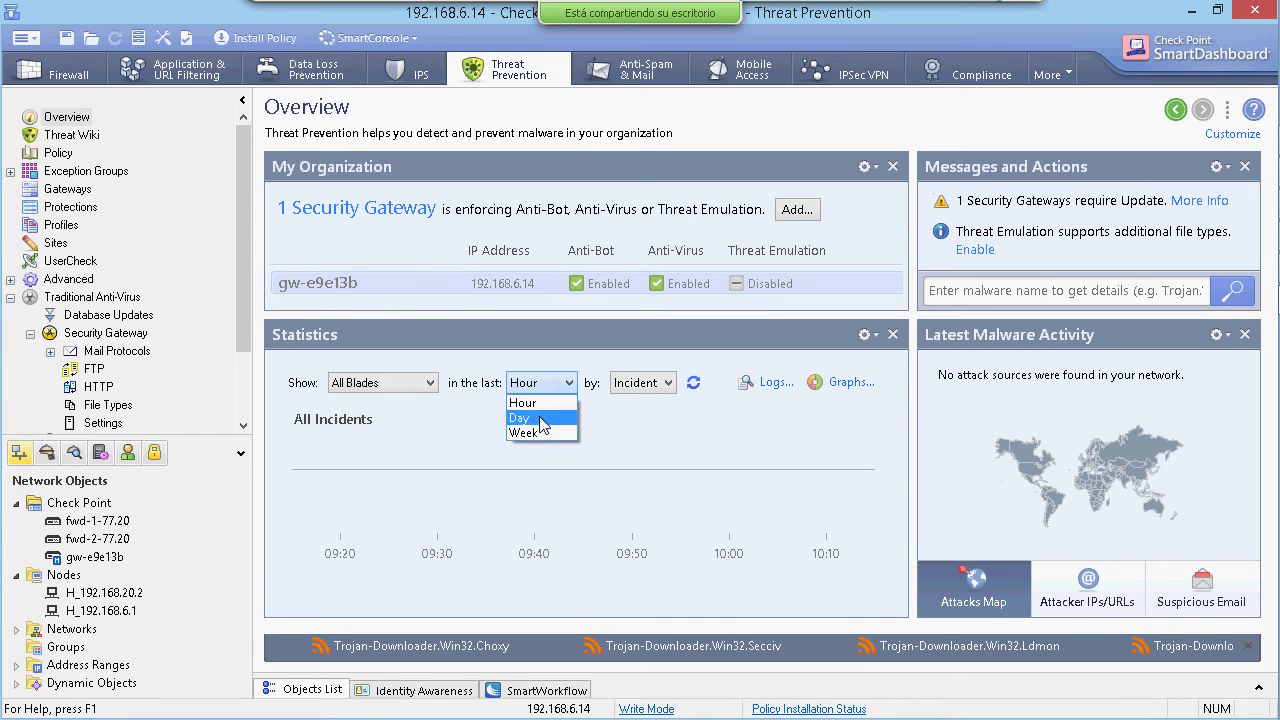
left_click(545, 418)
left_click(558, 385)
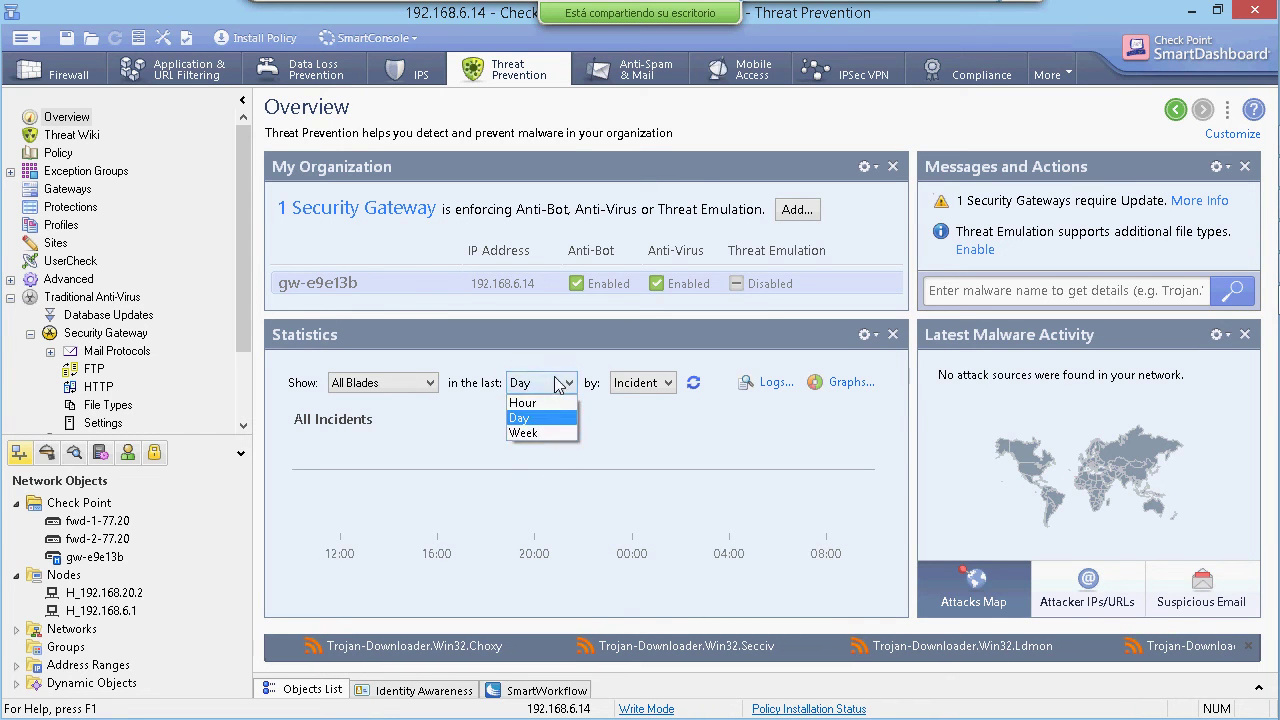
left_click(540, 433)
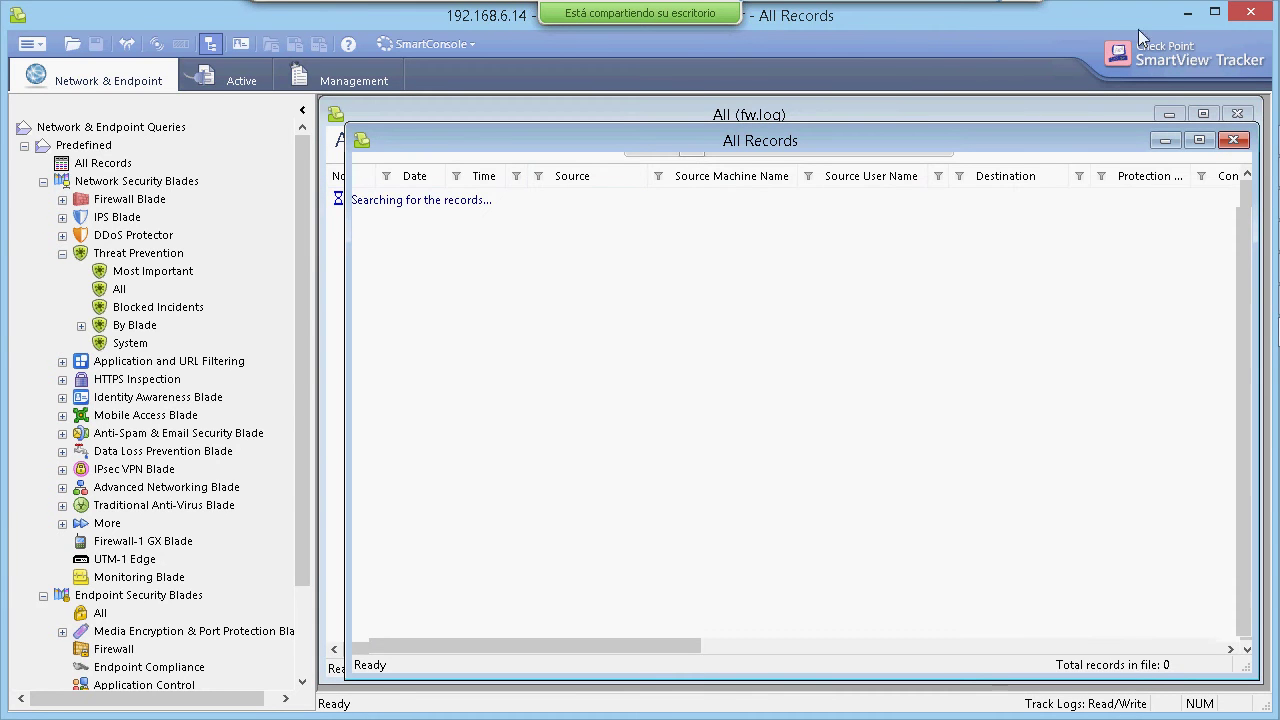
left_click(1190, 12)
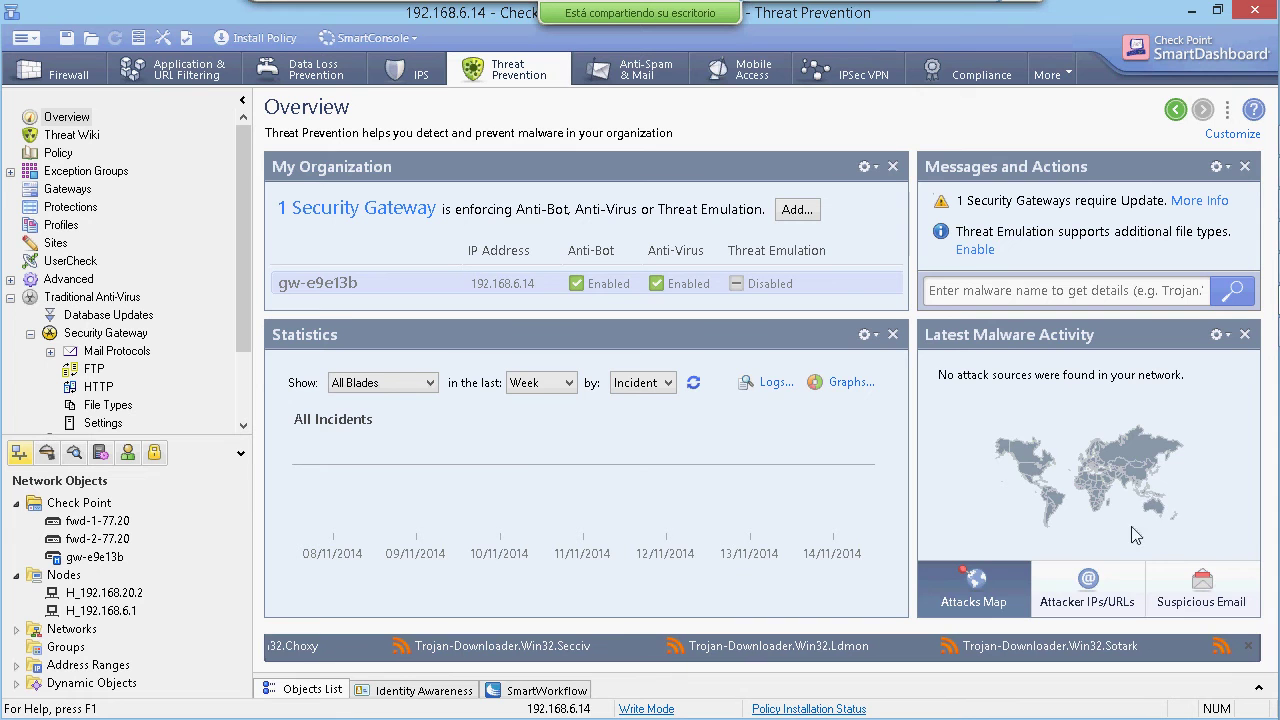
Look through the Attacker IPs/URLs, Suspicious Email and Attacks Map views of Latest Malware Activity.
left_click(1087, 588)
left_click(995, 590)
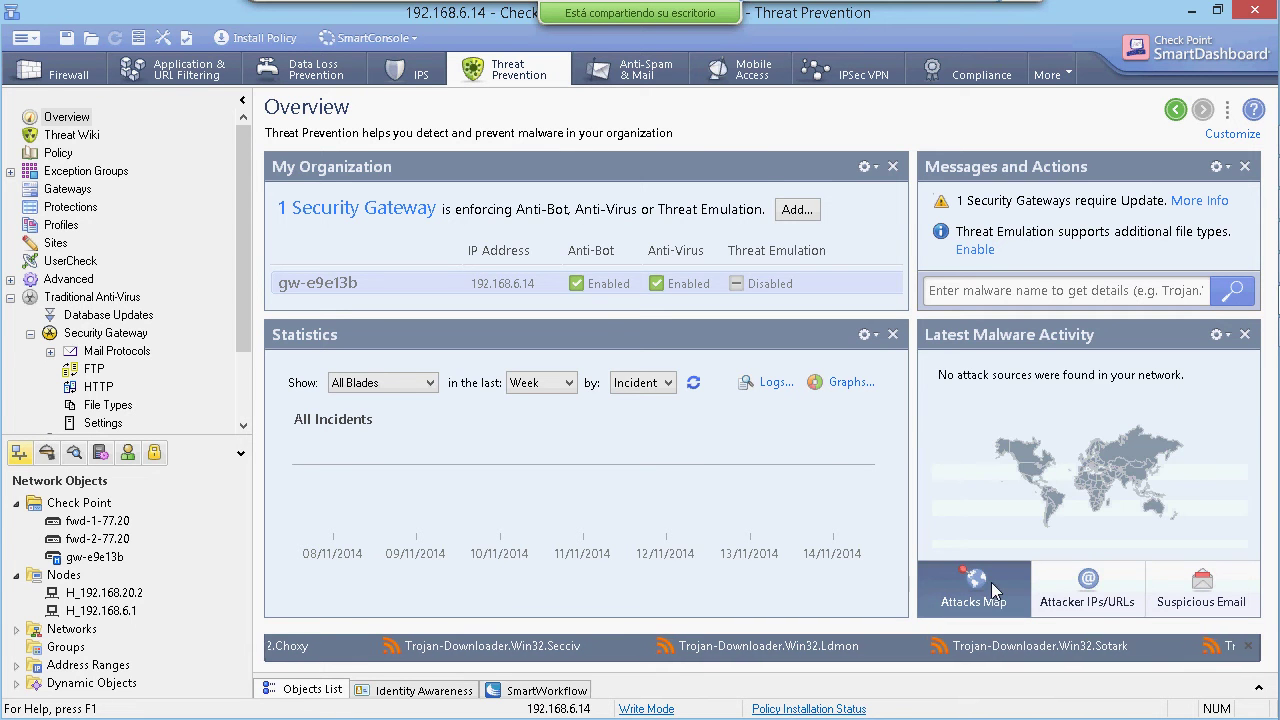
left_click(1158, 596)
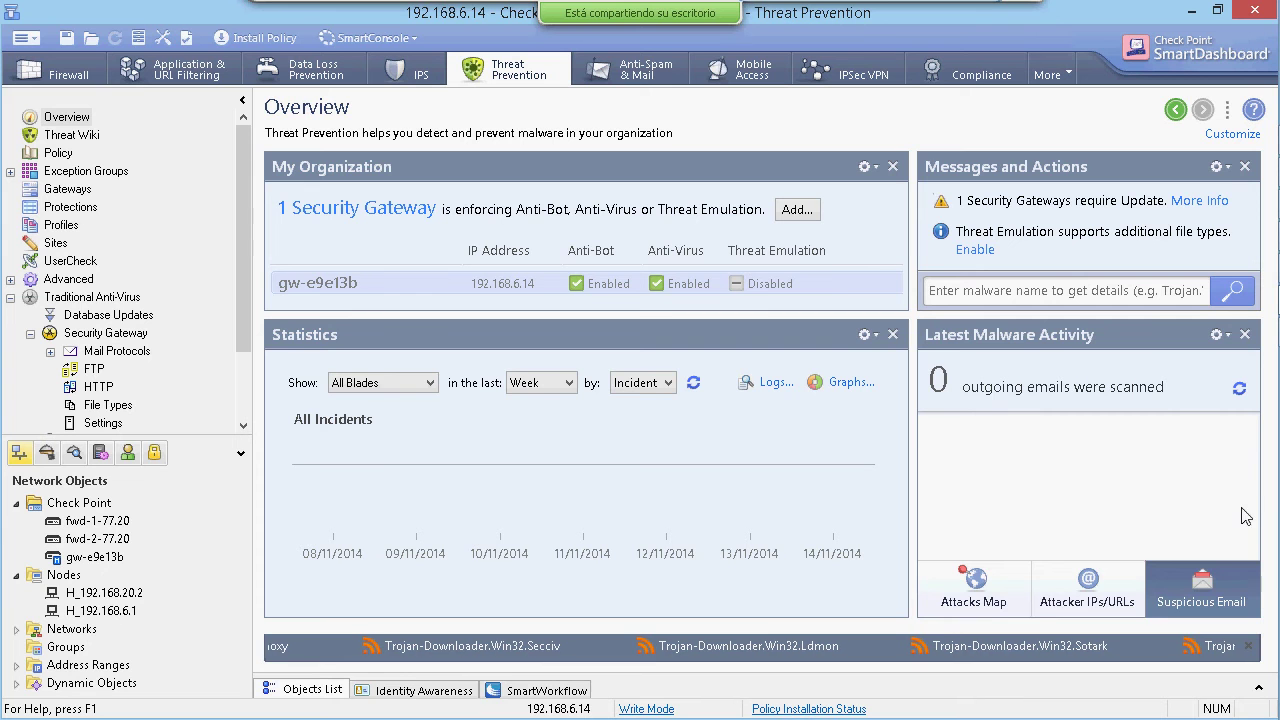
left_click(1074, 578)
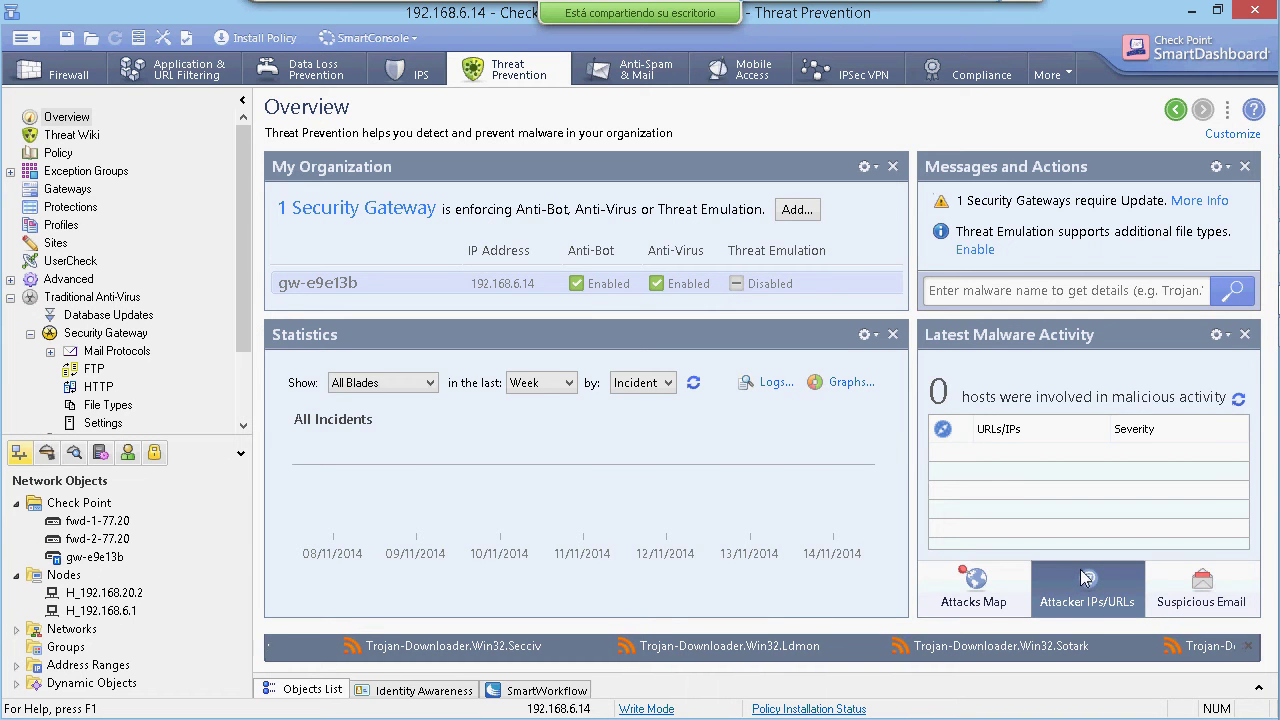
left_click(1013, 586)
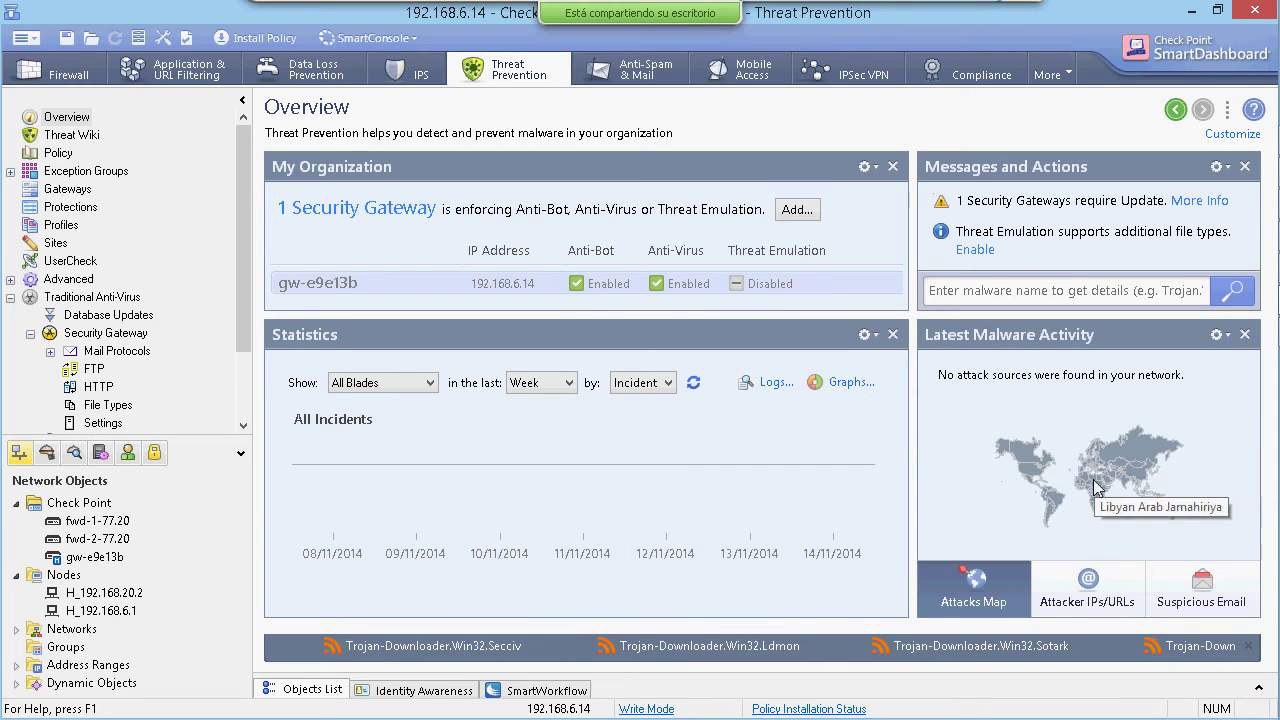
Review the boxes shown on the Threat Prevention overview, accept them as they are, and remove the Messages and Actions box.
left_click(1222, 335)
left_click(1185, 353)
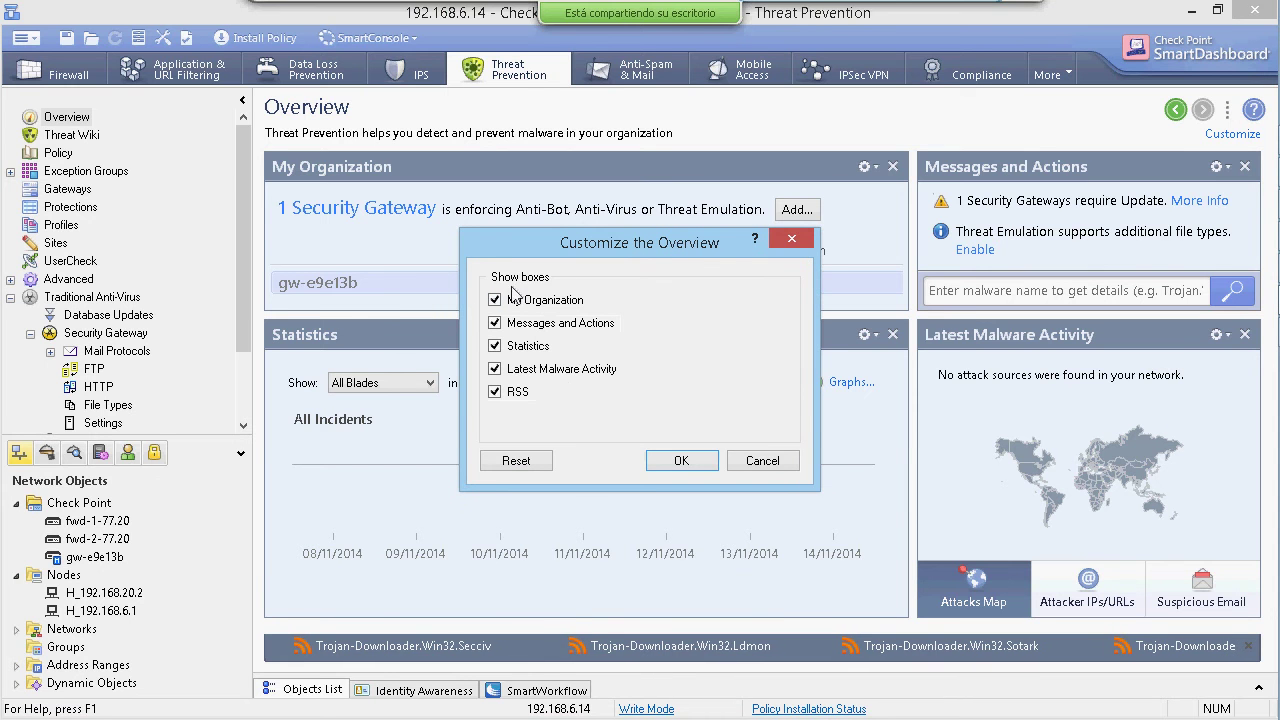
left_click(681, 462)
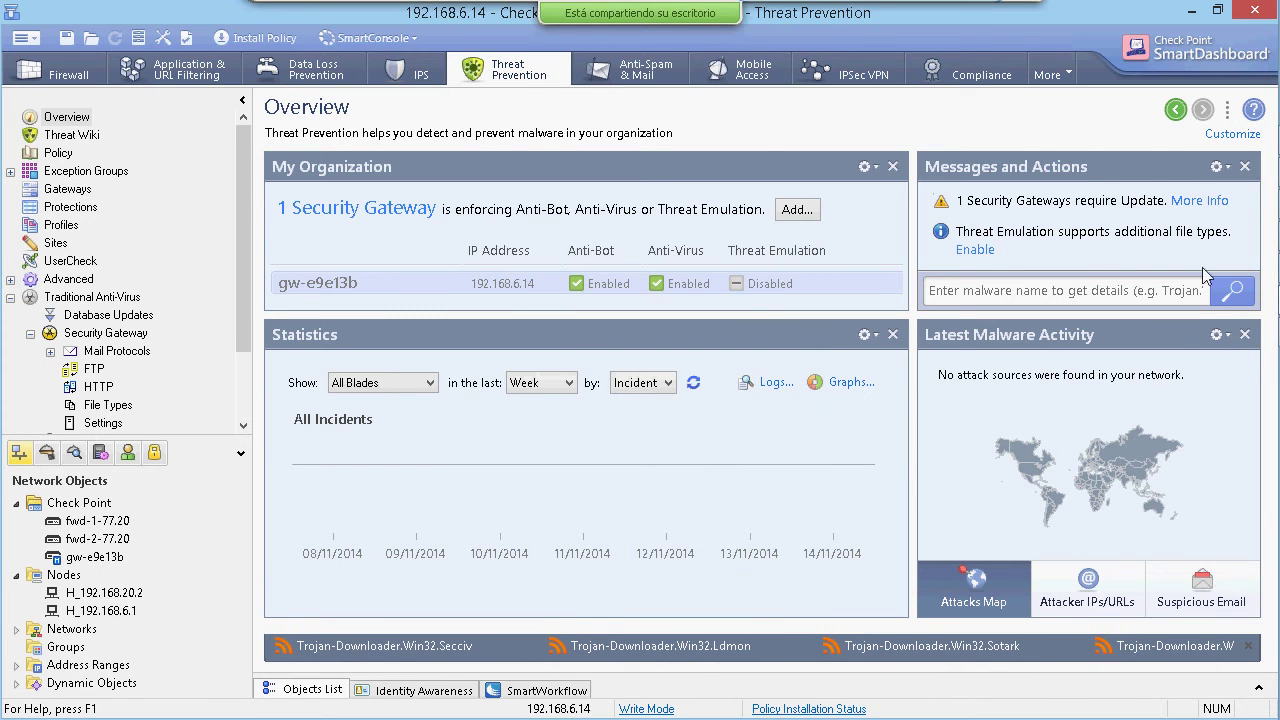
left_click(1245, 167)
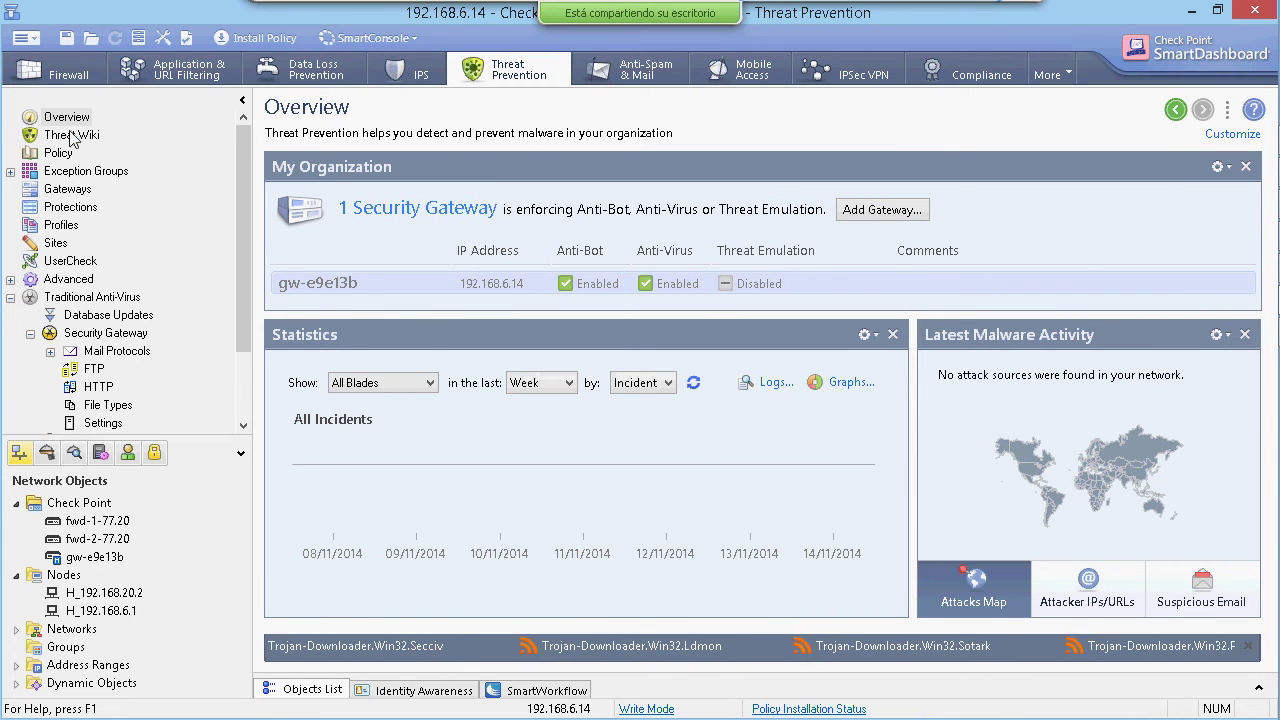
Examine the number of searchable protections in the Threat Wiki and search it for "dialer".
left_click(33, 131)
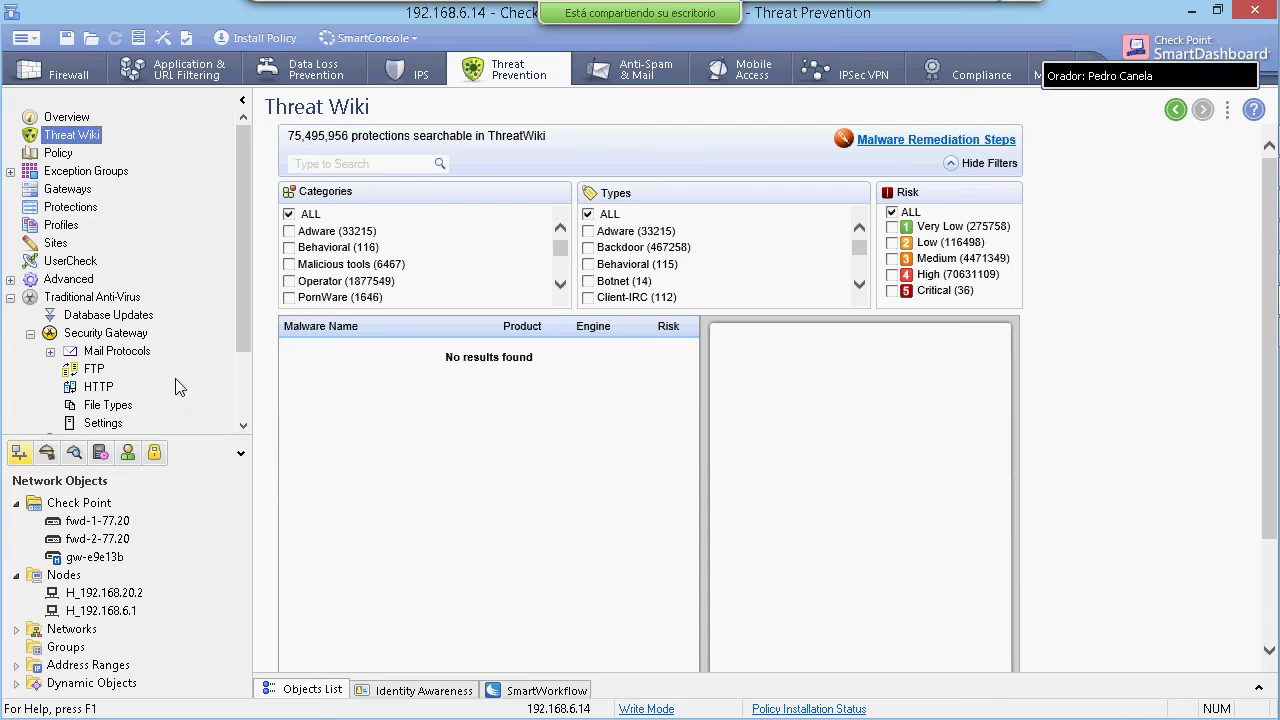
left_click(294, 137)
left_click_drag(294, 138, 352, 140)
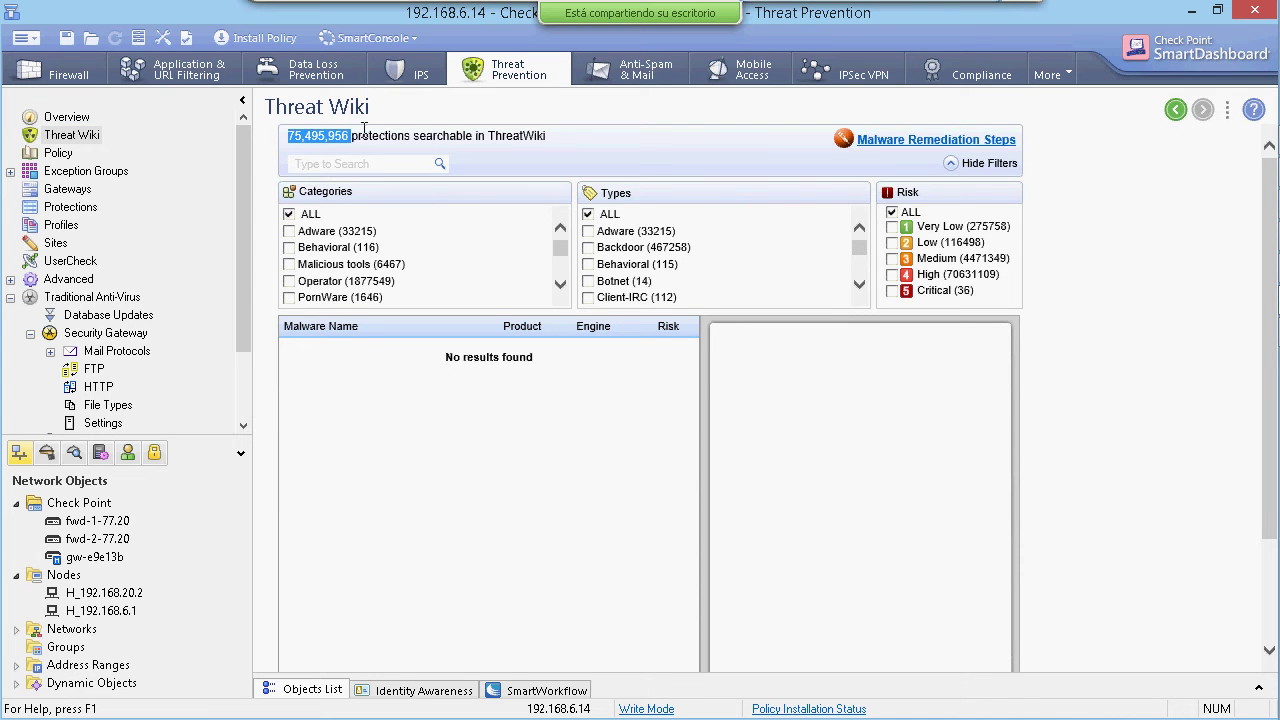
left_click(434, 135)
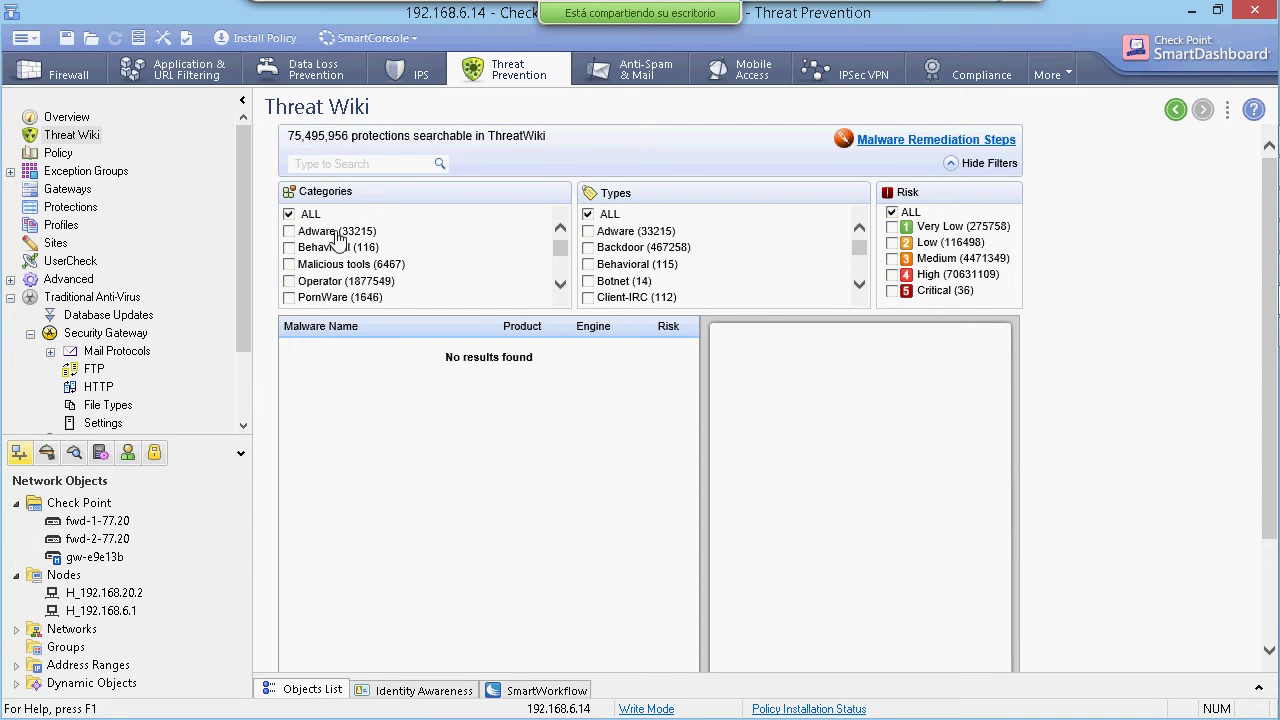
left_click(340, 163)
type("dialer")
left_click(440, 164)
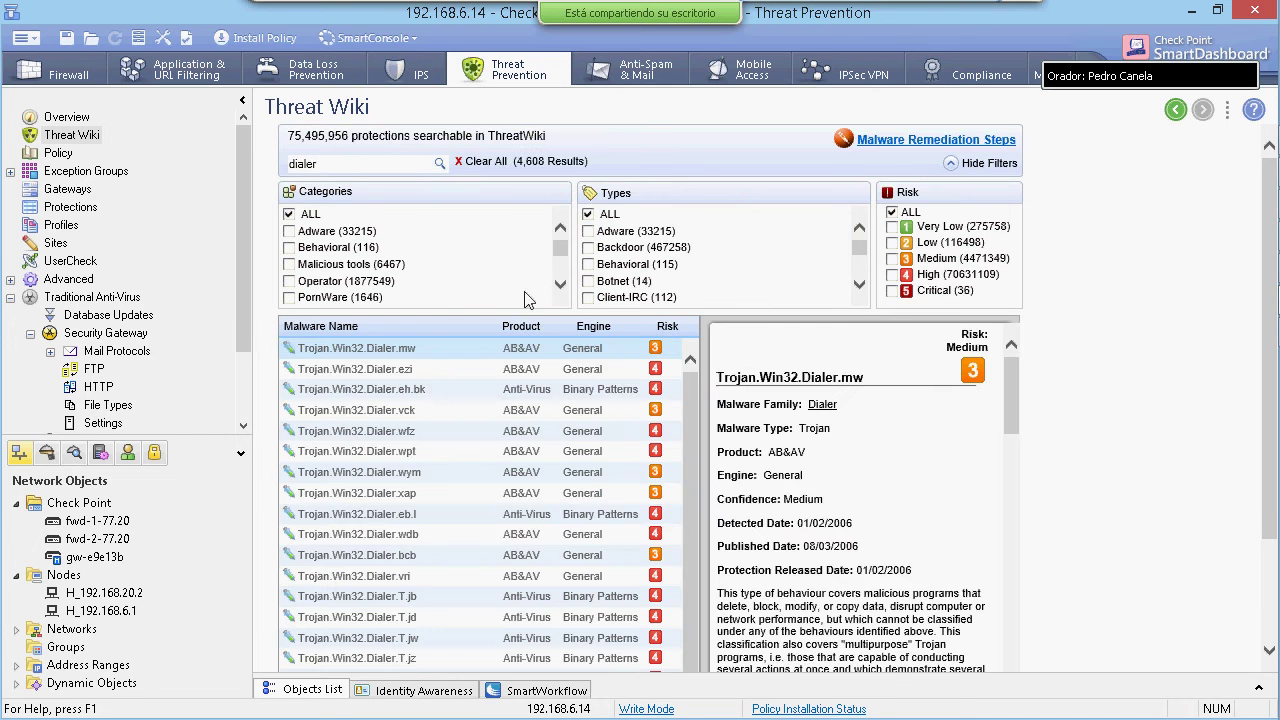
Browse to the second page of the dialer results and read the description of Trojan.Win32.Dialer.T.li.
scroll(640, 410, "down", 3)
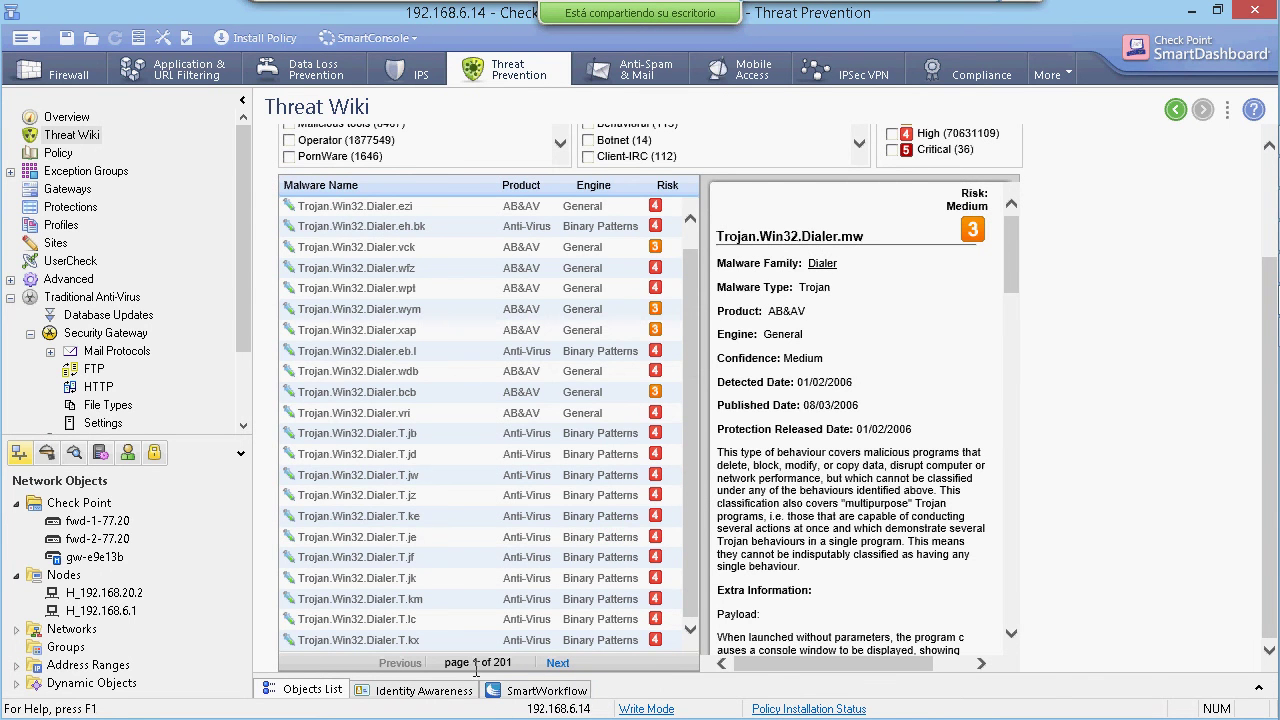
left_click(558, 664)
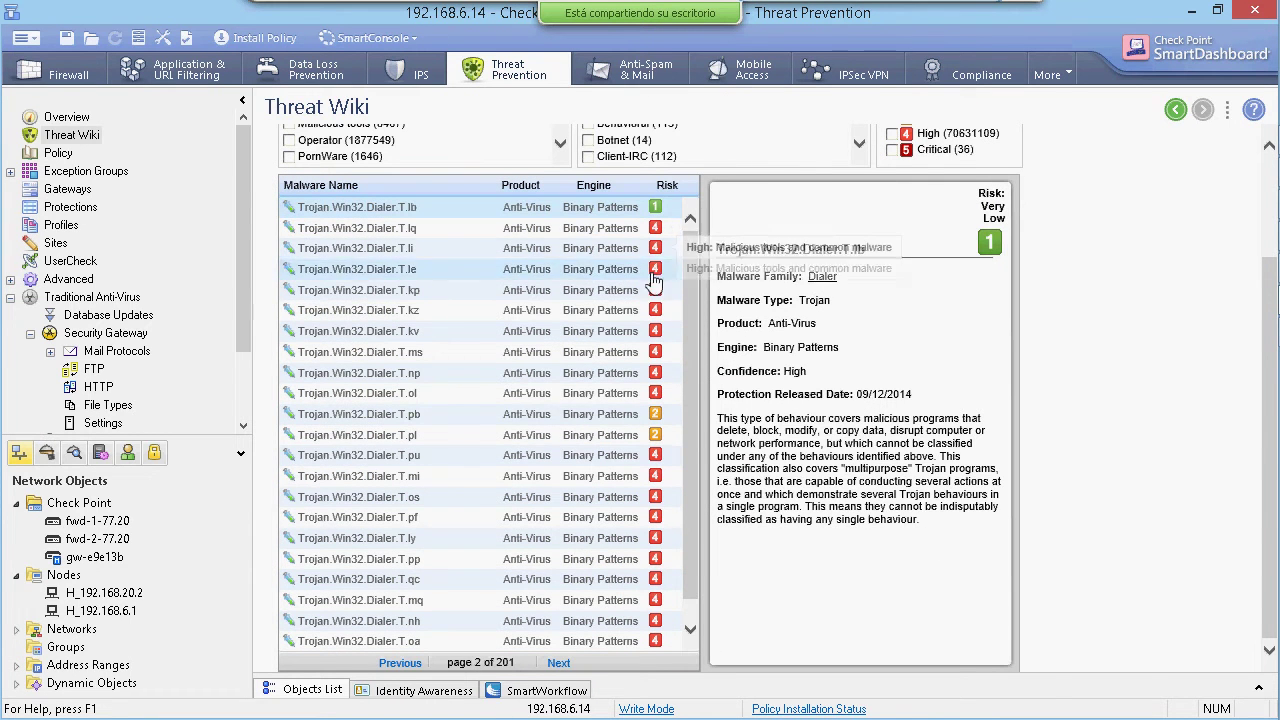
scroll(1122, 505, "up", 2)
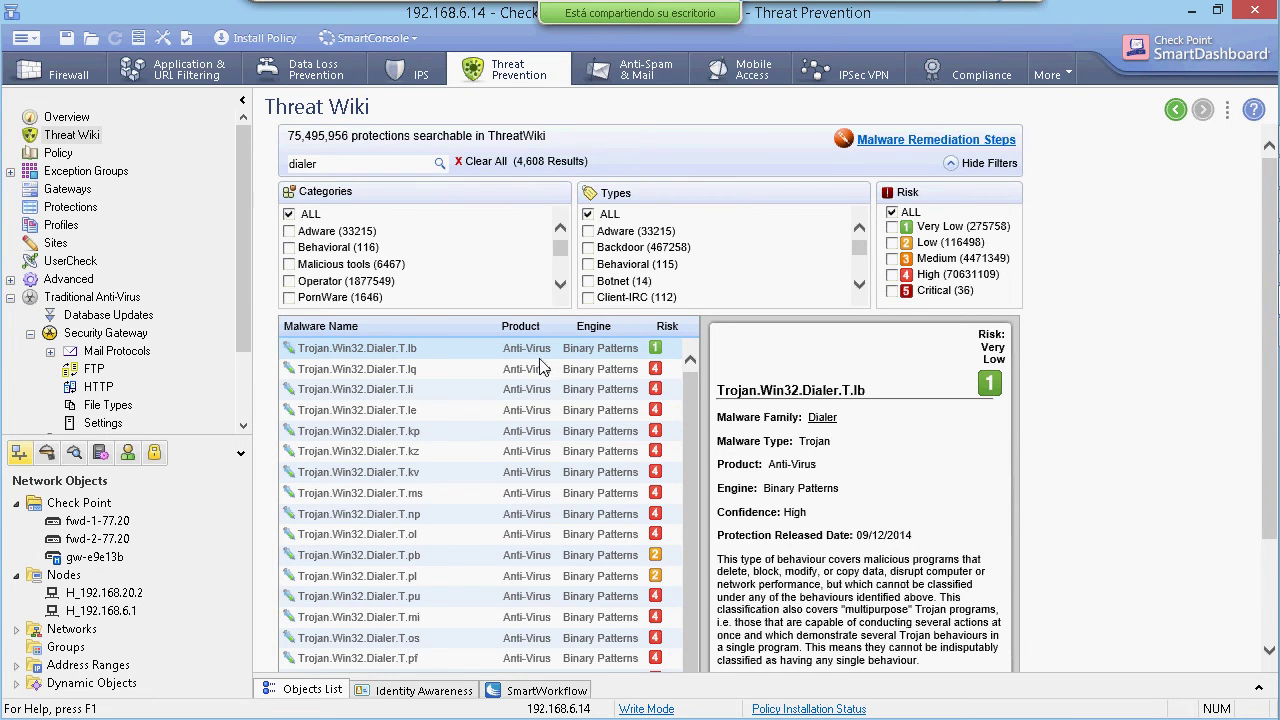
scroll(1130, 440, "down", 2)
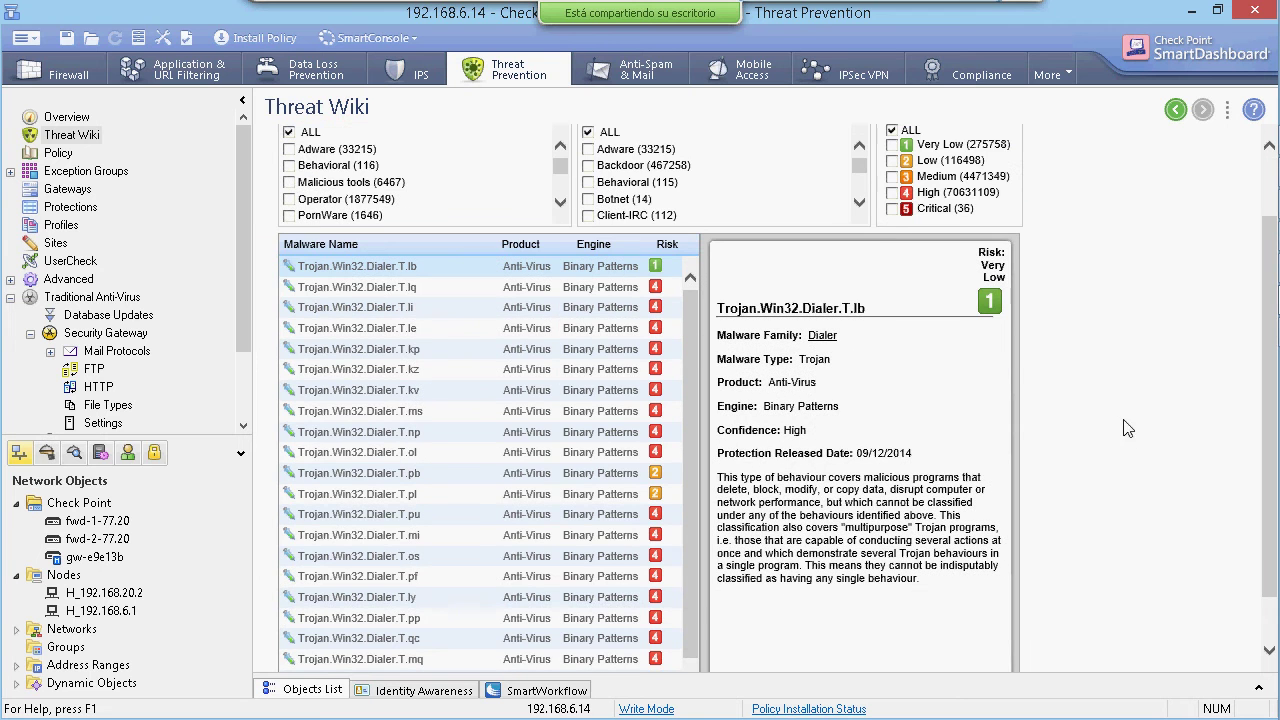
left_click(535, 307)
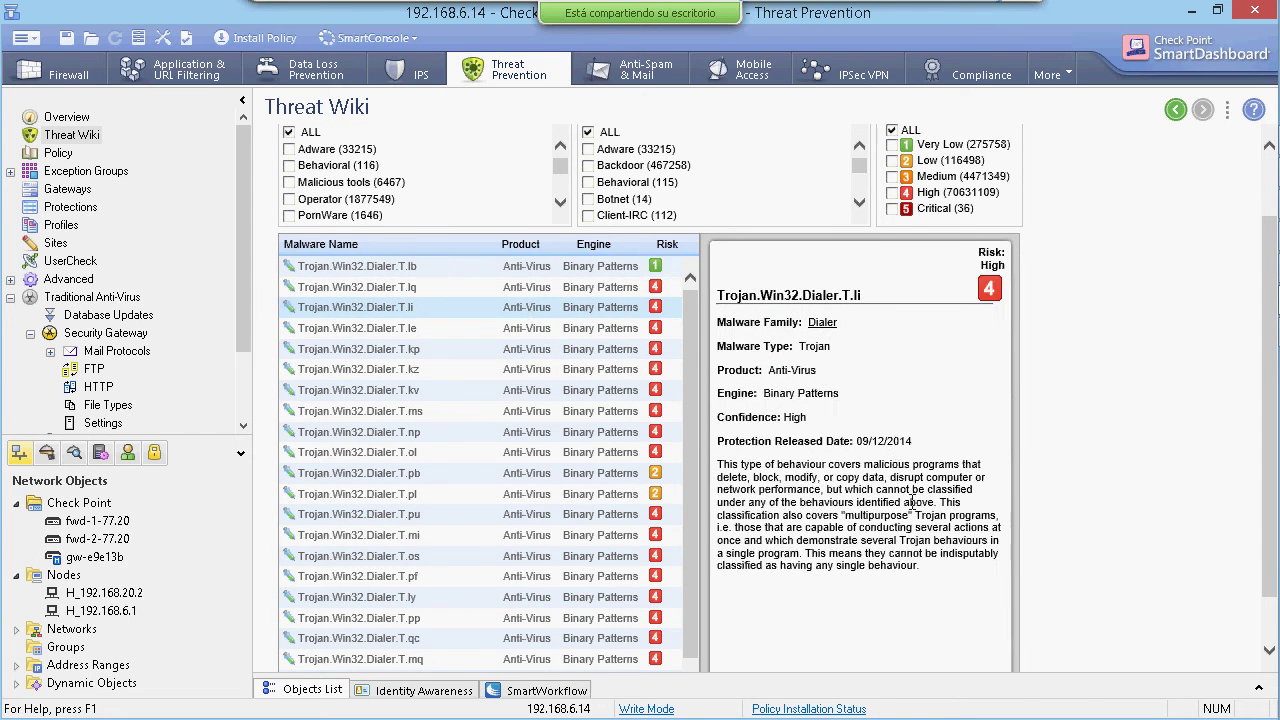
left_click_drag(718, 465, 868, 563)
left_click(1186, 530)
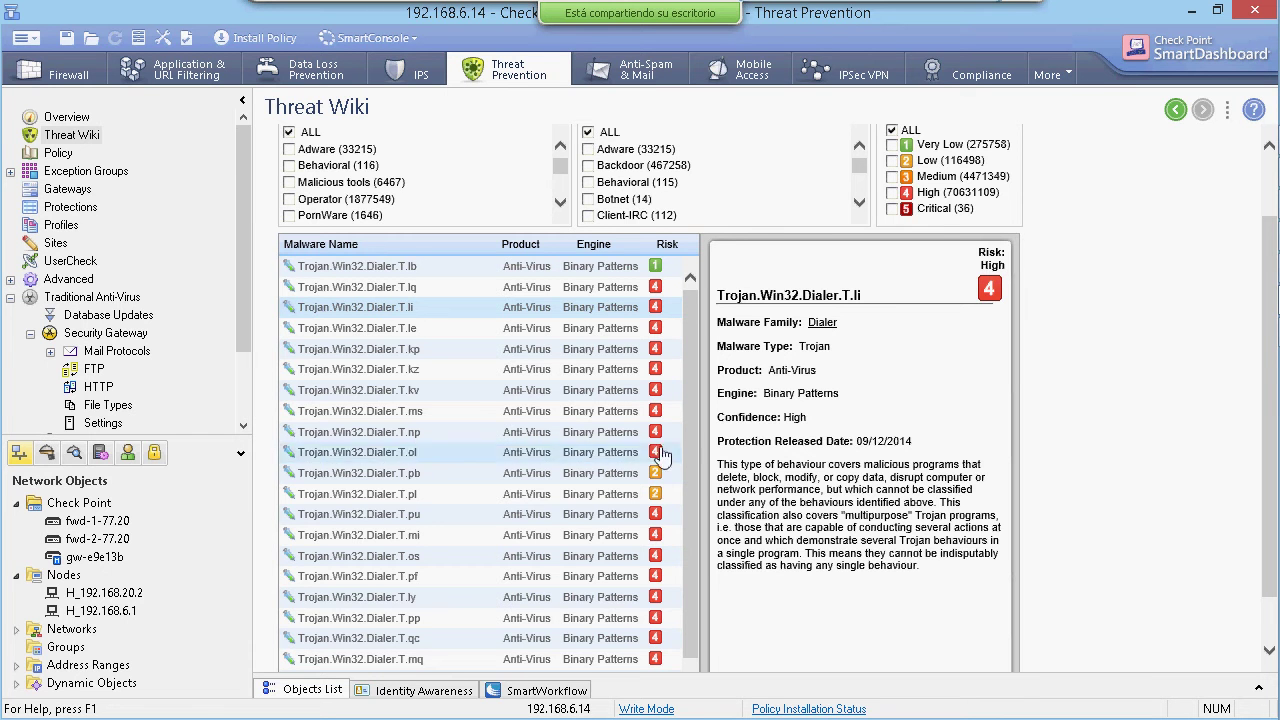
Open the Threat Prevention policy and look through the objects available for the protected scope of rule 1.
left_click(60, 155)
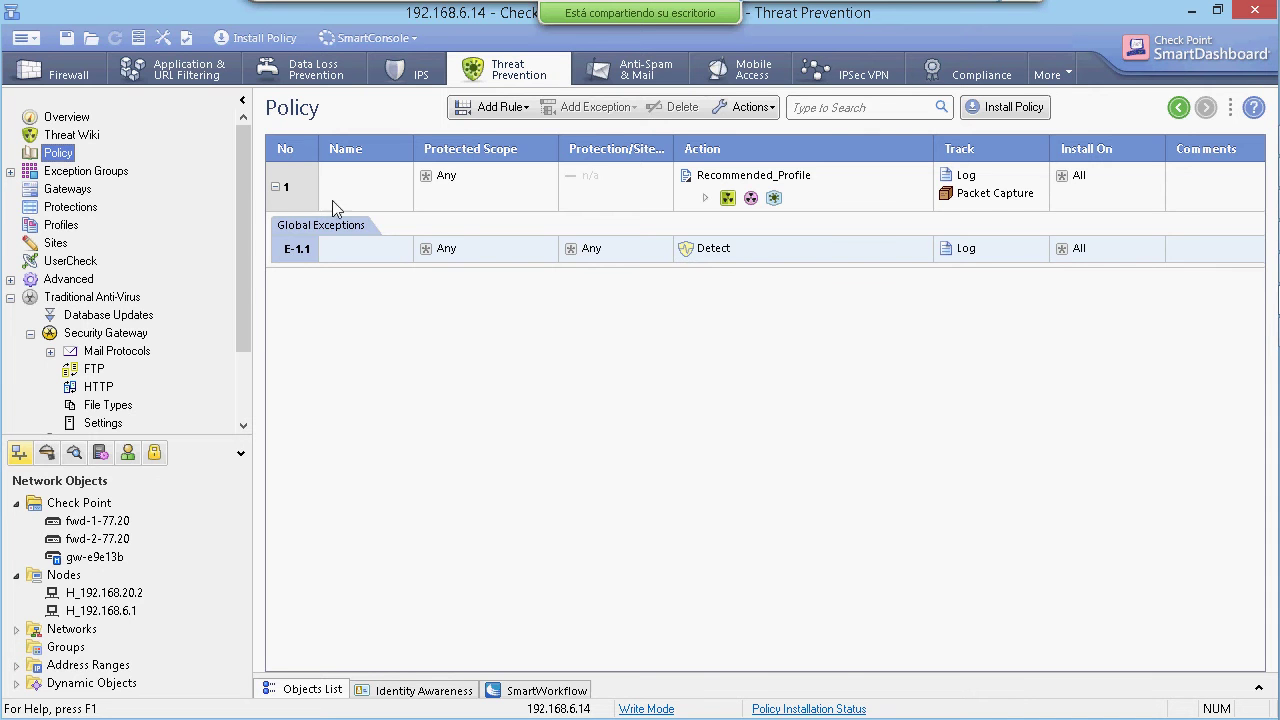
left_click(389, 196)
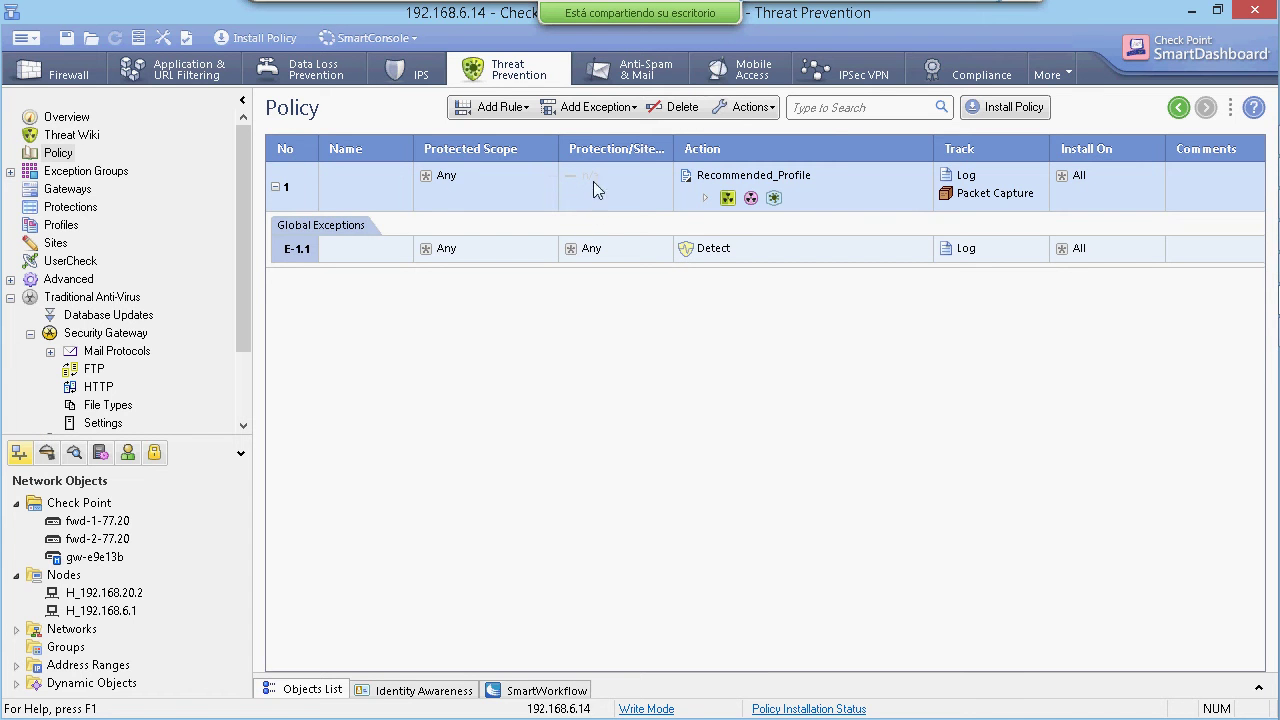
left_click(550, 174)
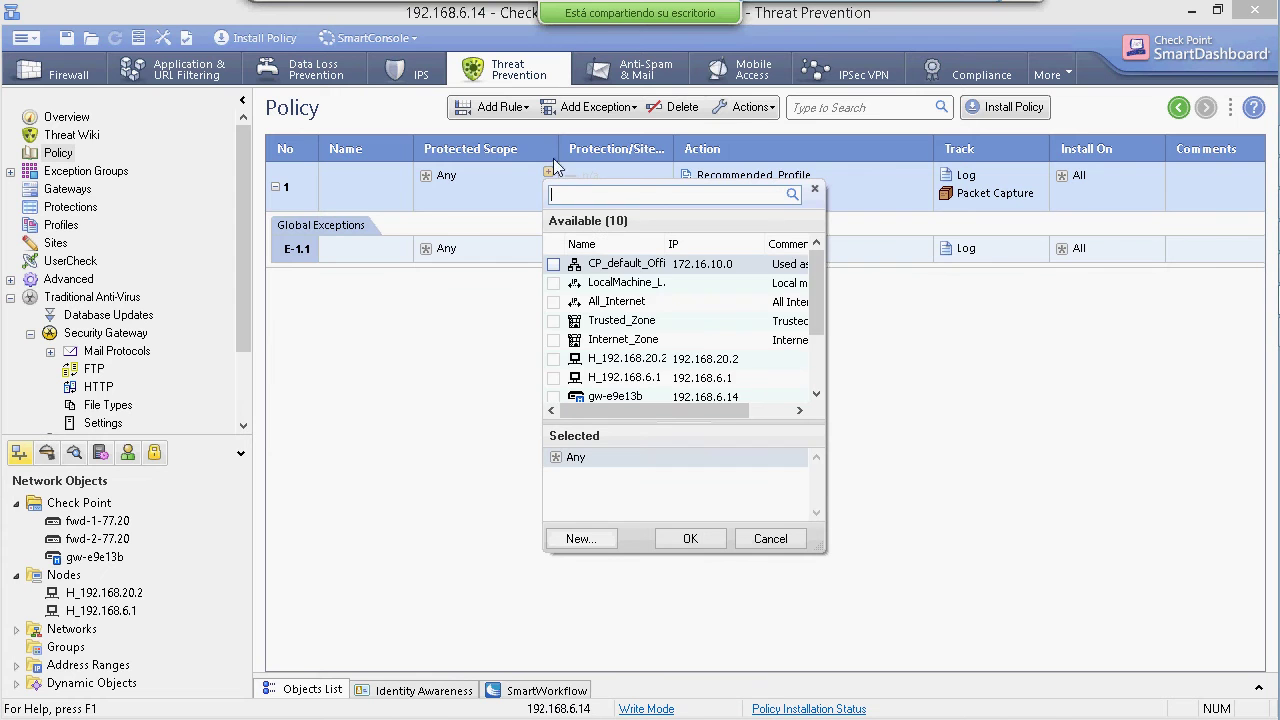
left_click_drag(814, 271, 815, 313)
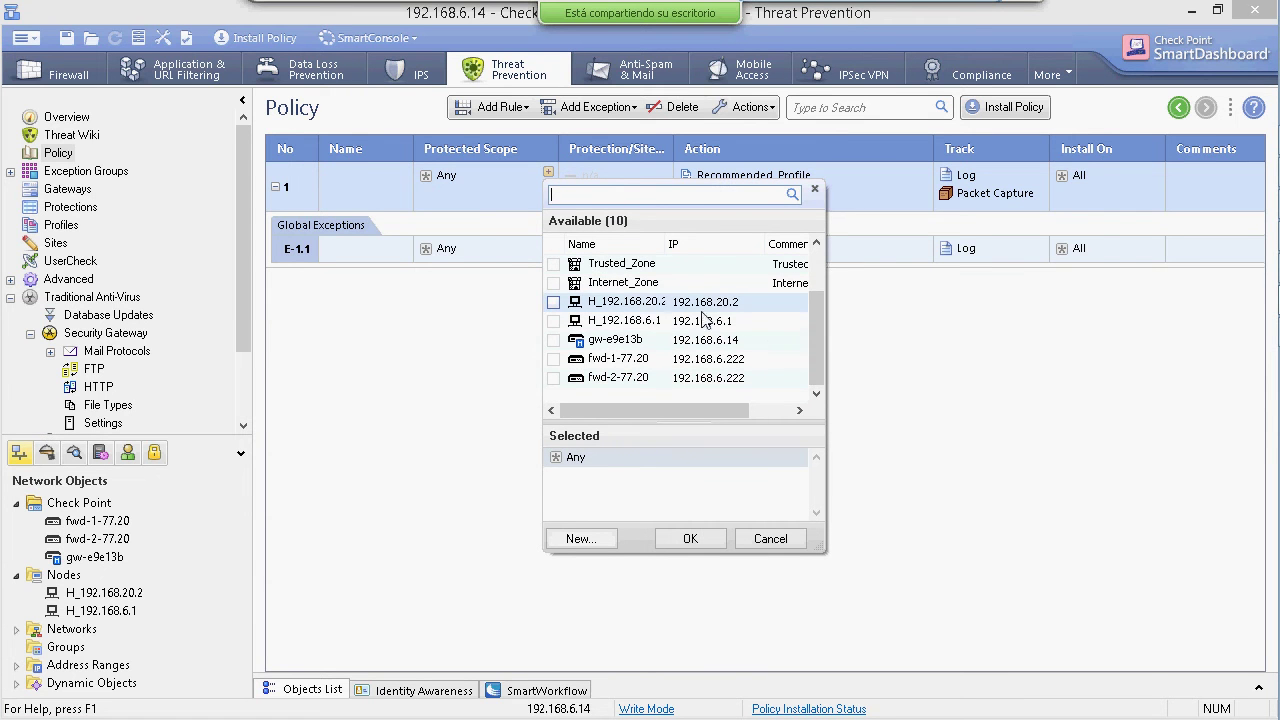
left_click(650, 320)
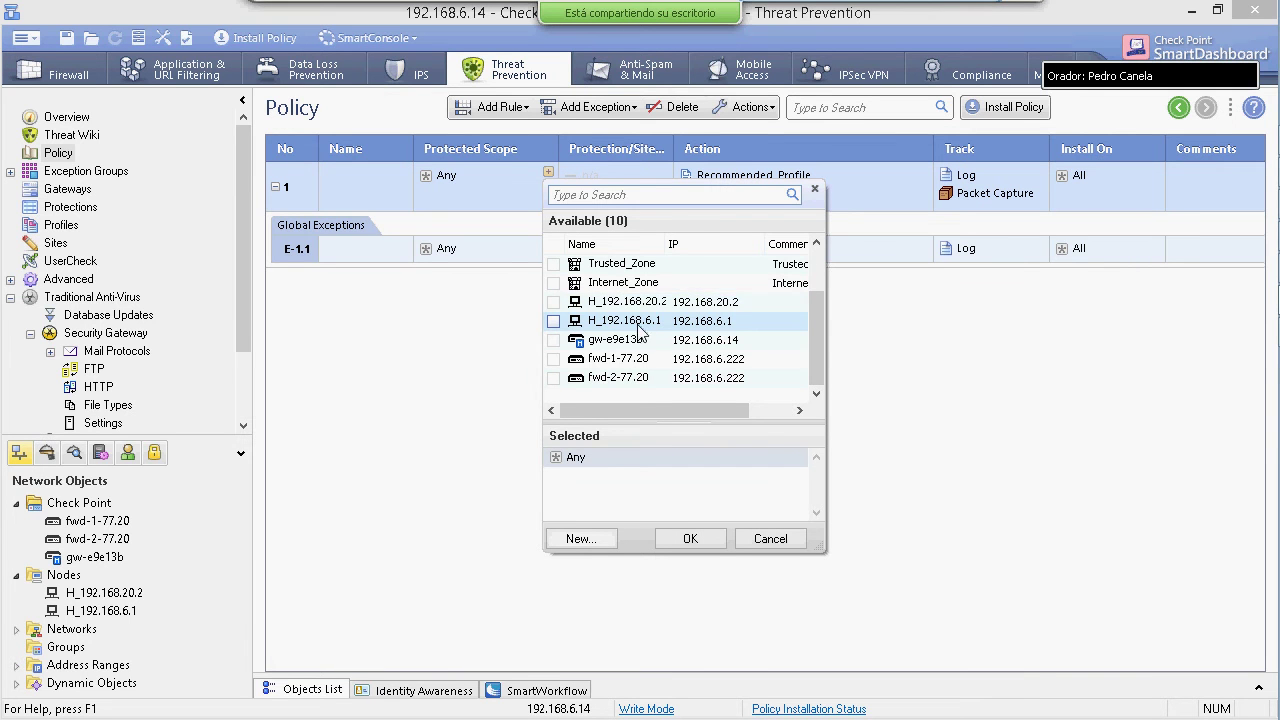
left_click(645, 302)
left_click(642, 362)
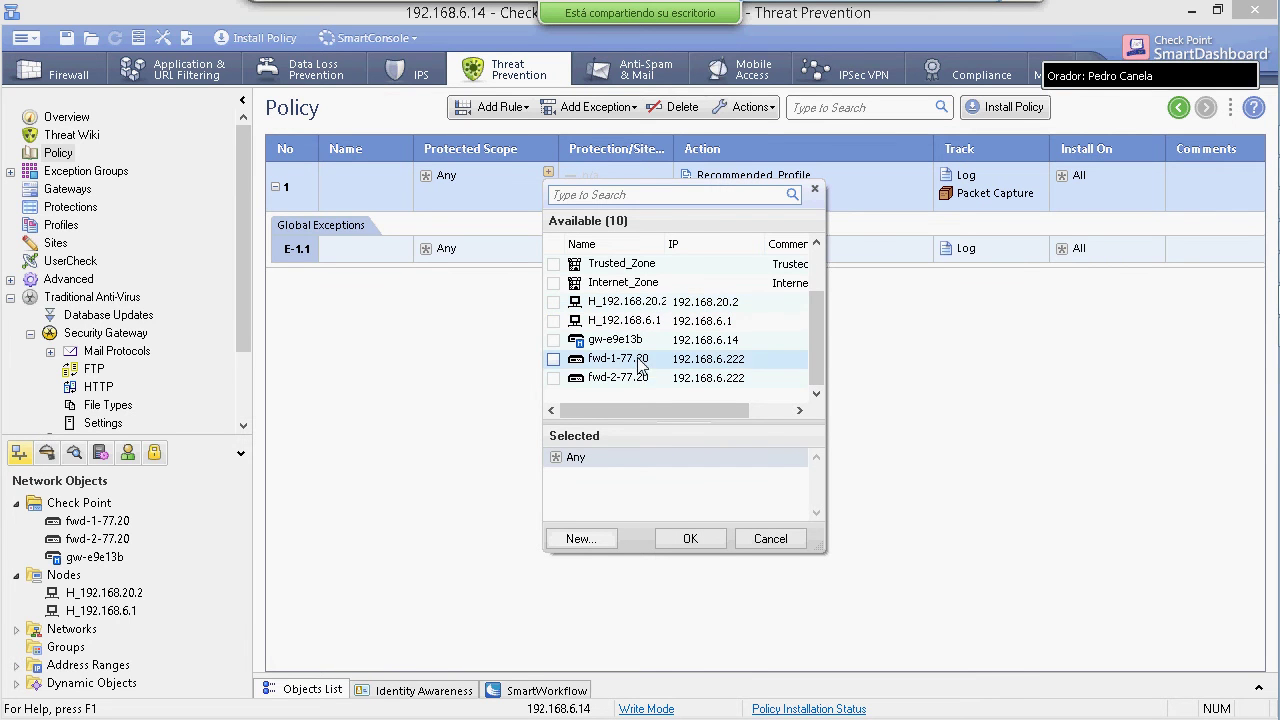
left_click(636, 378, "shift")
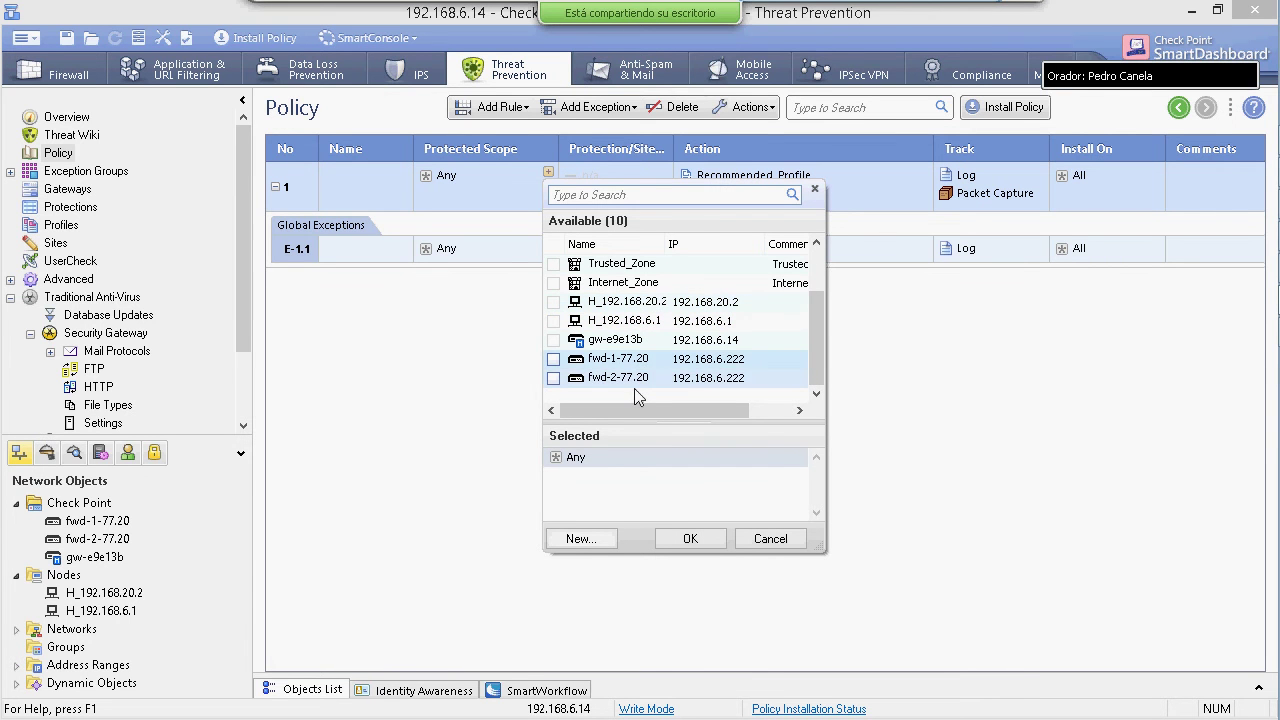
Review the new object types offered for the protected scope, including User/Access Role, and close the object picker without changes.
left_click(581, 538)
mouse_move(606, 612)
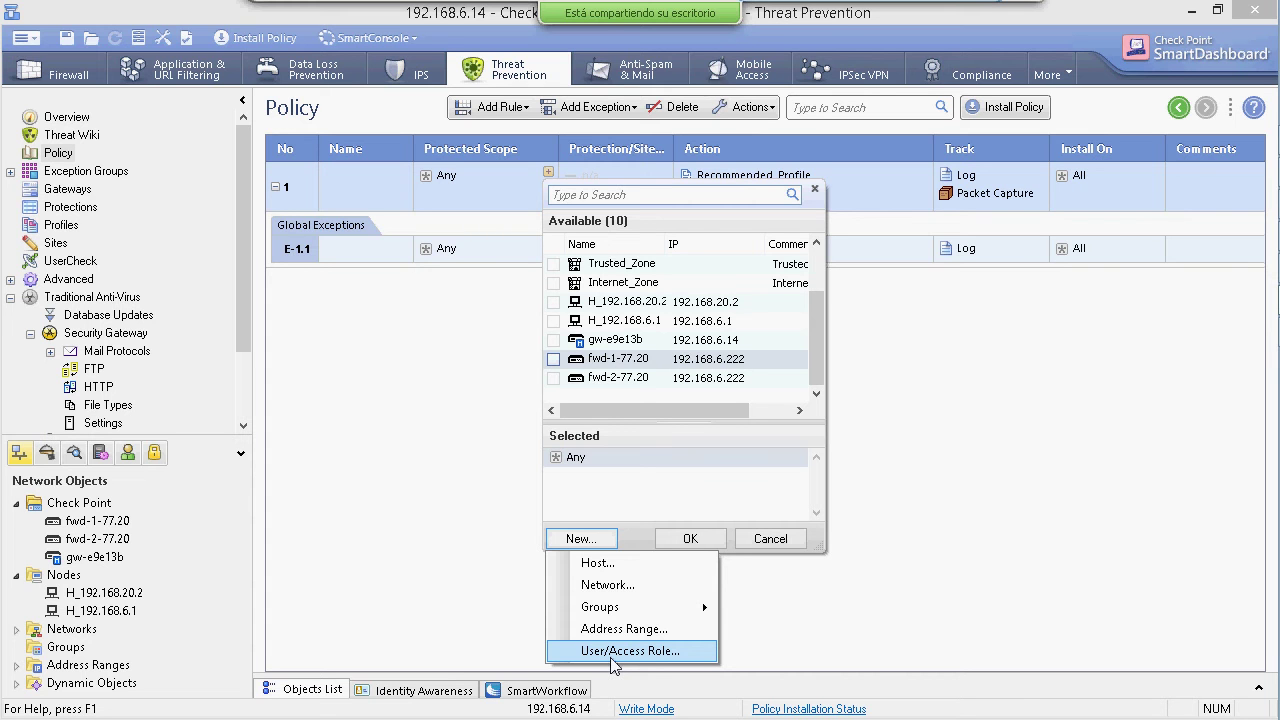
left_click(612, 657)
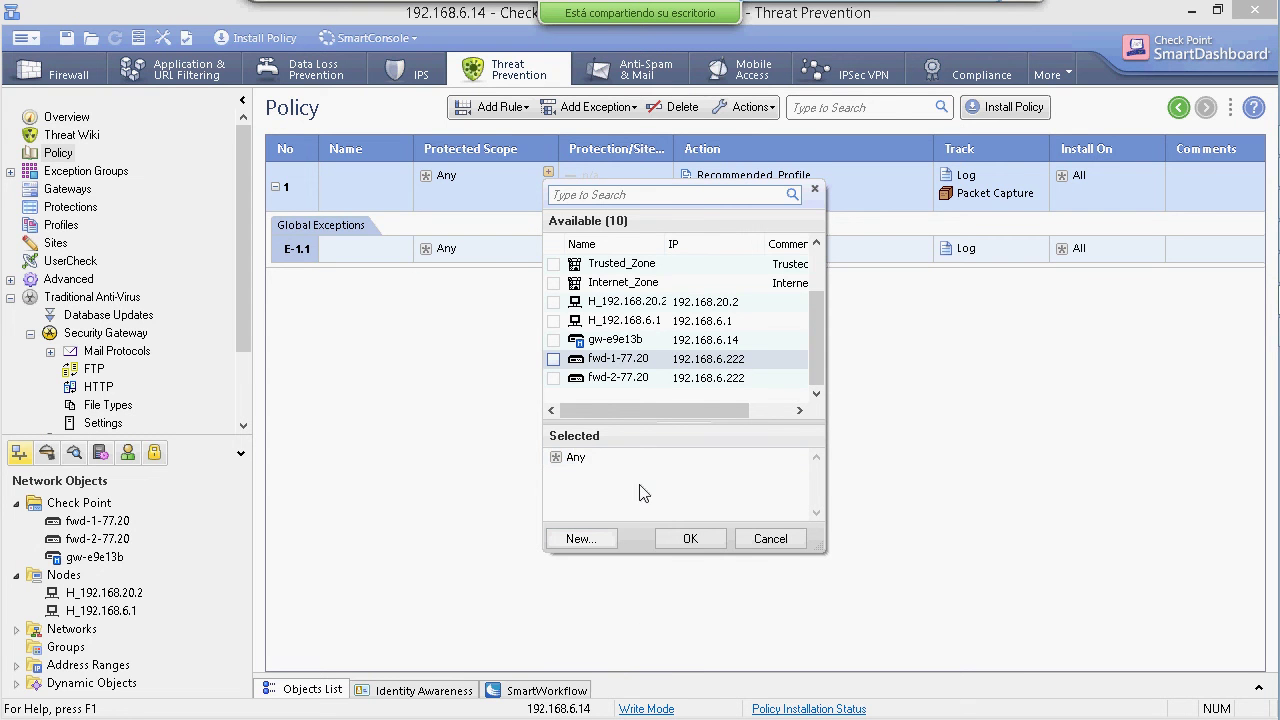
left_click(814, 191)
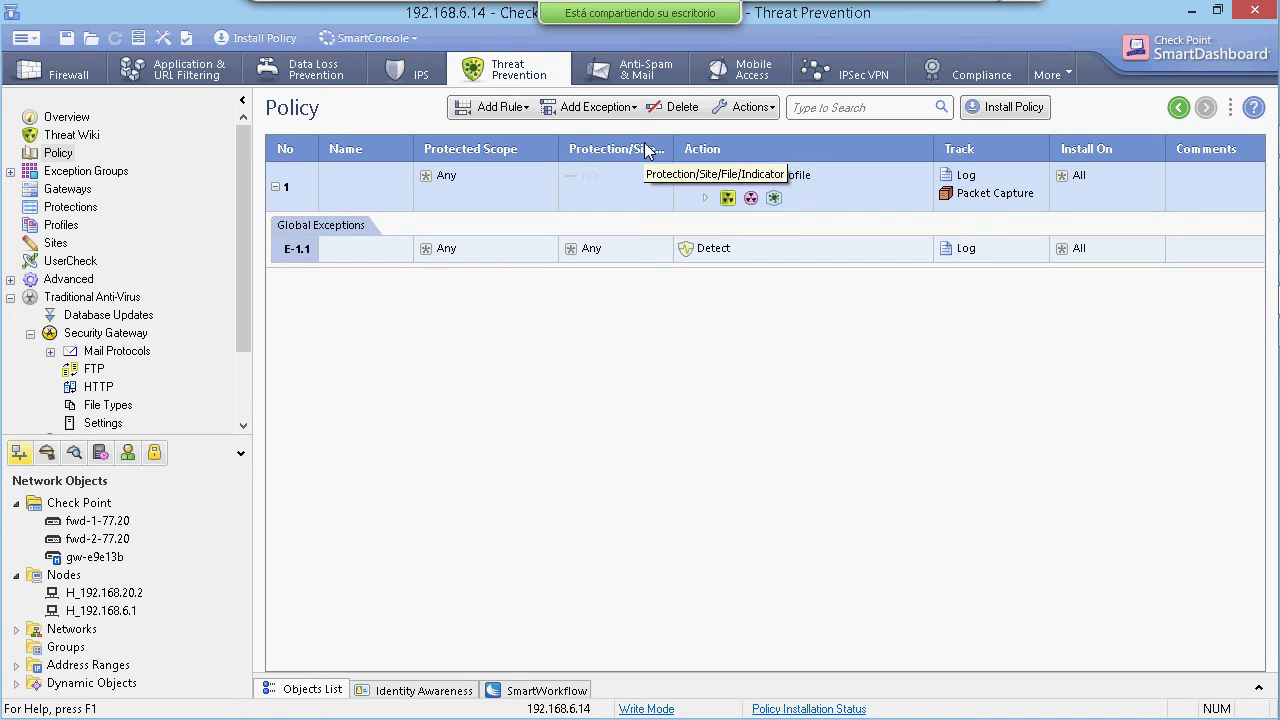
Expand the Recommended_Profile action of rule 1 to view its settings for each protection blade.
left_click_drag(646, 149, 655, 152)
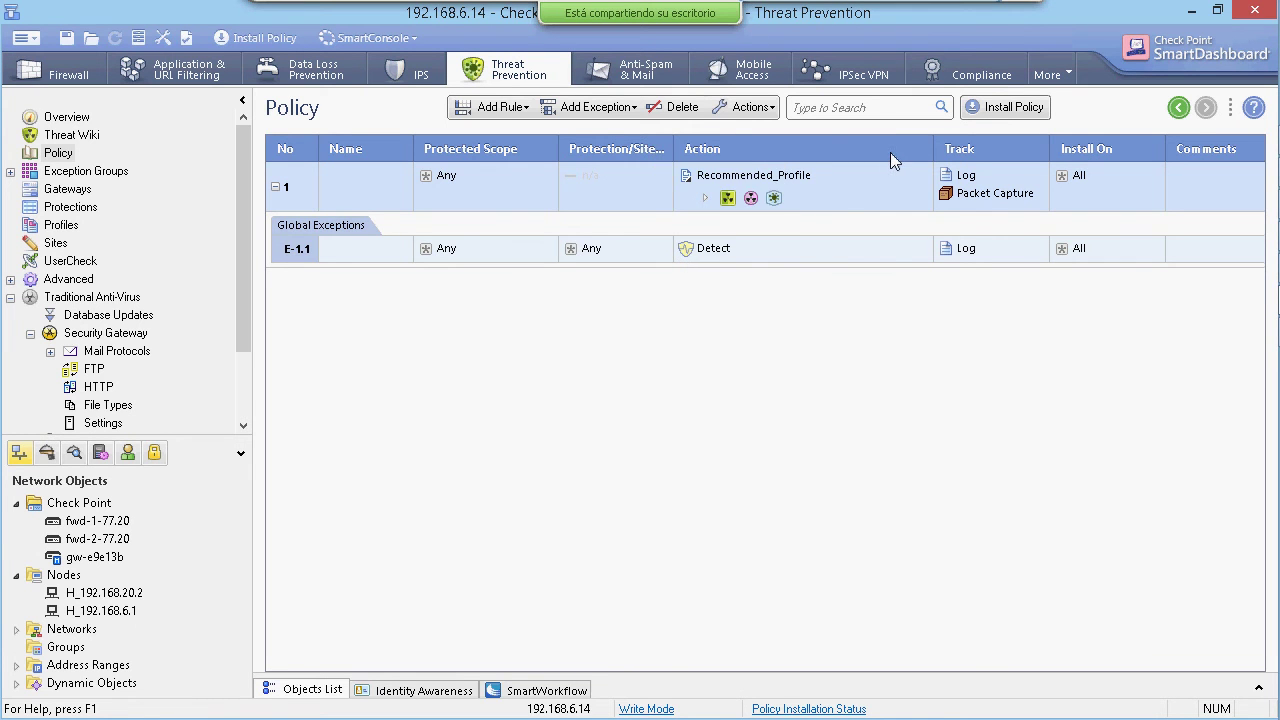
left_click(850, 176)
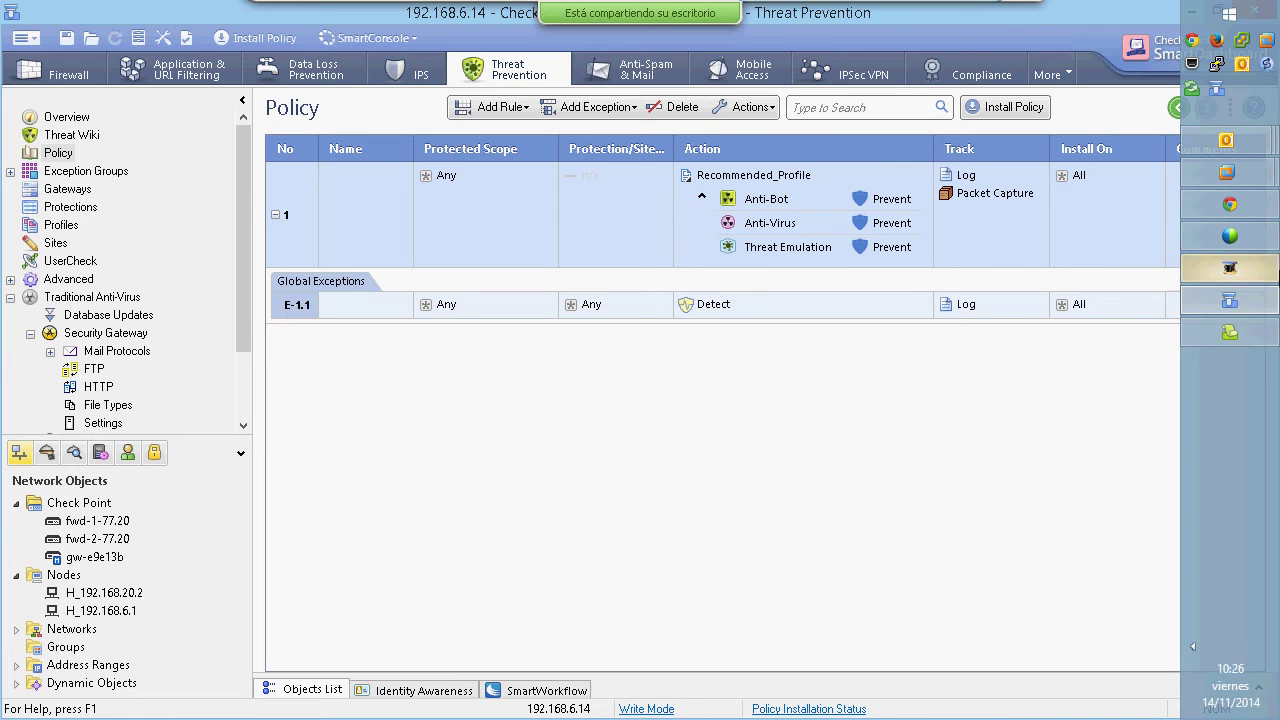
Review the tracking options for Threat Prevention rule 1, including Alert, Log, None and Packet Capture.
left_click(779, 183)
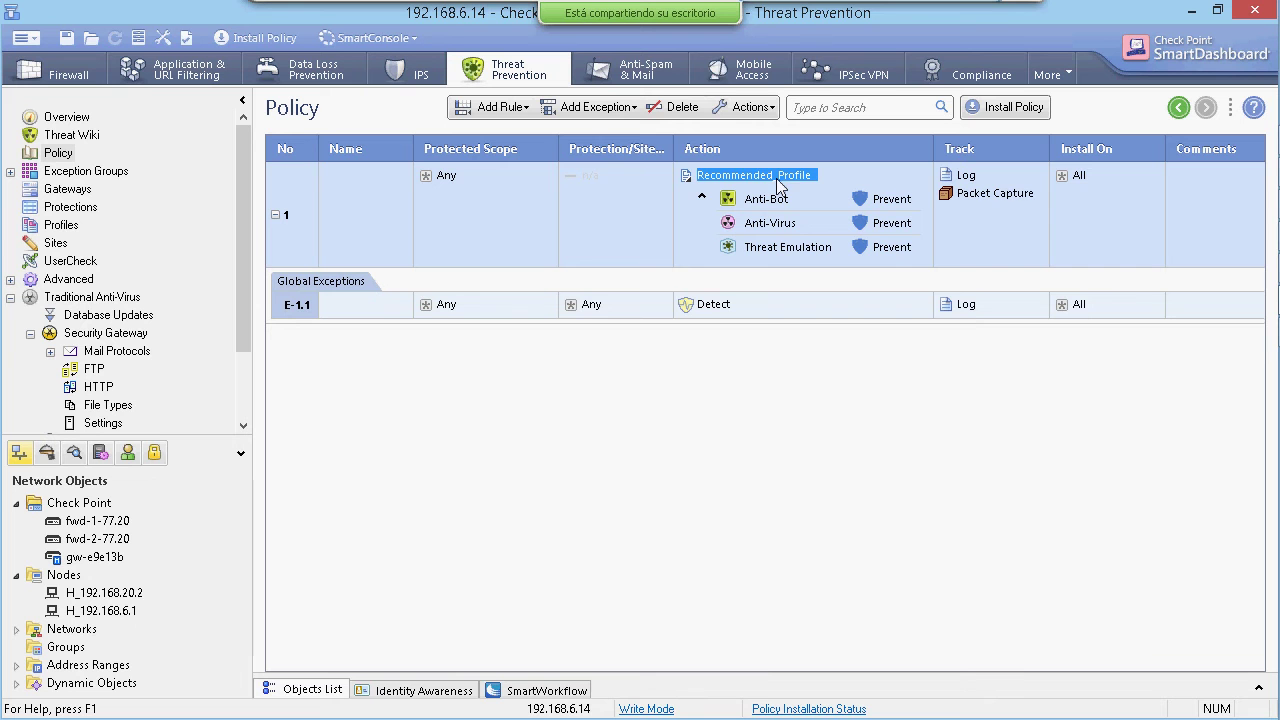
right_click(1025, 193)
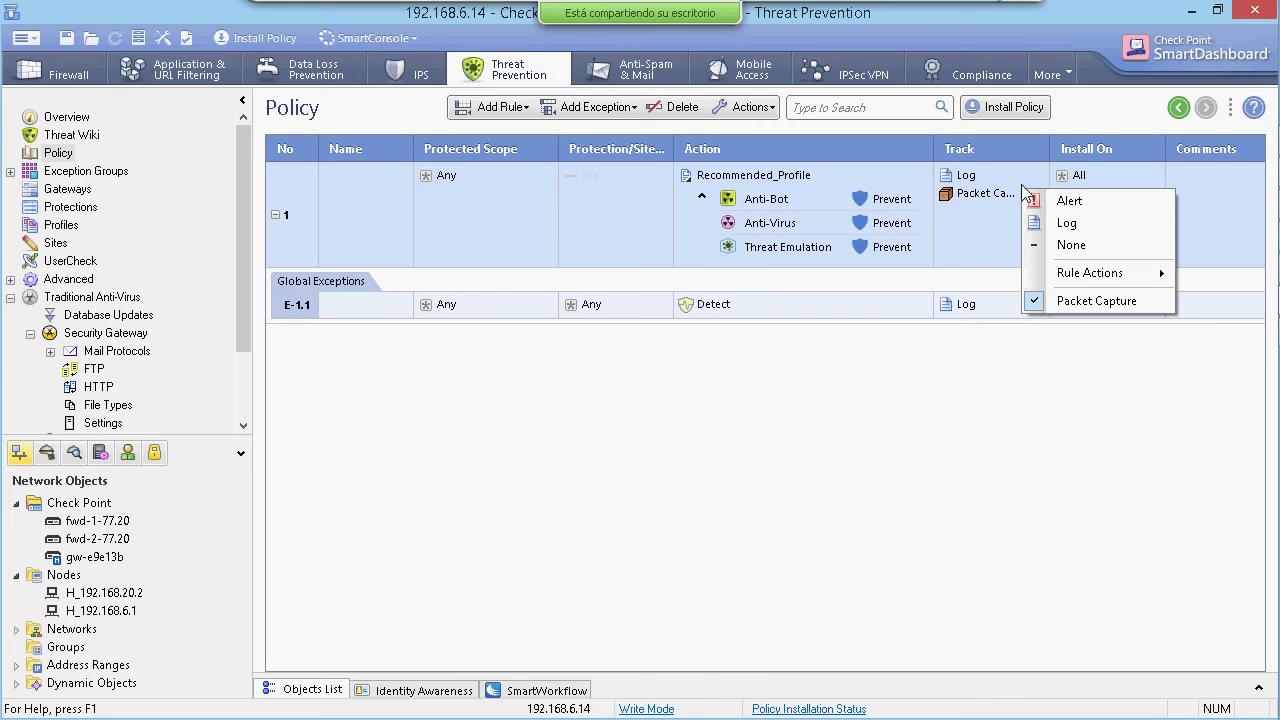
right_click(1005, 170)
left_click(966, 251)
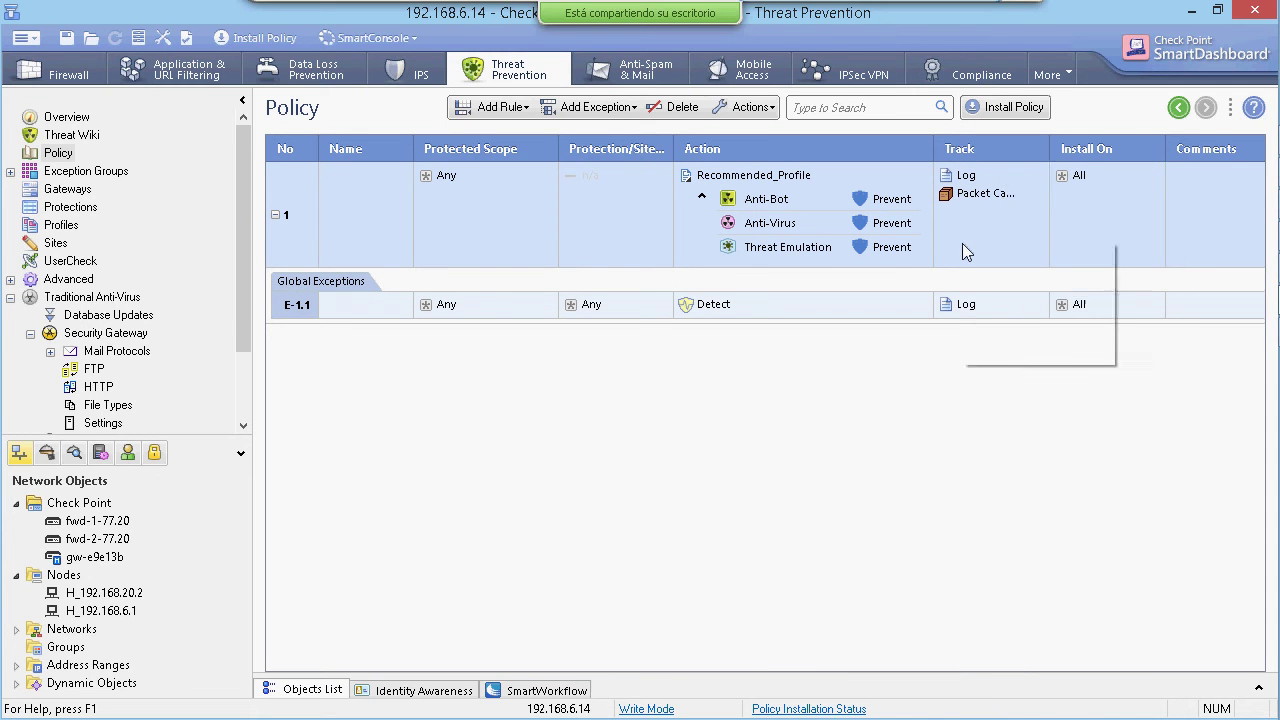
left_click(788, 198)
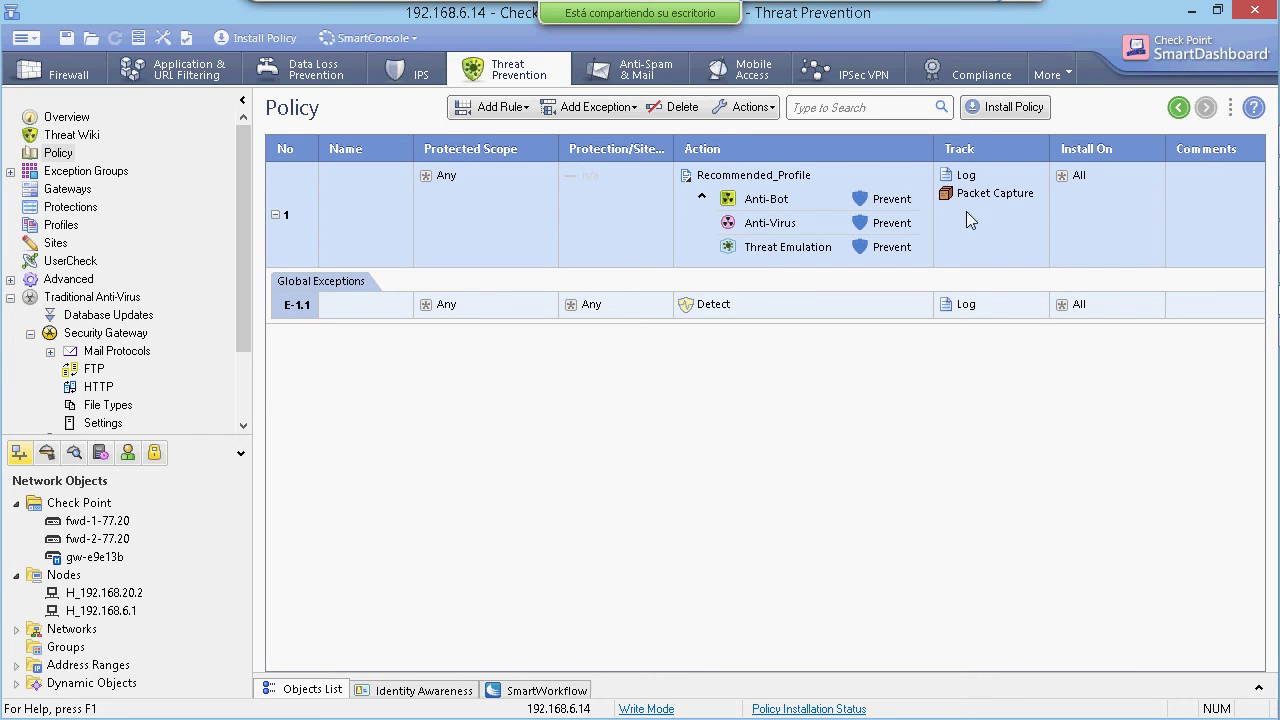
right_click(1001, 225)
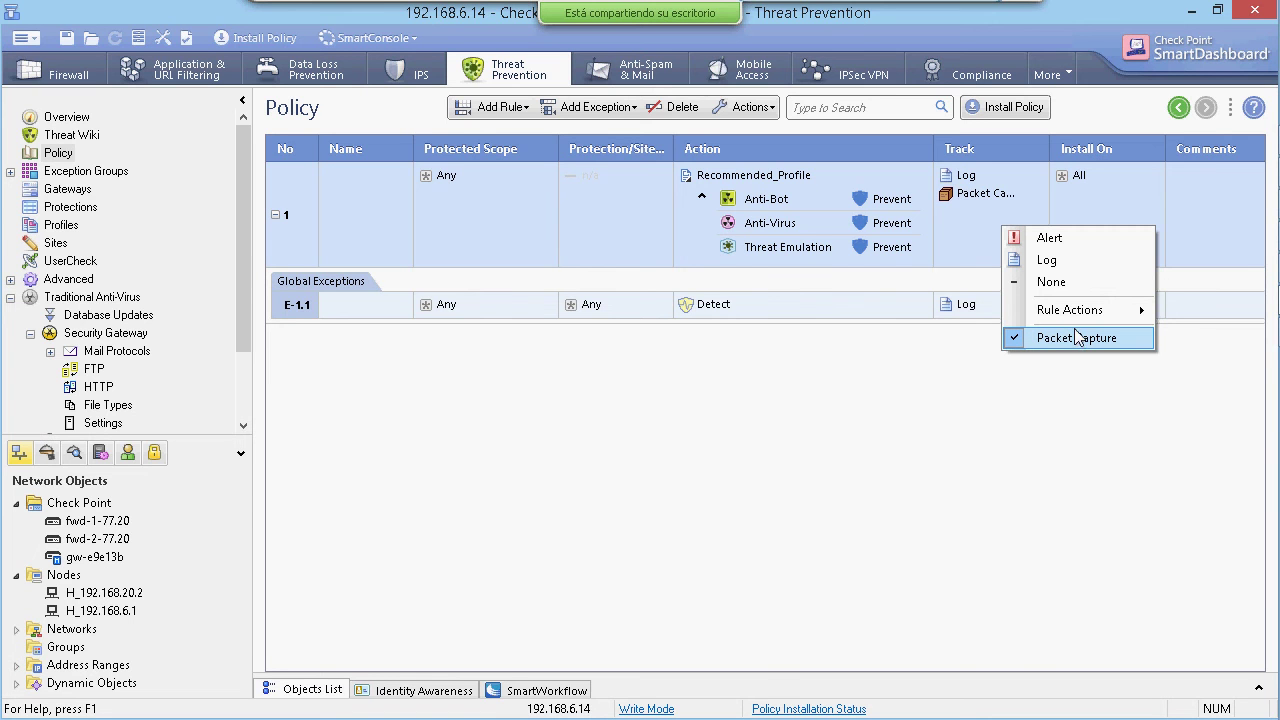
left_click(1077, 338)
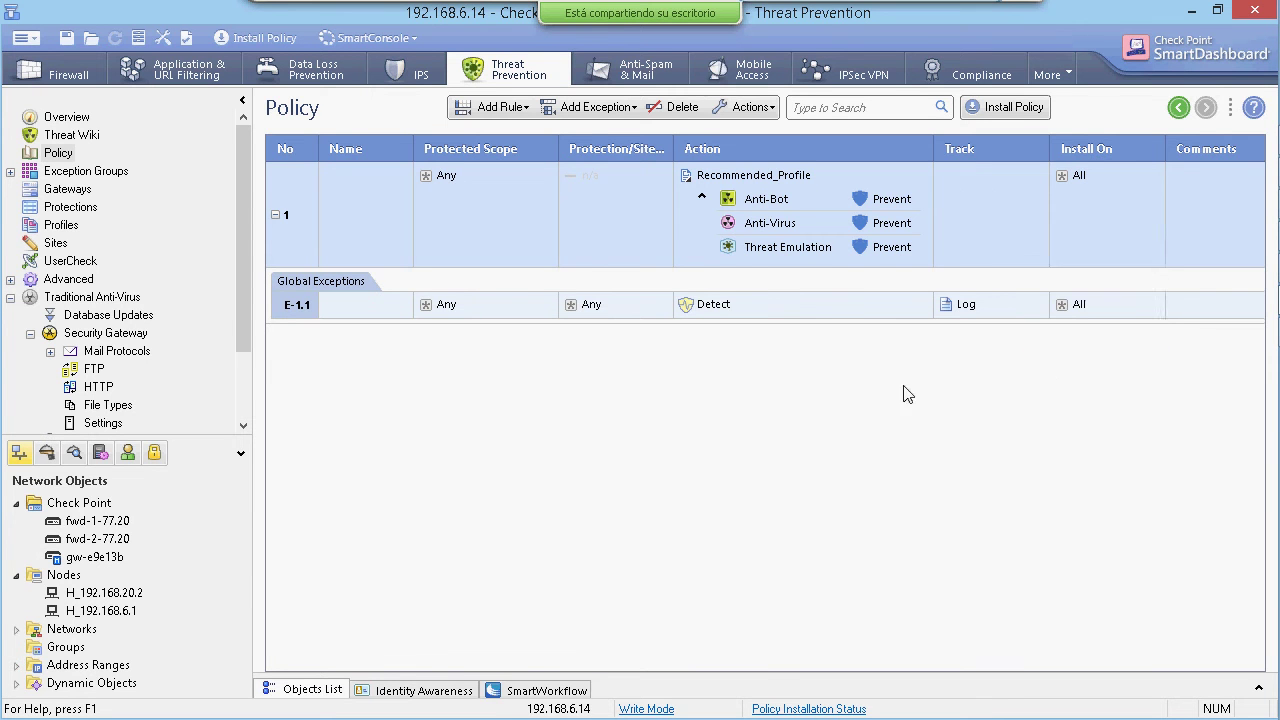
left_click(904, 392)
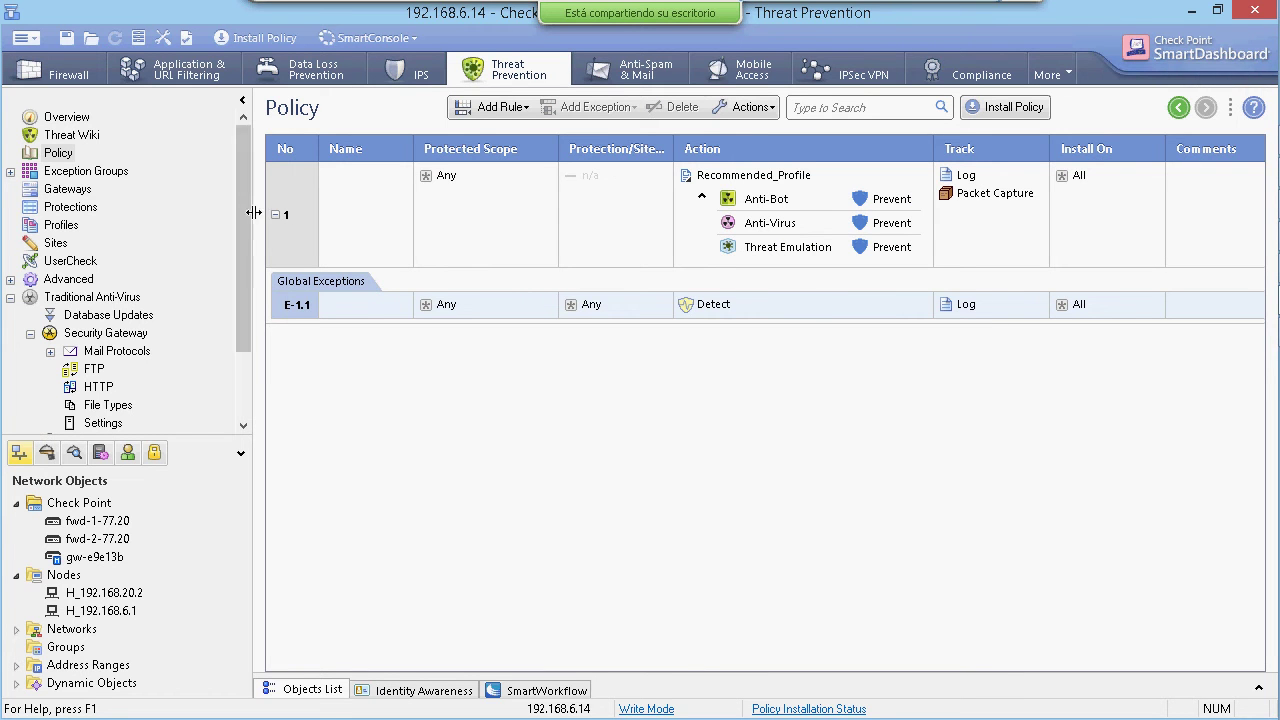
Expand the Exception Groups, view the Global Exceptions list and return to the Threat Prevention policy.
left_click(368, 242)
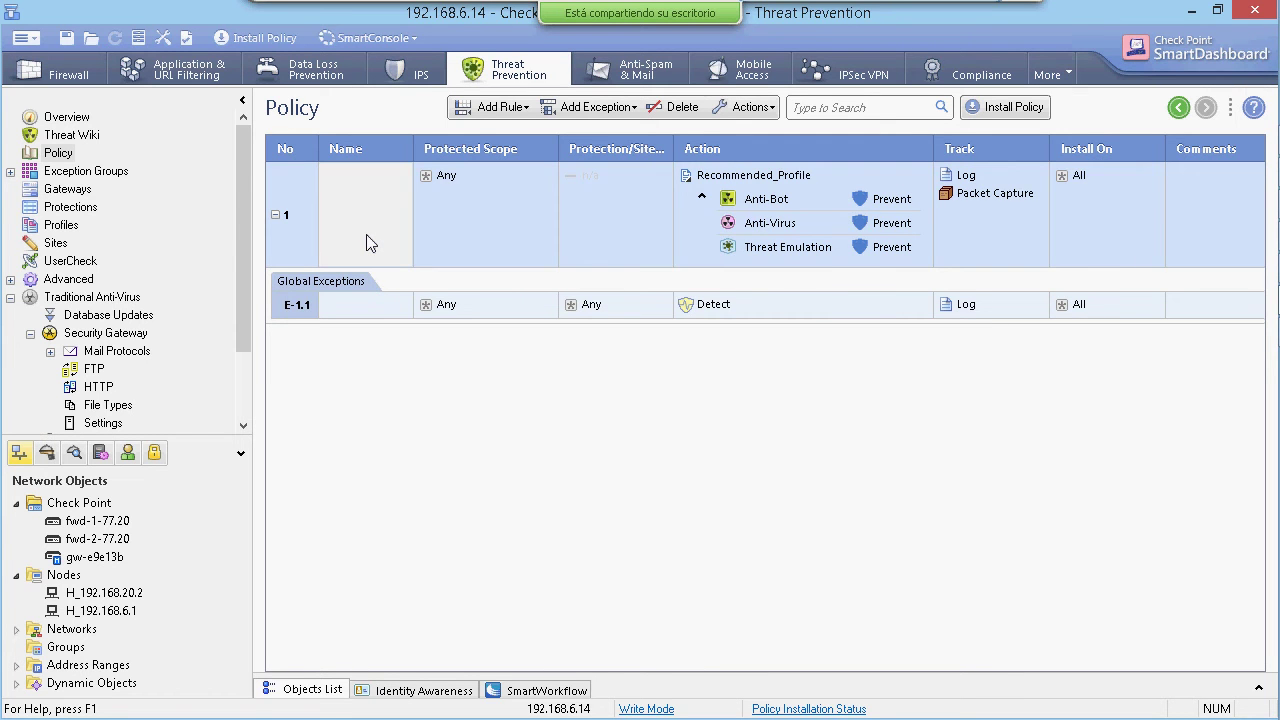
left_click(380, 308)
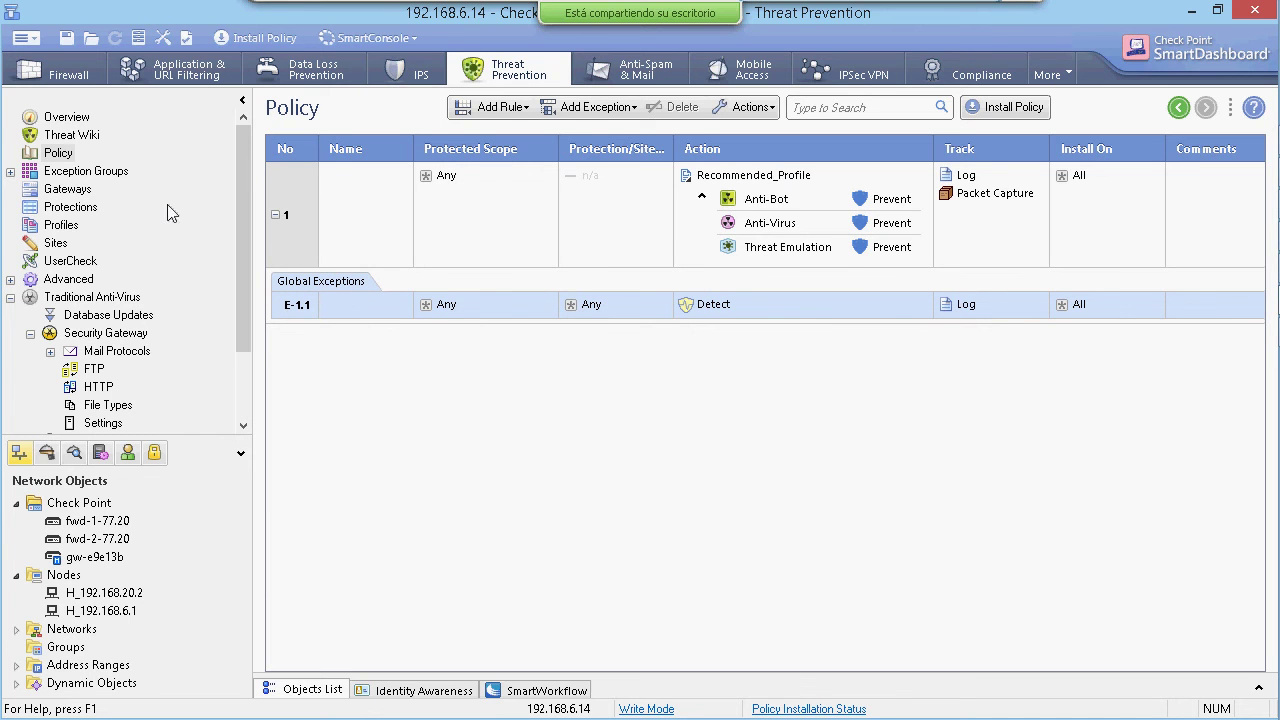
left_click(11, 172)
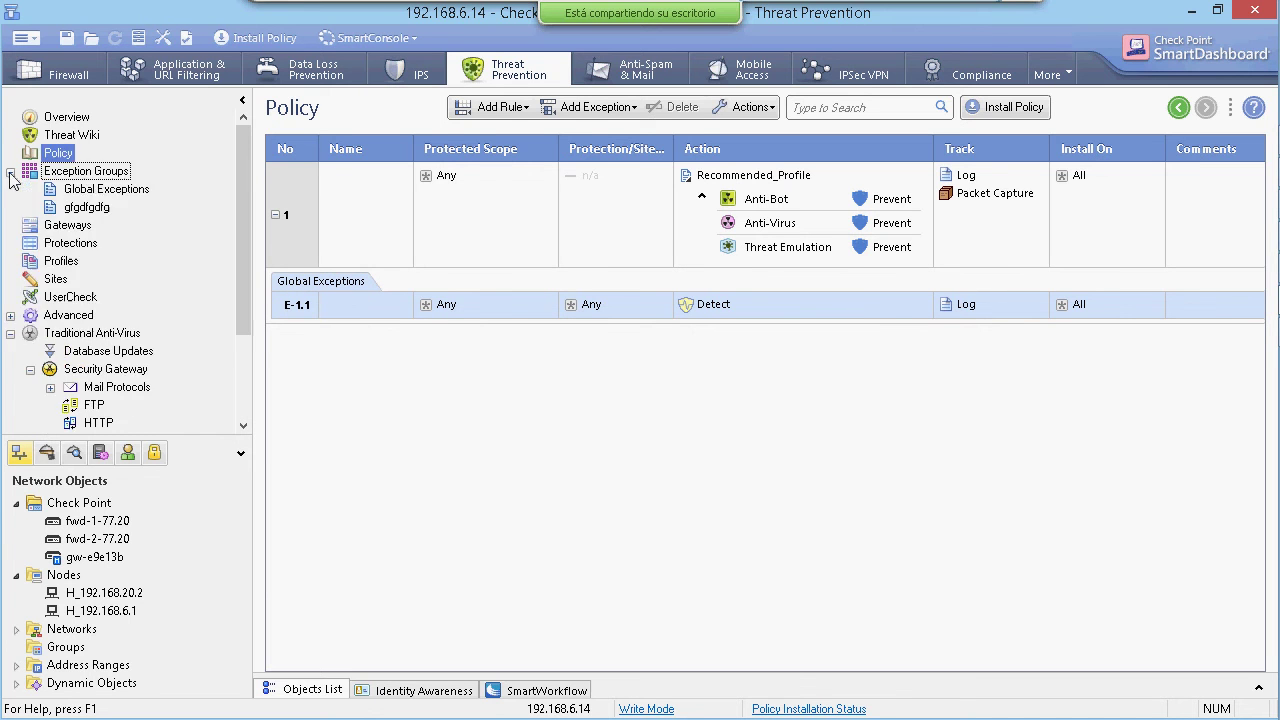
left_click(92, 190)
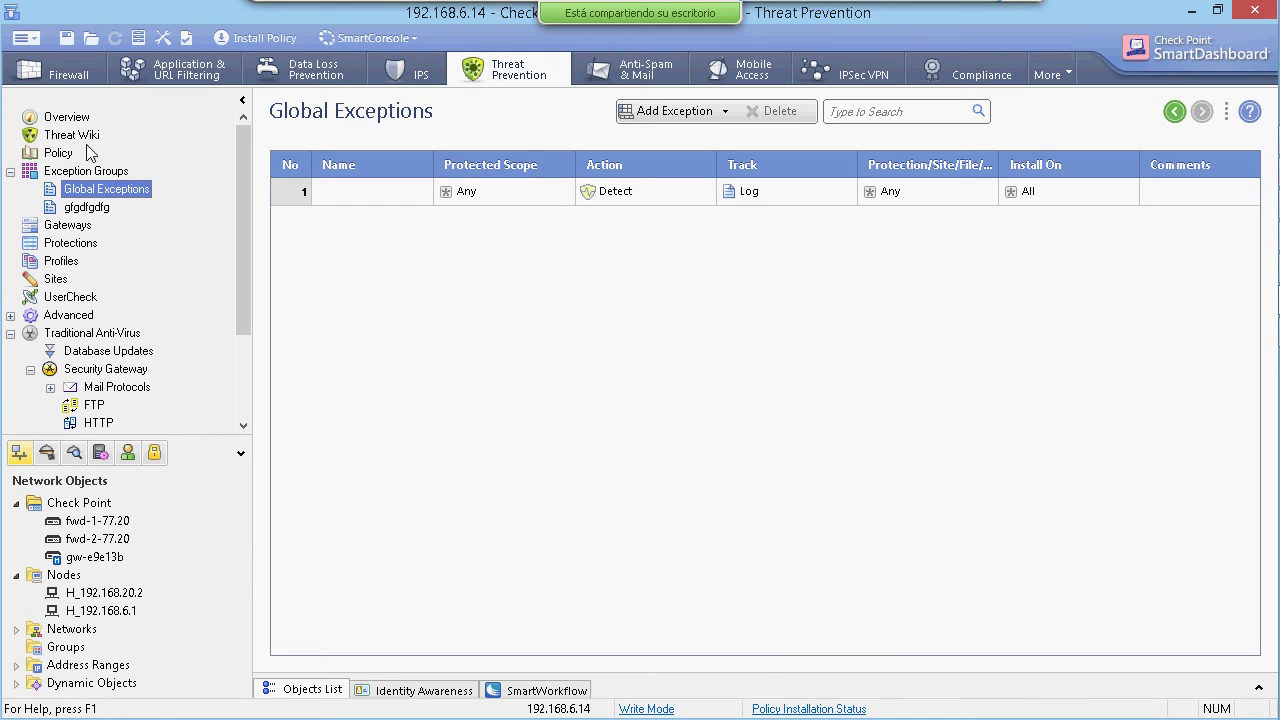
key("alt+Left")
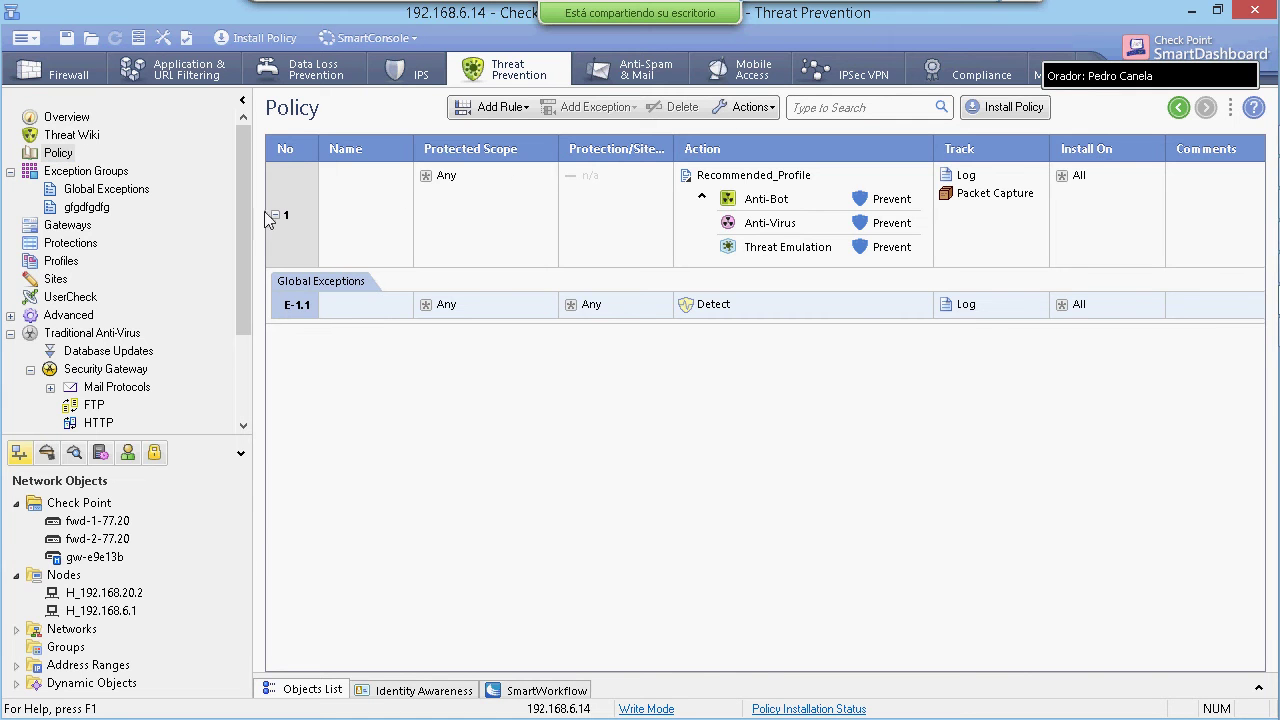
Set the protected scope of rule 1 to the host H_192.168.20.2.
left_click(290, 234)
left_click(514, 346)
left_click(525, 194)
left_click(548, 172)
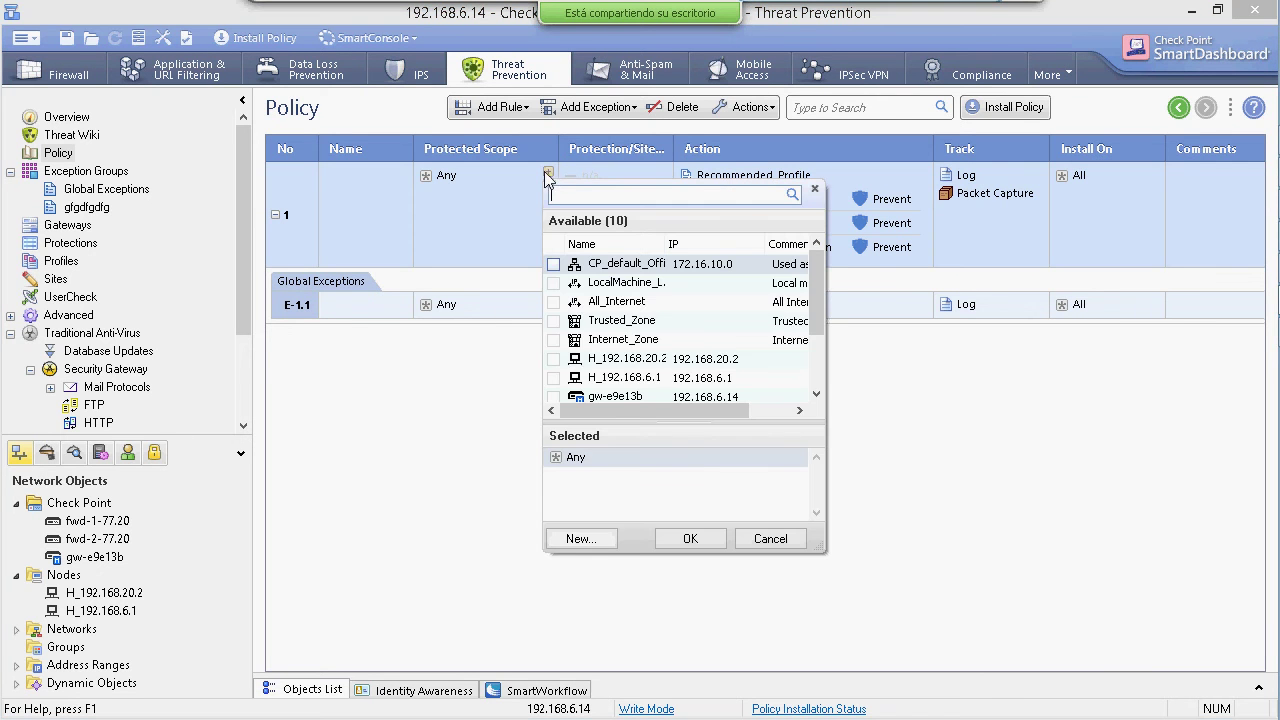
scroll(680, 340, "down", 1)
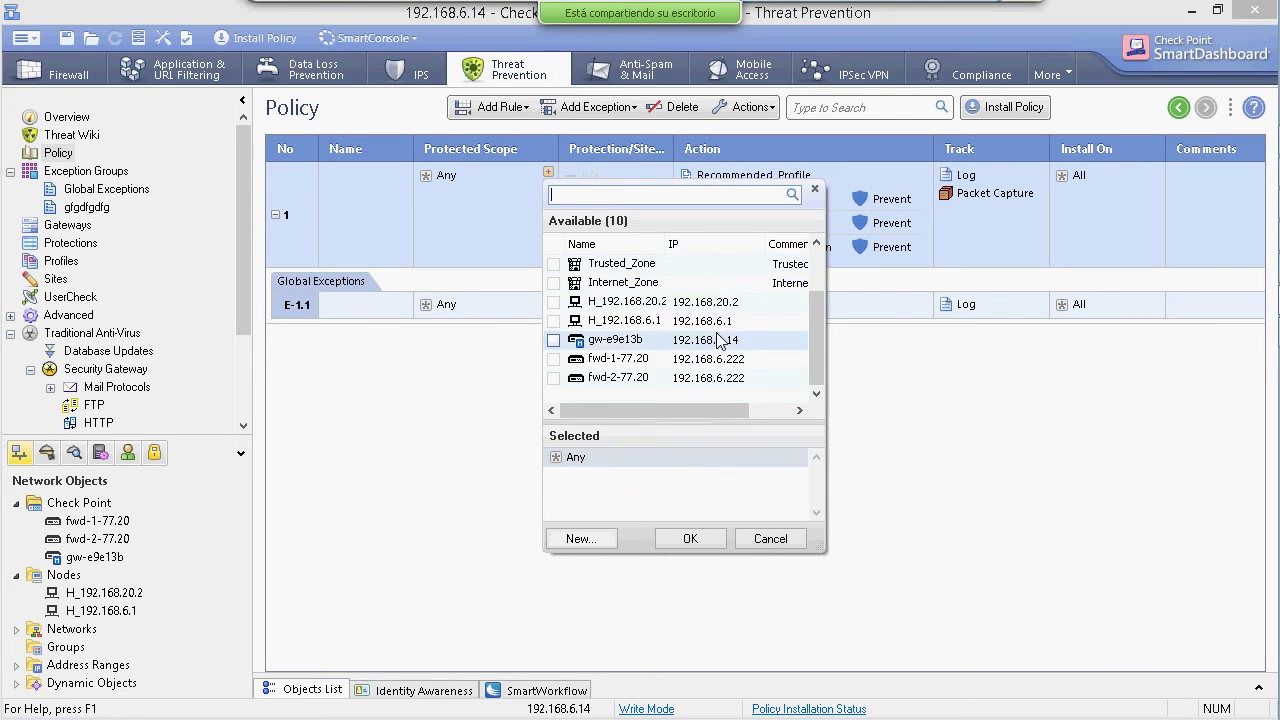
left_click(637, 303)
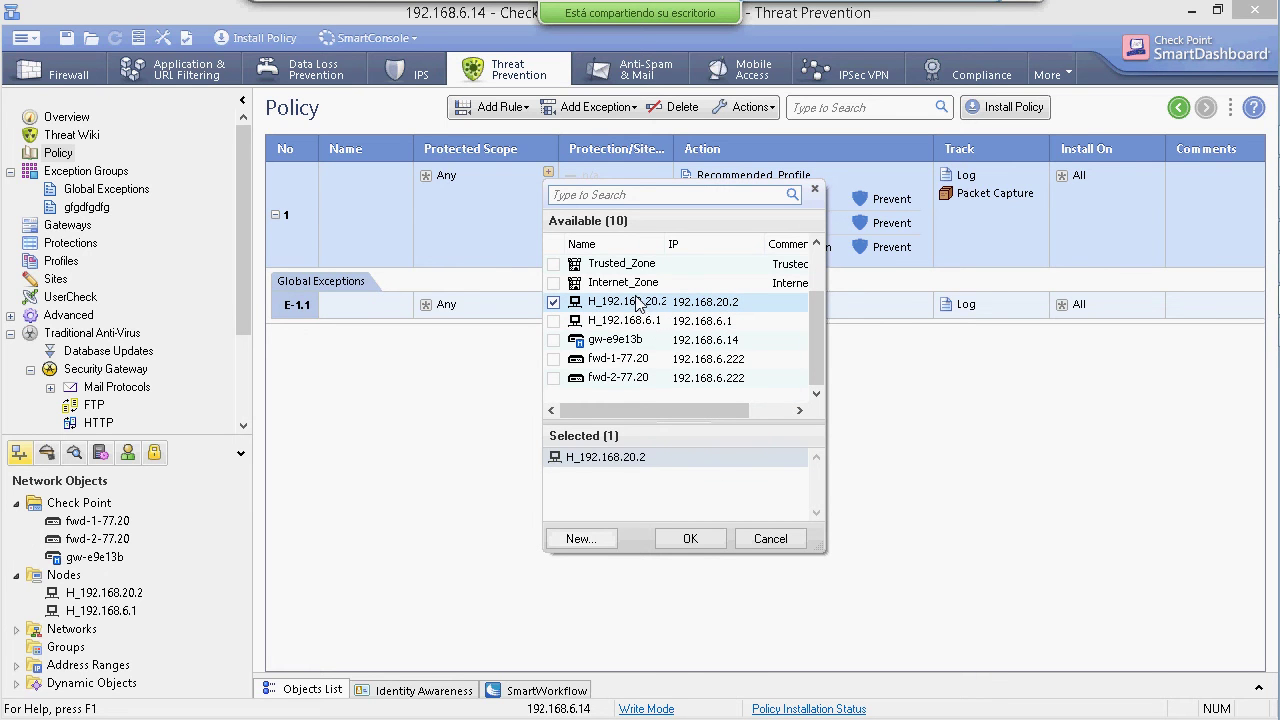
left_click(690, 538)
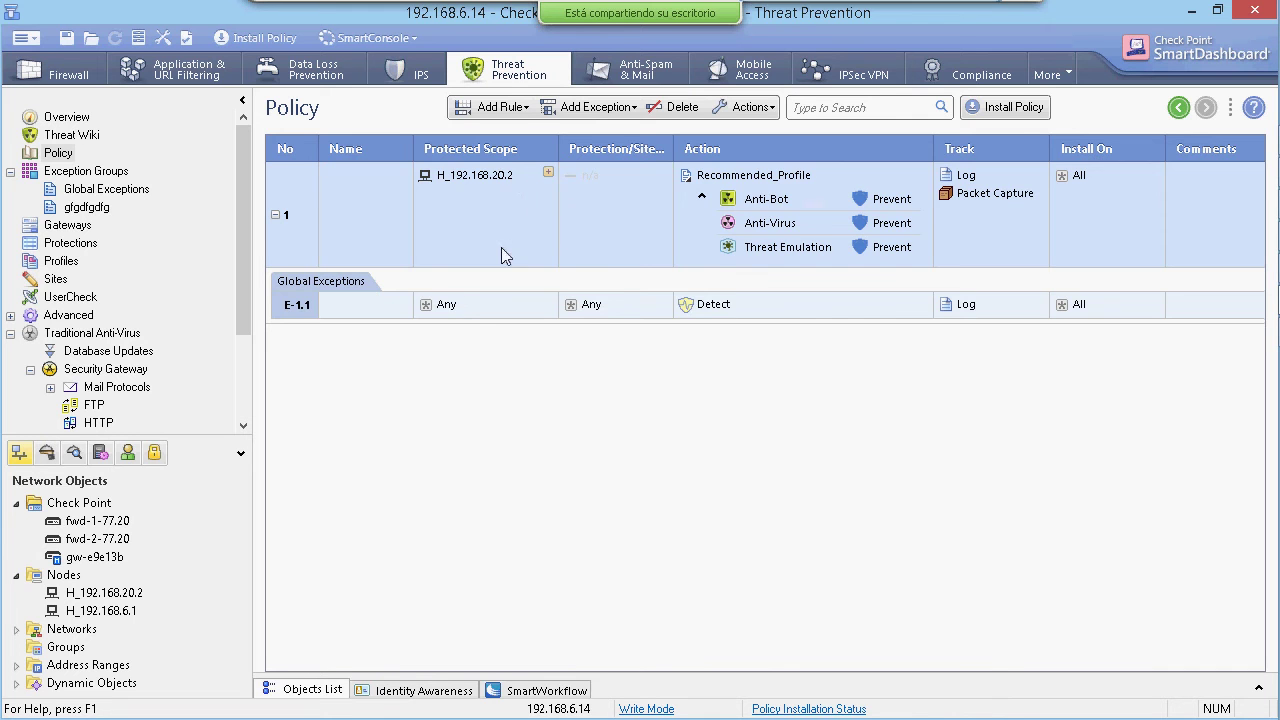
View the Traditional Anti-Virus FTP settings and the Global Exceptions, and compare exception E-1.1 with rule 1 in the policy.
left_click(452, 304)
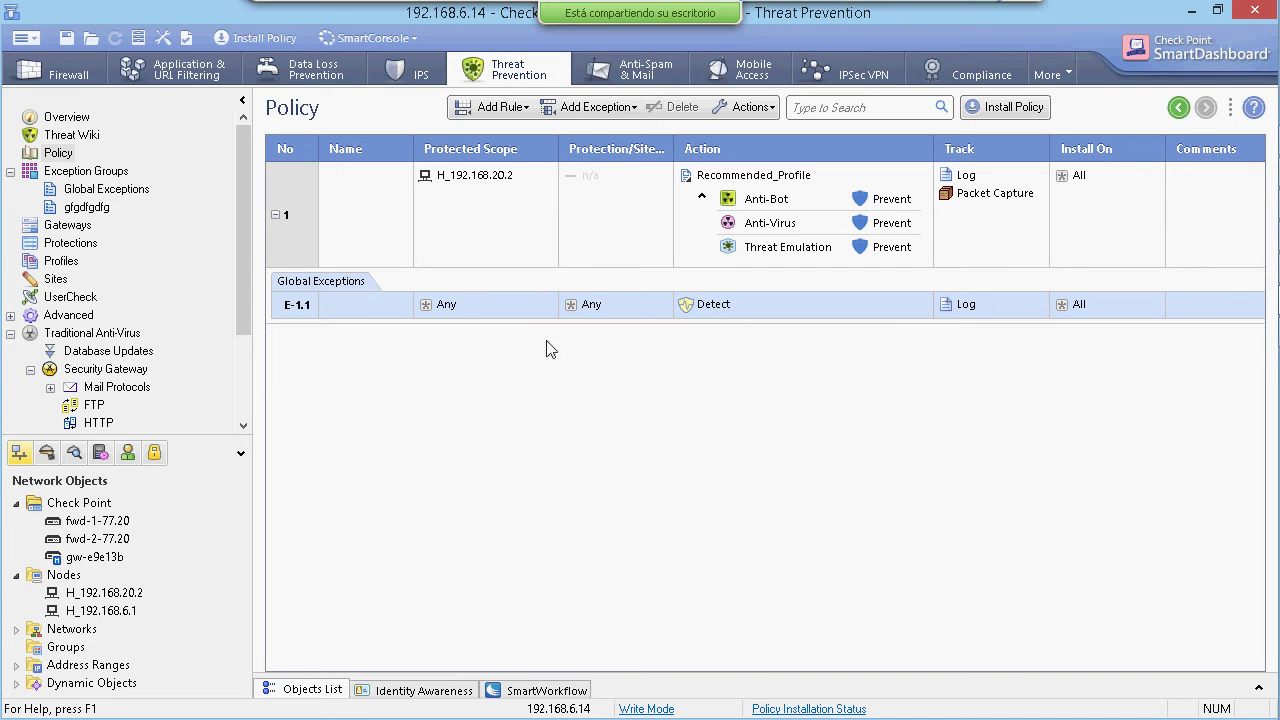
left_click_drag(242, 300, 243, 350)
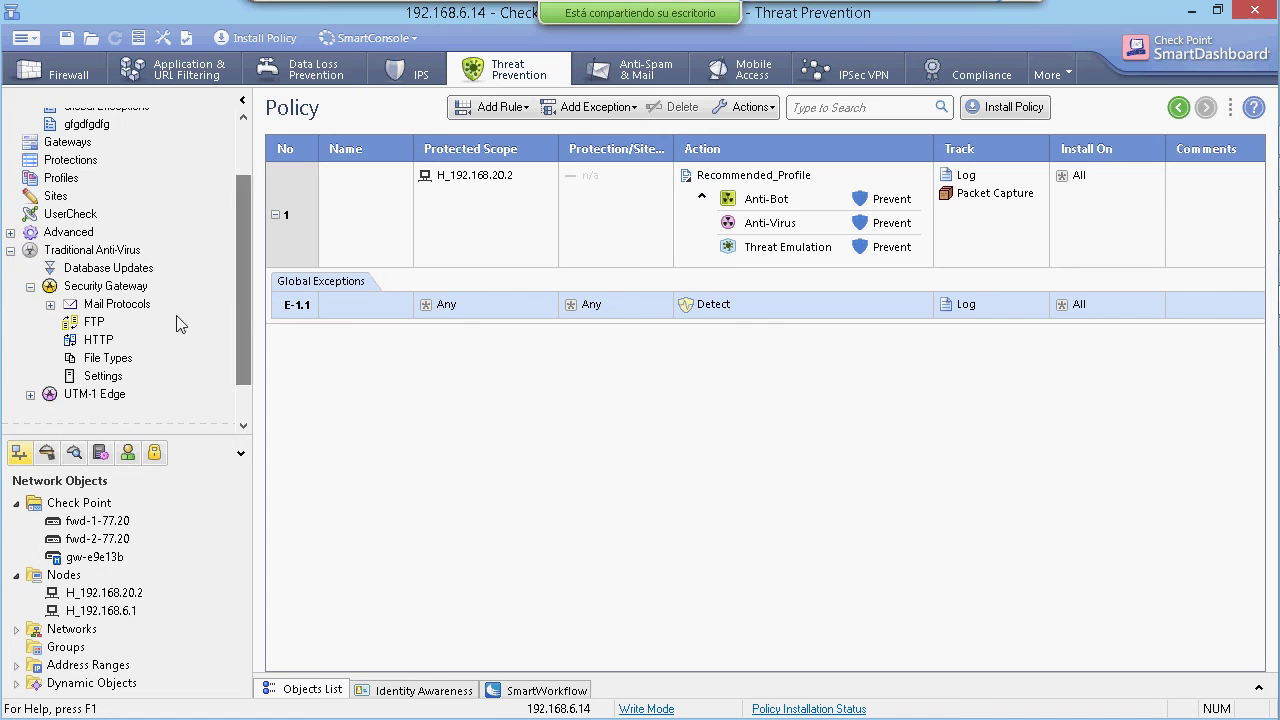
left_click(98, 325)
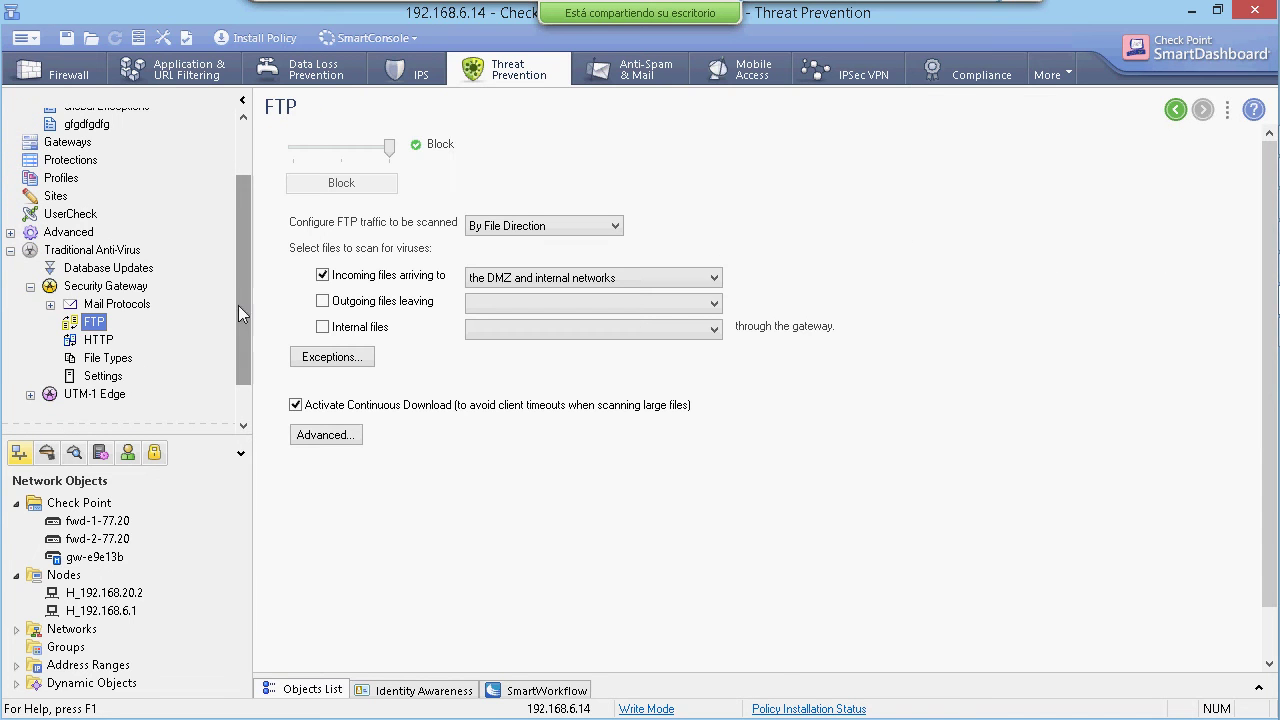
left_click_drag(238, 305, 238, 260)
left_click(107, 179)
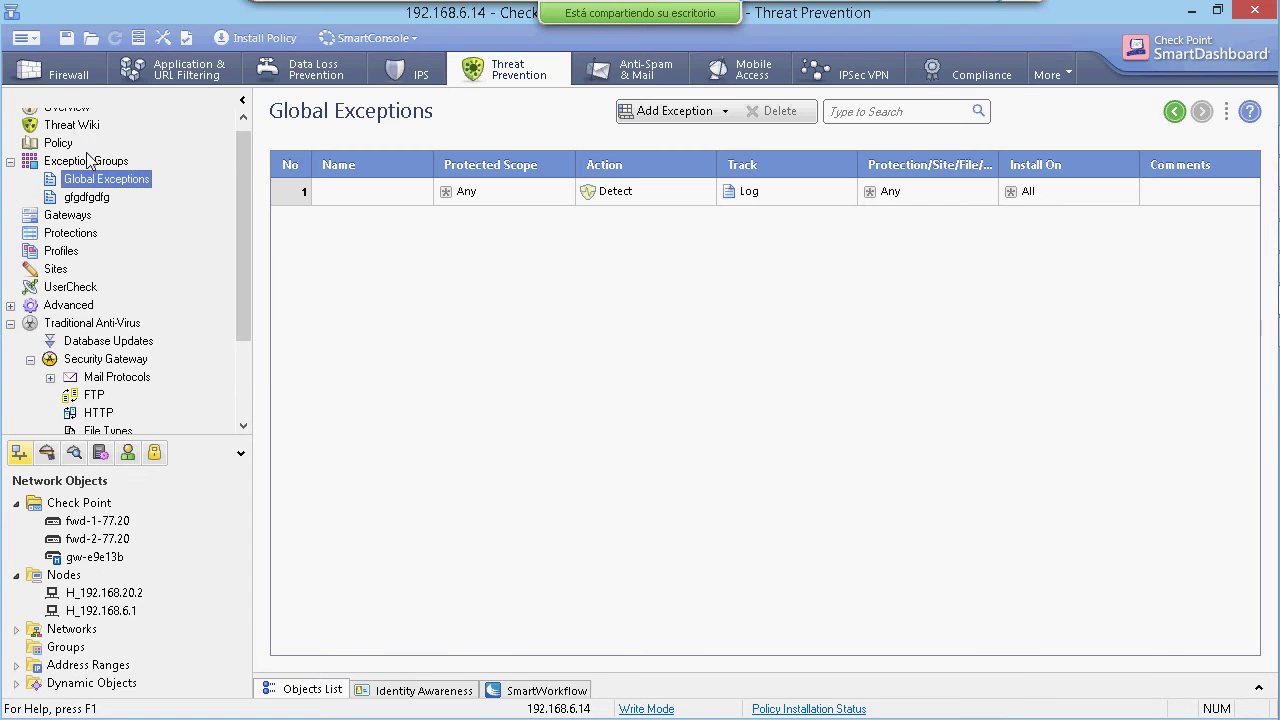
left_click(58, 143)
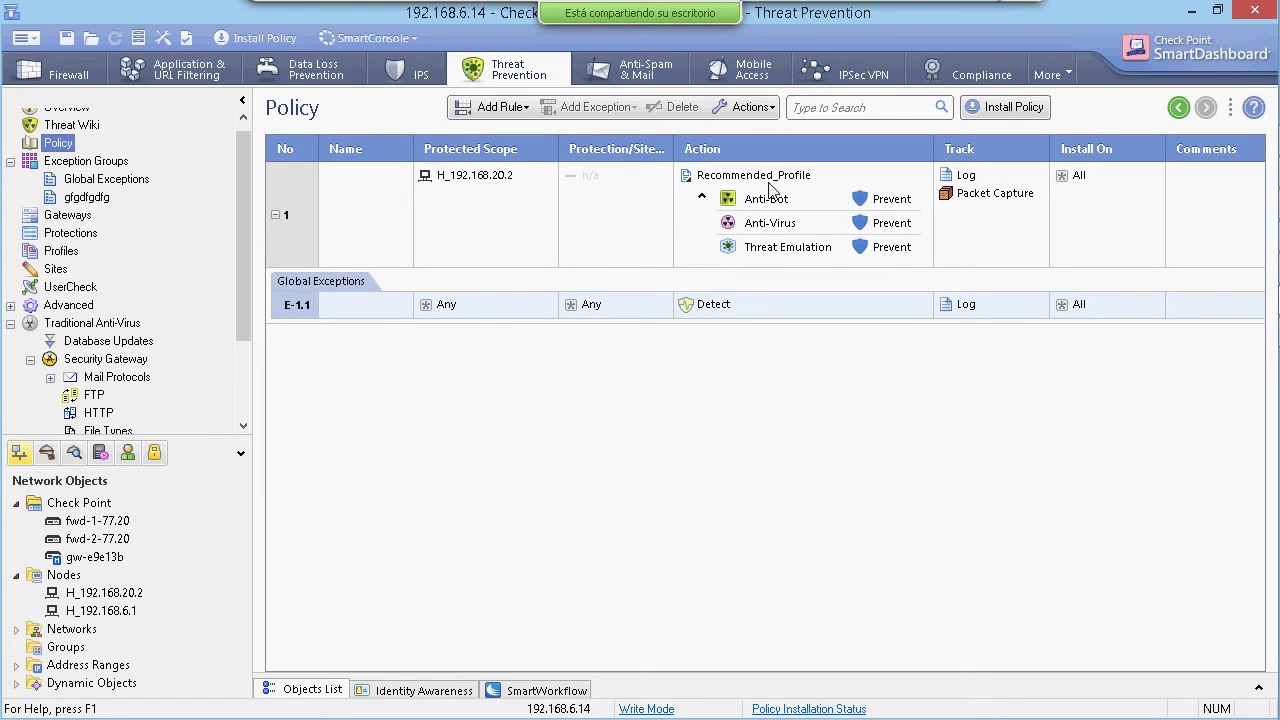
left_click(706, 311)
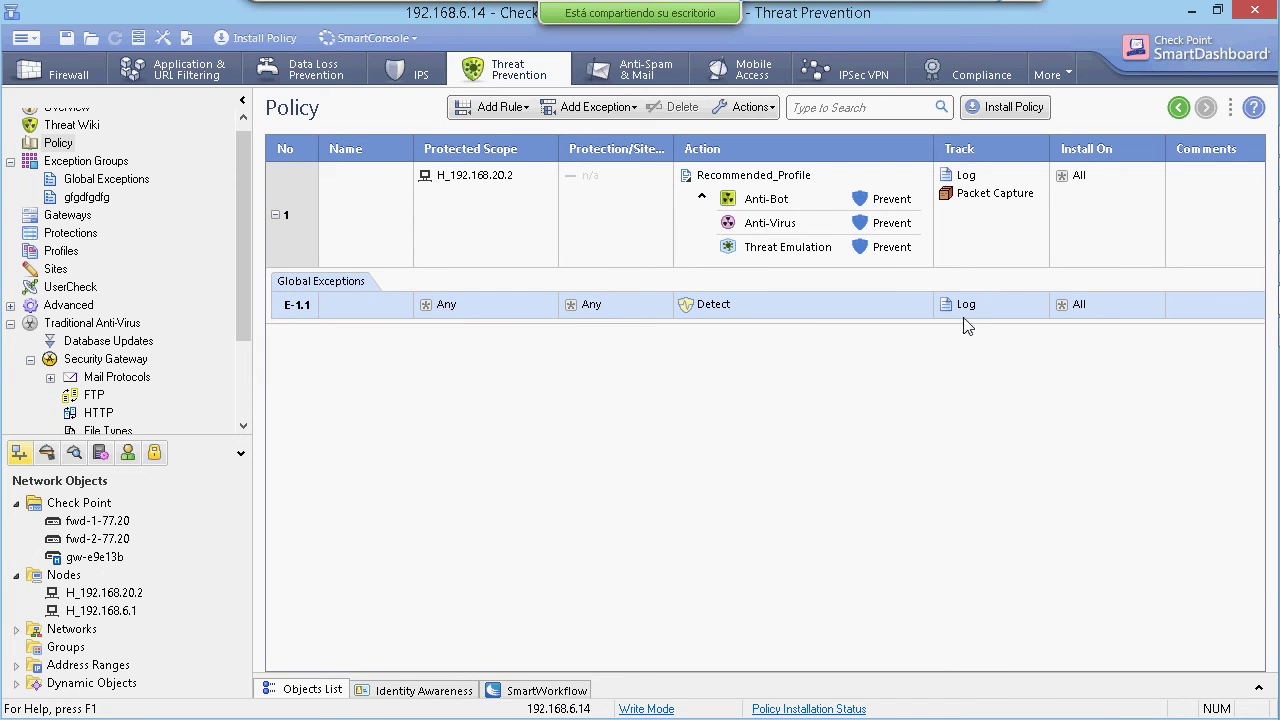
Check the participants list of the screen-sharing meeting and close it.
mouse_move(648, 14)
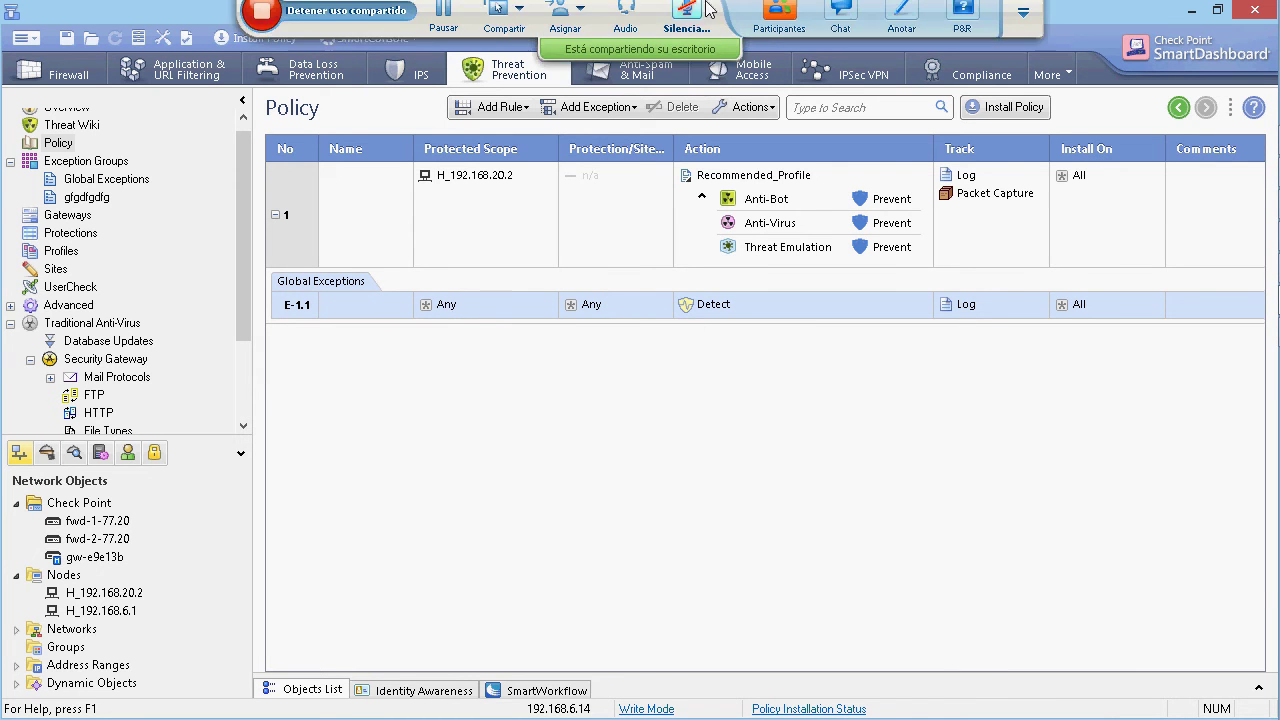
left_click(785, 28)
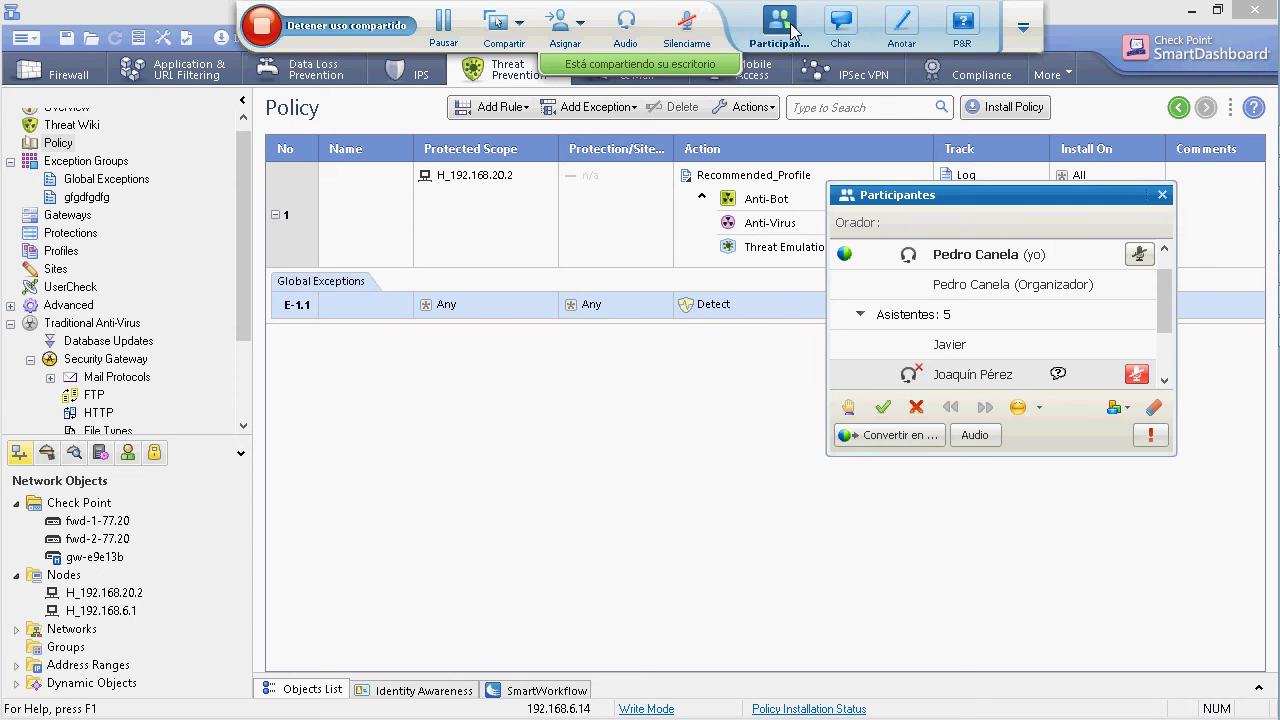
left_click(1162, 195)
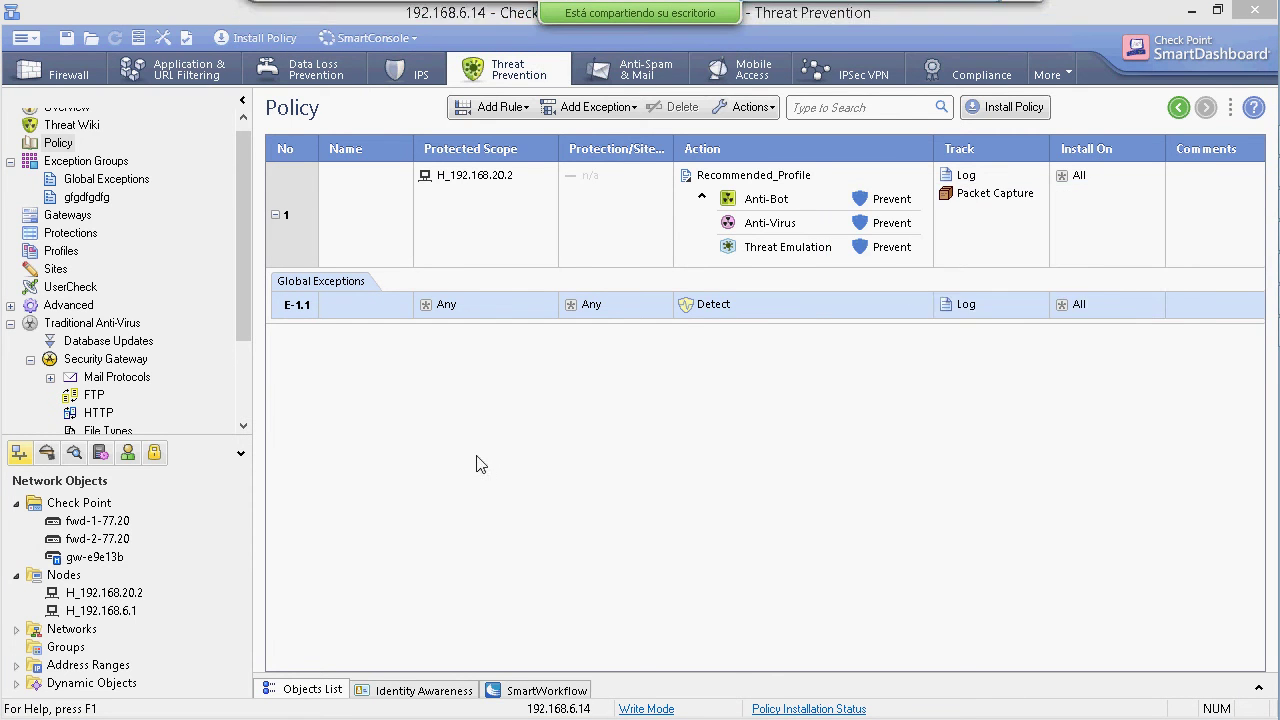
Review the placement and exception group options for adding an exception to the policy, without adding one.
left_click(443, 310)
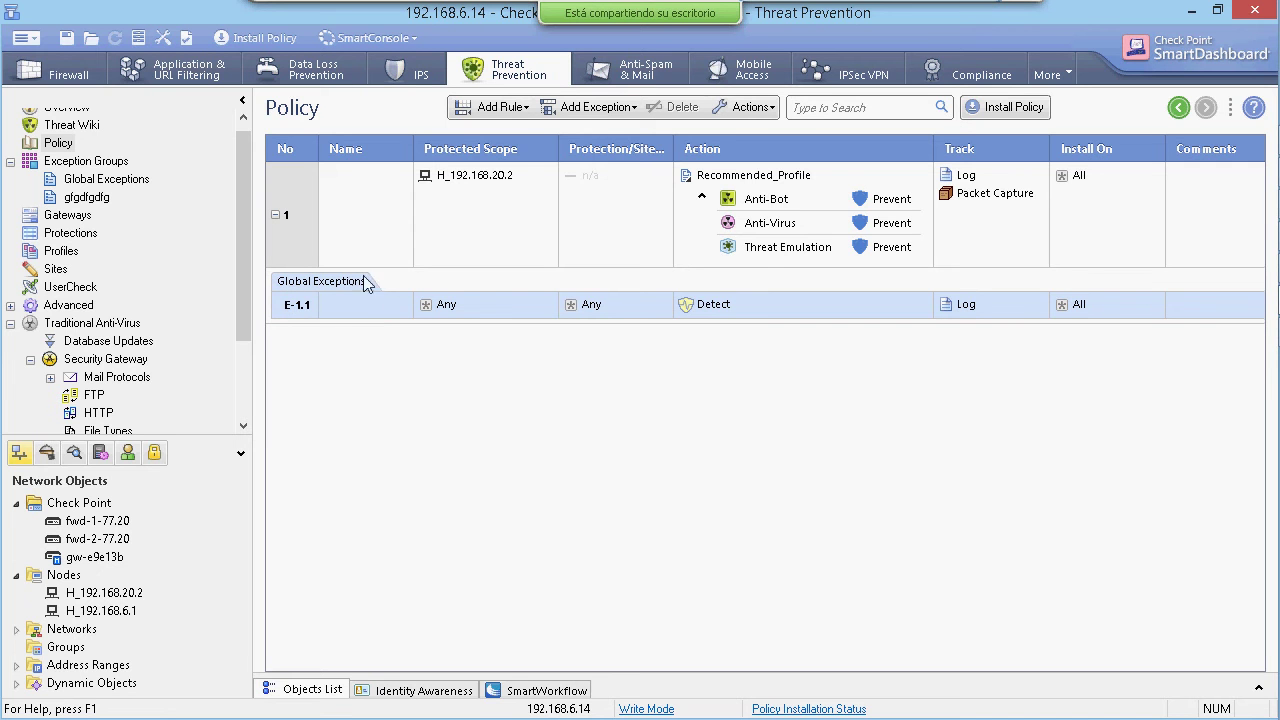
left_click(634, 108)
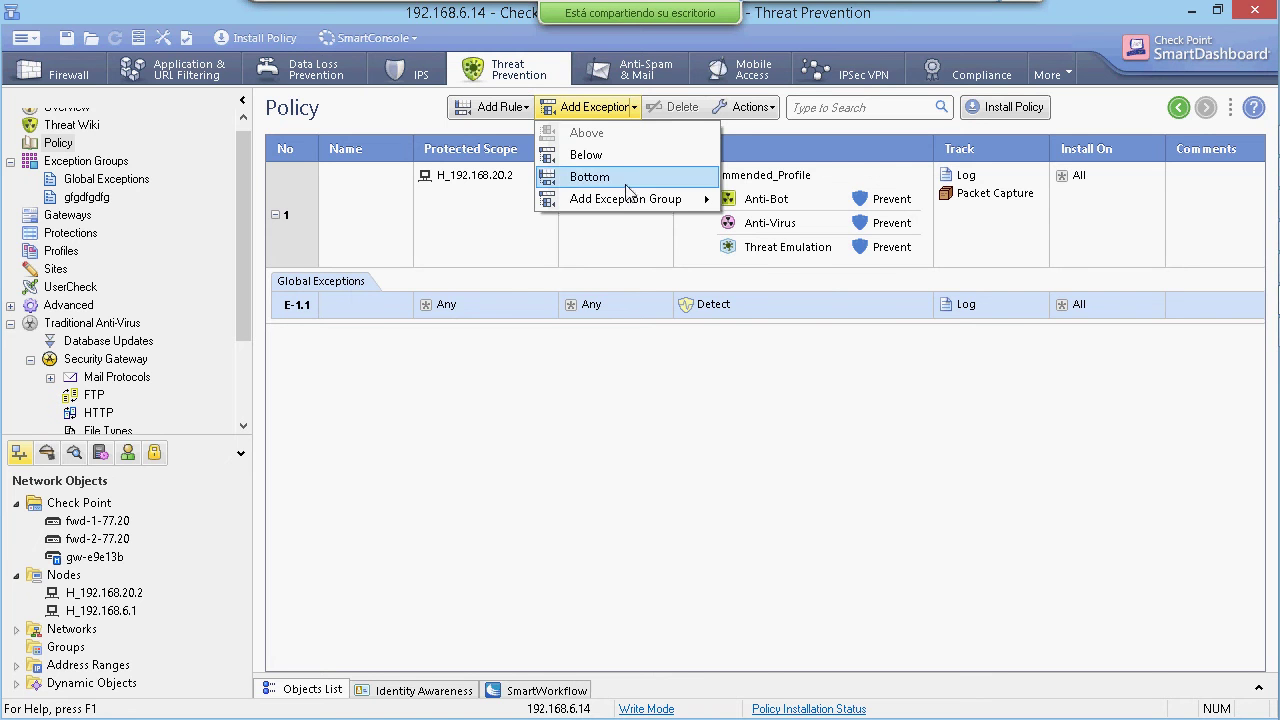
mouse_move(625, 202)
left_click(522, 375)
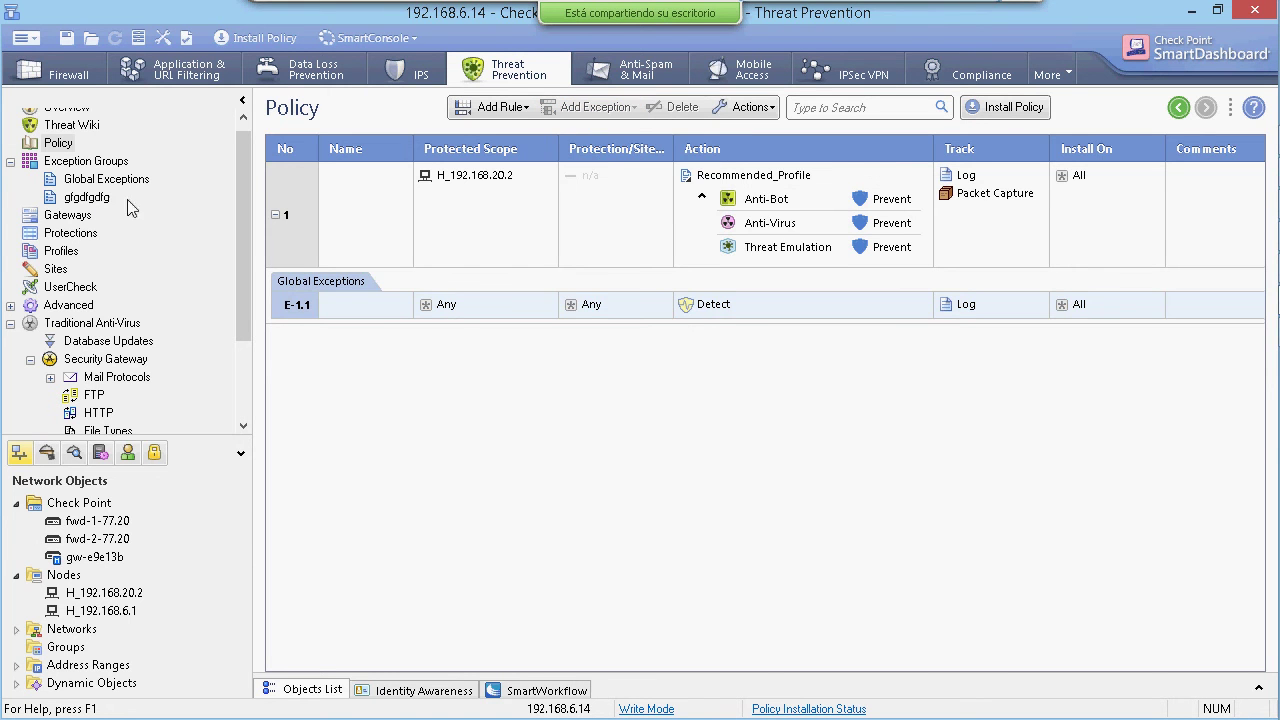
Add an exception with protected scope Any to the gfgdfgdfg exception group and return to the policy.
left_click(87, 197)
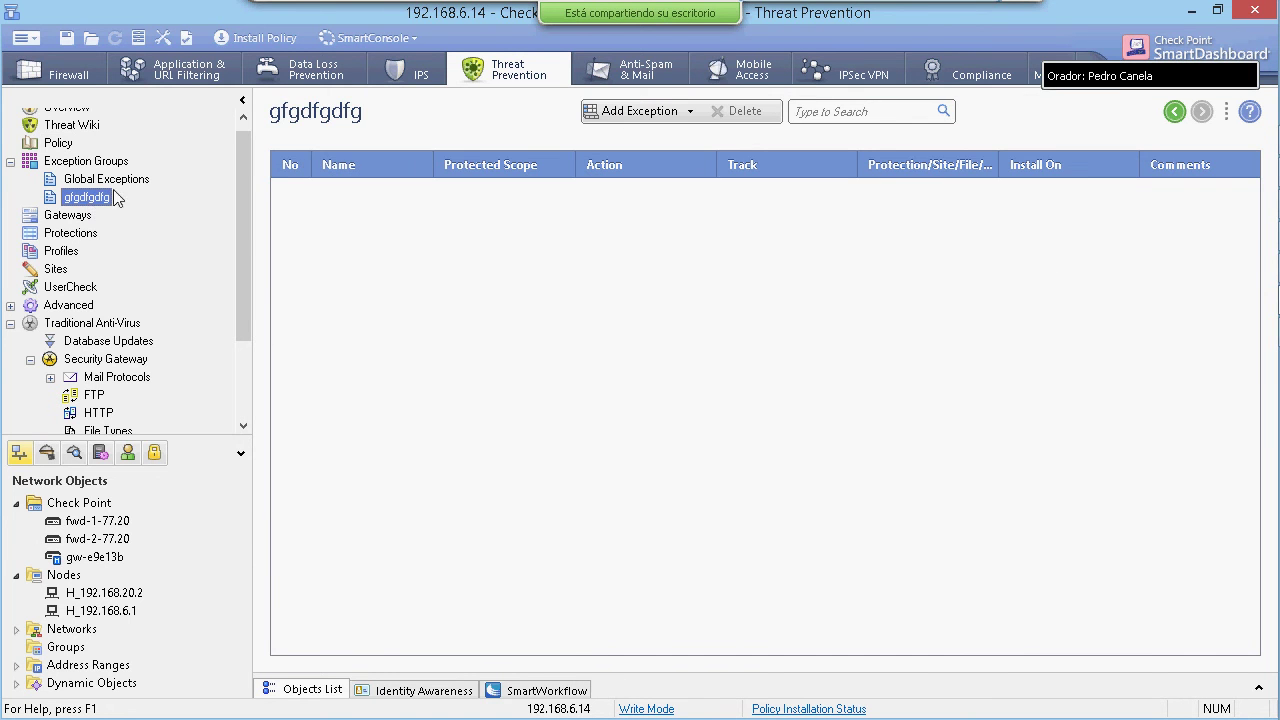
left_click(622, 112)
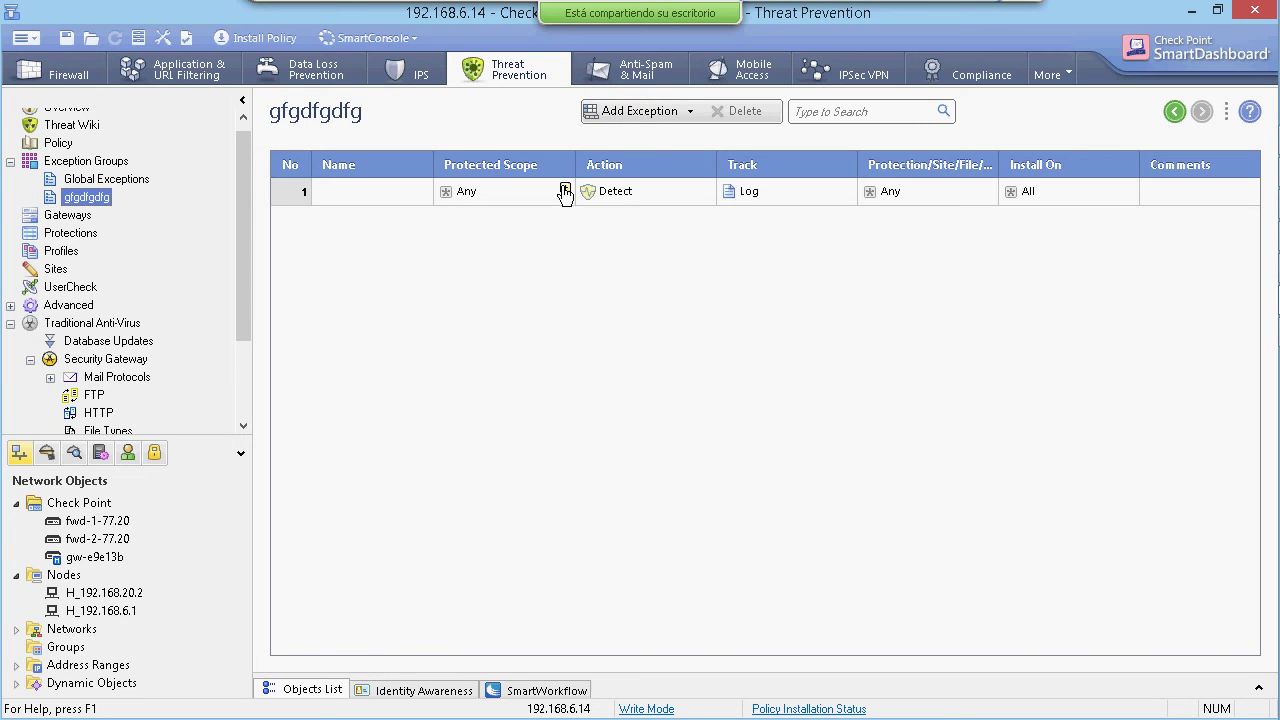
left_click(565, 191)
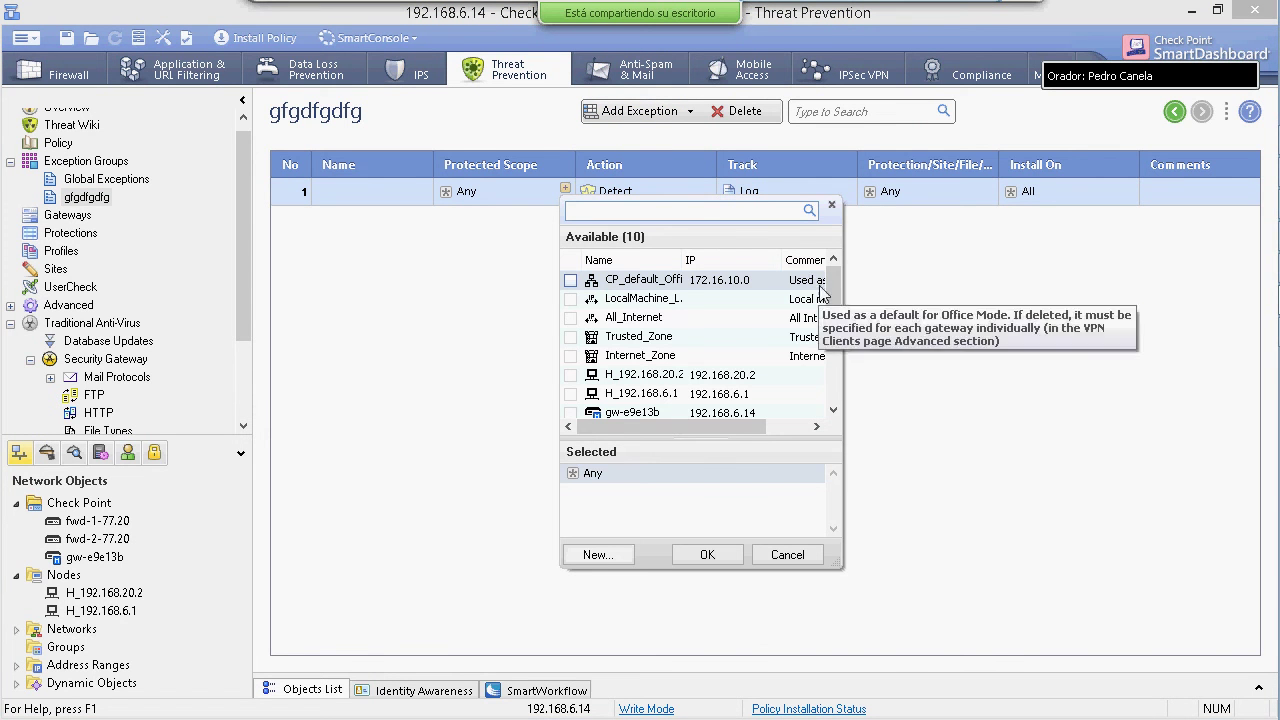
scroll(828, 297, "down", 1)
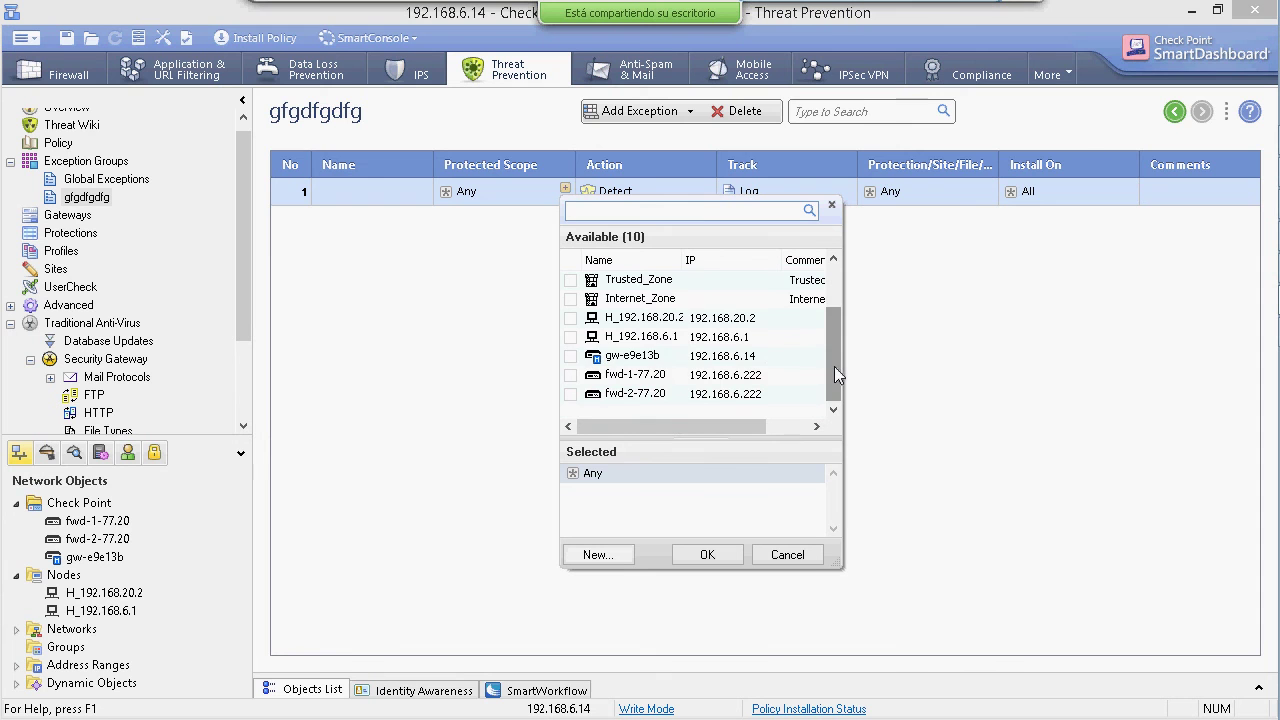
left_click(657, 302)
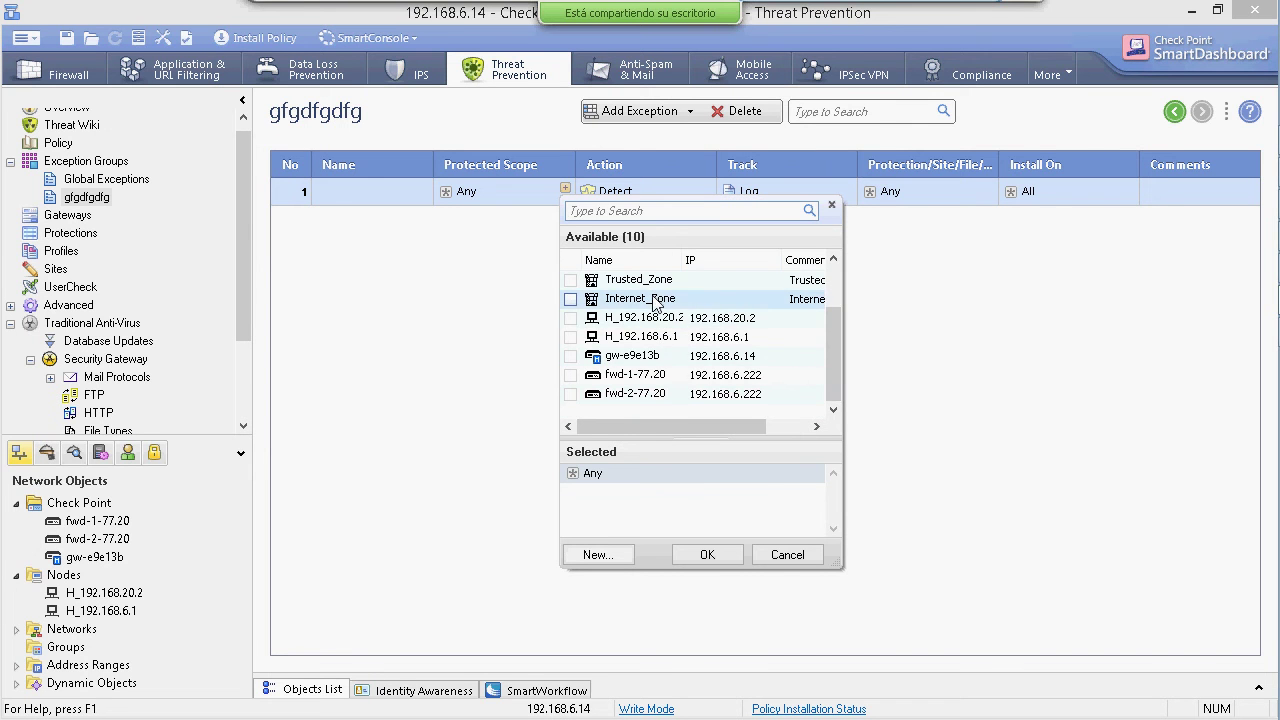
left_click(707, 554)
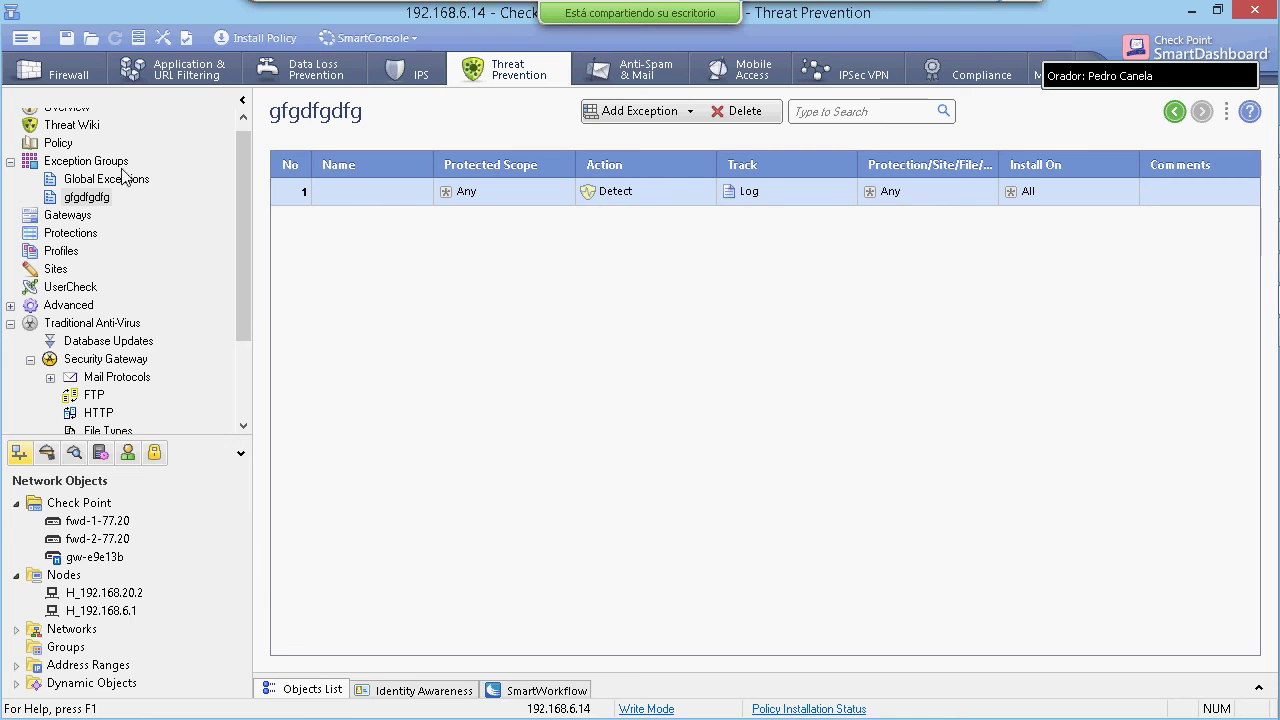
left_click(58, 145)
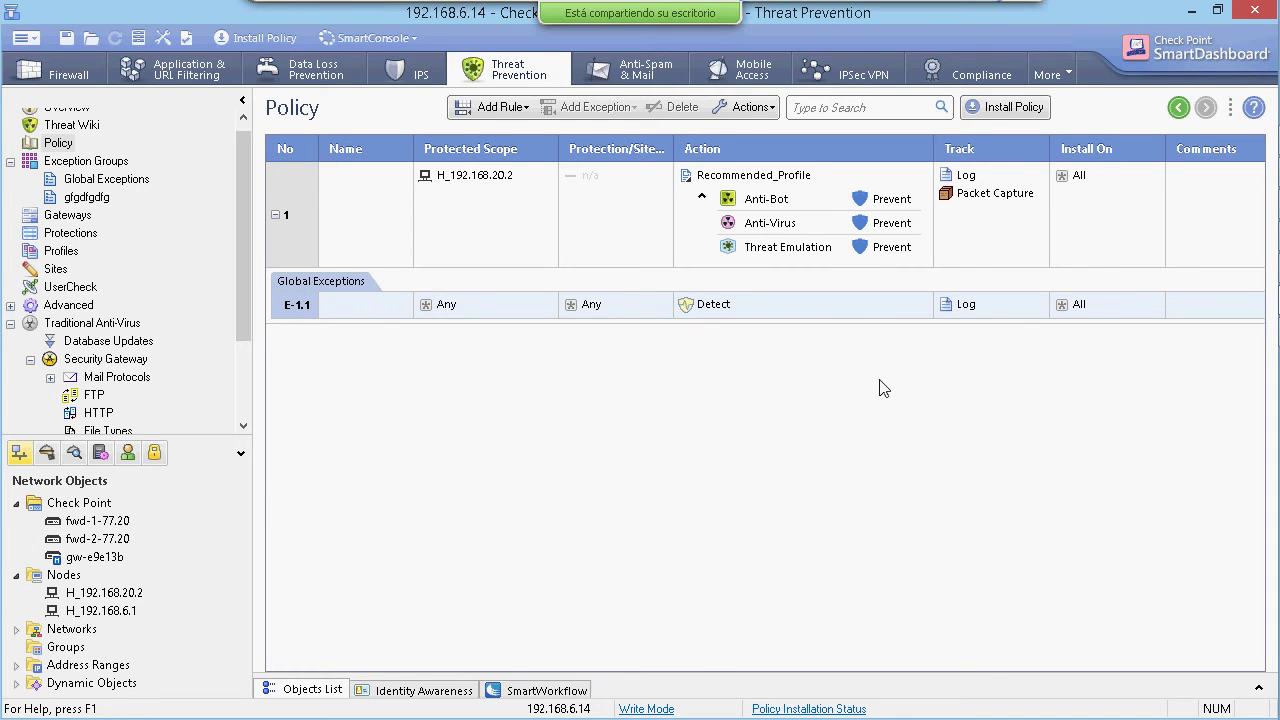
Review the Threat Prevention policy installation options with gw-e9e13b as the selected target, without installing the policy.
left_click(1028, 109)
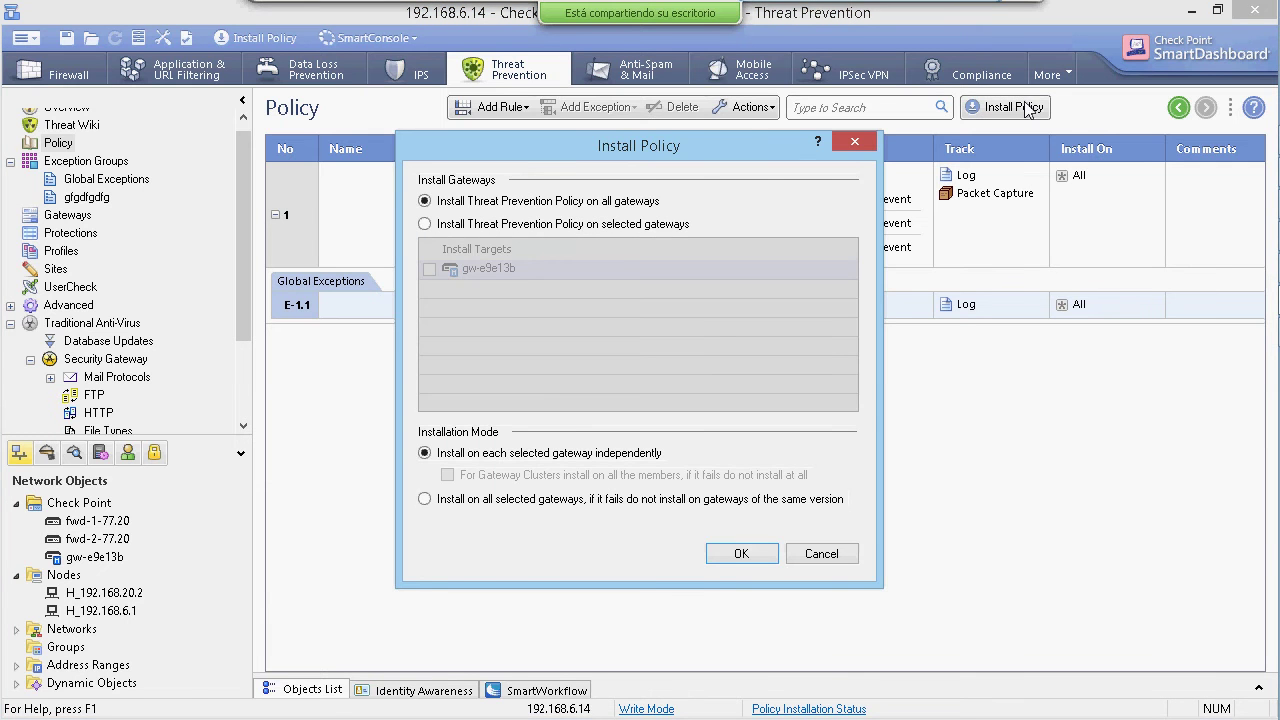
left_click(426, 224)
left_click(429, 269)
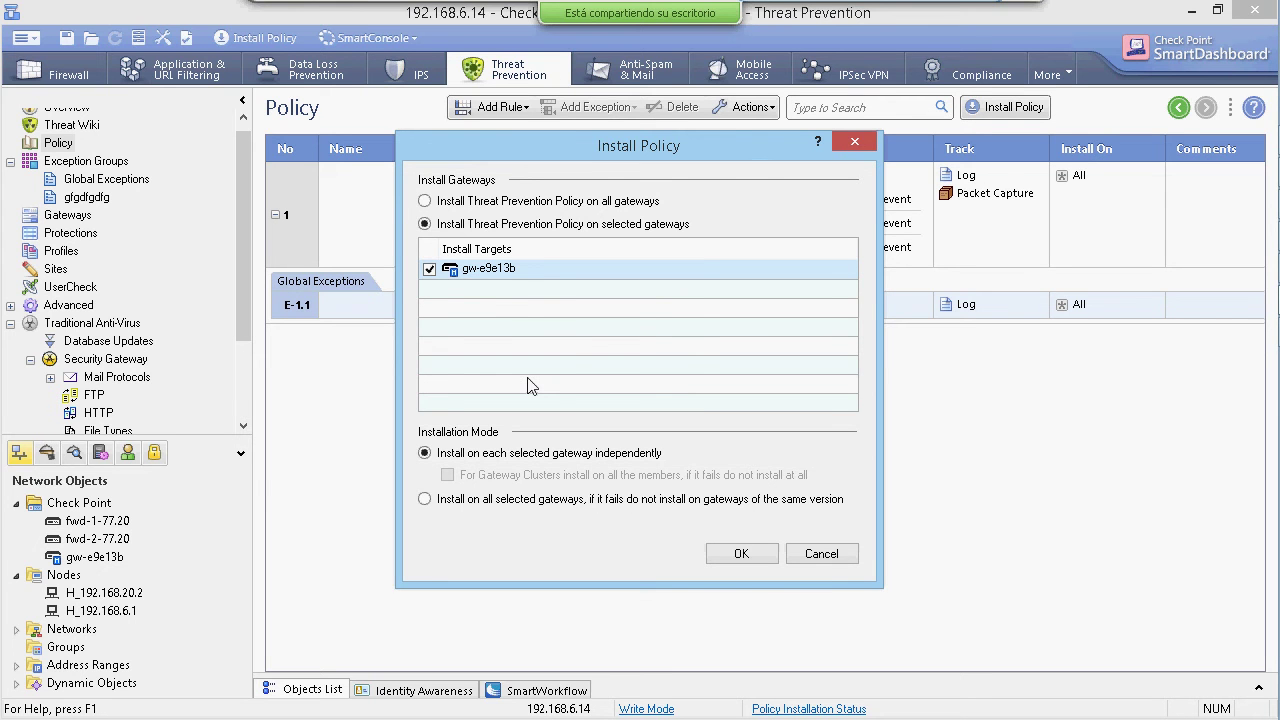
left_click(838, 556)
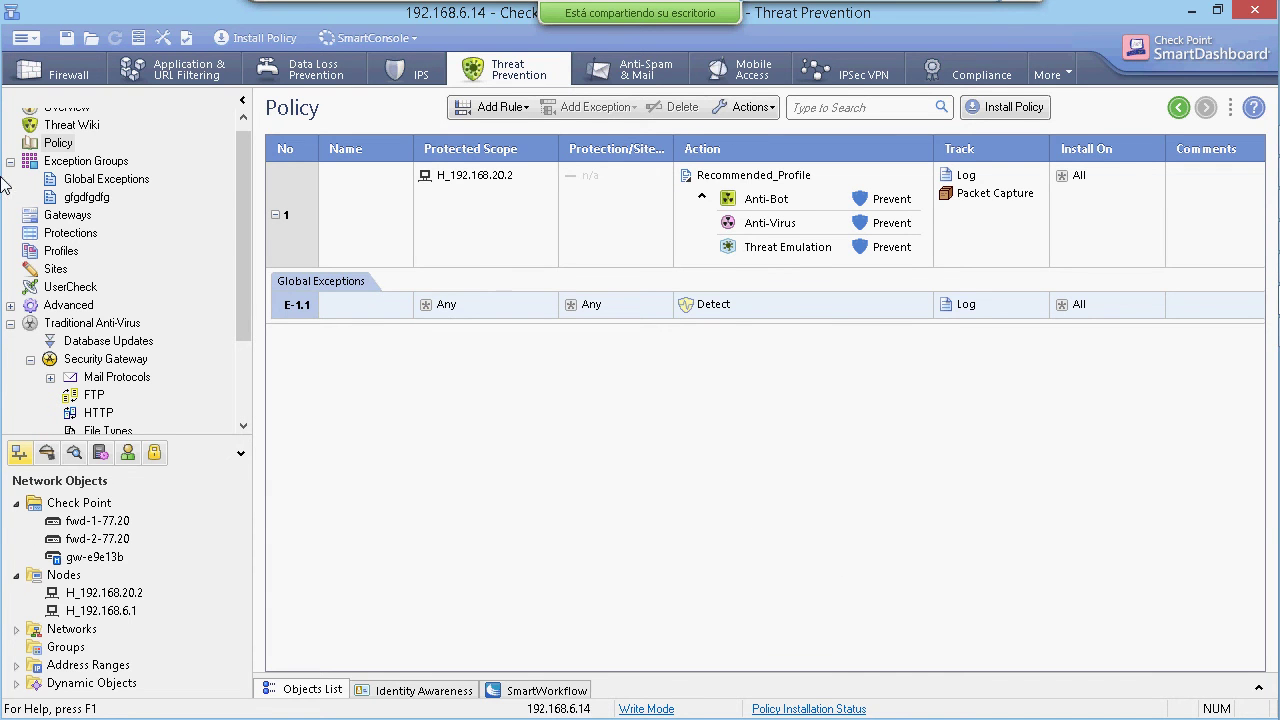
Rename the exception group gfgdfgdfg as webinar.
left_click(81, 163)
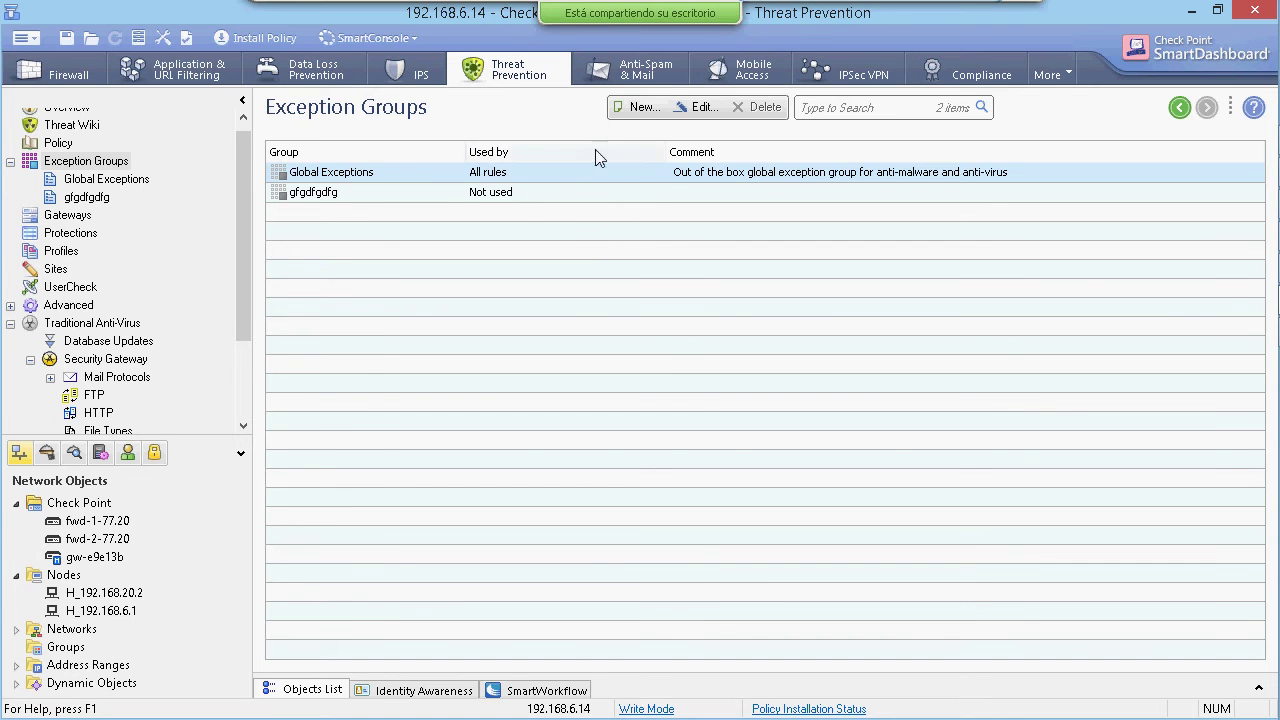
left_click(340, 196)
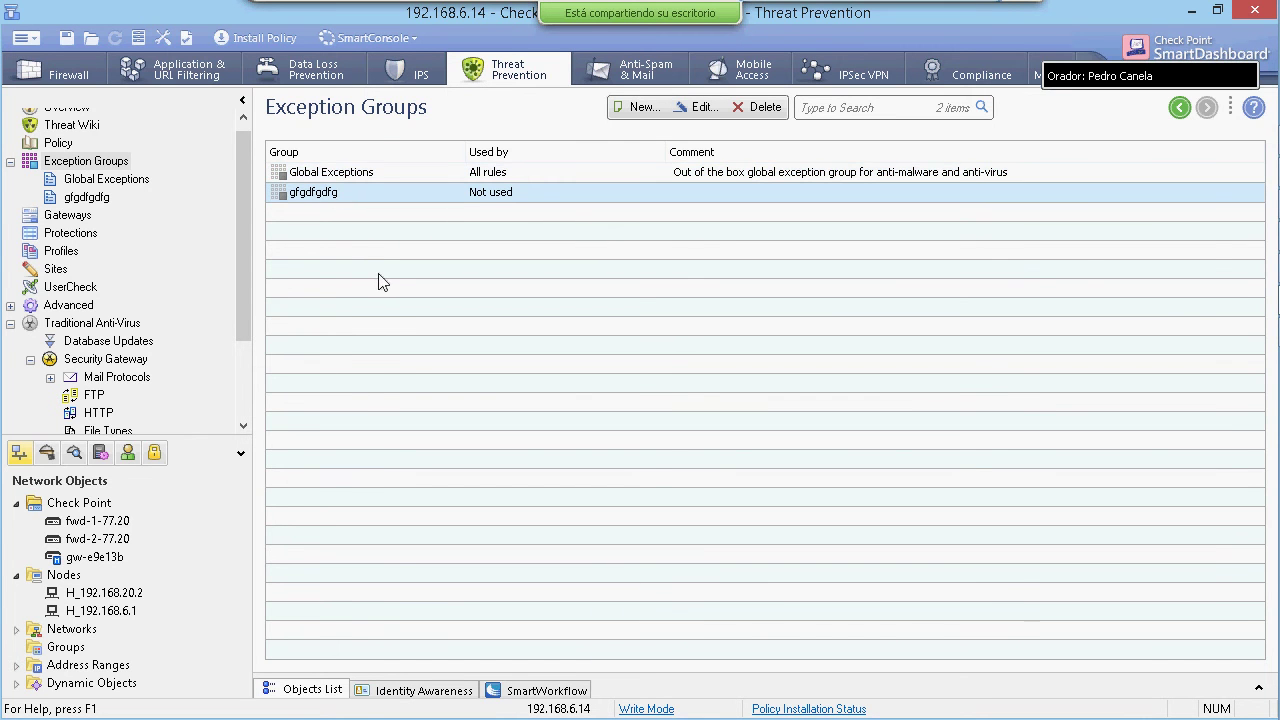
double_click(314, 194)
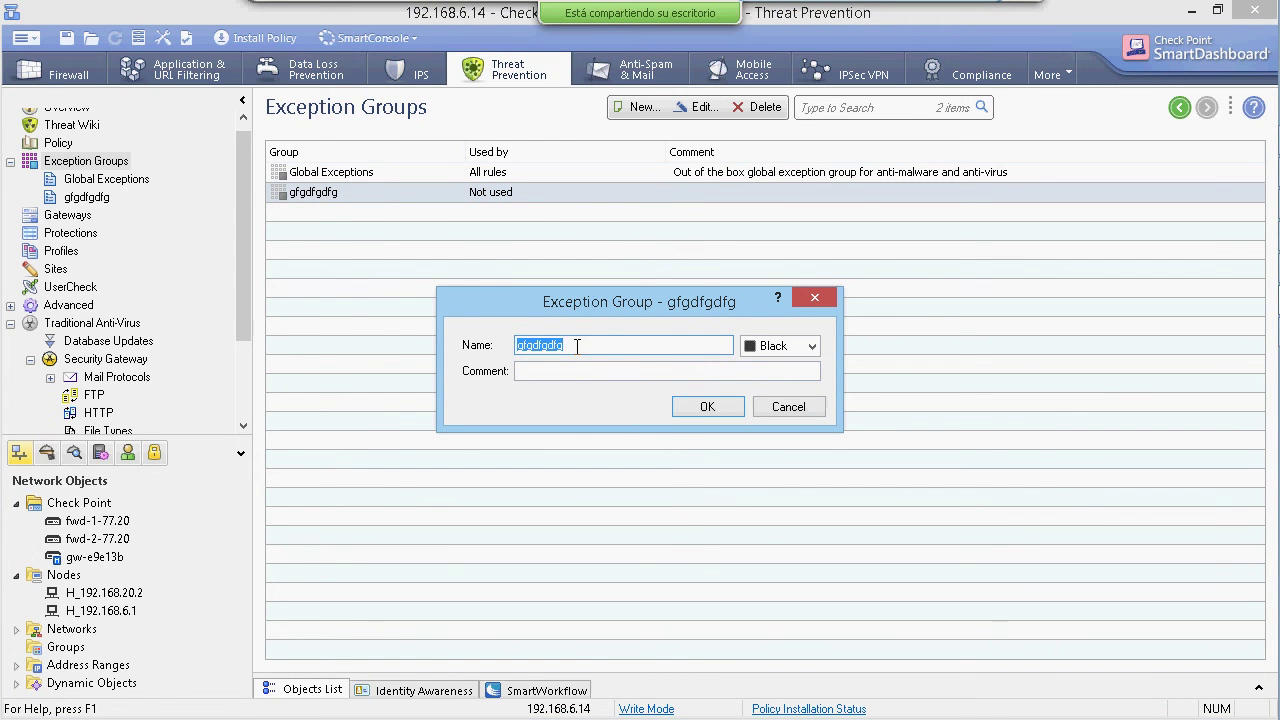
type("webinar")
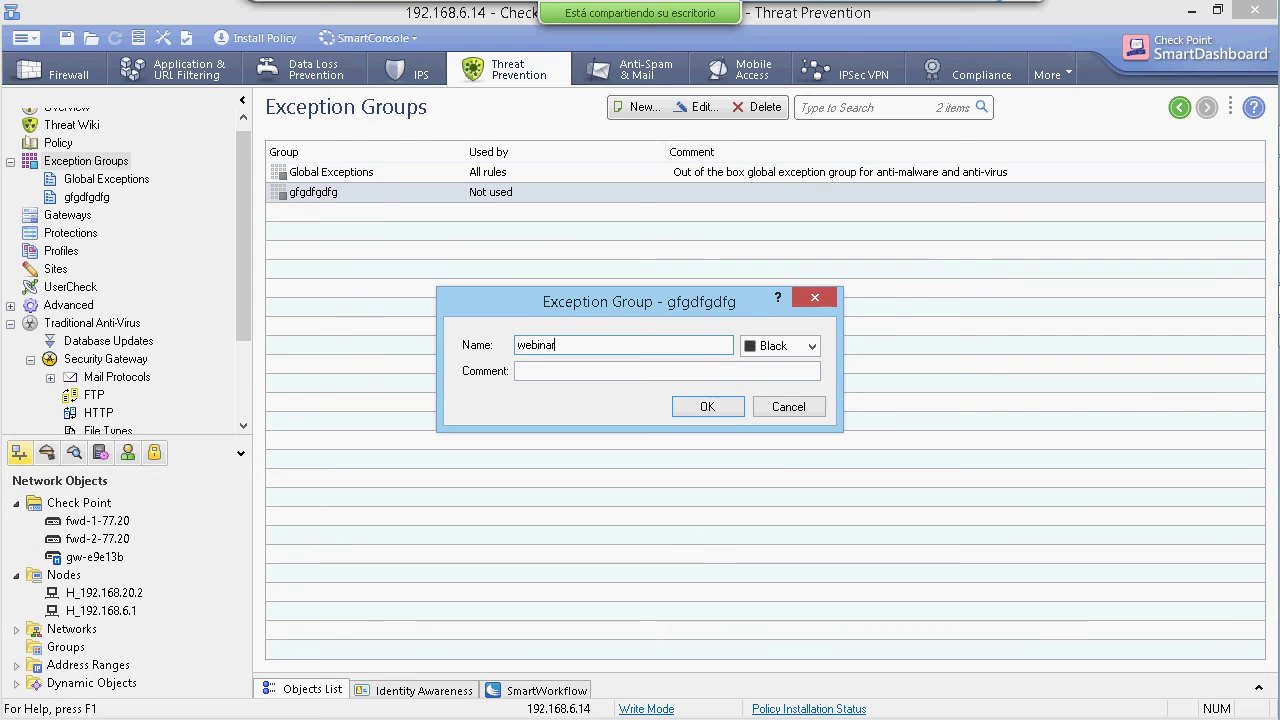
left_click(707, 407)
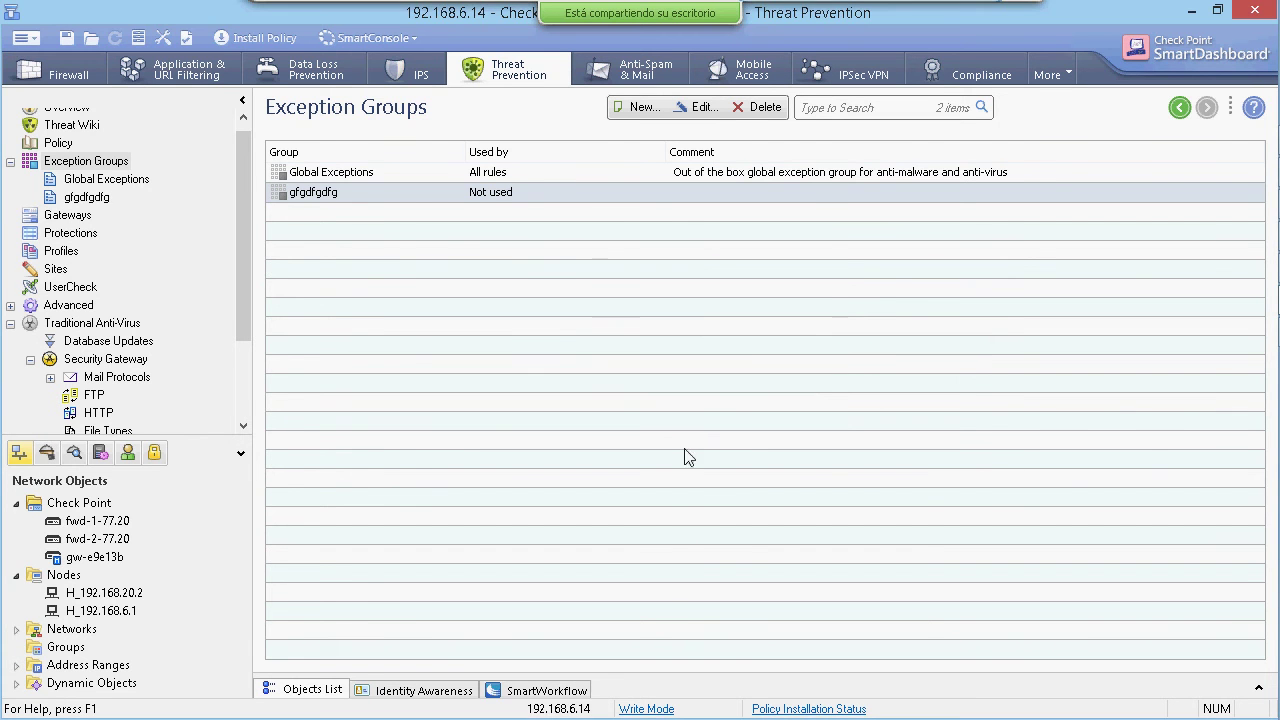
Set the colour of the webinar exception group to Blue.
double_click(514, 192)
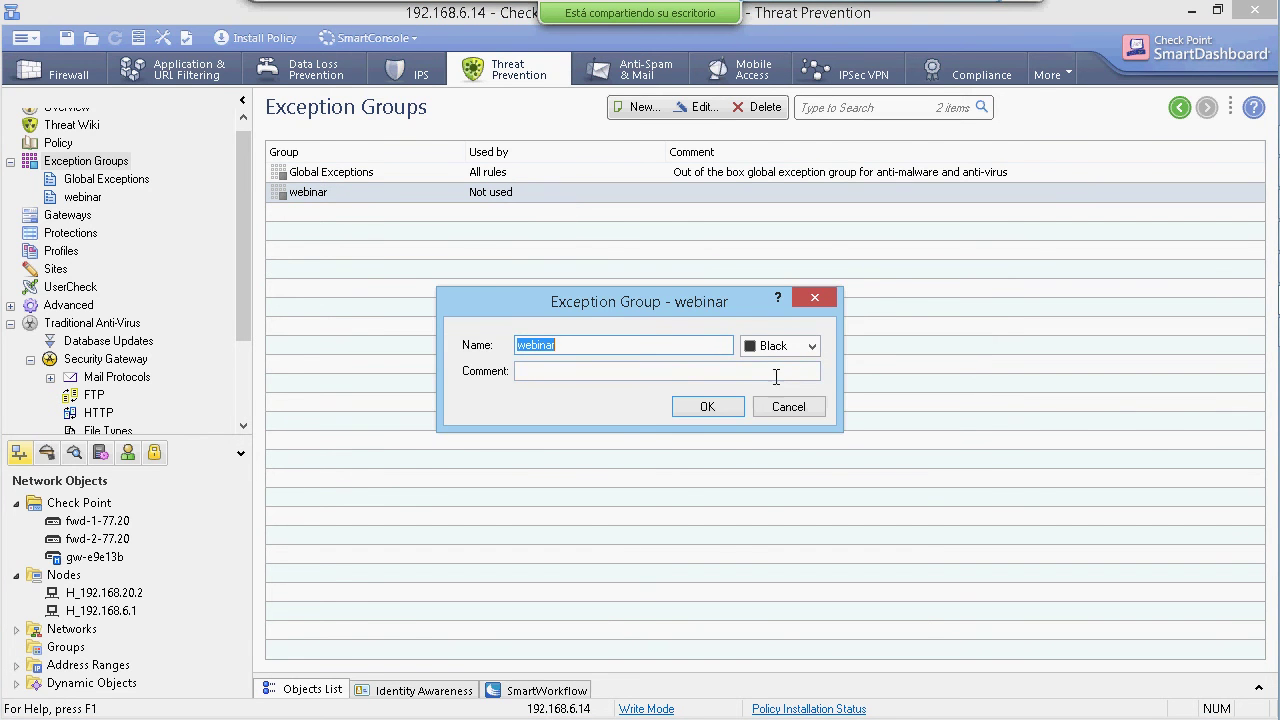
left_click(805, 346)
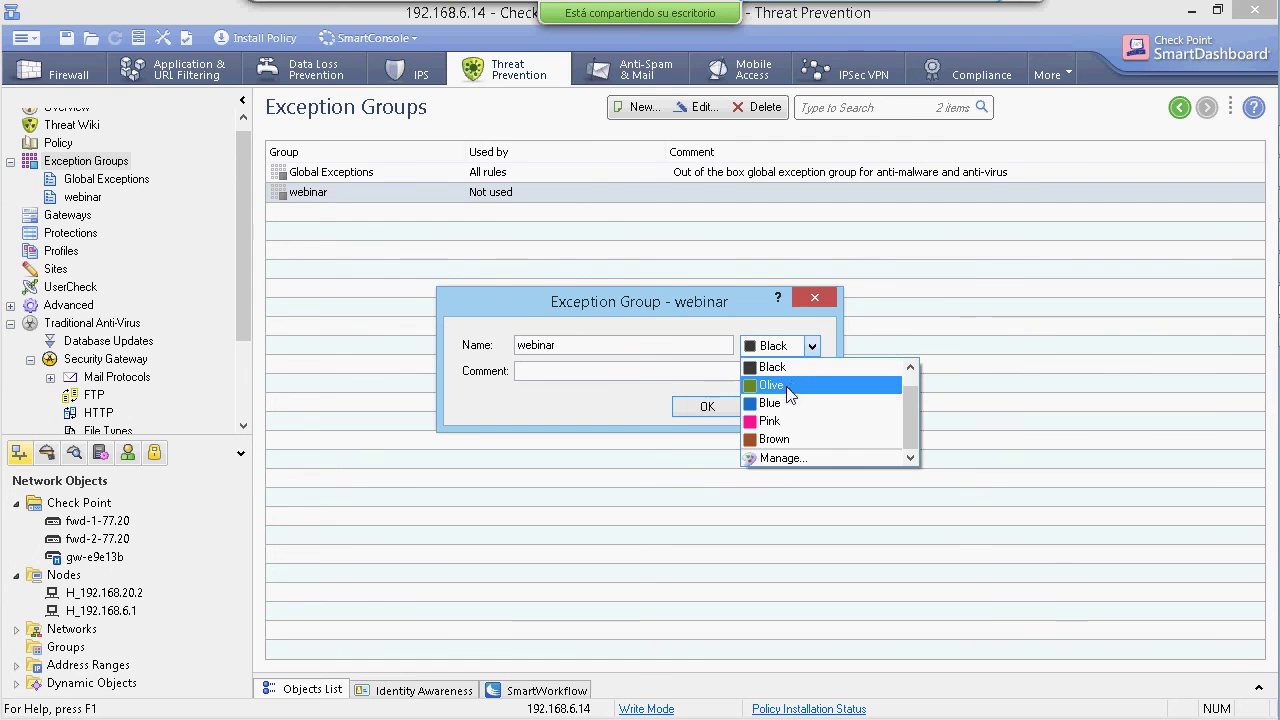
left_click(775, 403)
left_click(712, 407)
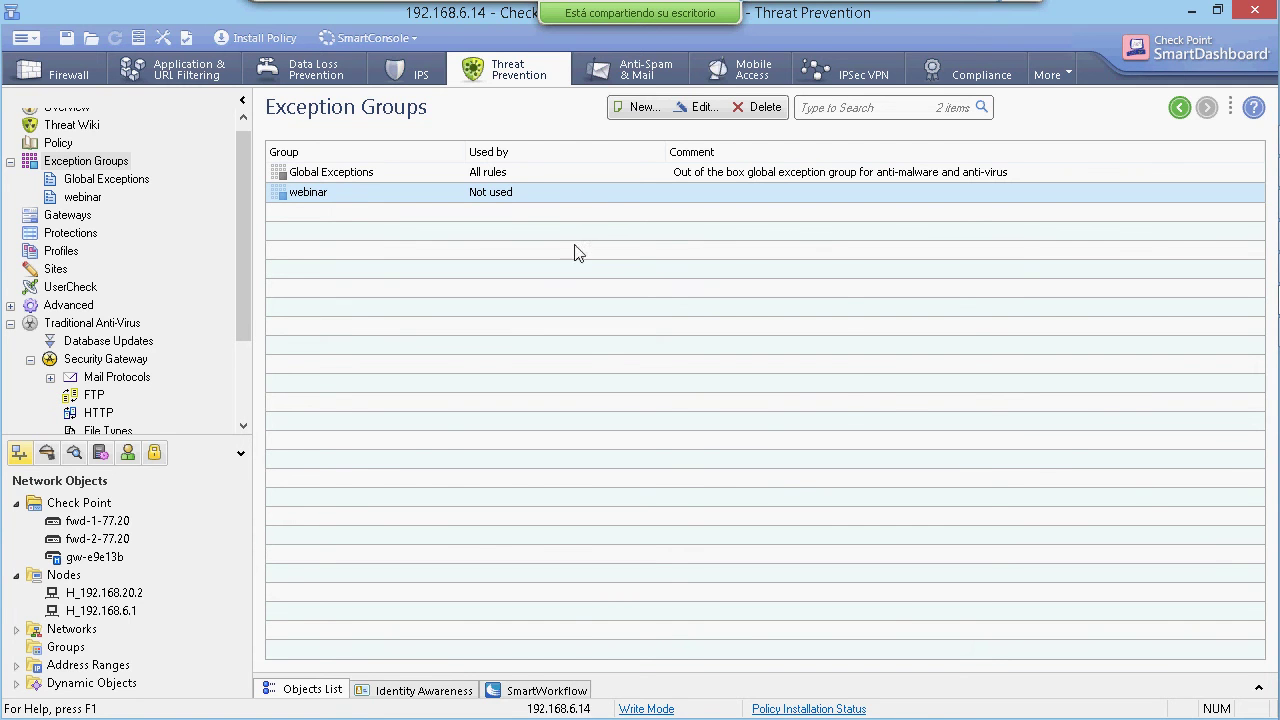
key("Return")
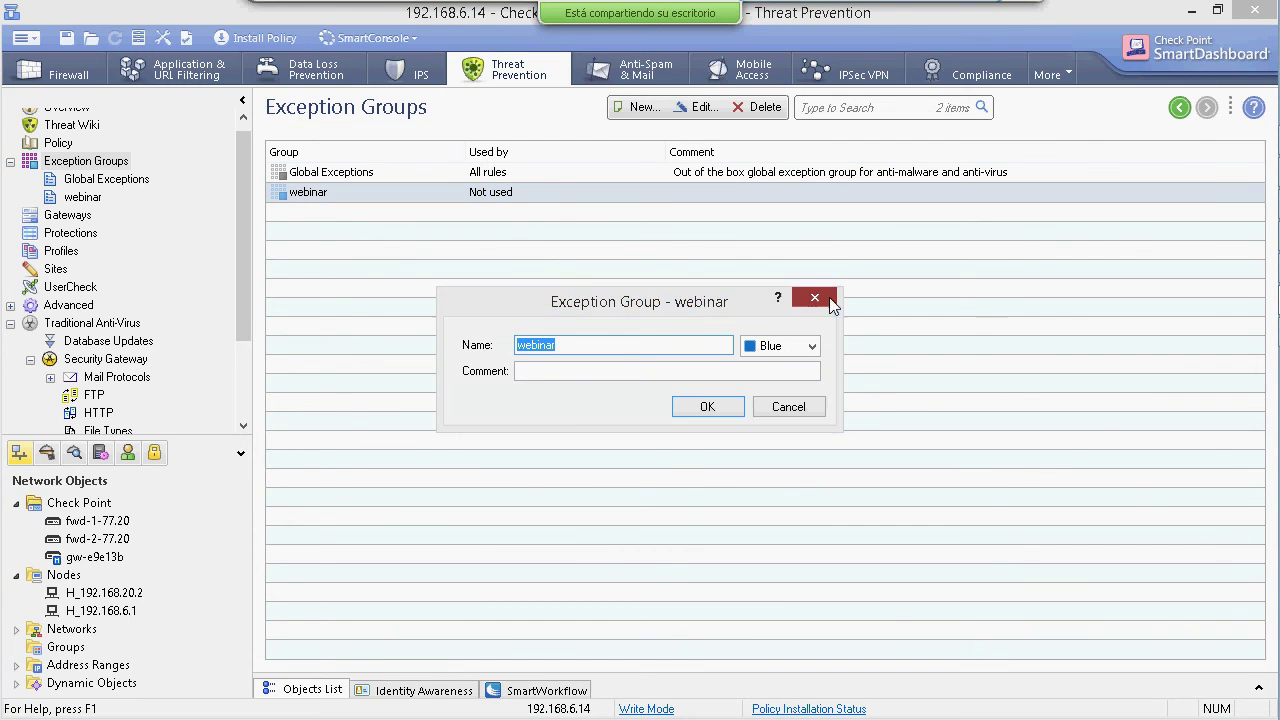
left_click(829, 301)
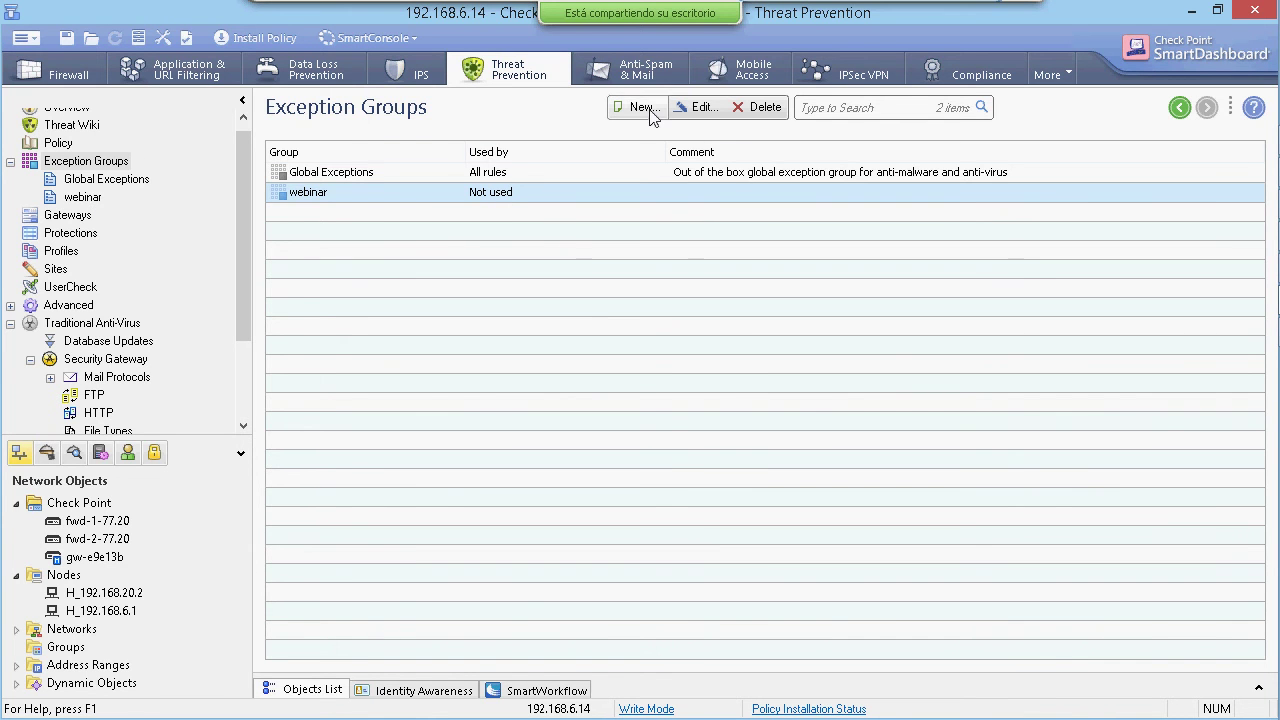
Add nine more exceptions to the webinar exception group, inserting the first one at the top.
left_click(81, 200)
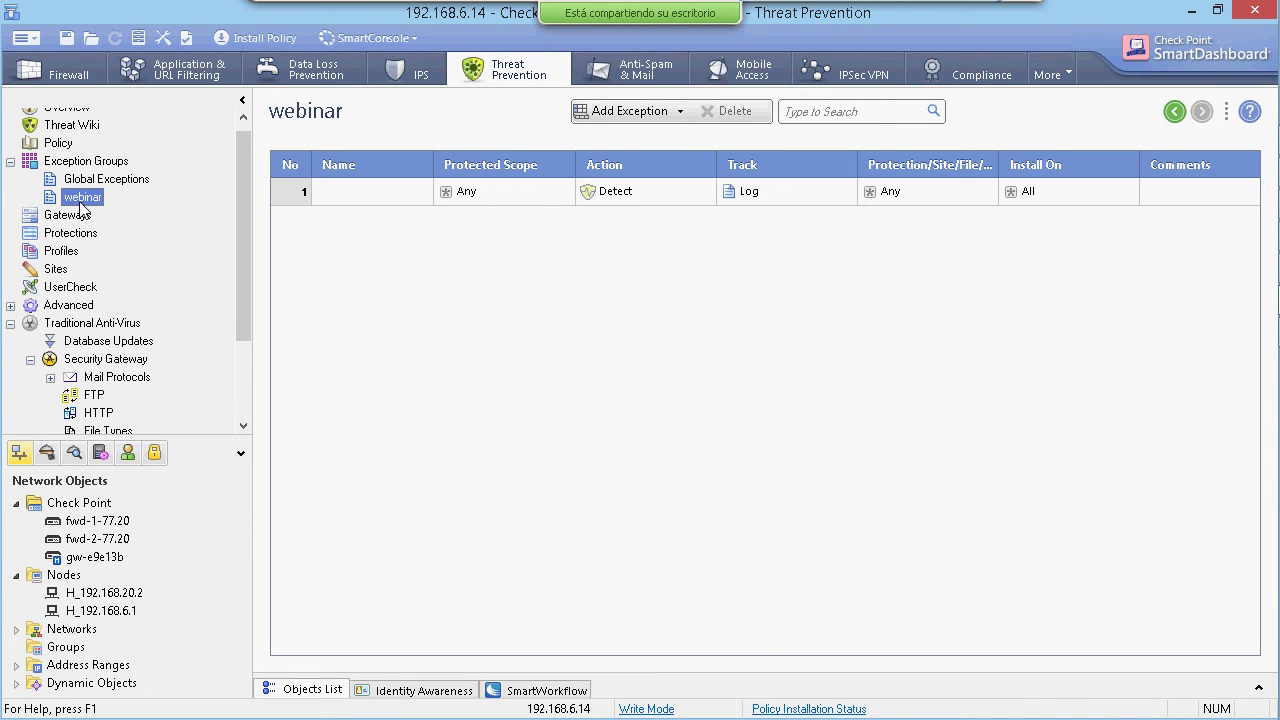
left_click(681, 112)
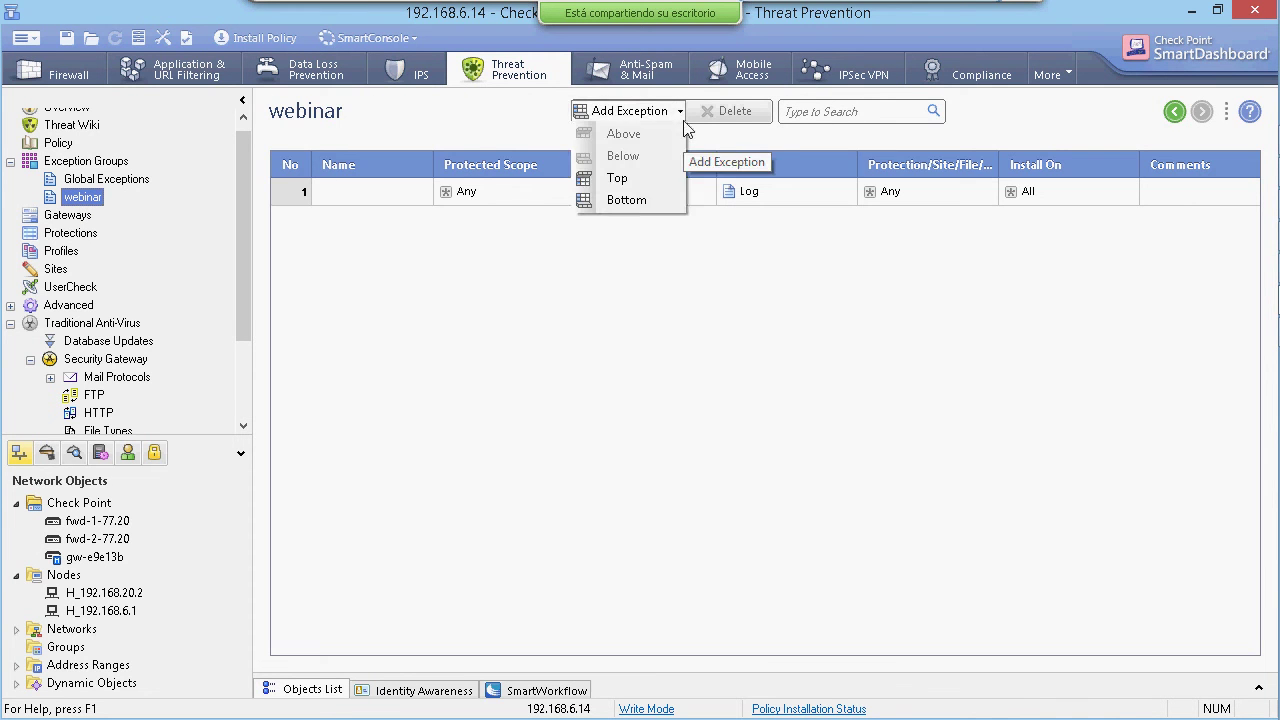
left_click(640, 178)
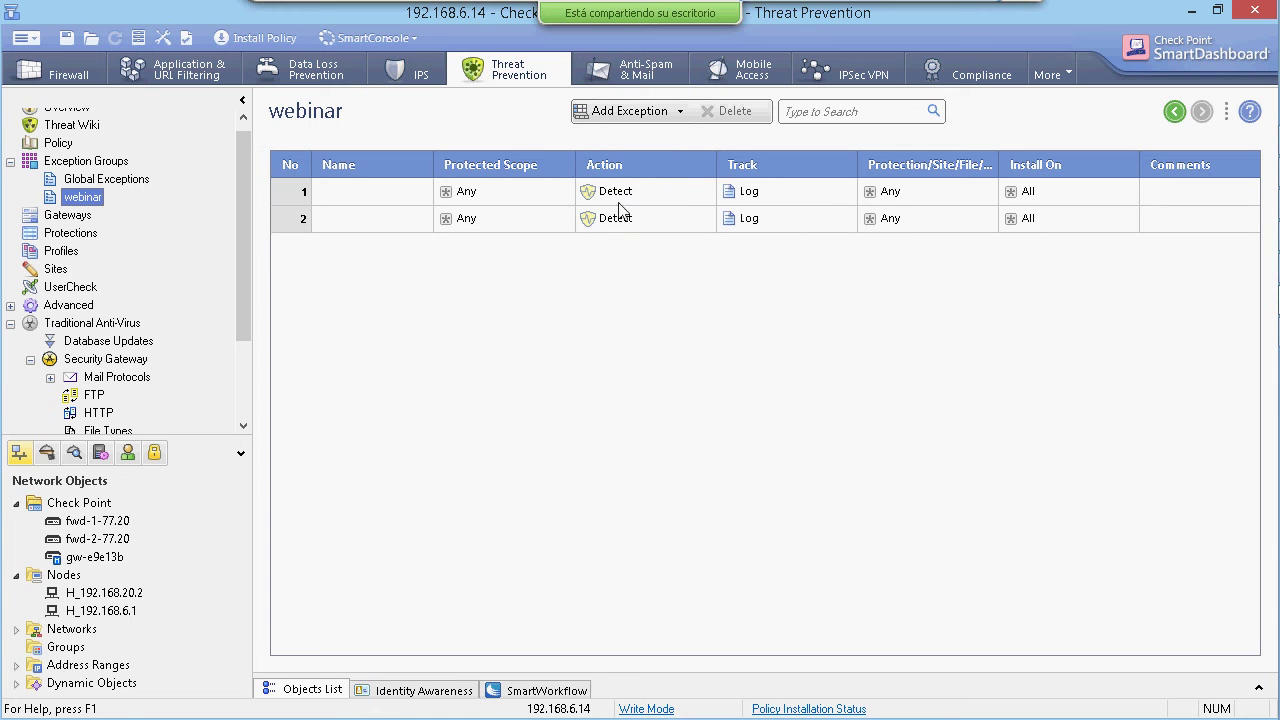
left_click(640, 112)
left_click(640, 112)
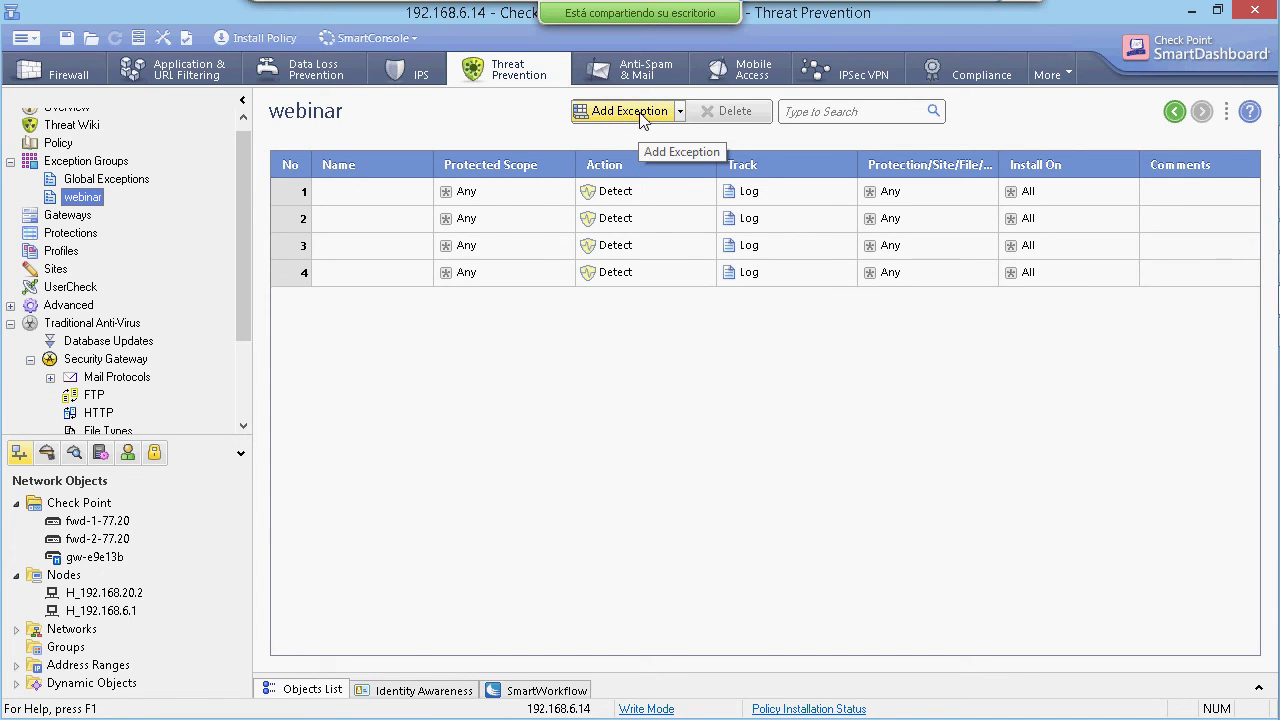
left_click(640, 112)
left_click(640, 112)
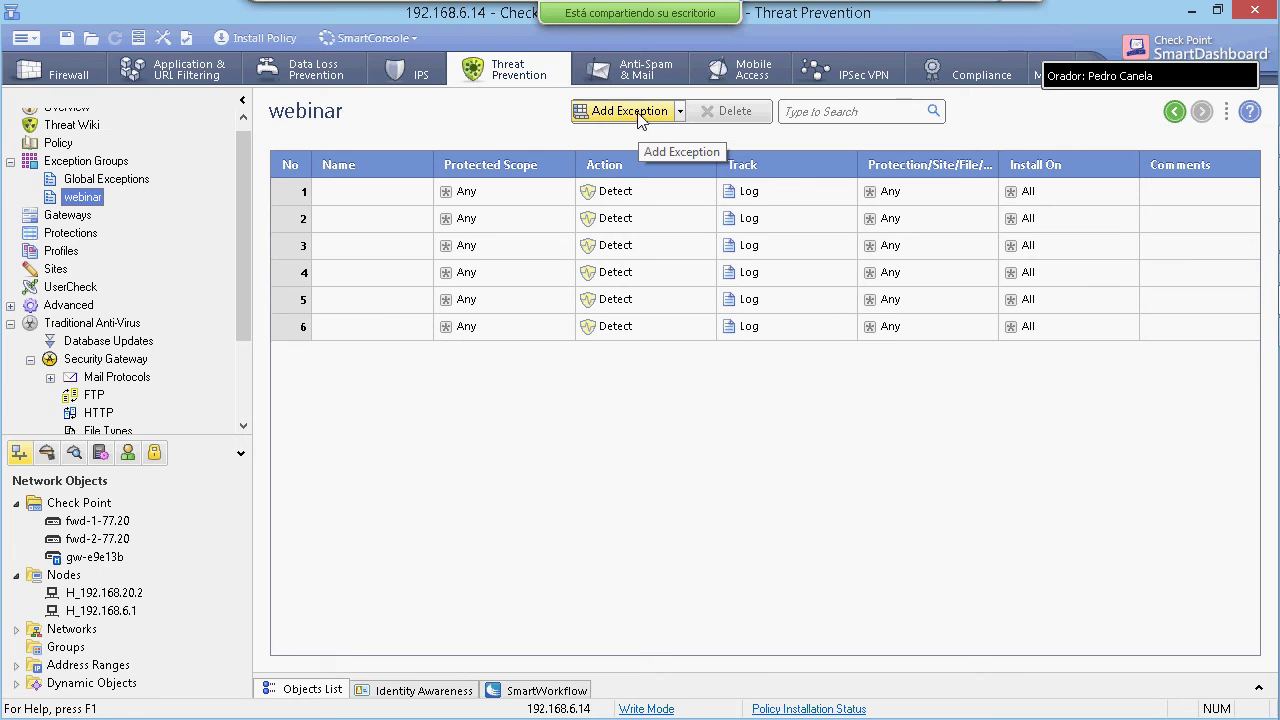
left_click(640, 112)
left_click(640, 112)
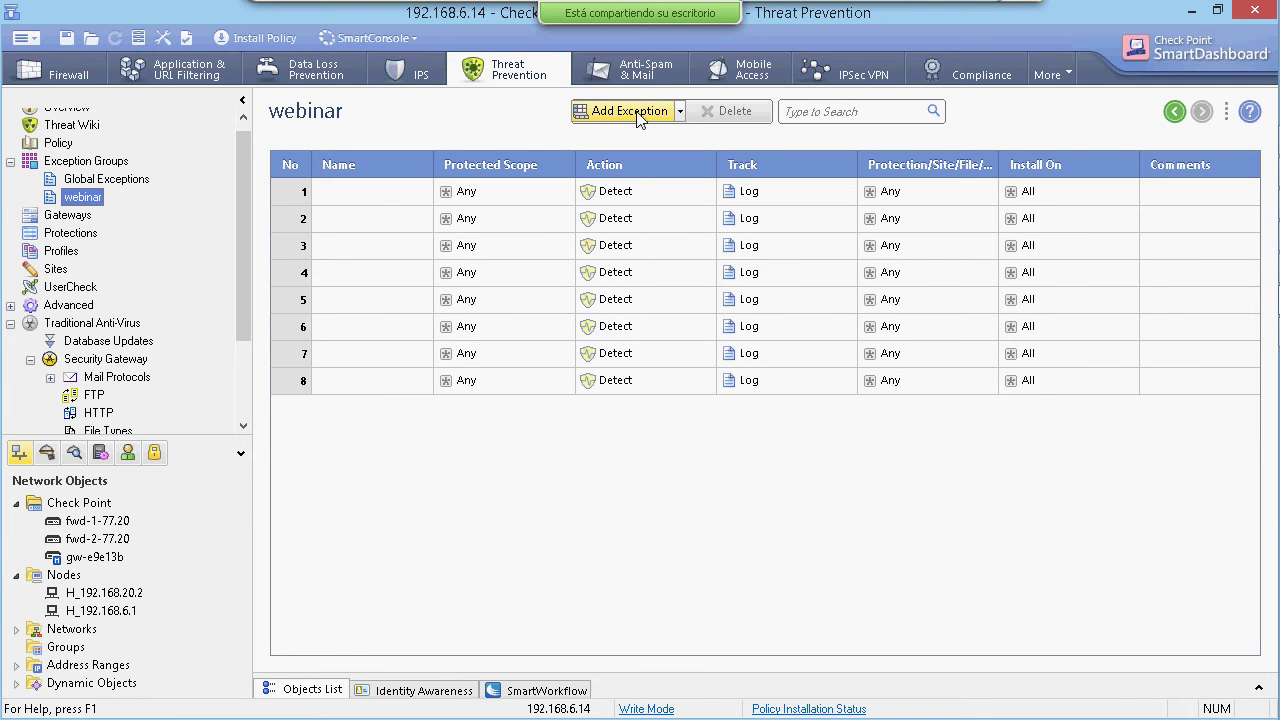
left_click(640, 112)
left_click(640, 112)
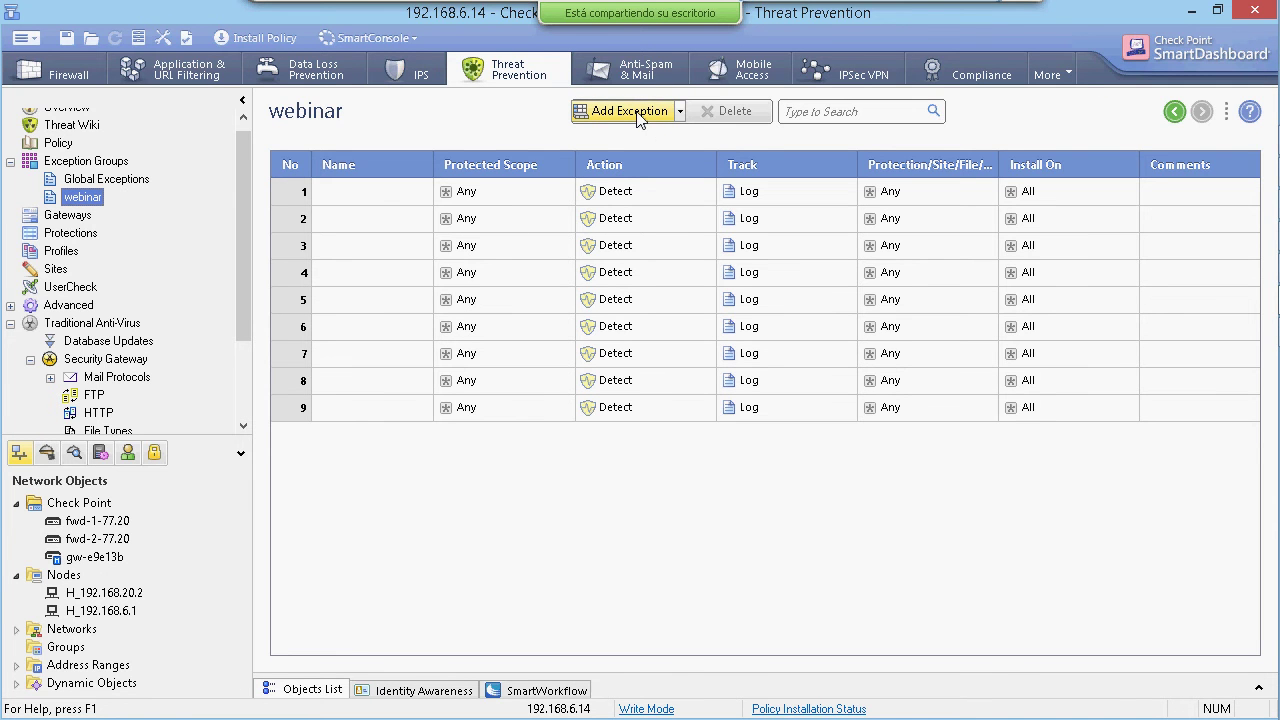
Check the protected scope choices of exception 1 in the webinar group and set its action to Ask.
left_click(566, 190)
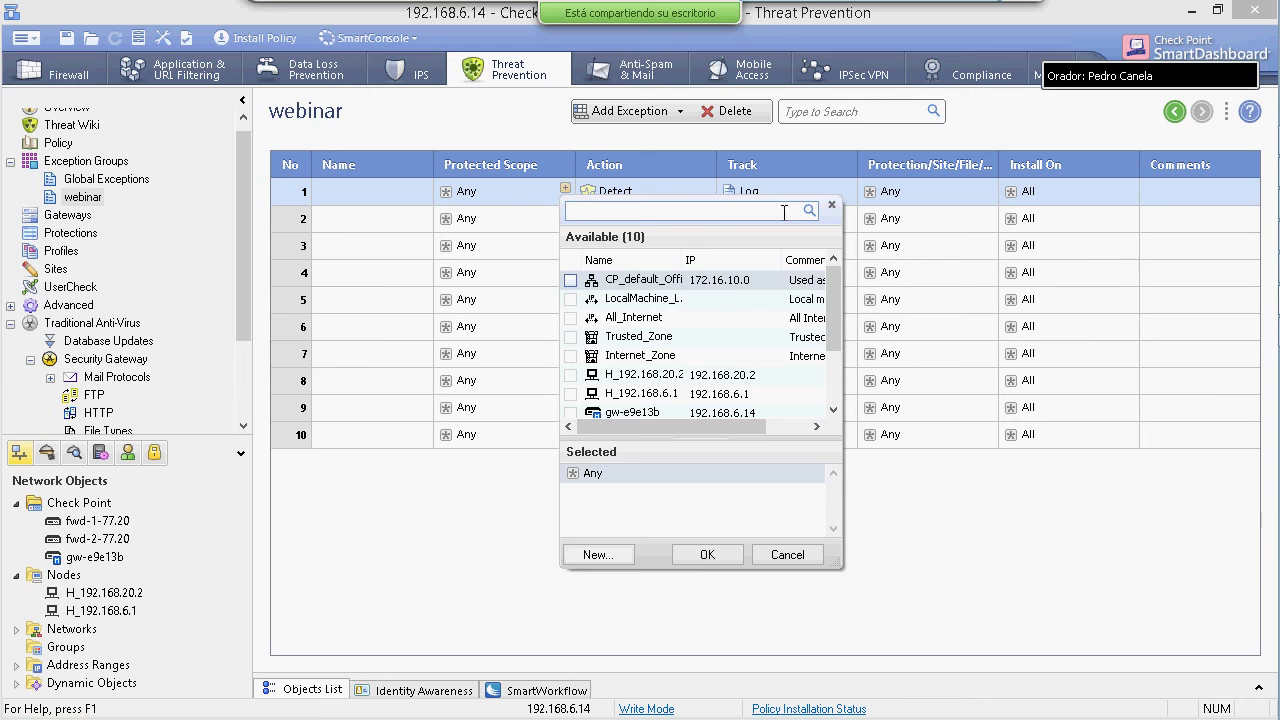
left_click(832, 206)
left_click(620, 192)
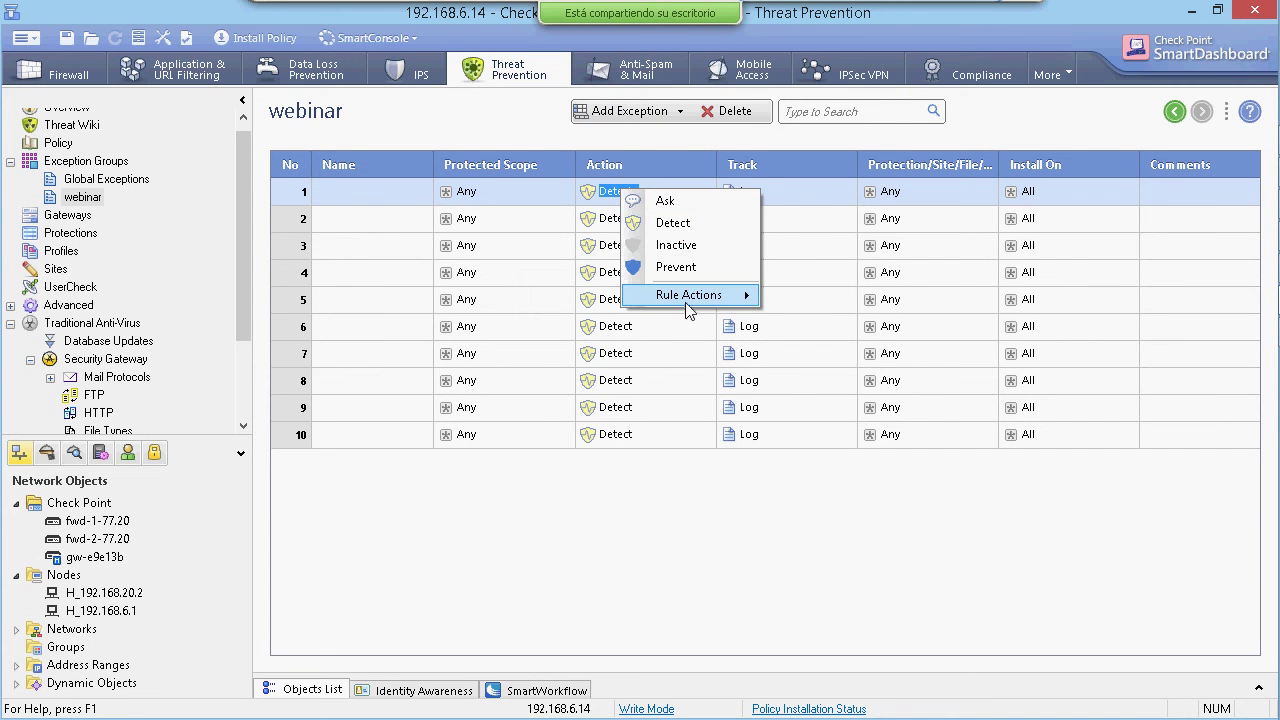
mouse_move(688, 304)
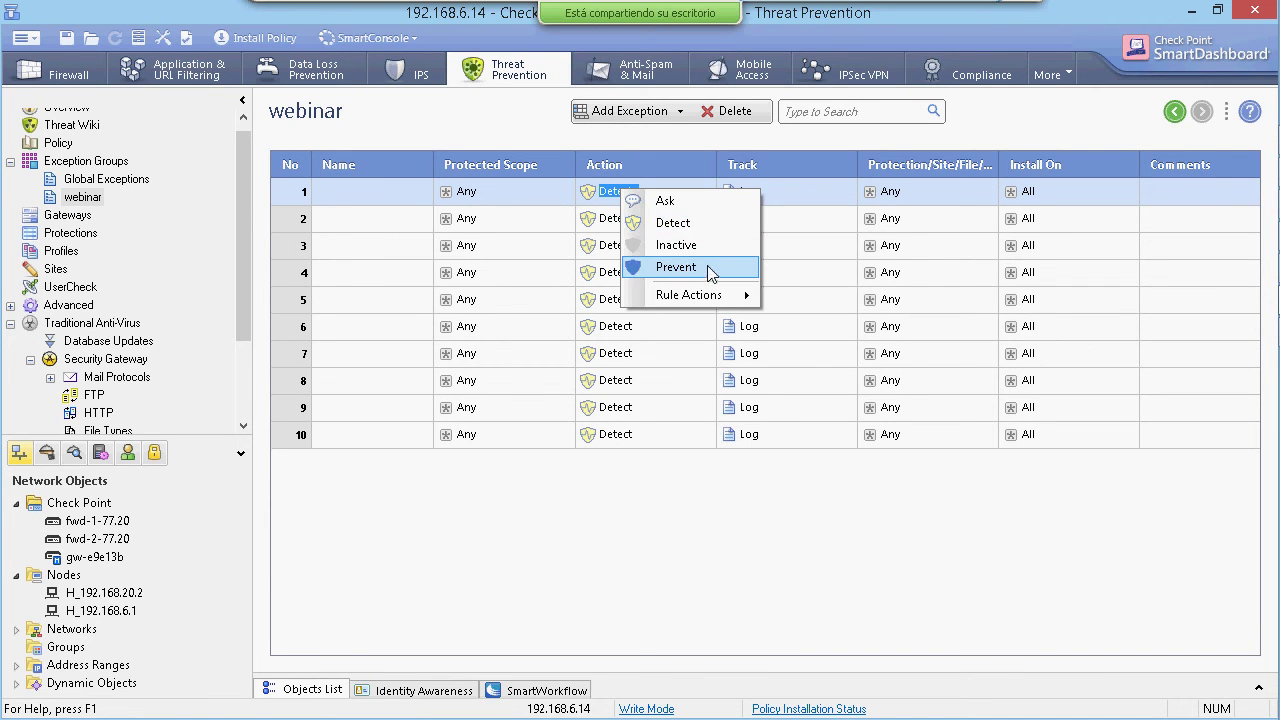
left_click(702, 201)
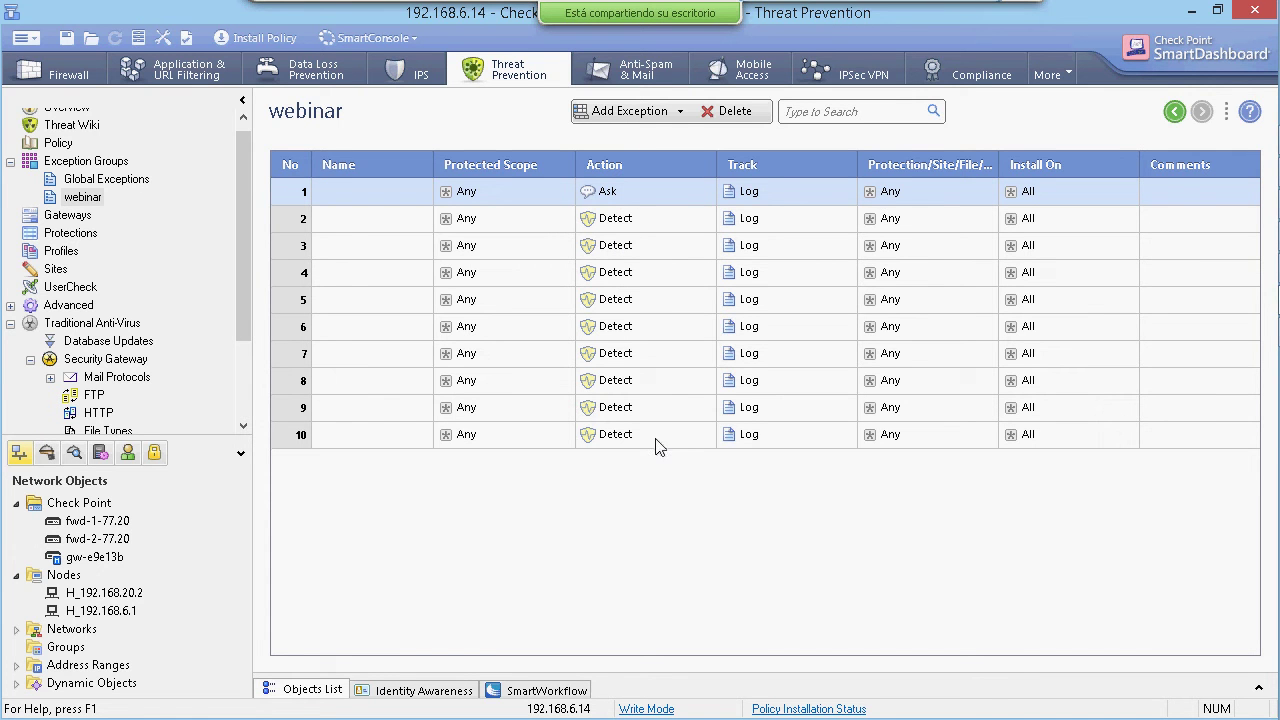
Review the action choices of exceptions 1 and 2 and the protection picker of exception 1, without changing them.
right_click(598, 192)
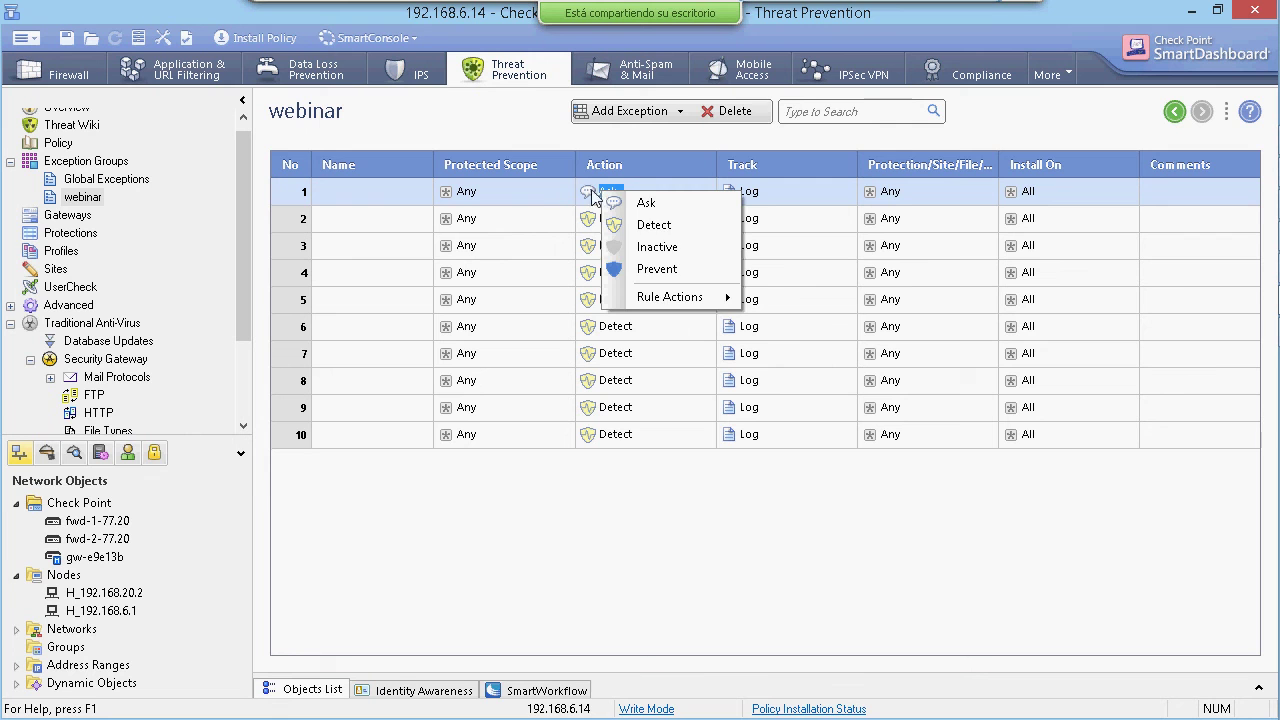
left_click(558, 200)
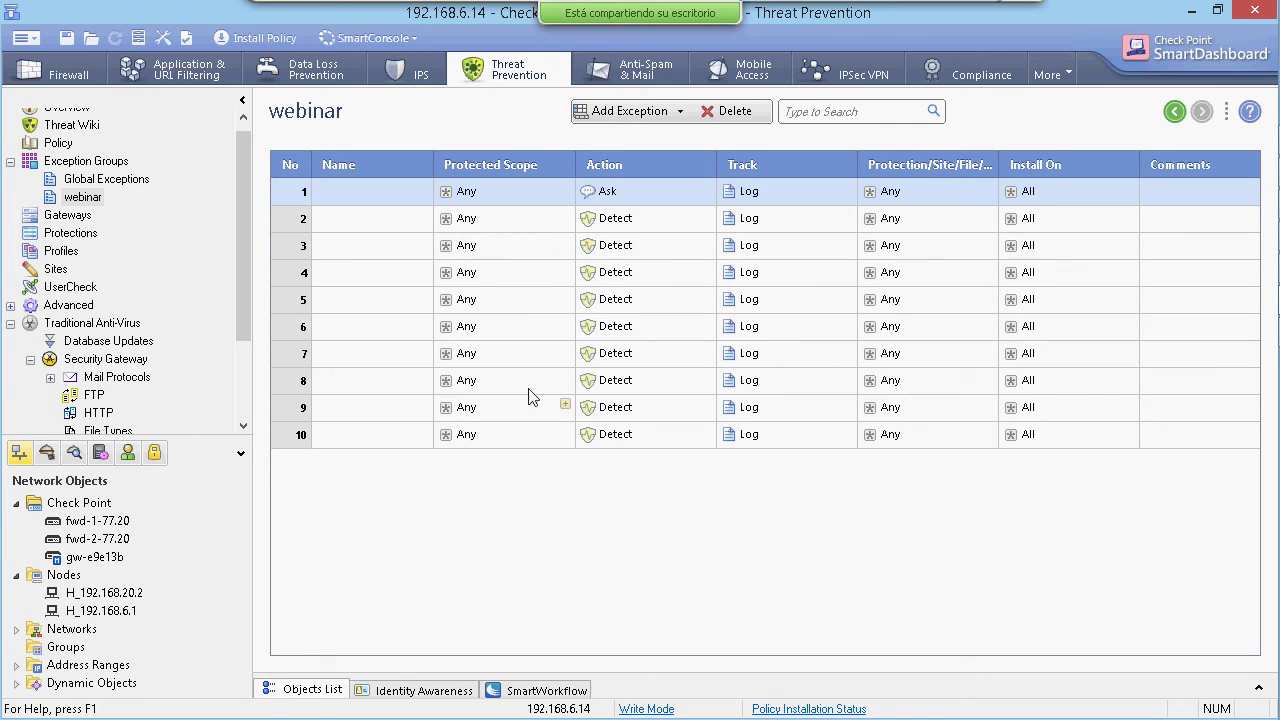
left_click(551, 498)
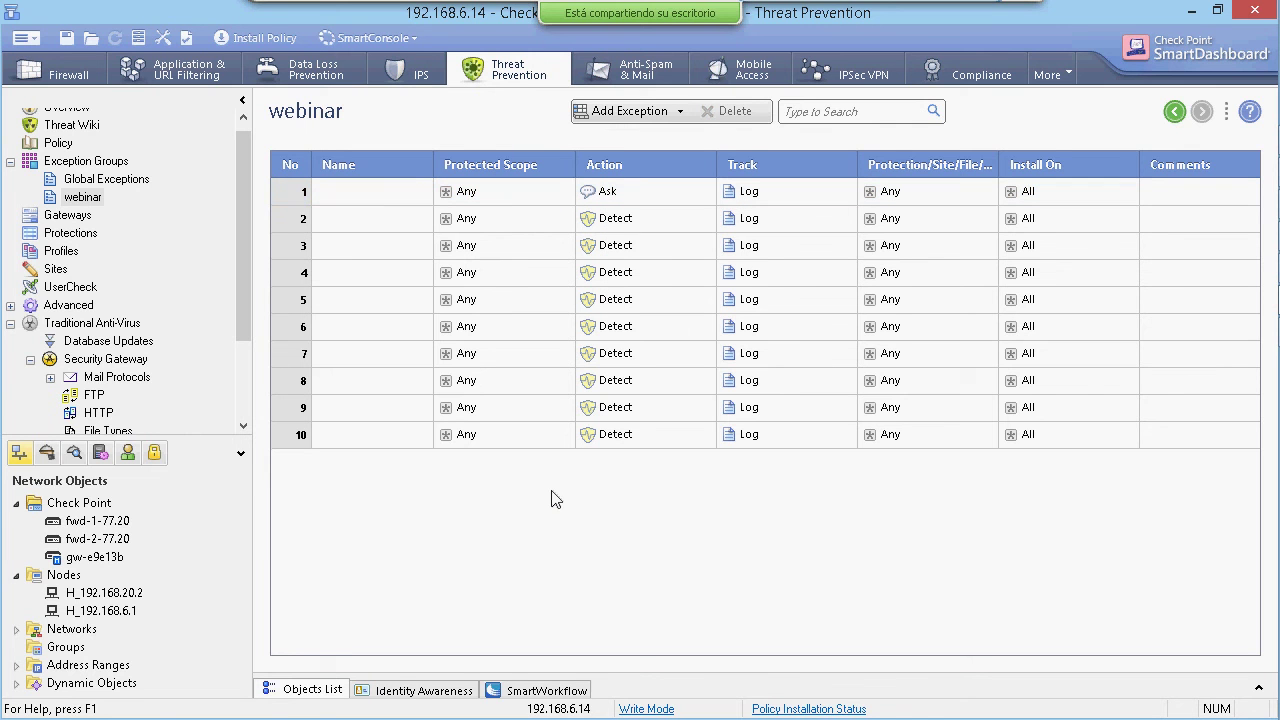
right_click(630, 218)
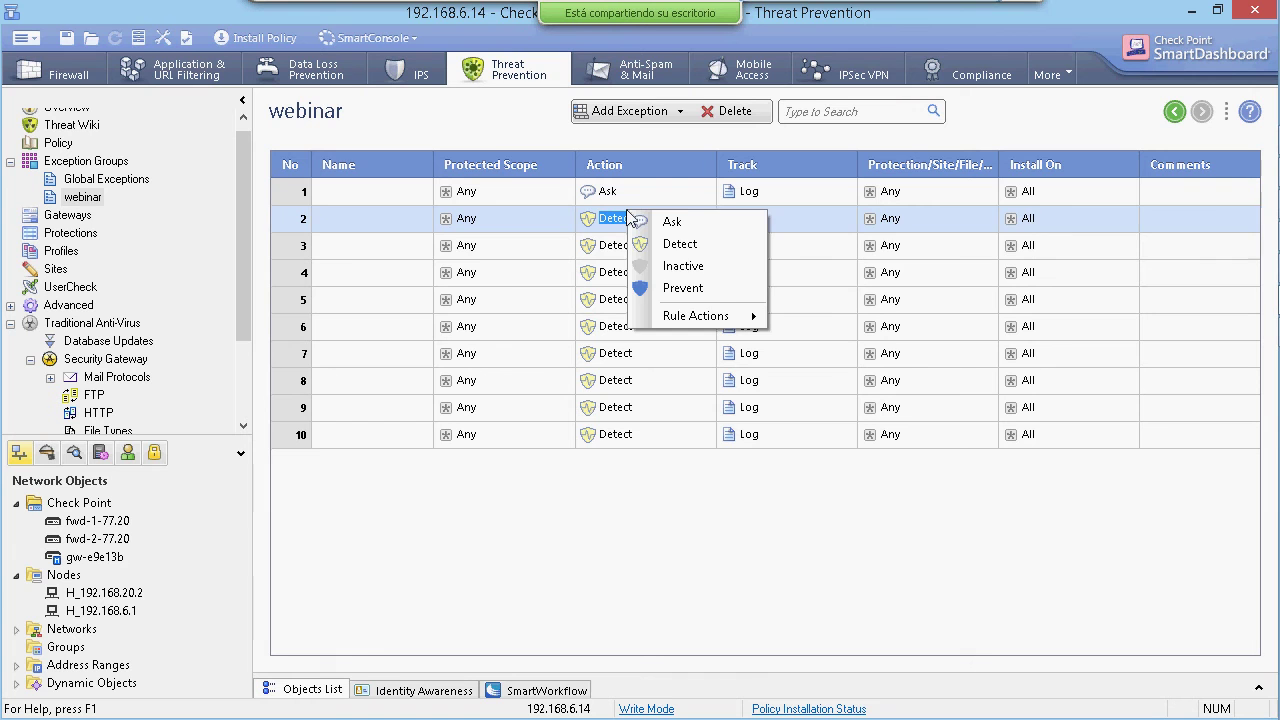
left_click(584, 525)
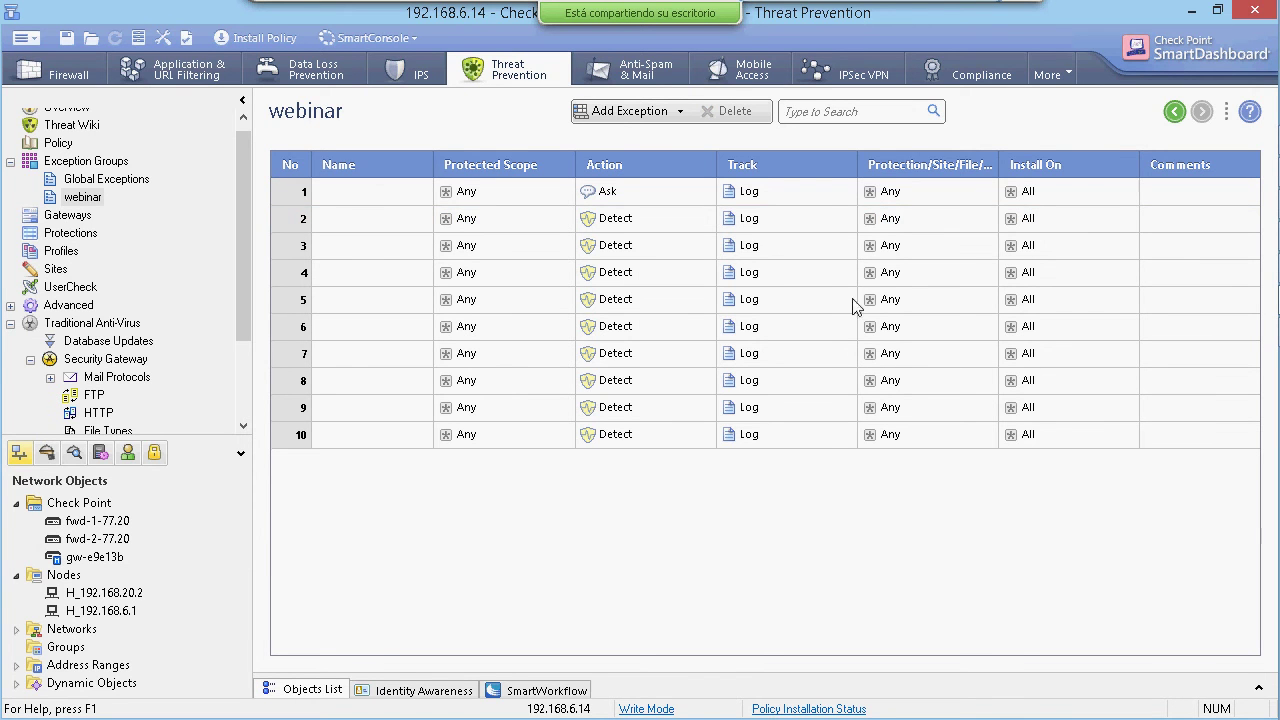
left_click(988, 188)
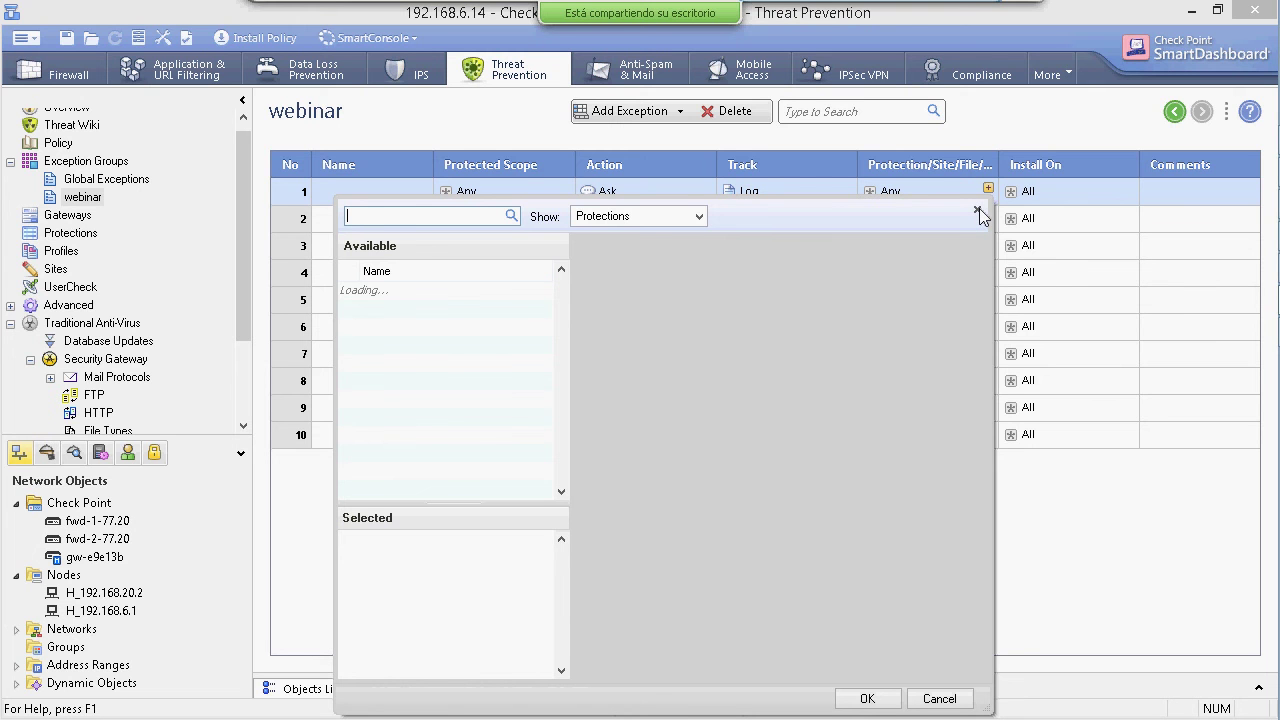
left_click(978, 210)
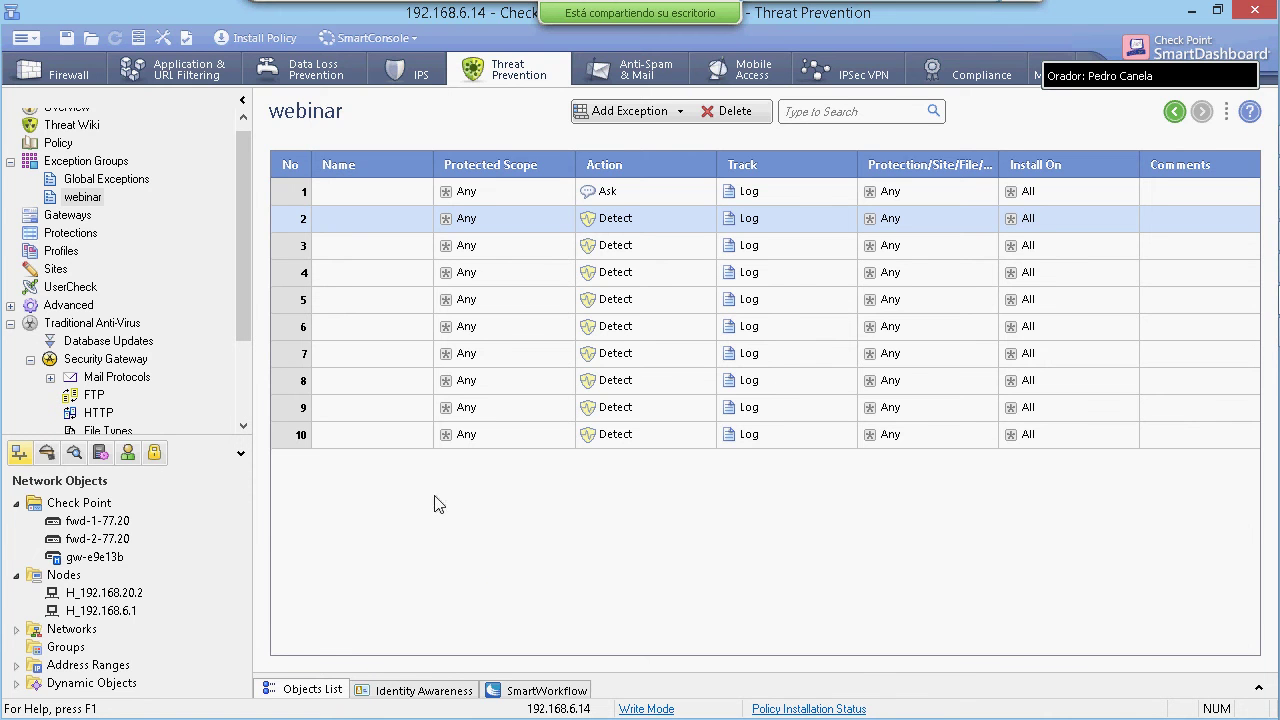
View the Threat Prevention protections list and examine the details of Mail Activity and Malicious Activity.
left_click(60, 236)
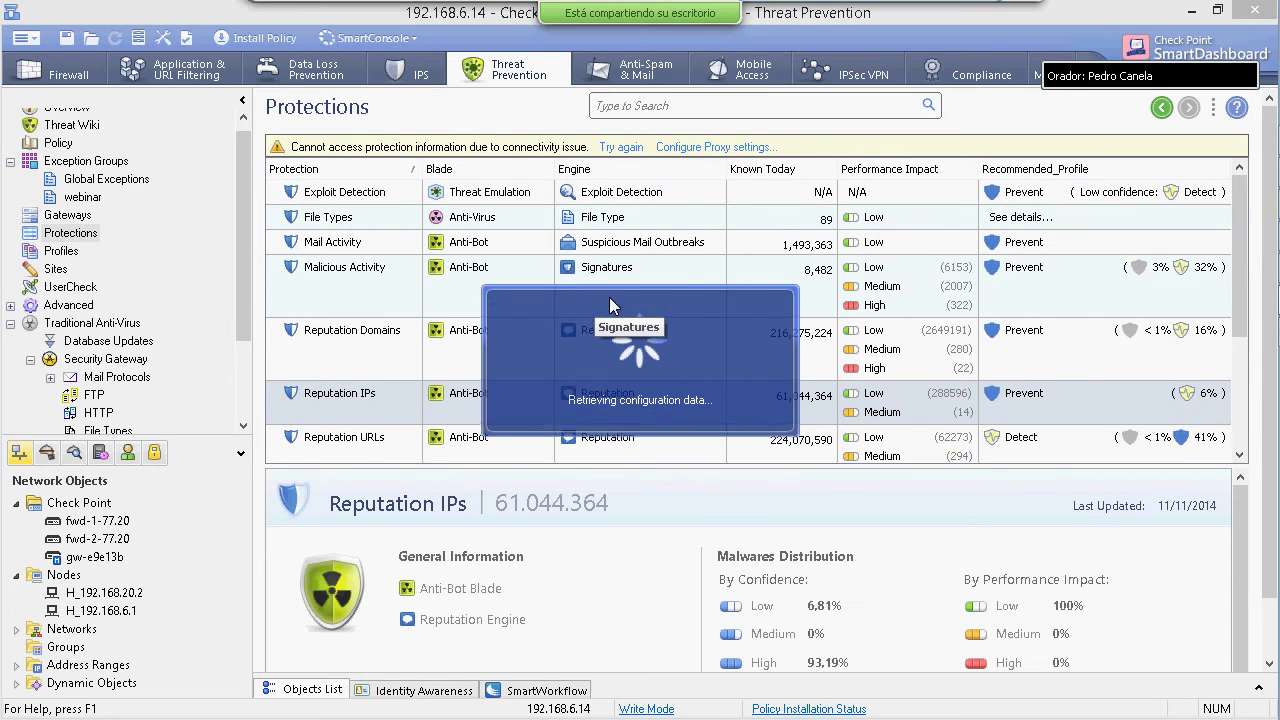
left_click(485, 243)
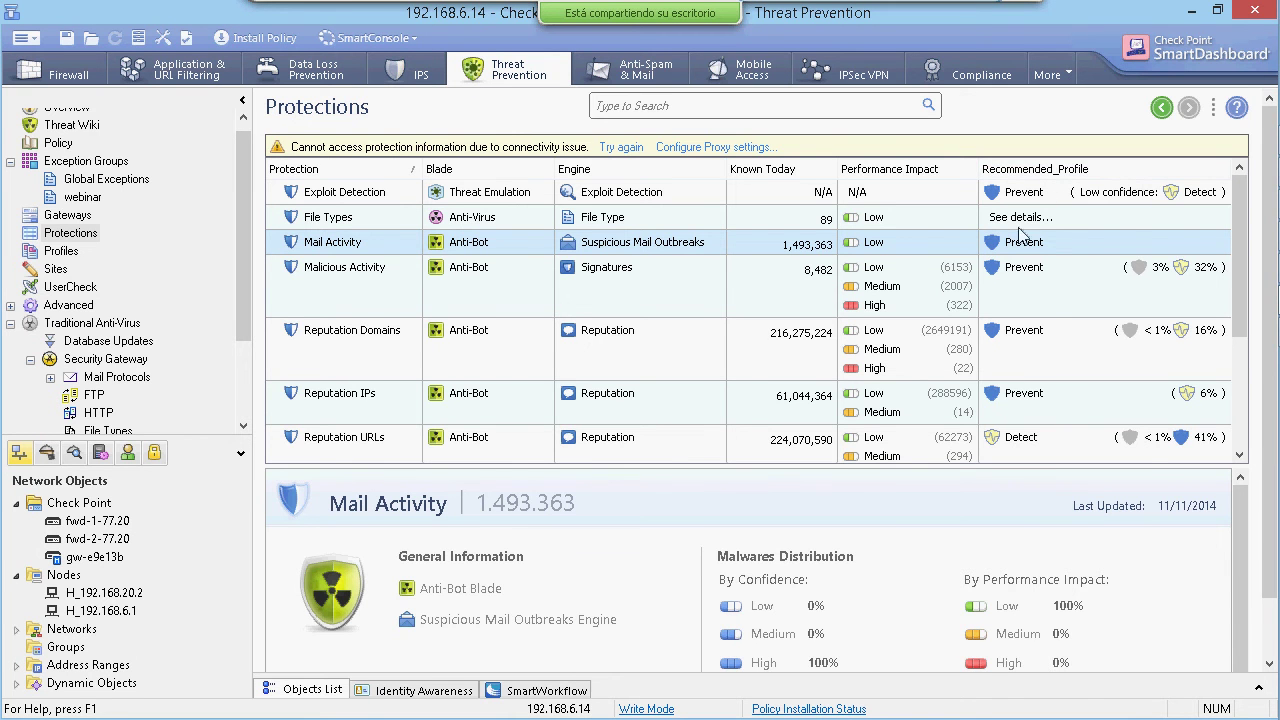
mouse_move(1066, 412)
left_click(928, 302)
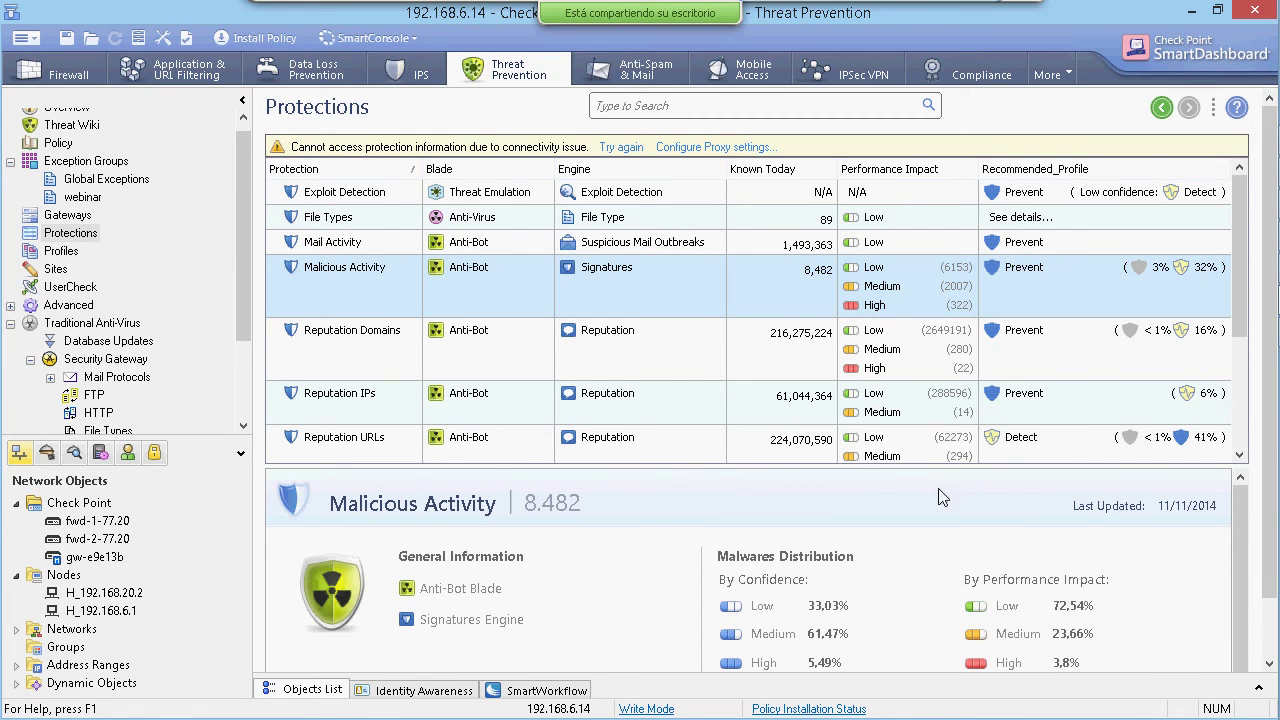
mouse_move(952, 318)
mouse_move(868, 314)
scroll(621, 286, "down", 3)
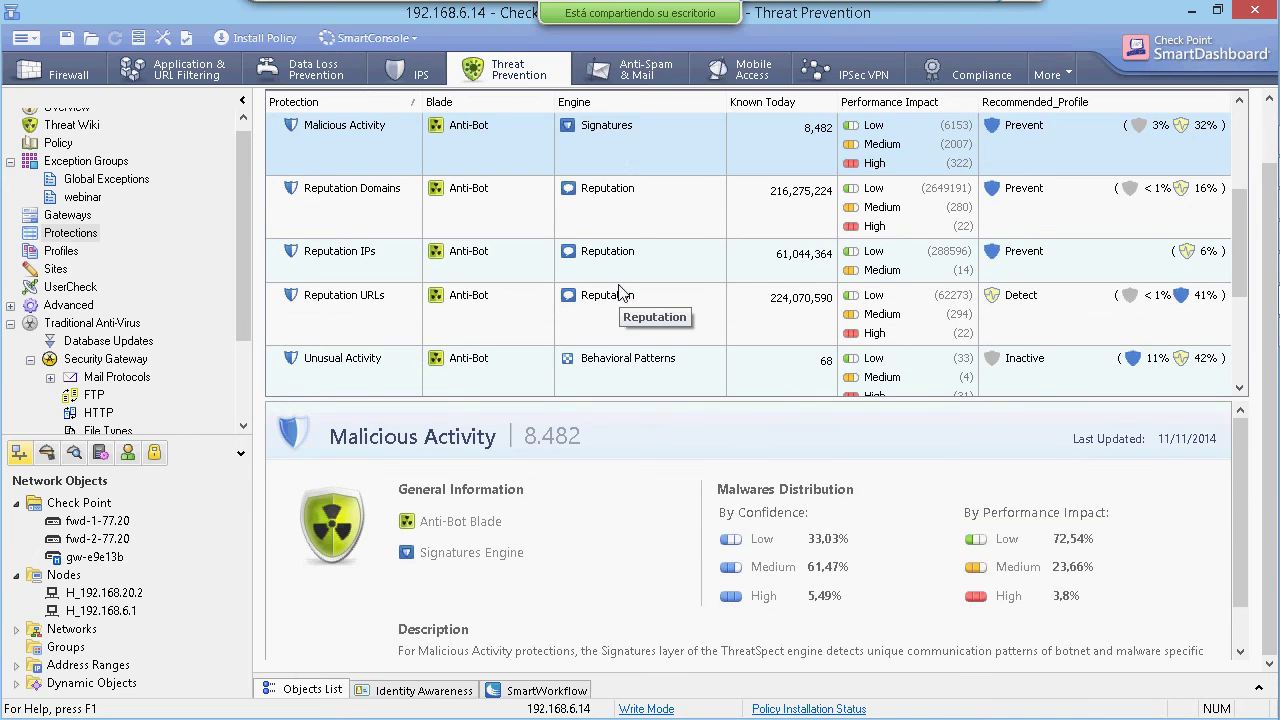
Examine the remaining entries of the Threat Prevention protections list, down to Viruses.
scroll(619, 292, "up", 3)
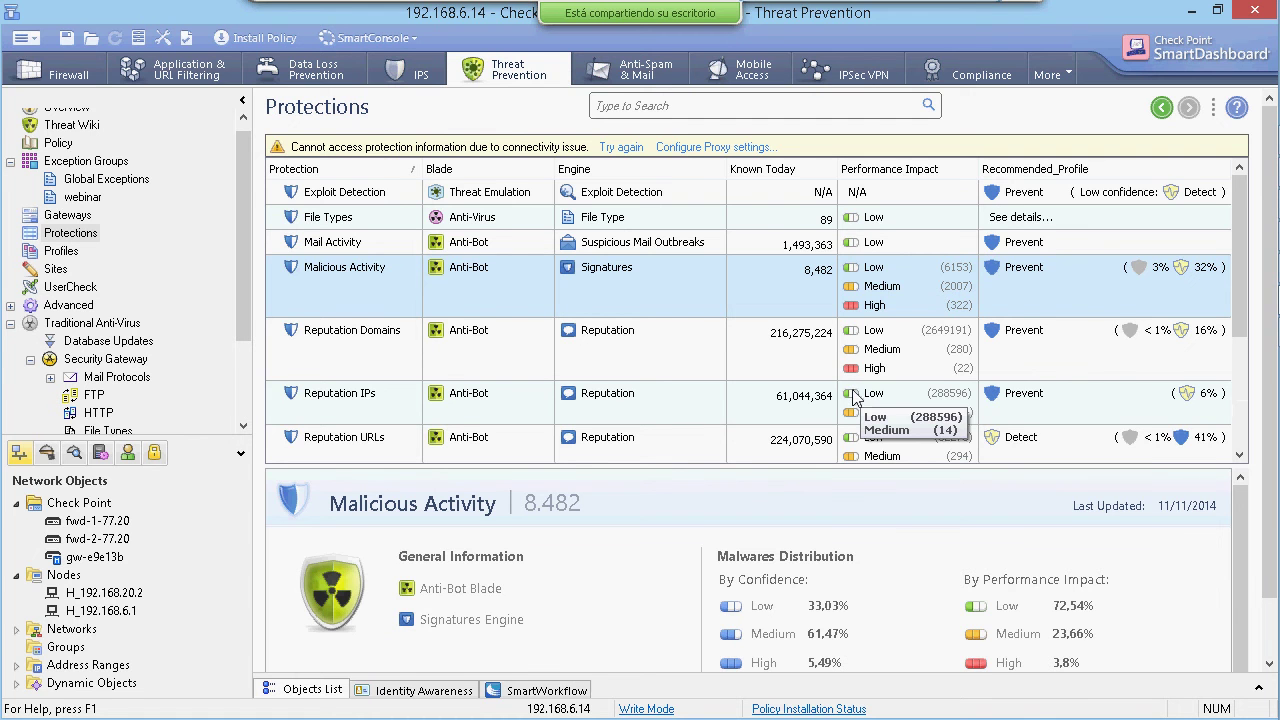
left_click_drag(1245, 322, 1253, 433)
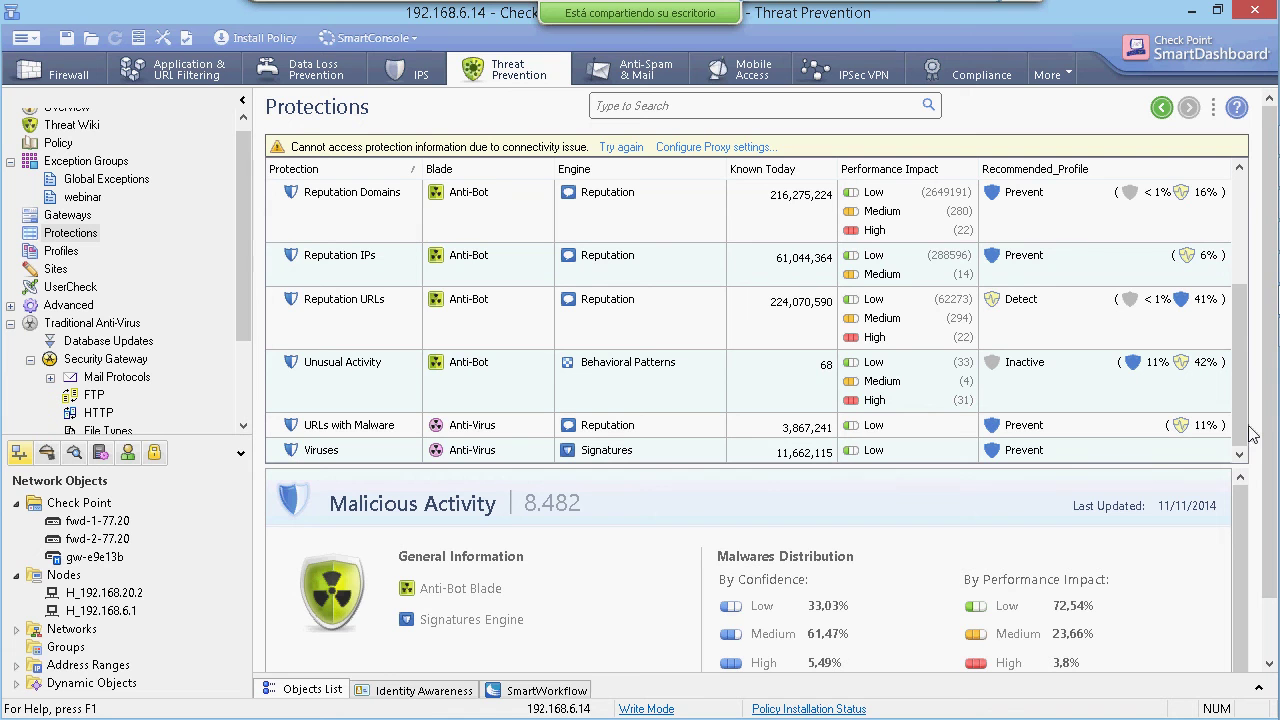
left_click_drag(1252, 433, 1252, 433)
View the Threat Prevention profiles list and the details of the Recommended_Profile.
left_click(60, 251)
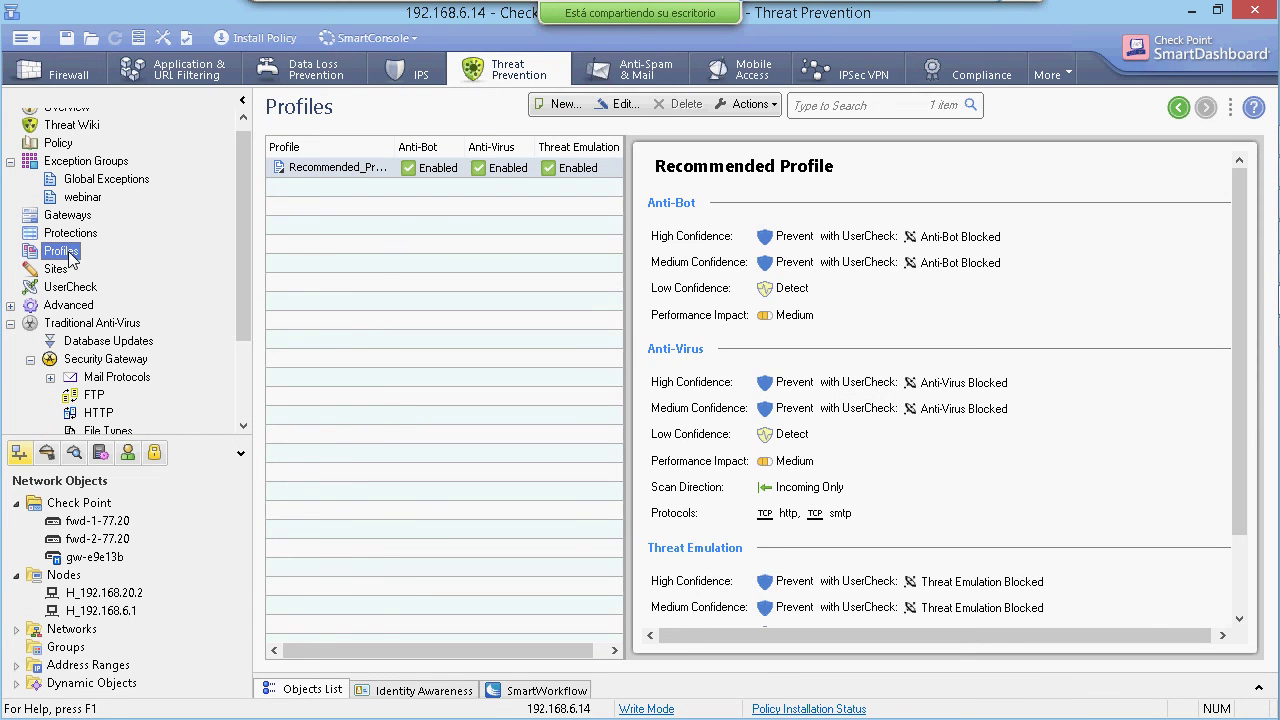
left_click(325, 170)
scroll(245, 300, "up", 1)
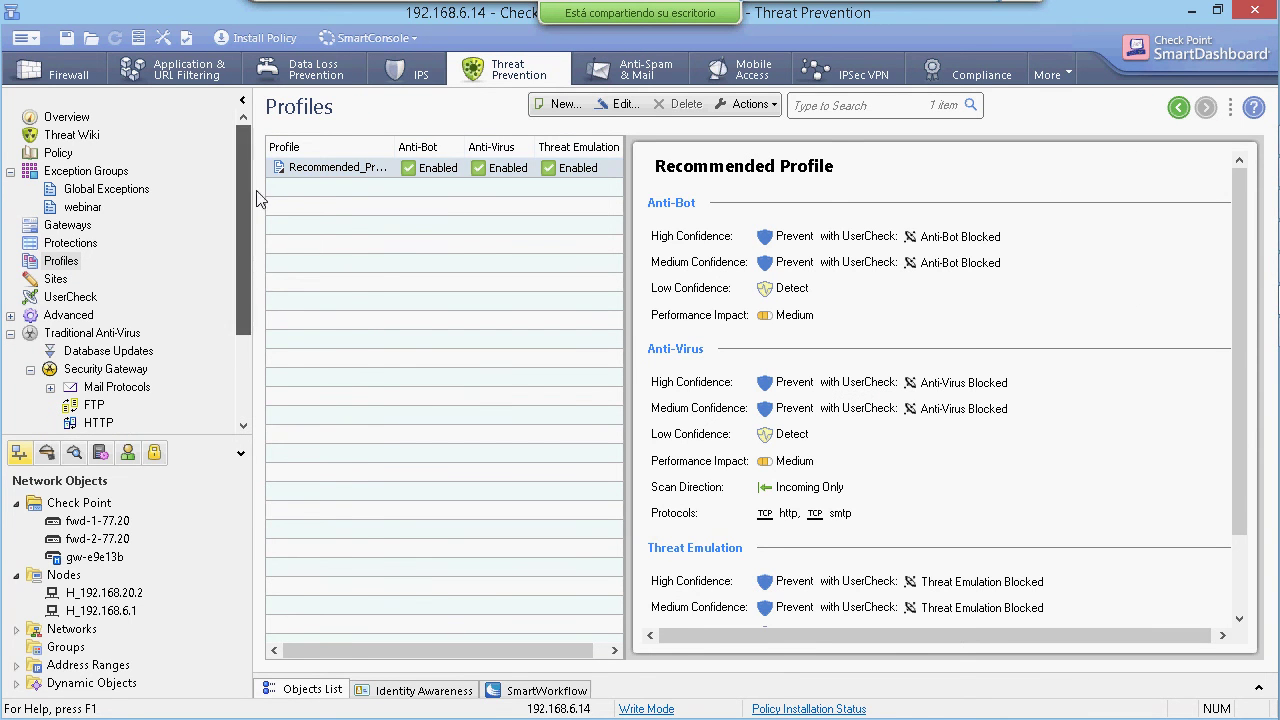
Check the profile choices offered for the action of rule 1 in the Threat Prevention policy.
left_click(57, 155)
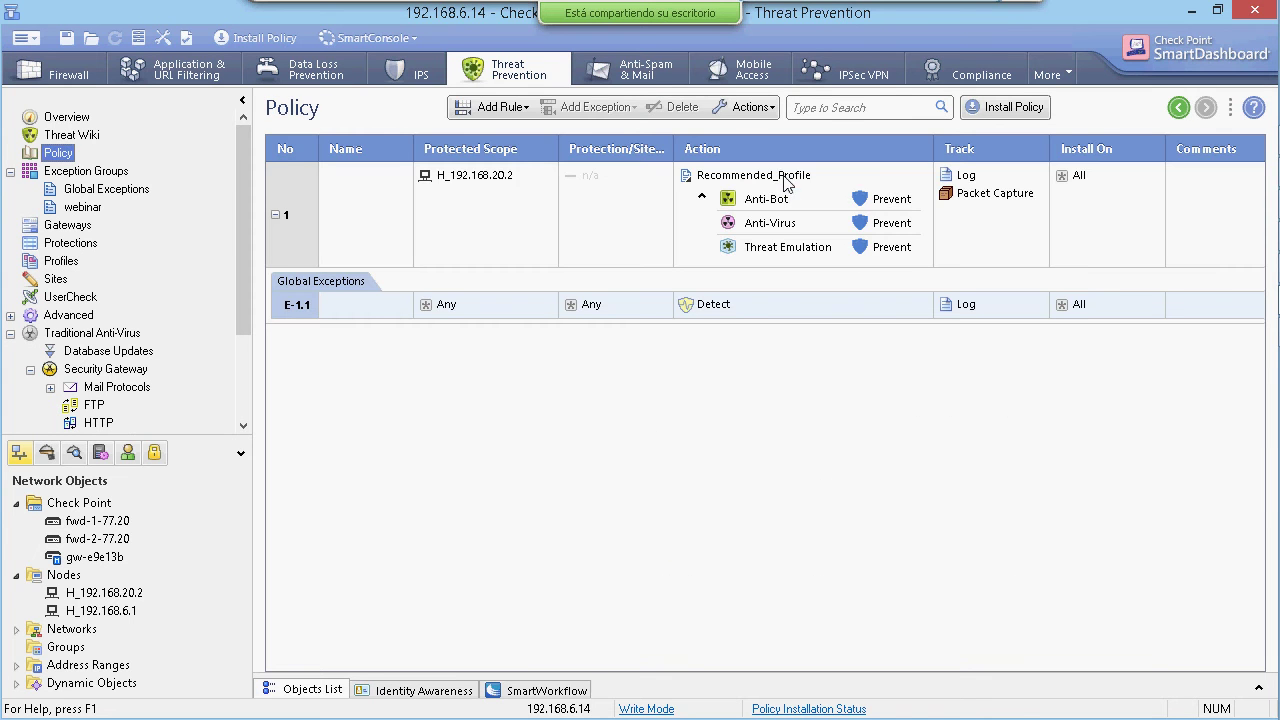
left_click(783, 178)
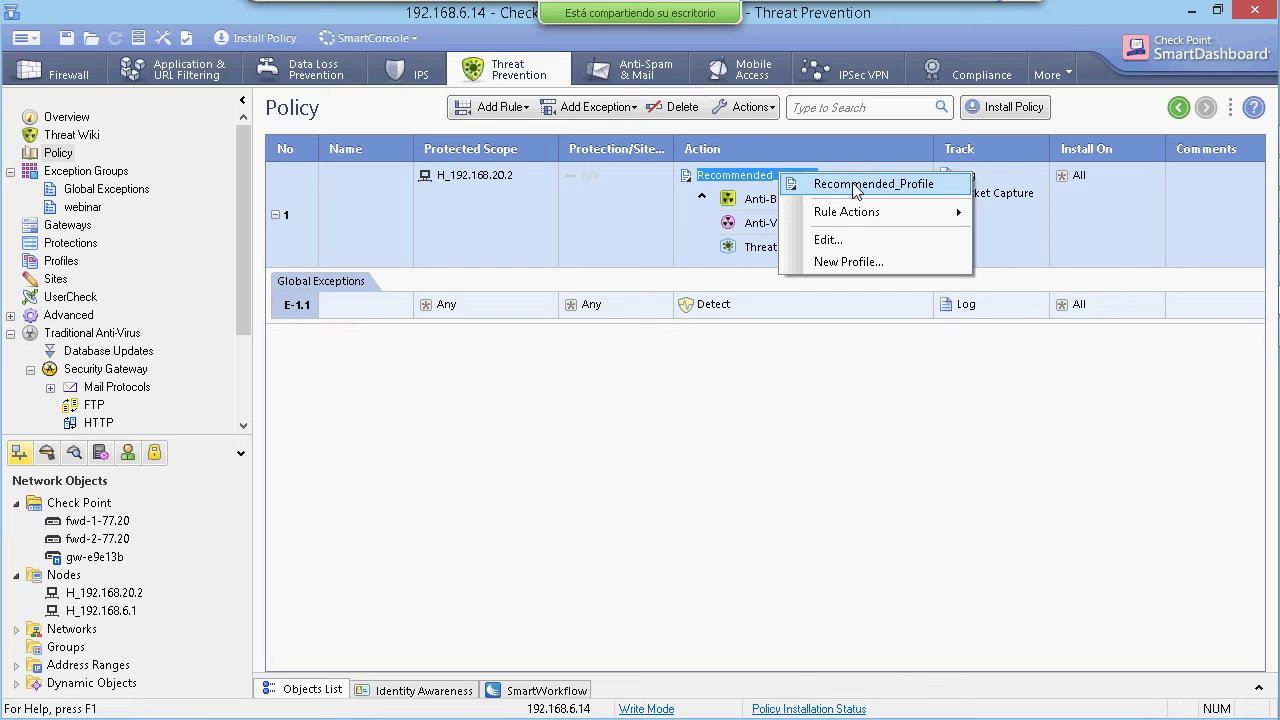
left_click(72, 264)
Start a new Threat Prevention profile and name it nuevo_perfil.
left_click(72, 264)
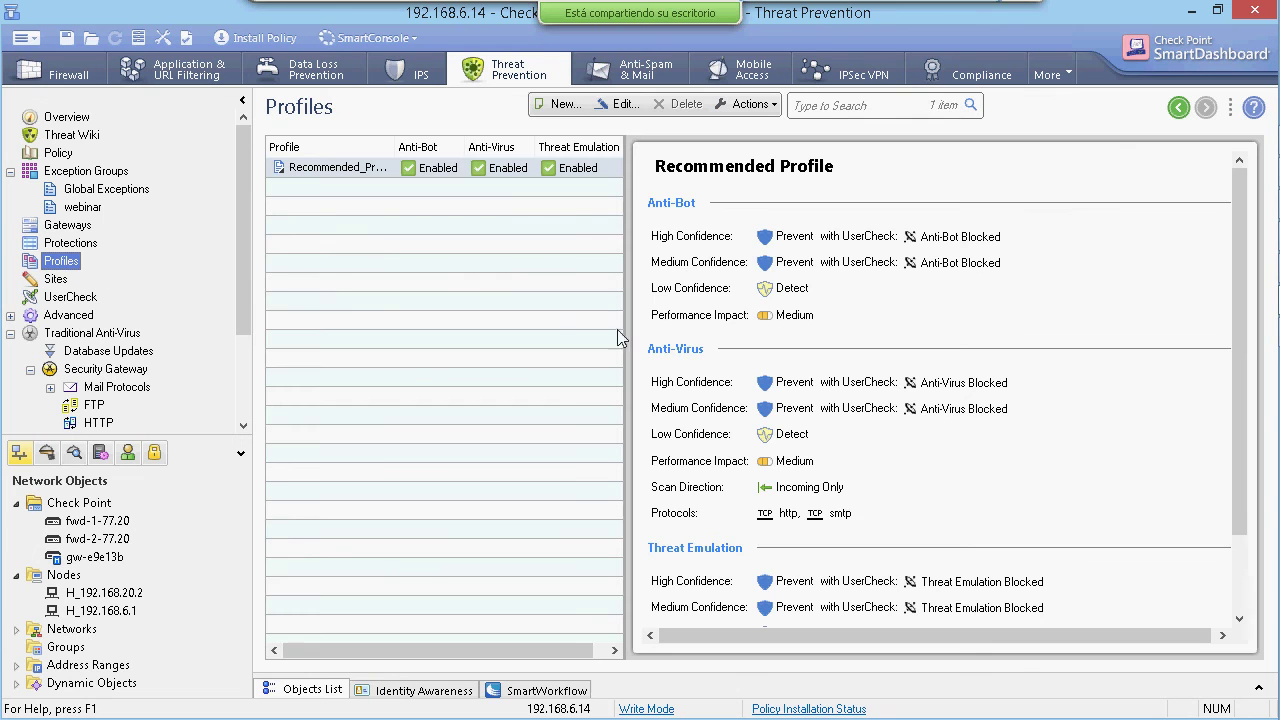
left_click(572, 106)
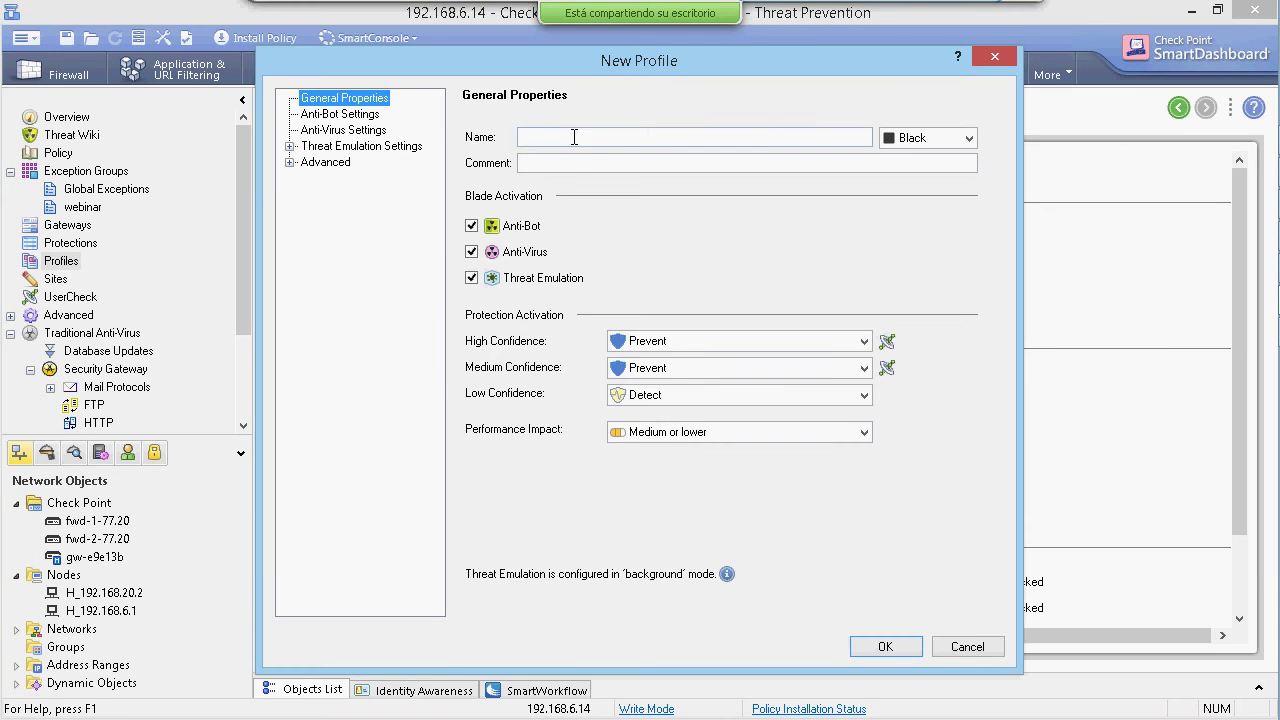
left_click(574, 137)
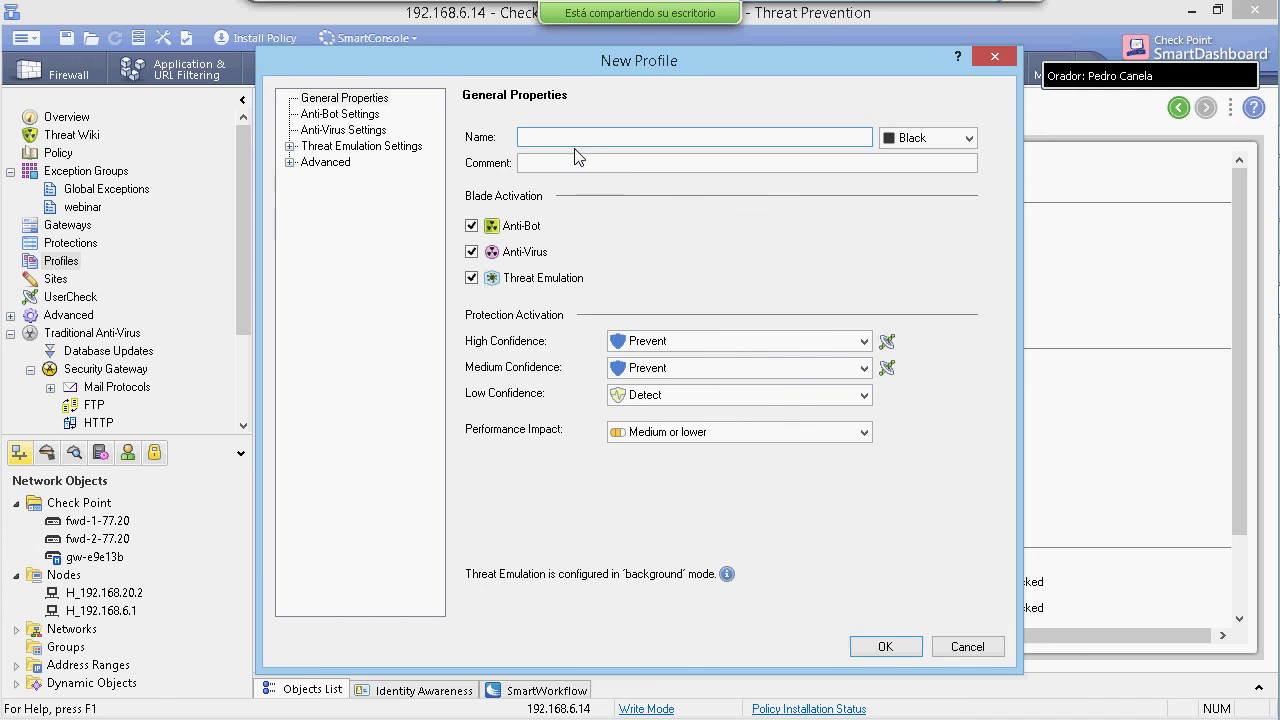
left_click(365, 130)
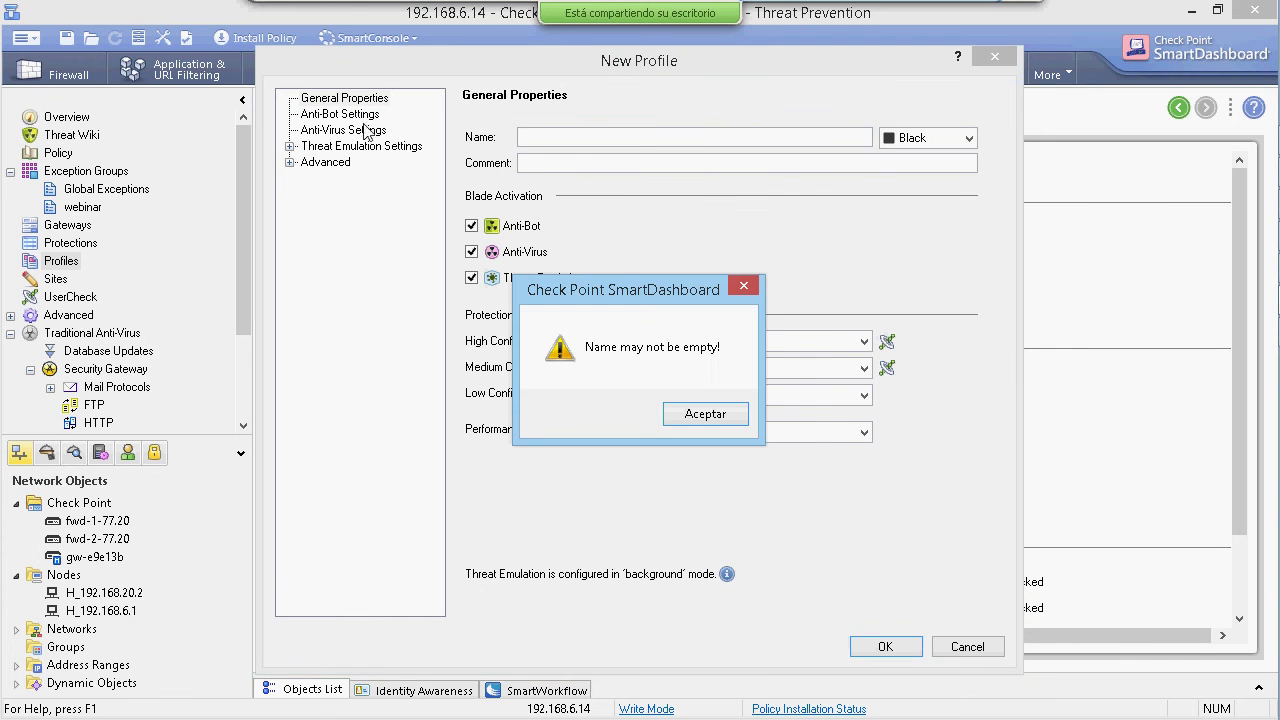
left_click(705, 413)
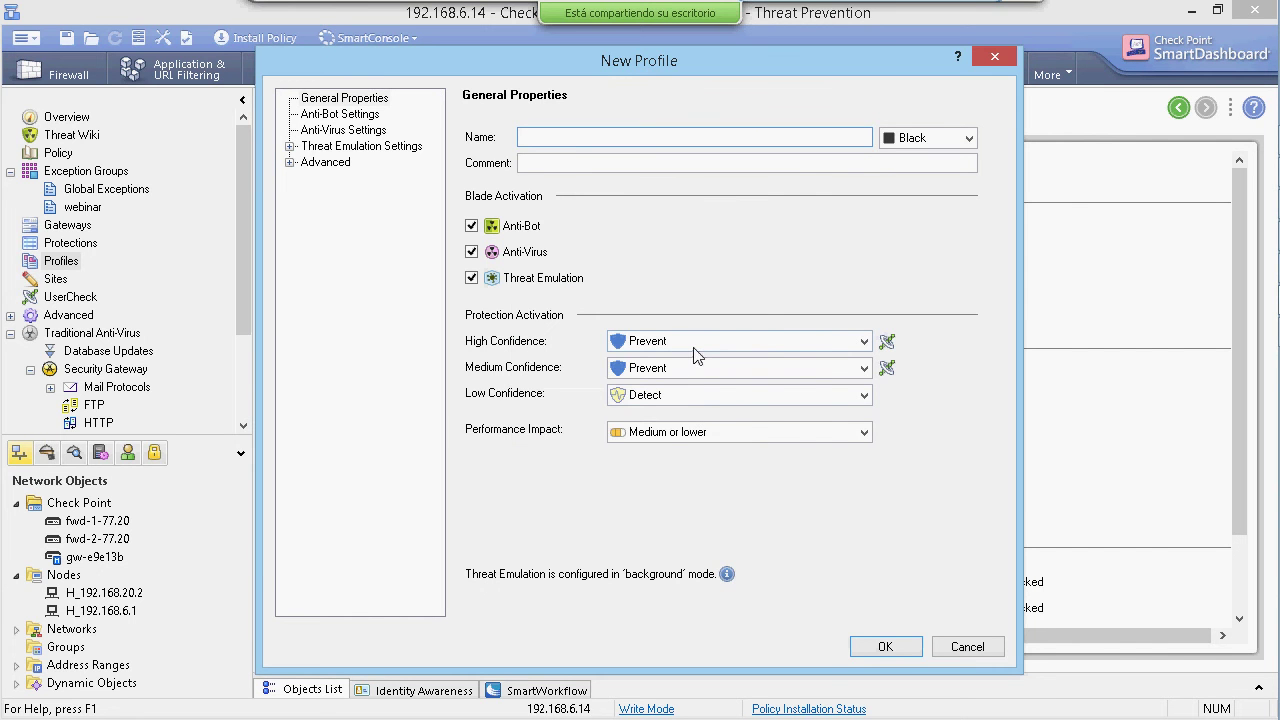
type("nuevo_perfil")
Look over the new profile's Anti-Bot, Anti-Virus, Threat Emulation and Advanced sections, ending back at its general properties.
left_click(345, 117)
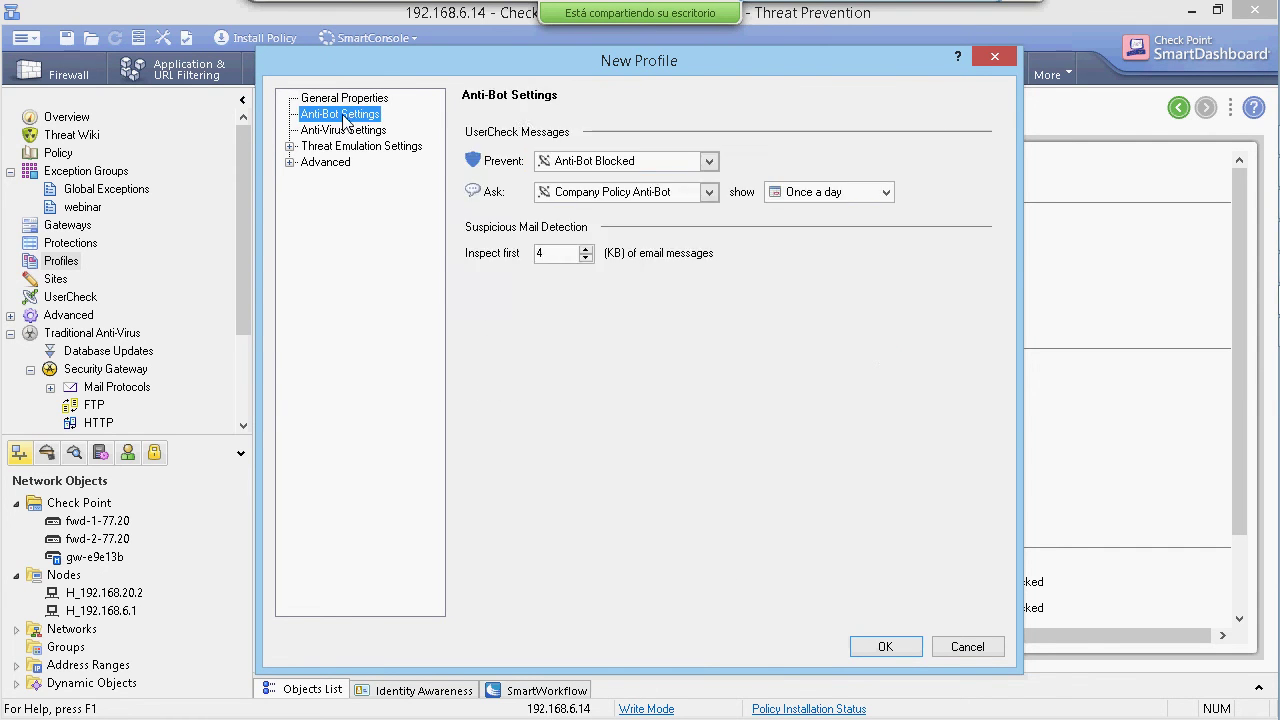
left_click(348, 131)
left_click(345, 148)
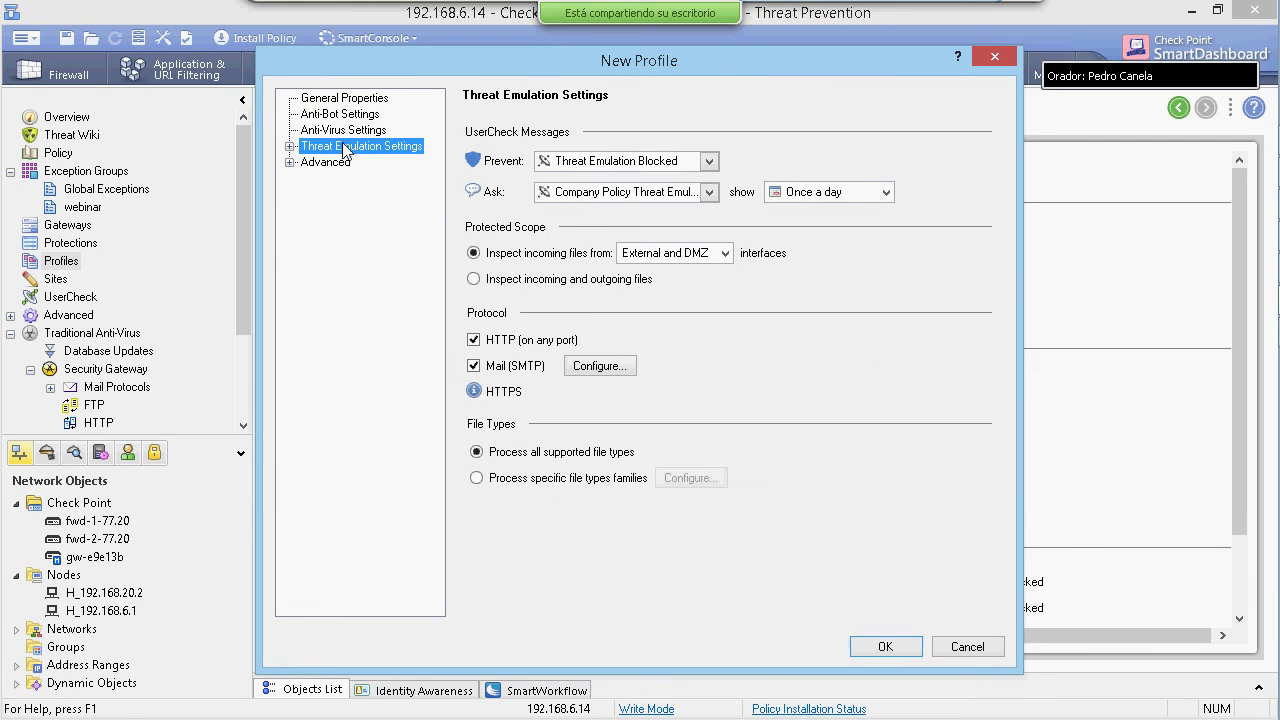
left_click(290, 163)
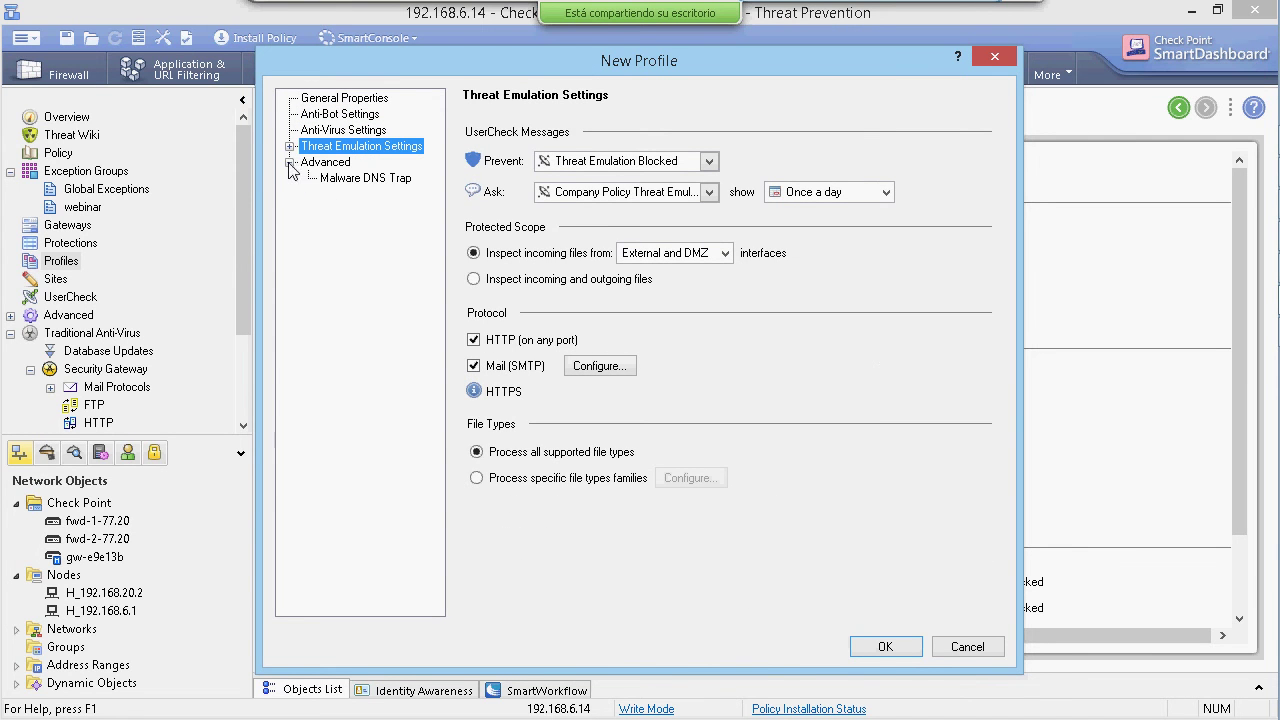
left_click(290, 163)
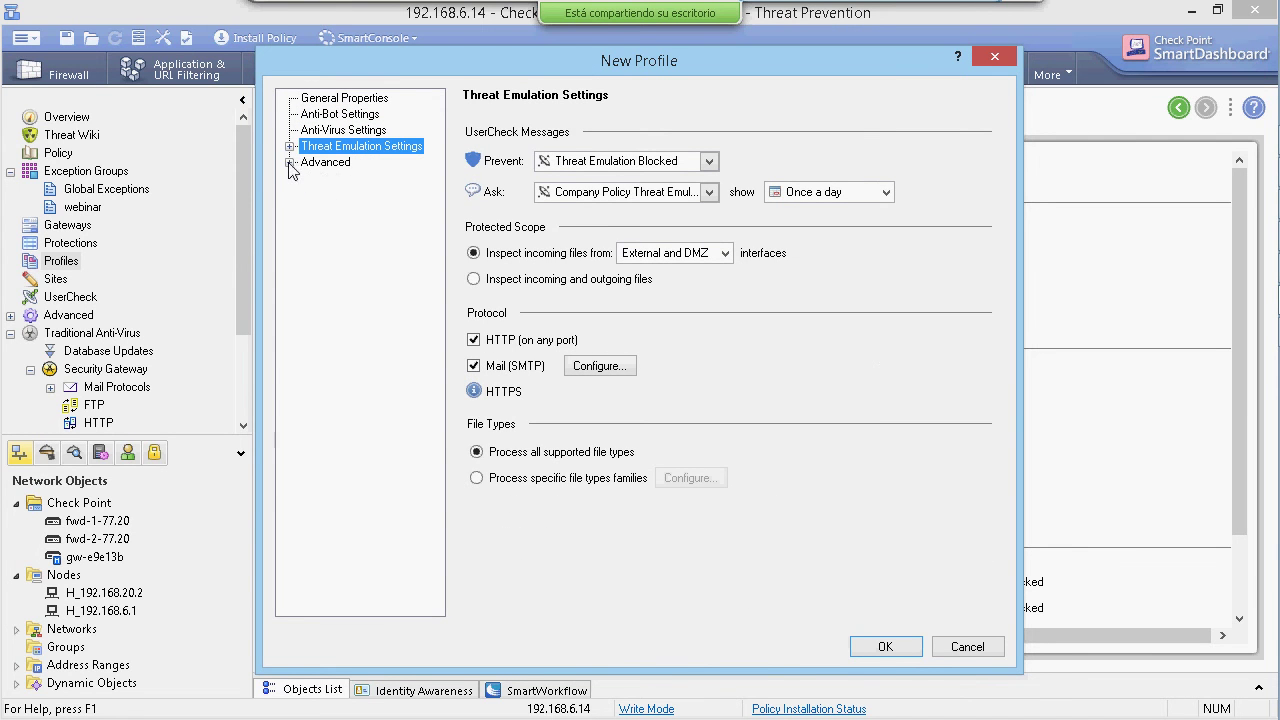
left_click(342, 131)
left_click(352, 99)
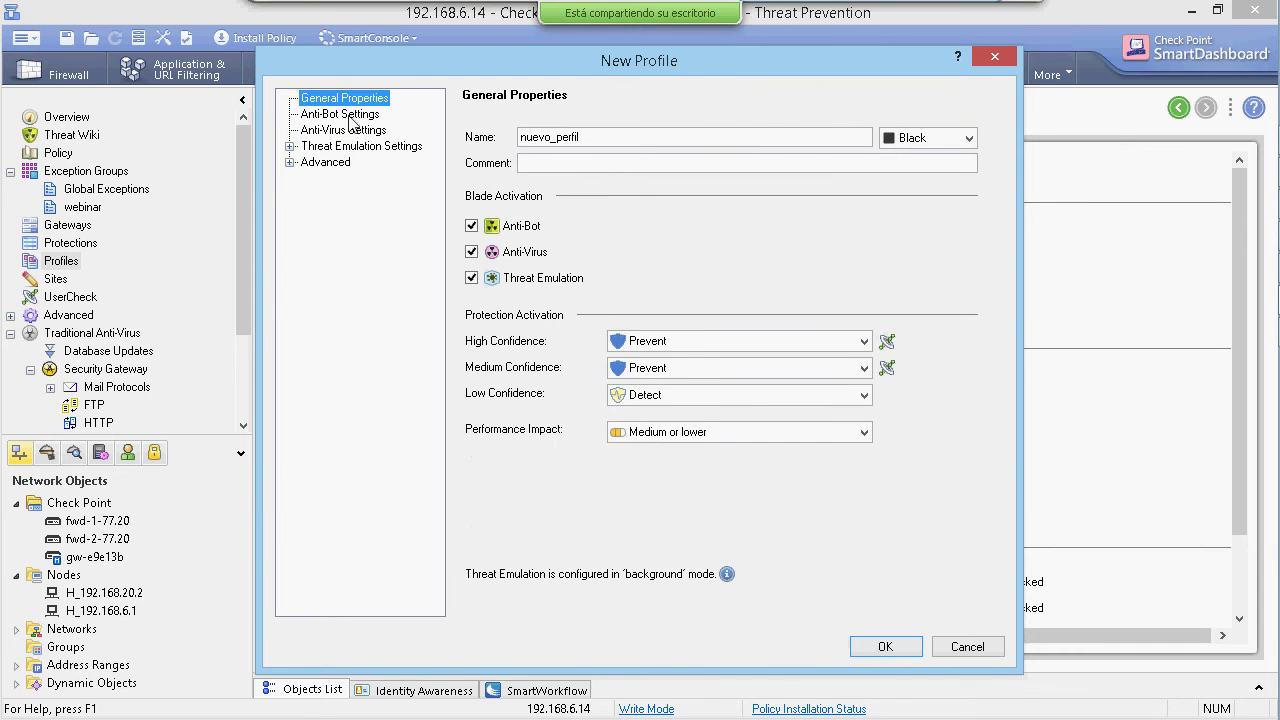
Deactivate the Threat Emulation blade in the new profile, keeping Anti-Bot and Anti-Virus activated.
left_click(654, 136)
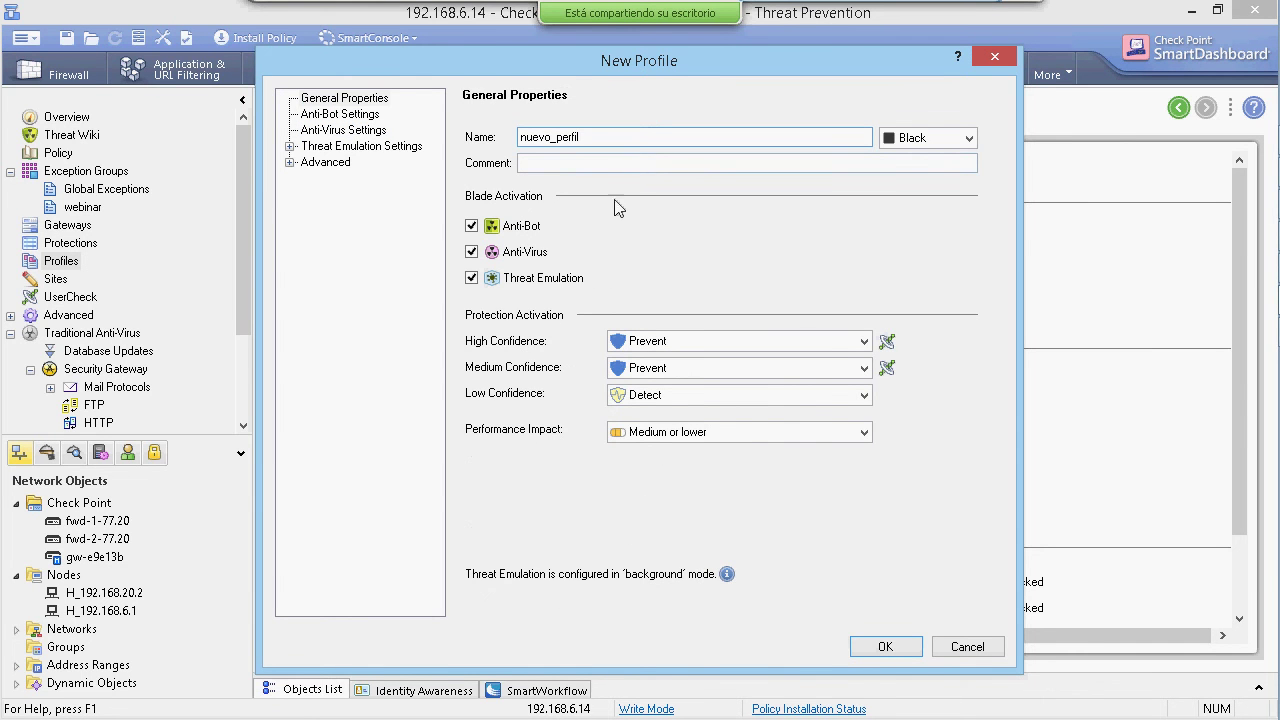
left_click(472, 278)
left_click(472, 252)
left_click(472, 226)
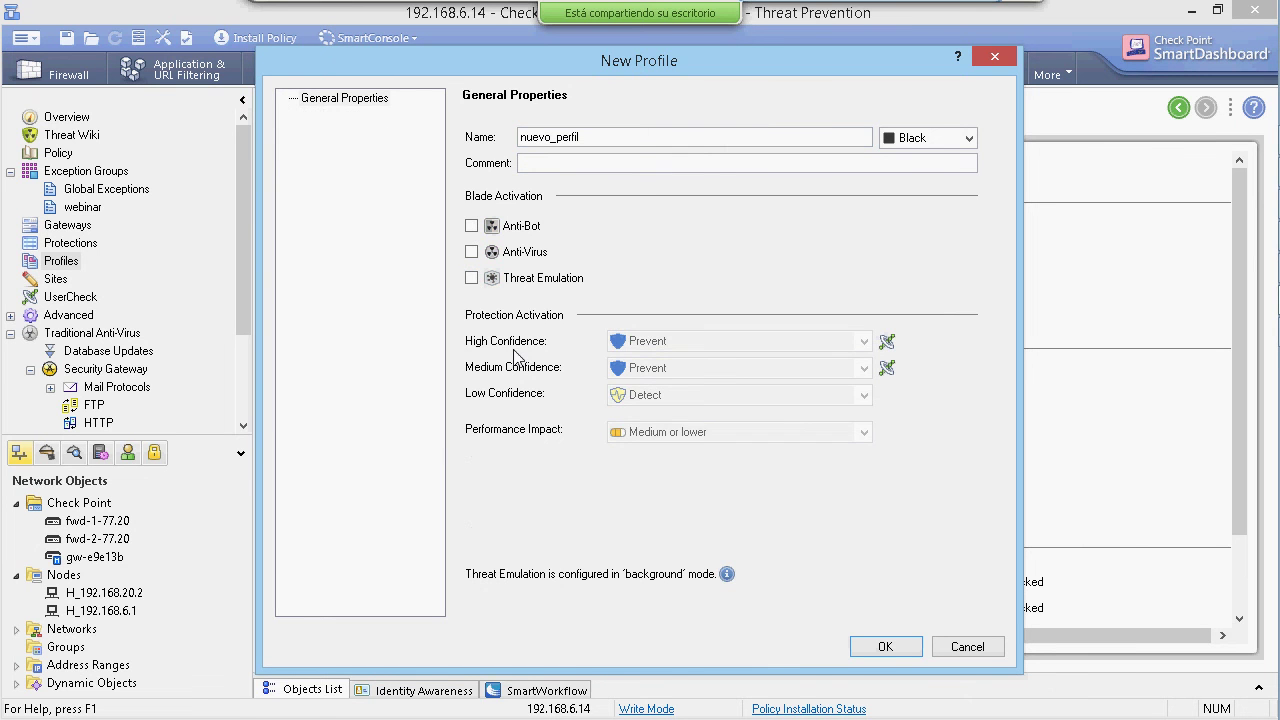
left_click(472, 226)
left_click(471, 252)
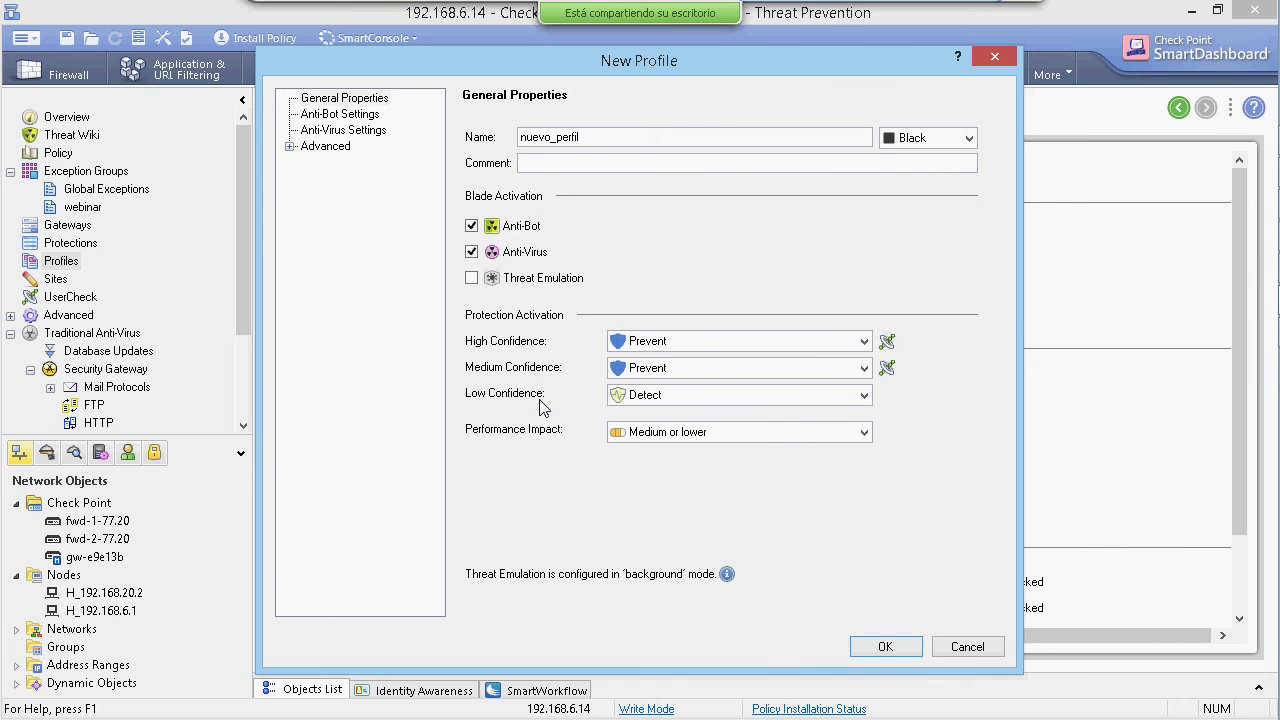
Review the action choices for low-confidence protections in the new profile without changing the selection.
left_click(864, 396)
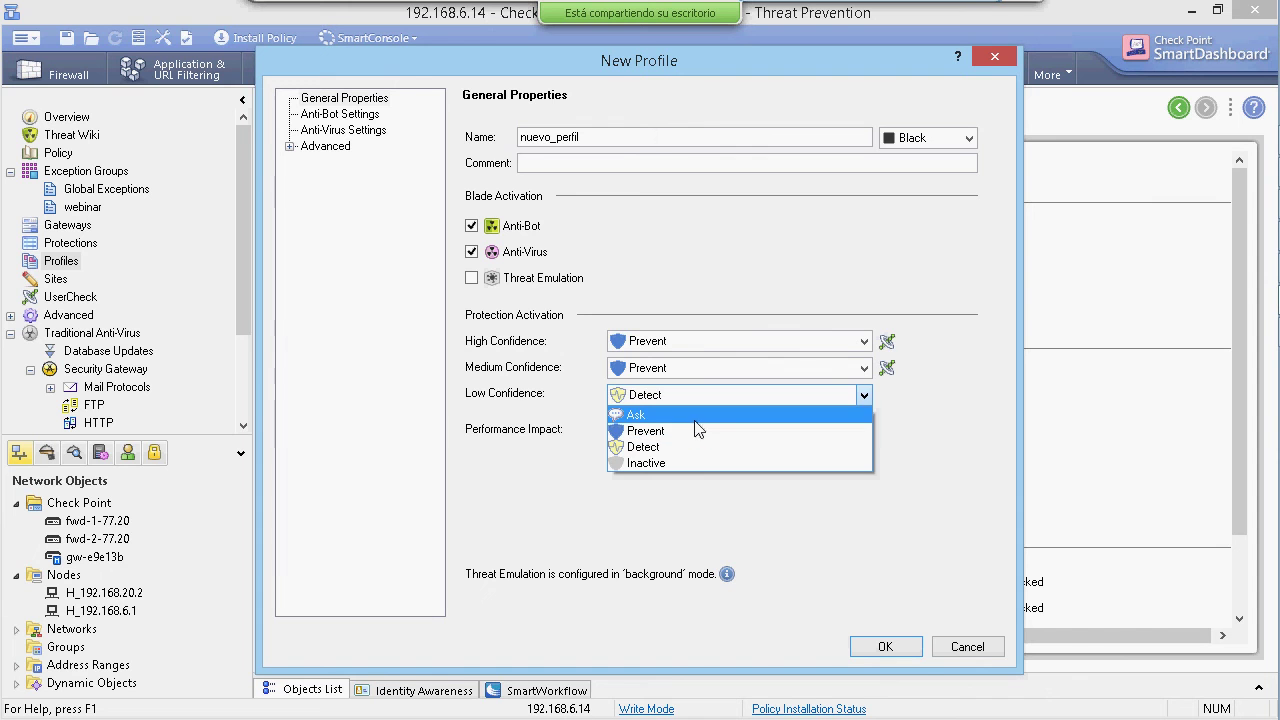
left_click(405, 510)
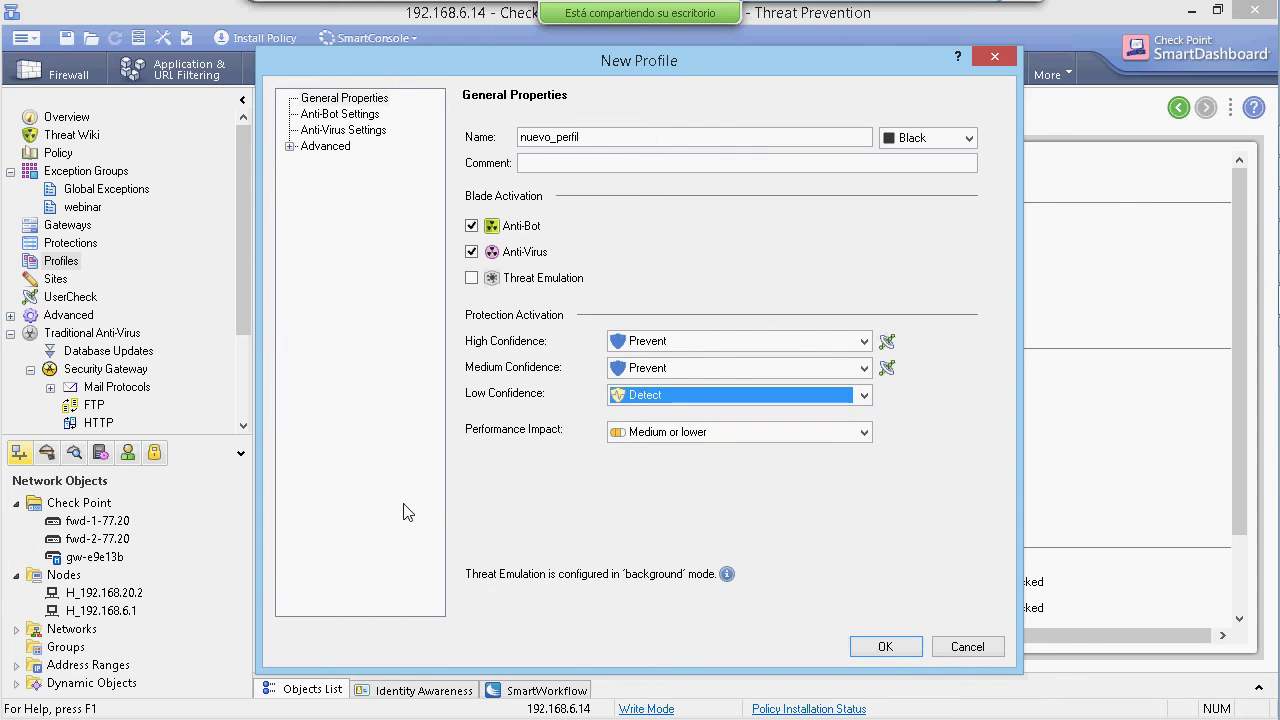
mouse_move(887, 370)
Review the new profile's Anti-Bot settings, including the amount of each email message inspected for suspicious mail.
left_click(352, 115)
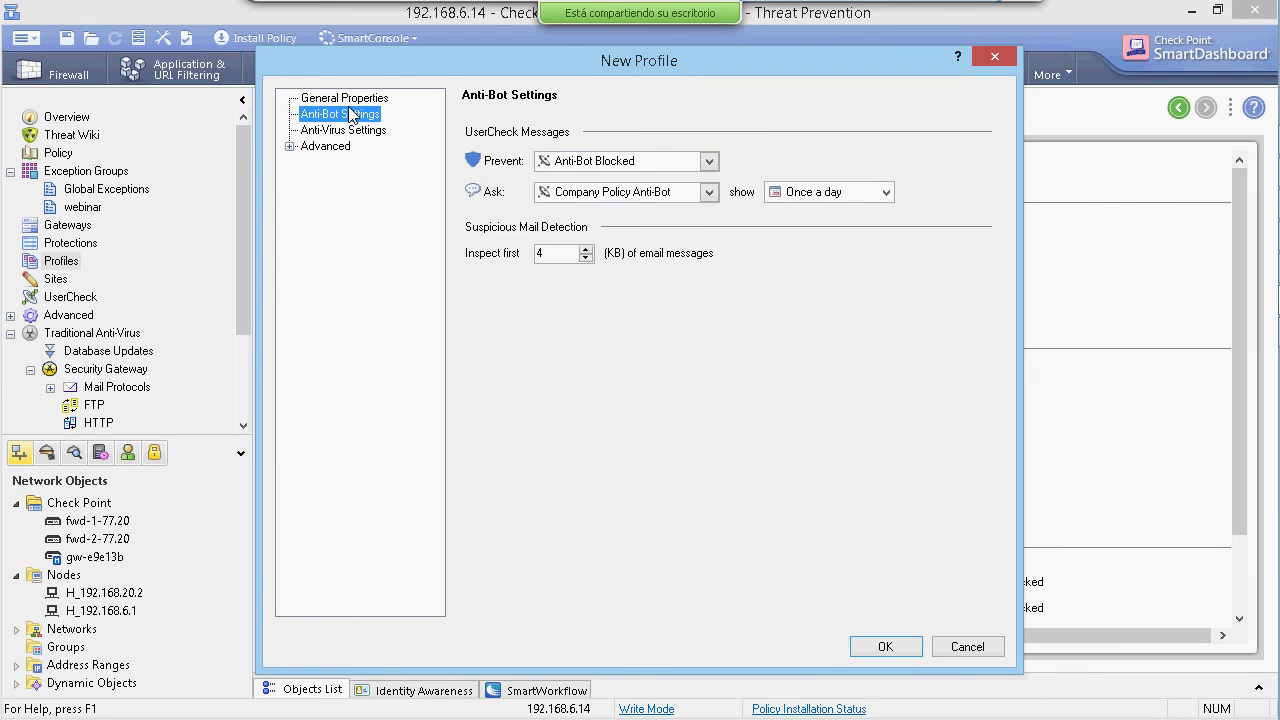
left_click(349, 119)
double_click(540, 253)
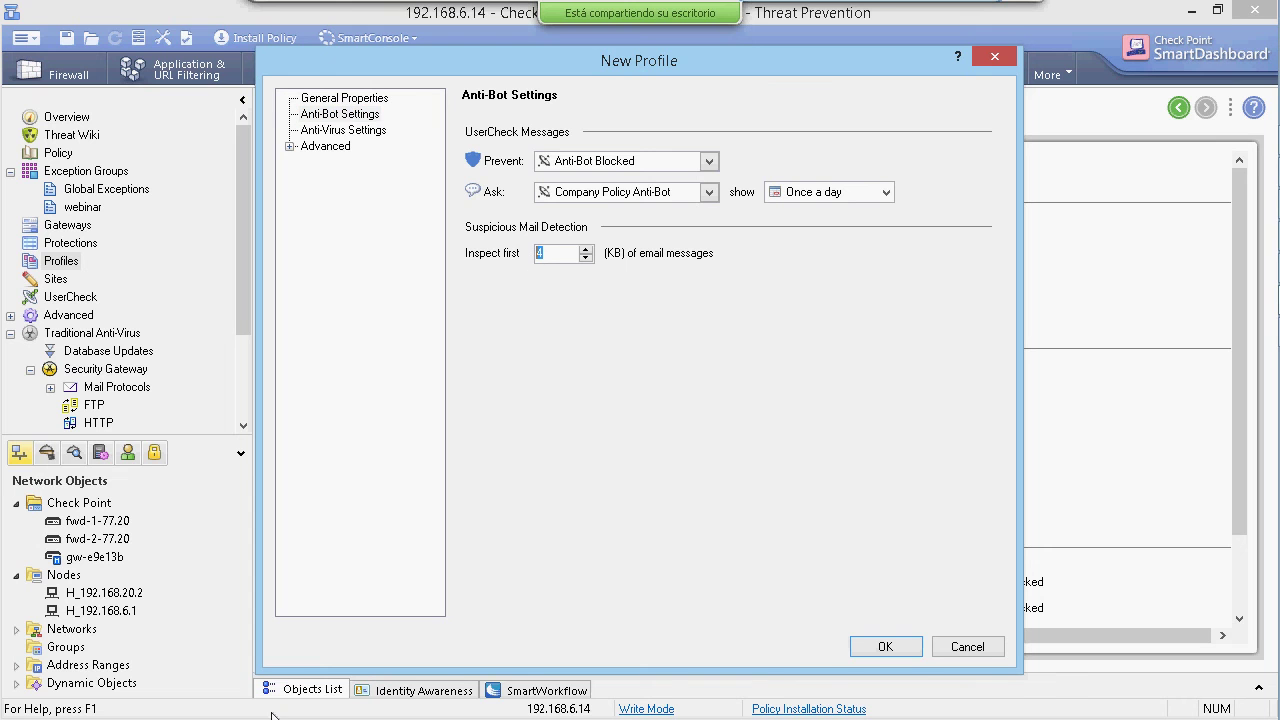
left_click(560, 253)
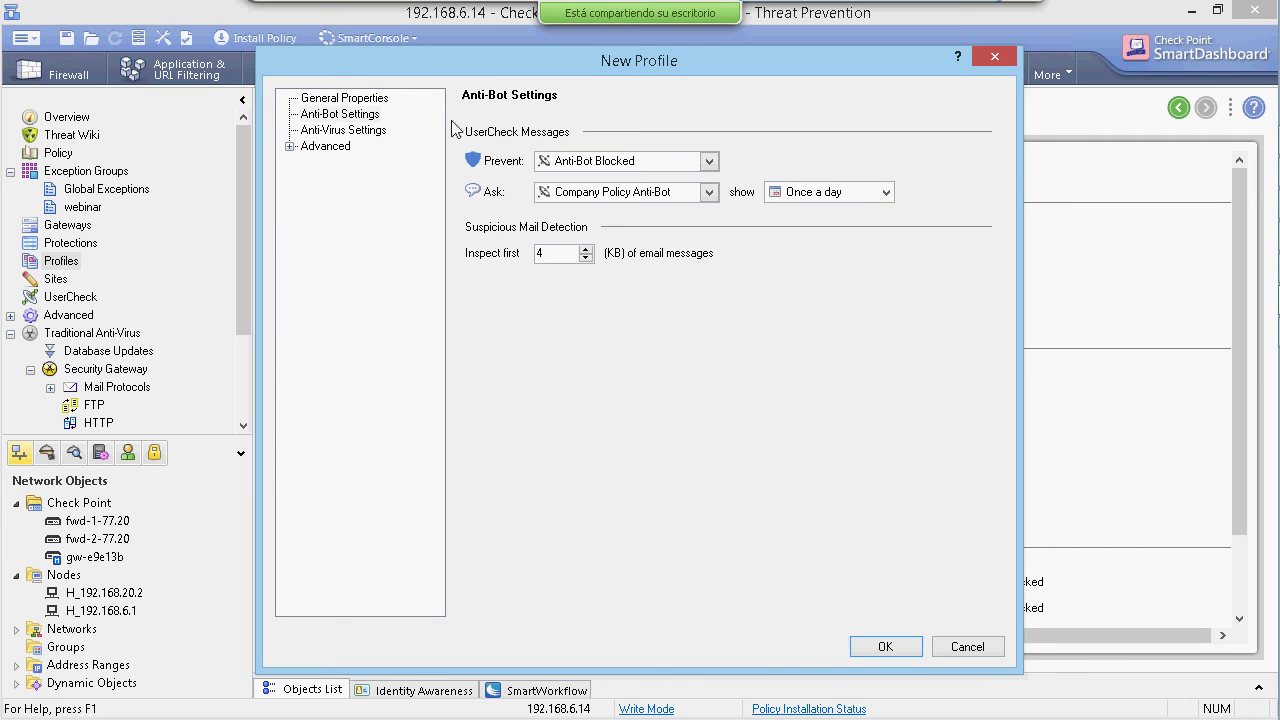
Review the protected scope options in the Anti-Virus settings, trying incoming and outgoing inspection before restoring incoming files from External and DMZ interfaces.
left_click(336, 130)
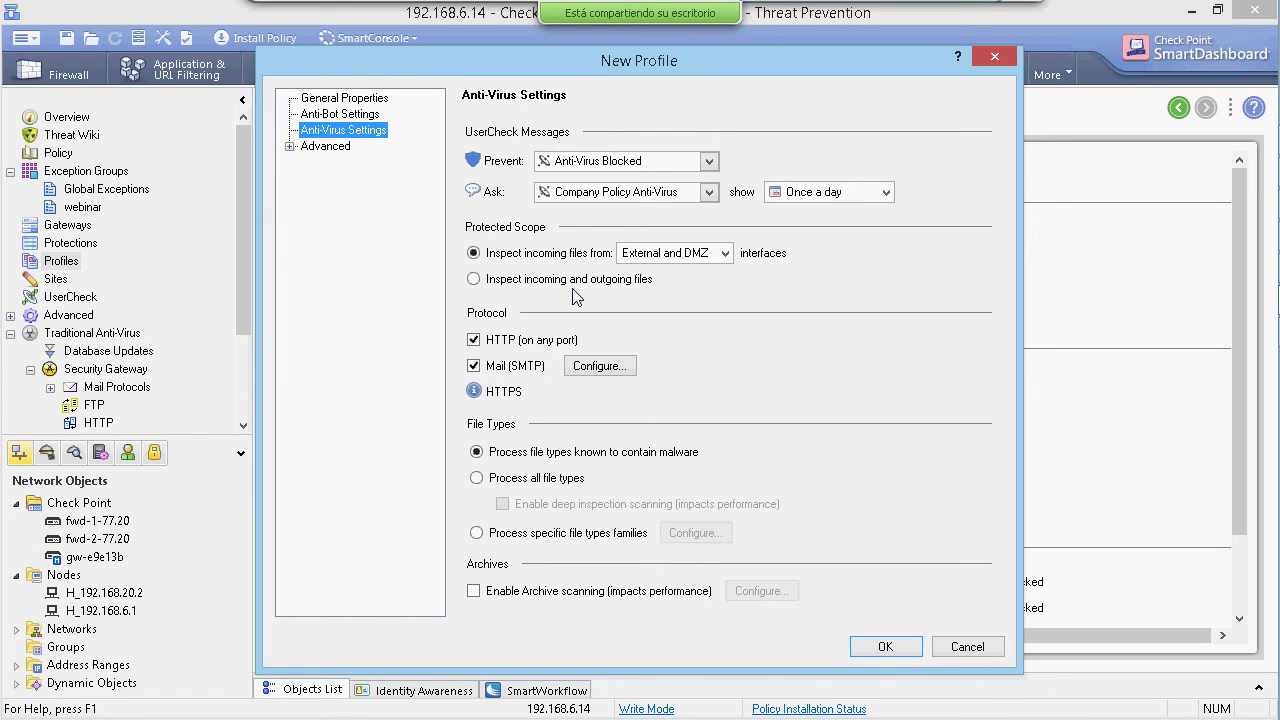
left_click(684, 253)
left_click(725, 254)
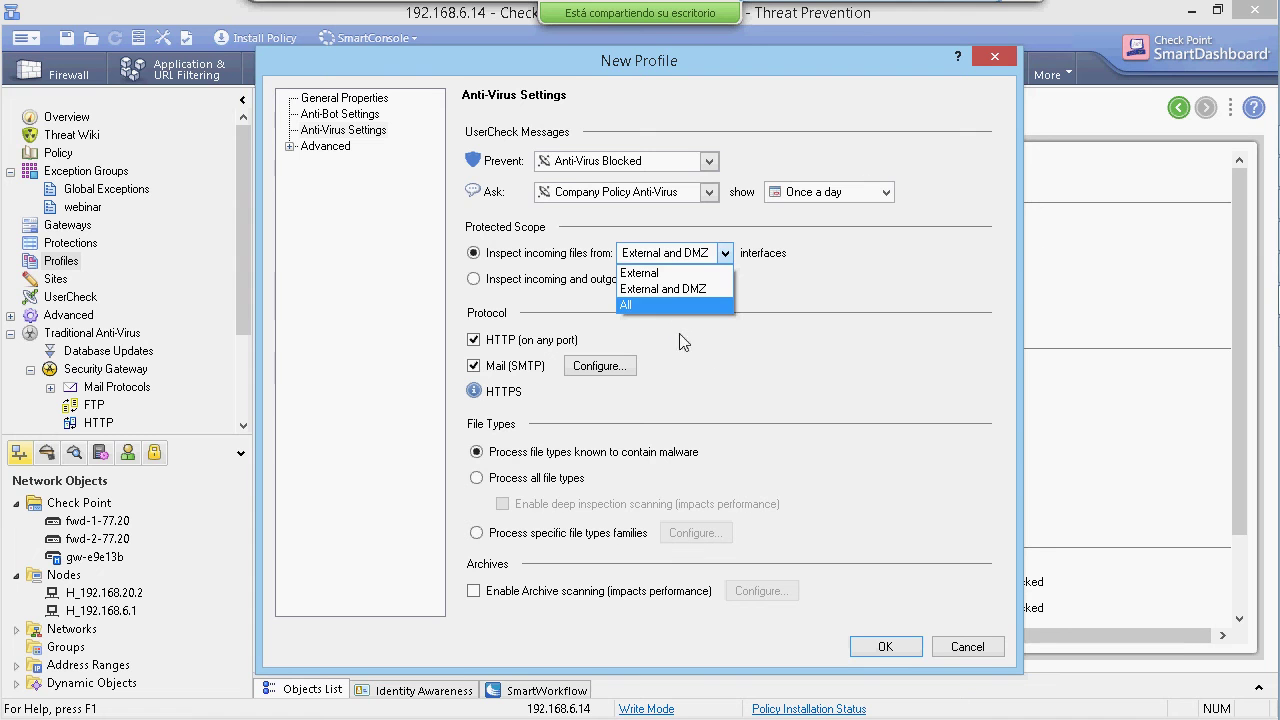
left_click(743, 361)
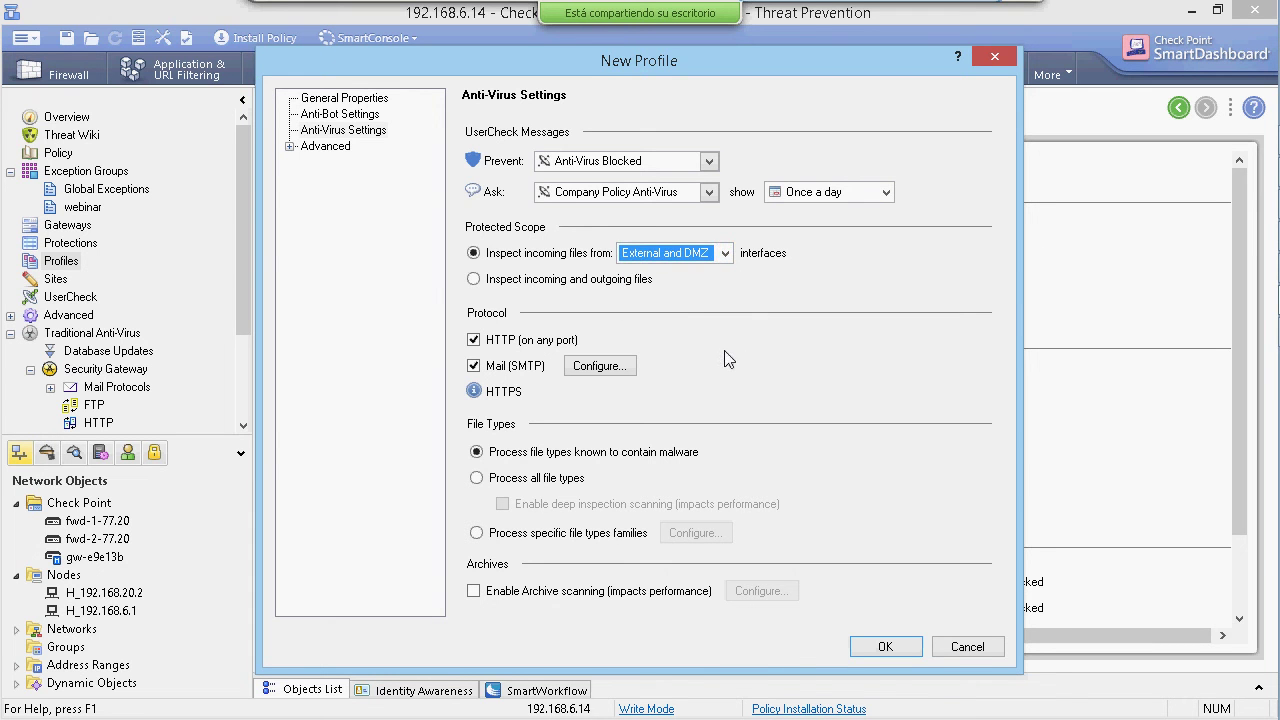
left_click(474, 281)
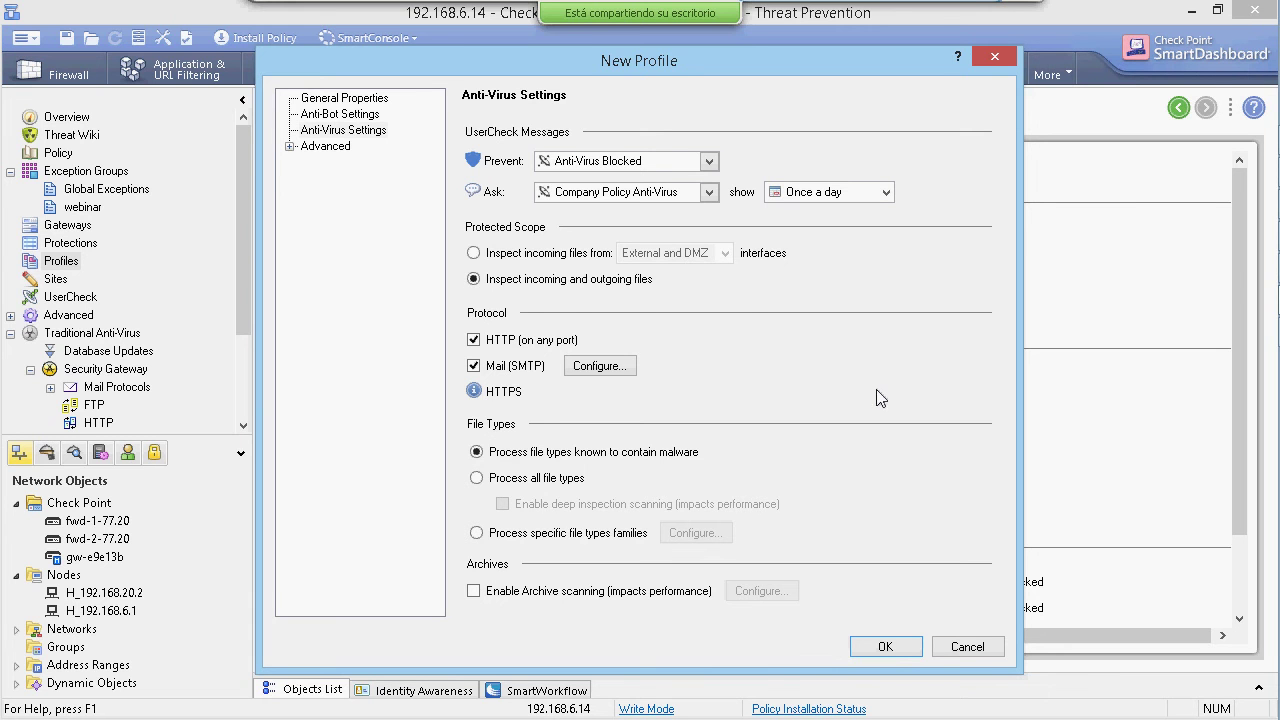
left_click(474, 253)
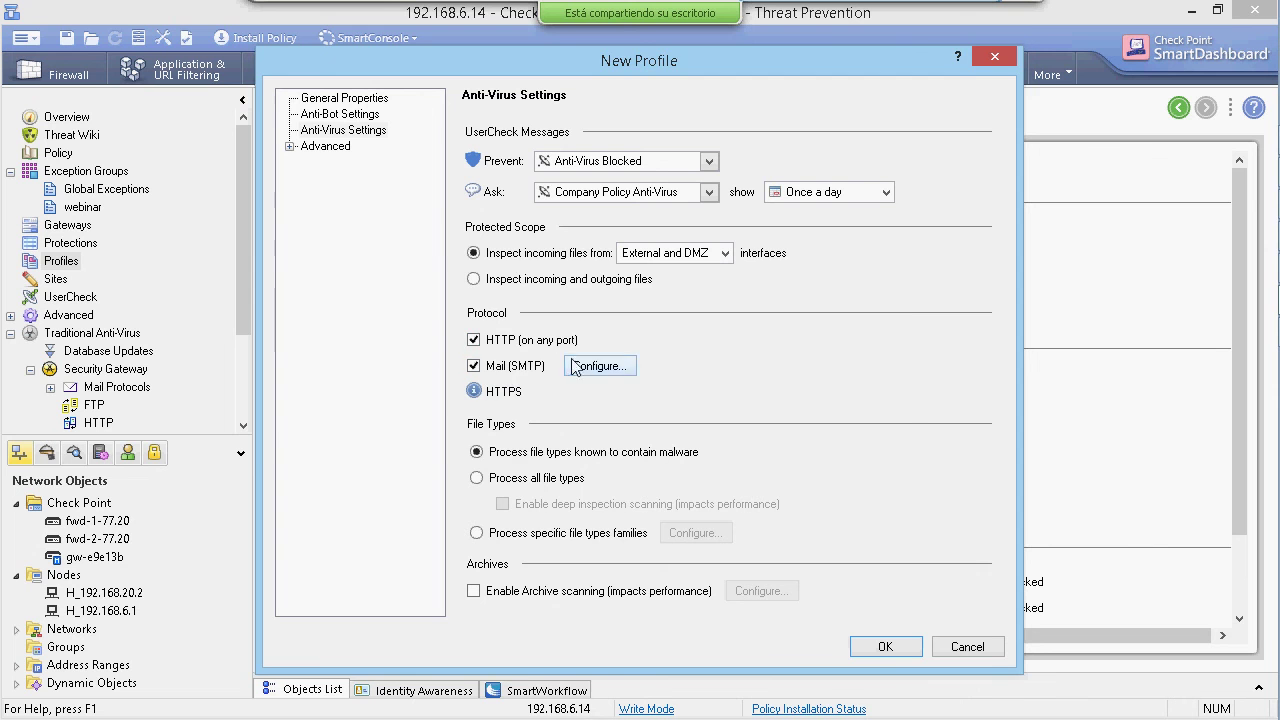
Open the mail (SMTP) configuration of the Anti-Virus settings and move its dialog clear of the protocol options.
left_click(630, 367)
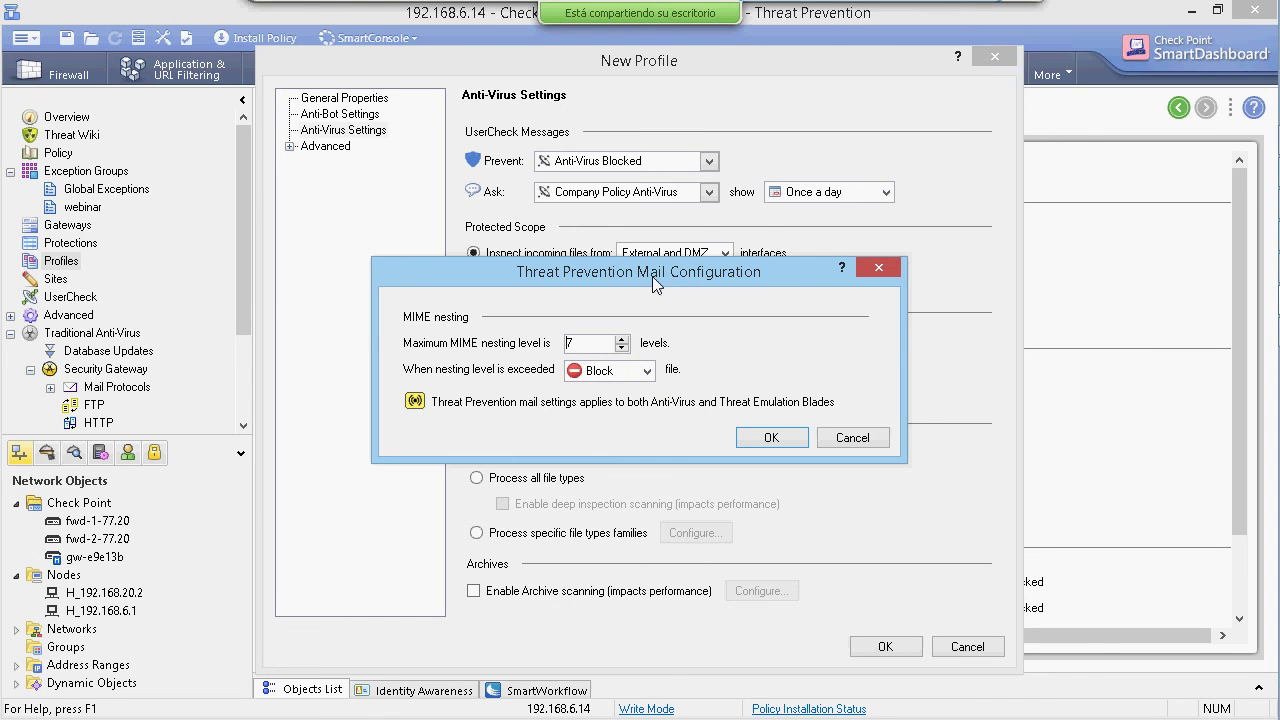
left_click_drag(653, 284, 706, 139)
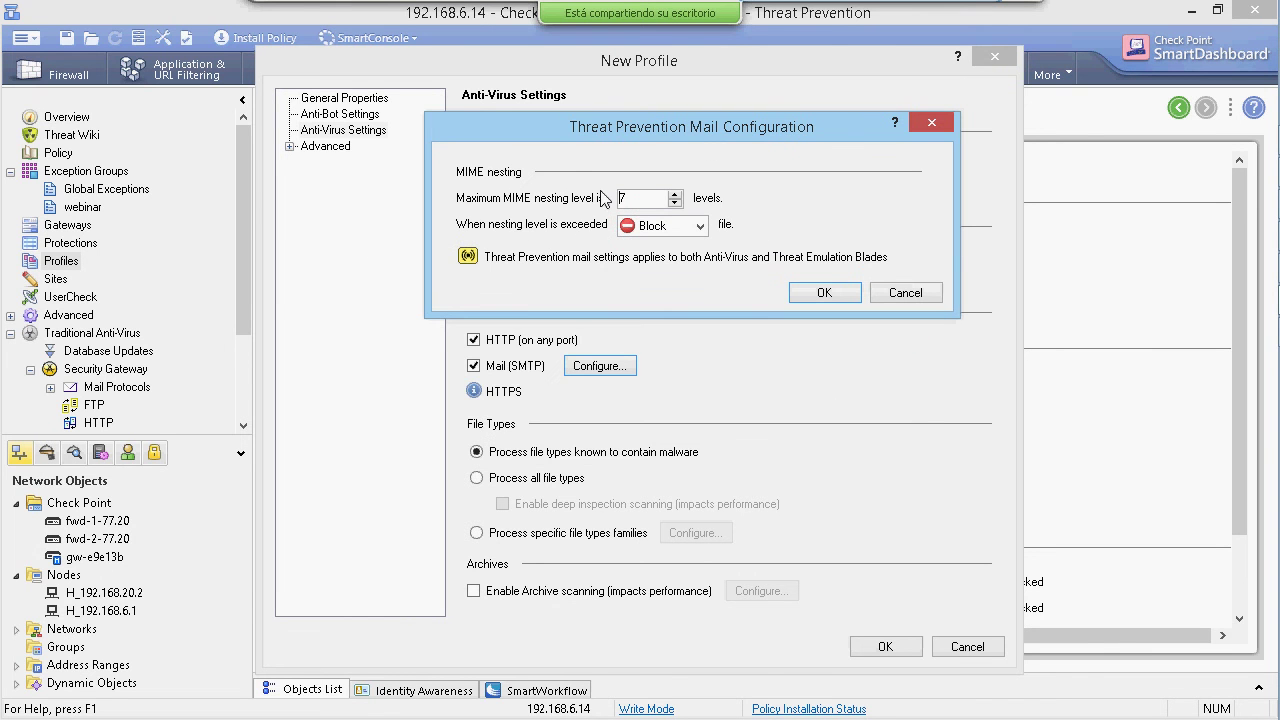
Review the new profile's maximum MIME nesting level and exceeded-level action for mail, and discard the profile.
left_click_drag(655, 200, 596, 205)
left_click(655, 197)
left_click(683, 229)
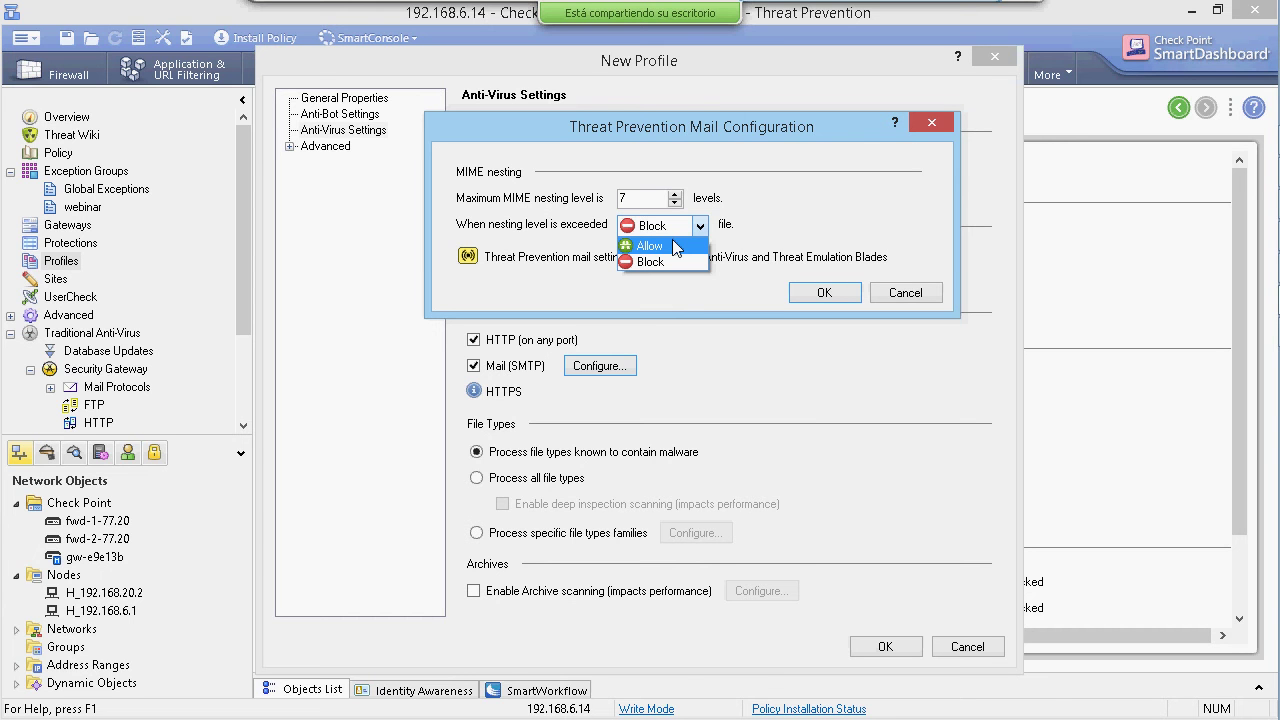
left_click(822, 226)
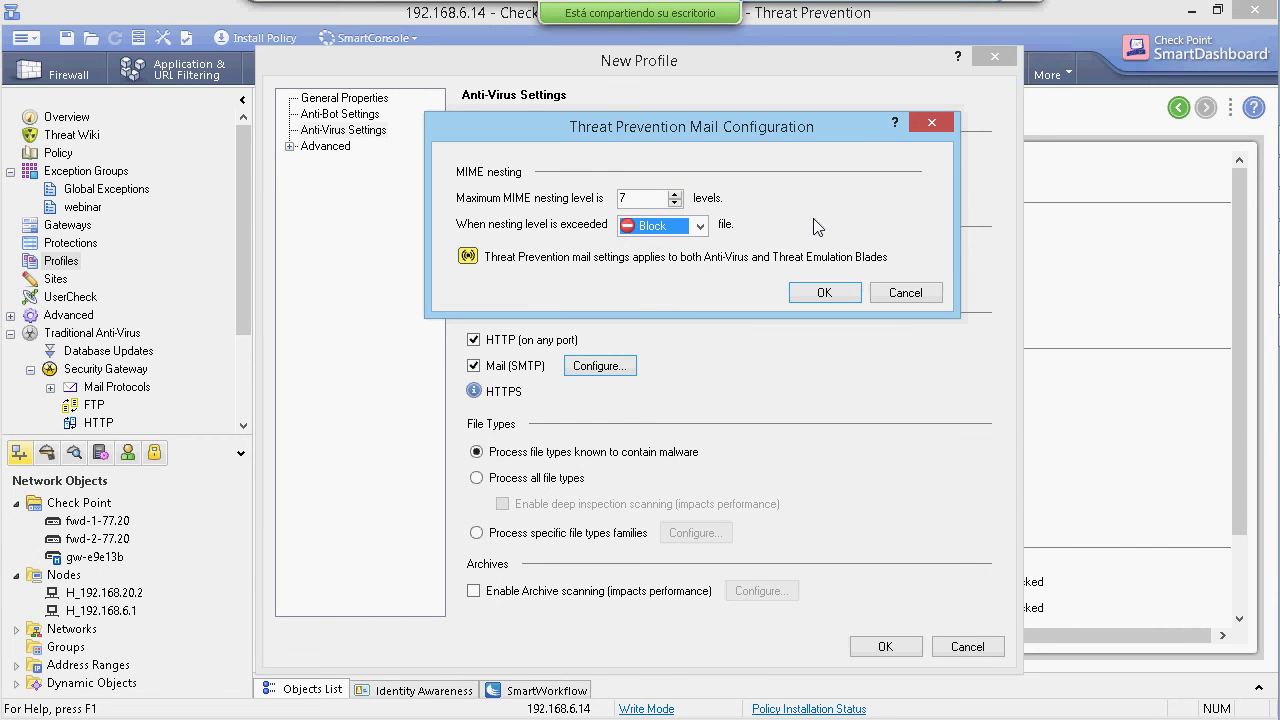
left_click(919, 290)
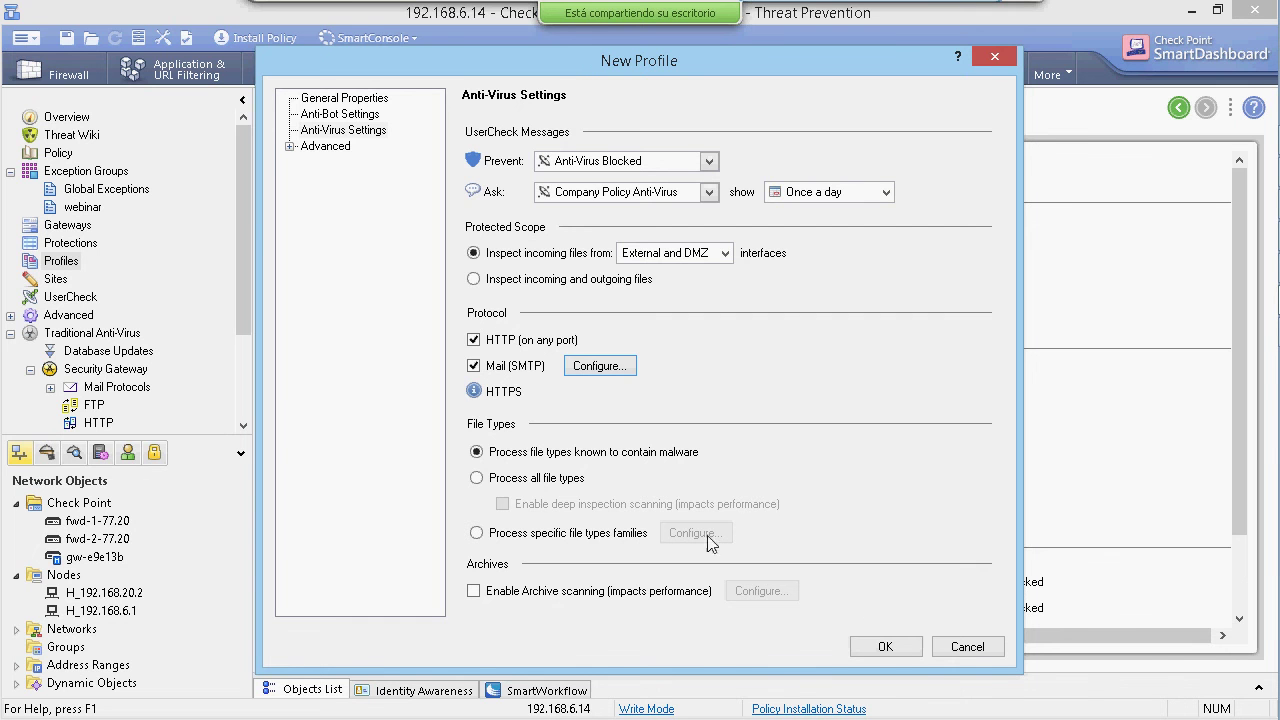
left_click(966, 646)
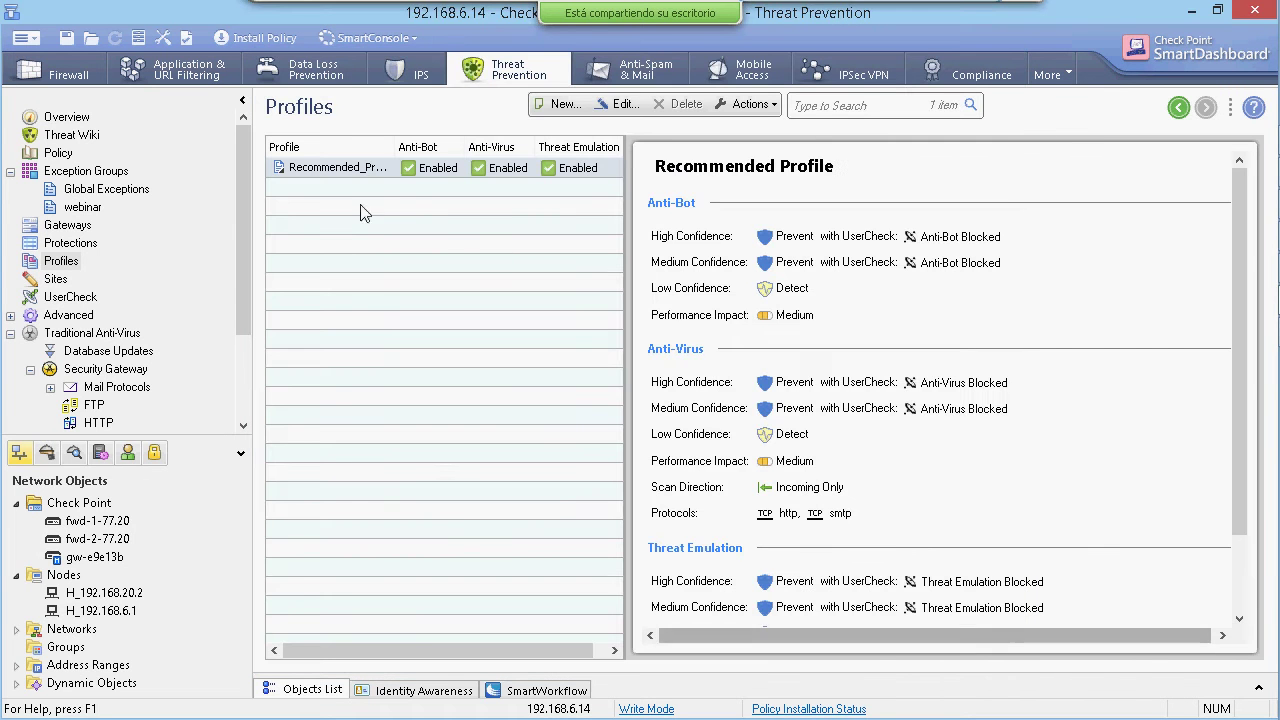
Examine the previews of the UserCheck messages from Anti-Bot Blocked to Company Policy Threat Emulation, with the Name column widened.
left_click(84, 301)
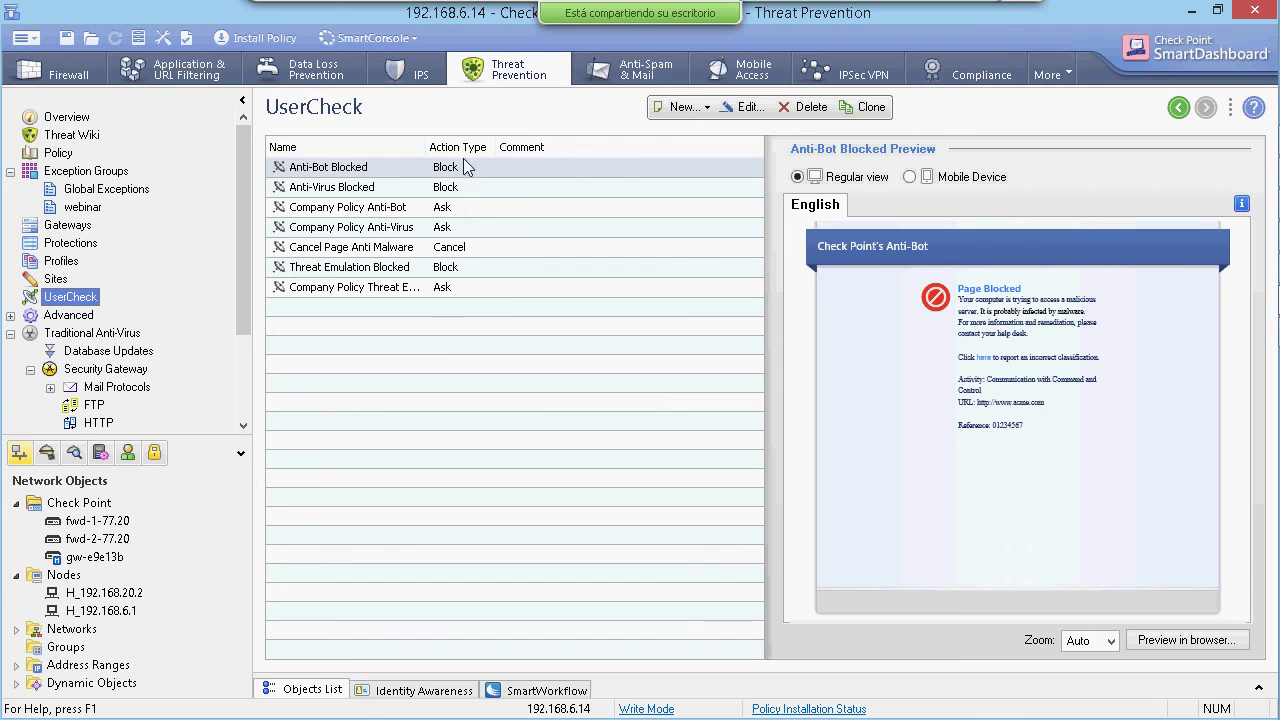
left_click_drag(425, 150, 505, 186)
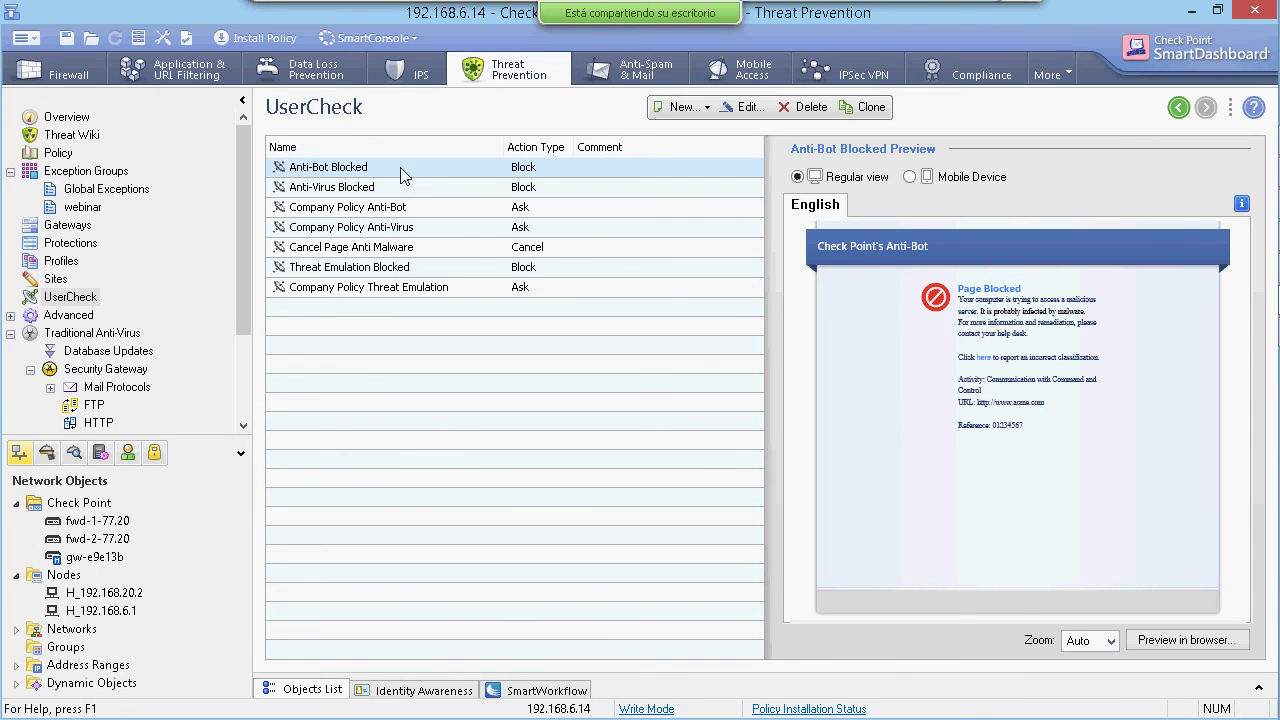
left_click(342, 192)
left_click(348, 208)
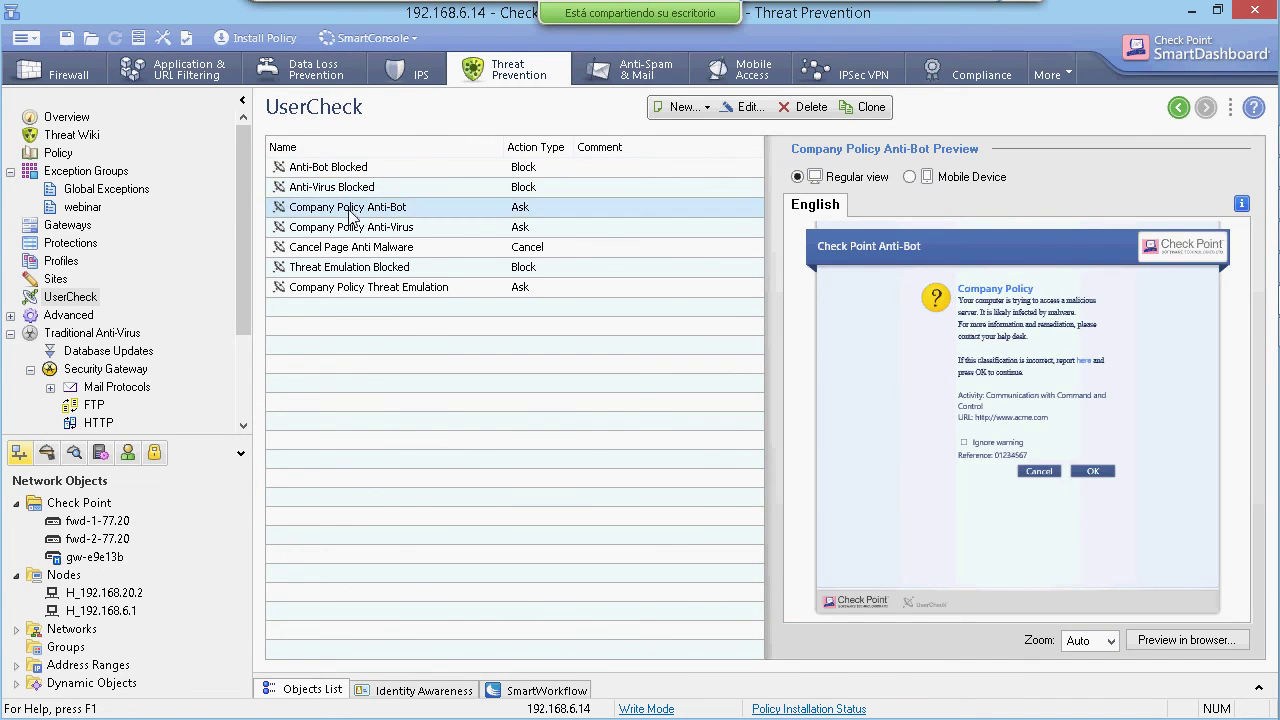
left_click(350, 227)
left_click(353, 249)
left_click(350, 267)
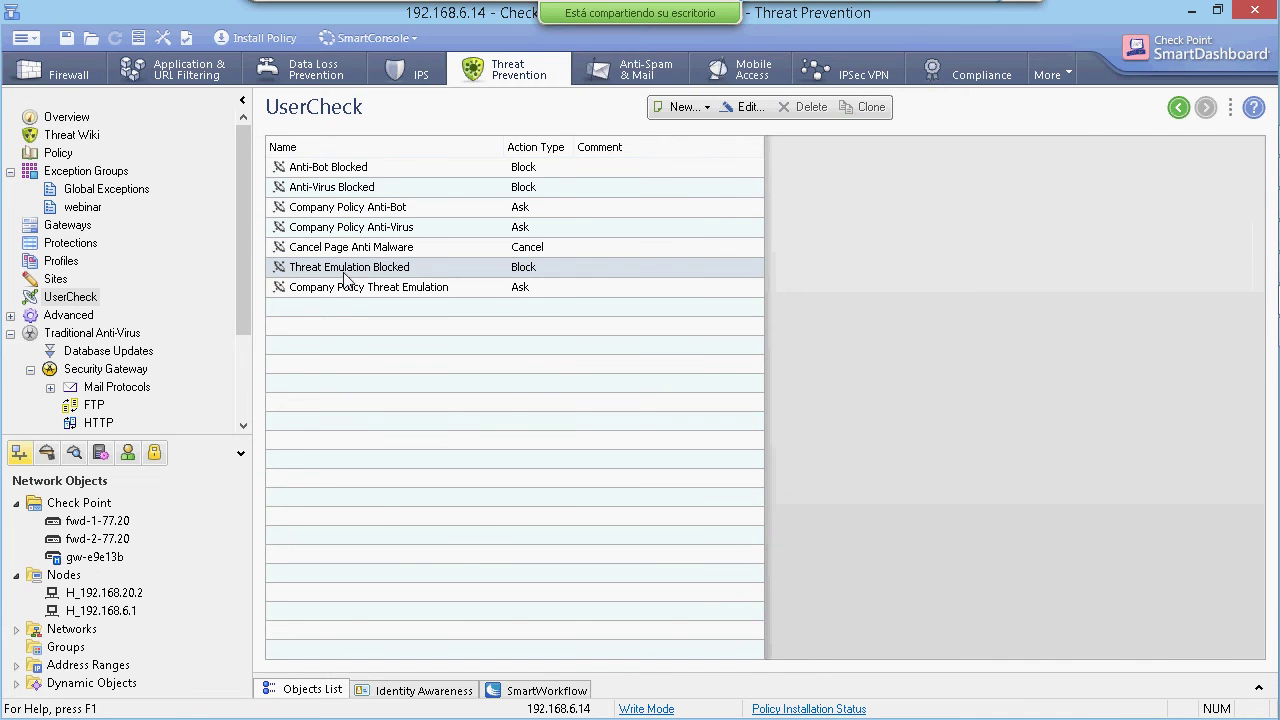
left_click(343, 288)
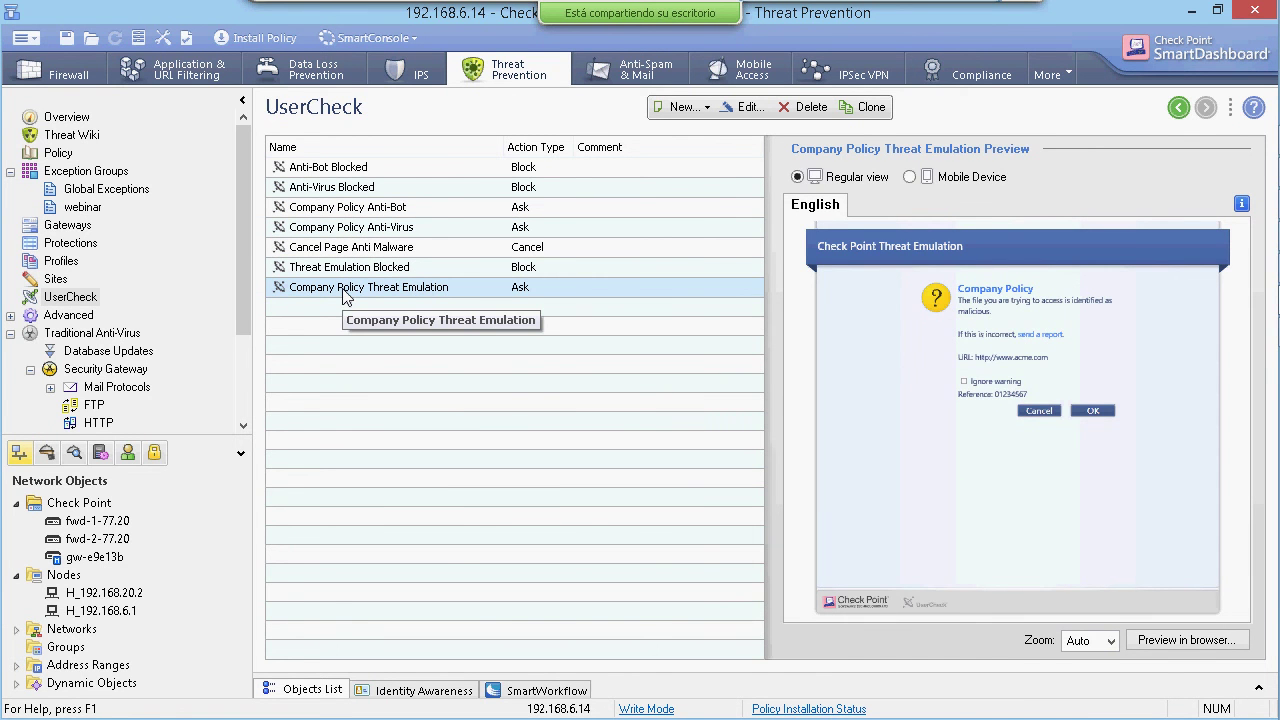
Preview the Anti-Bot Blocked message in the browser and in its mobile device view, and return to the regular view.
left_click(355, 169)
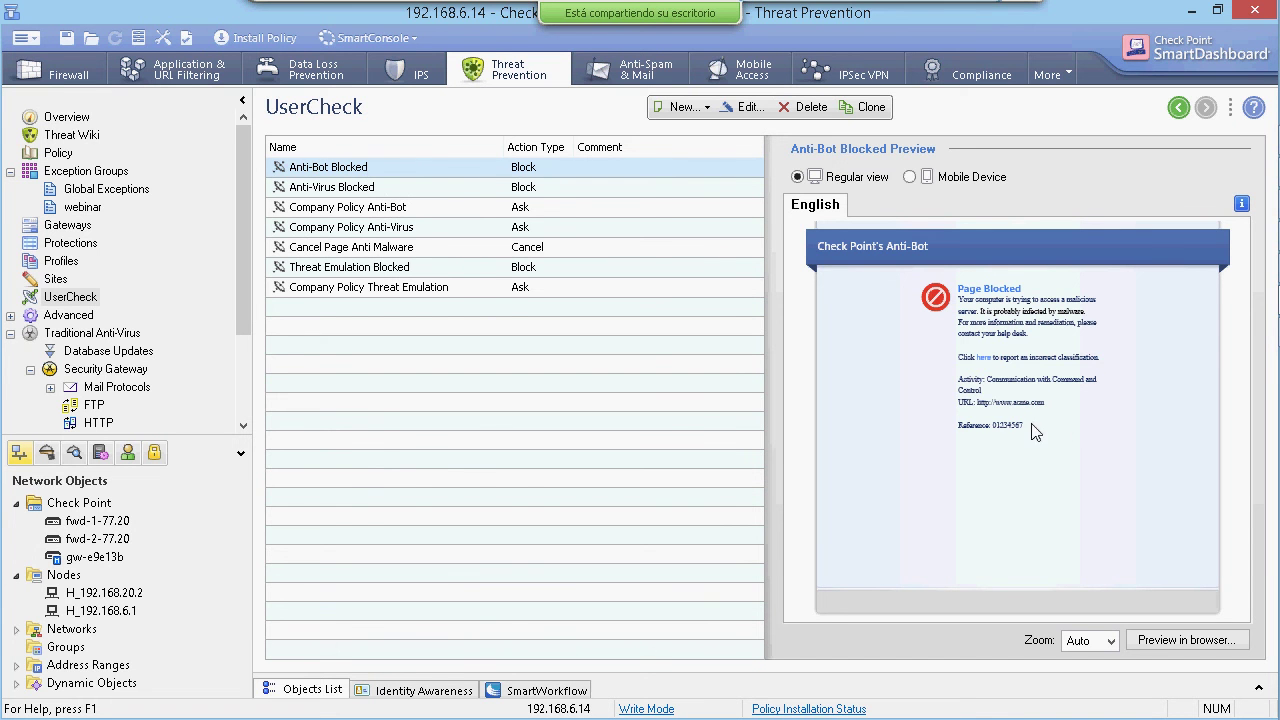
left_click_drag(1031, 432, 972, 265)
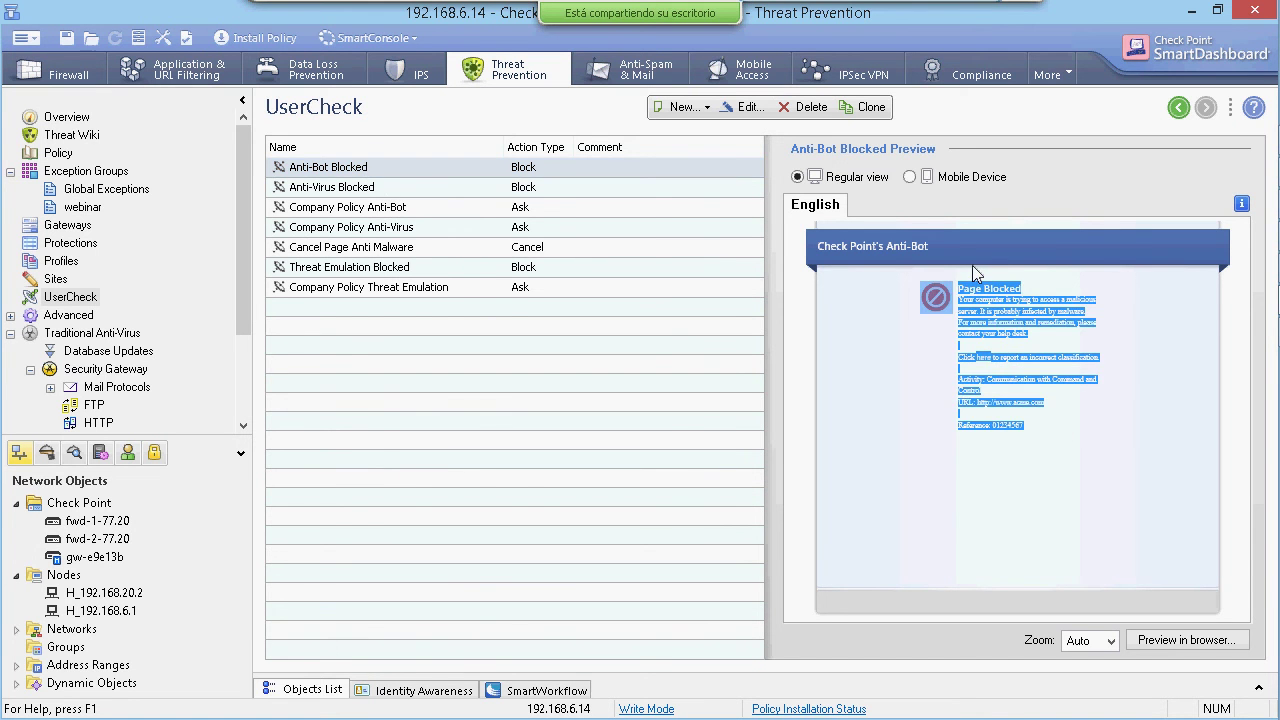
left_click(1230, 641)
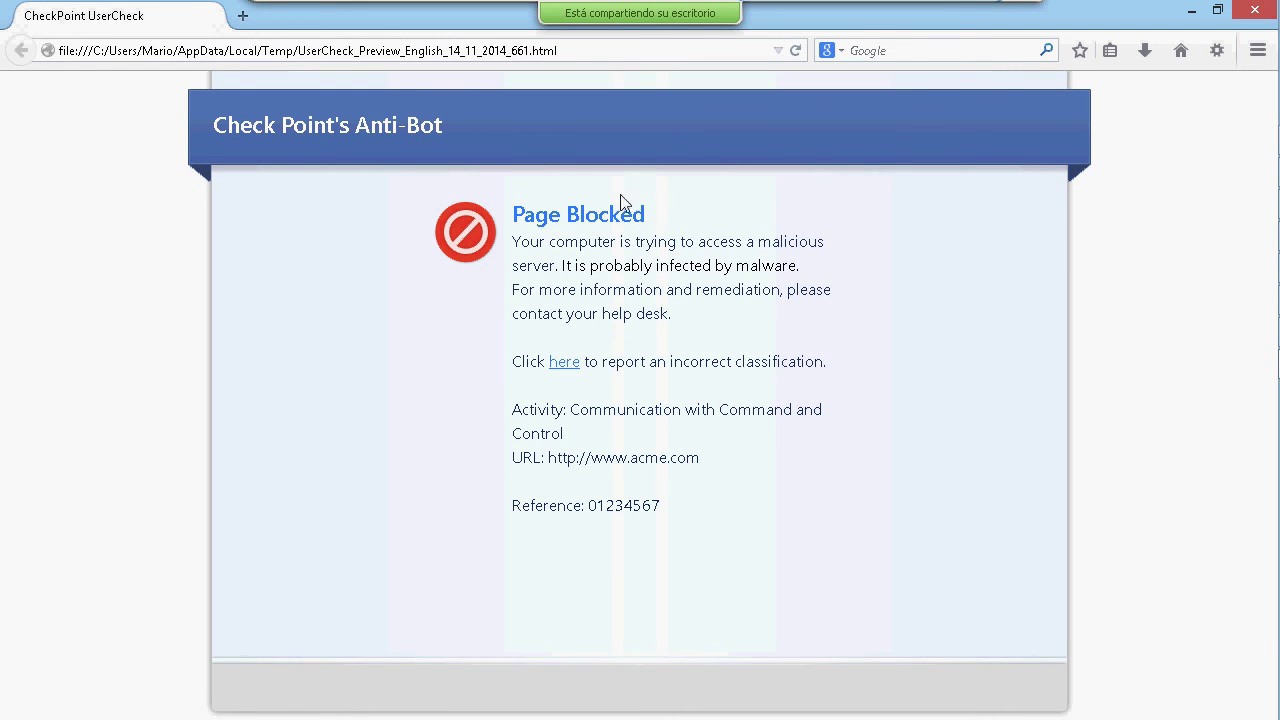
left_click_drag(646, 216, 636, 314)
left_click(996, 372)
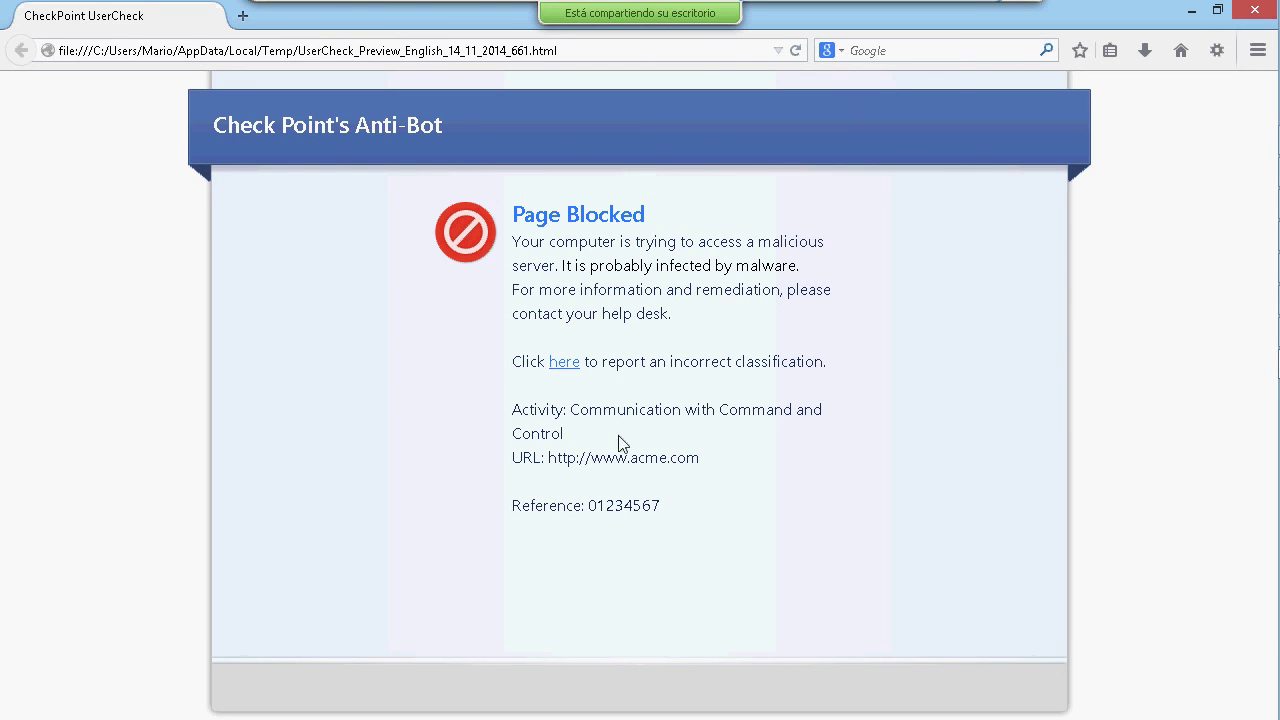
left_click_drag(578, 457, 714, 466)
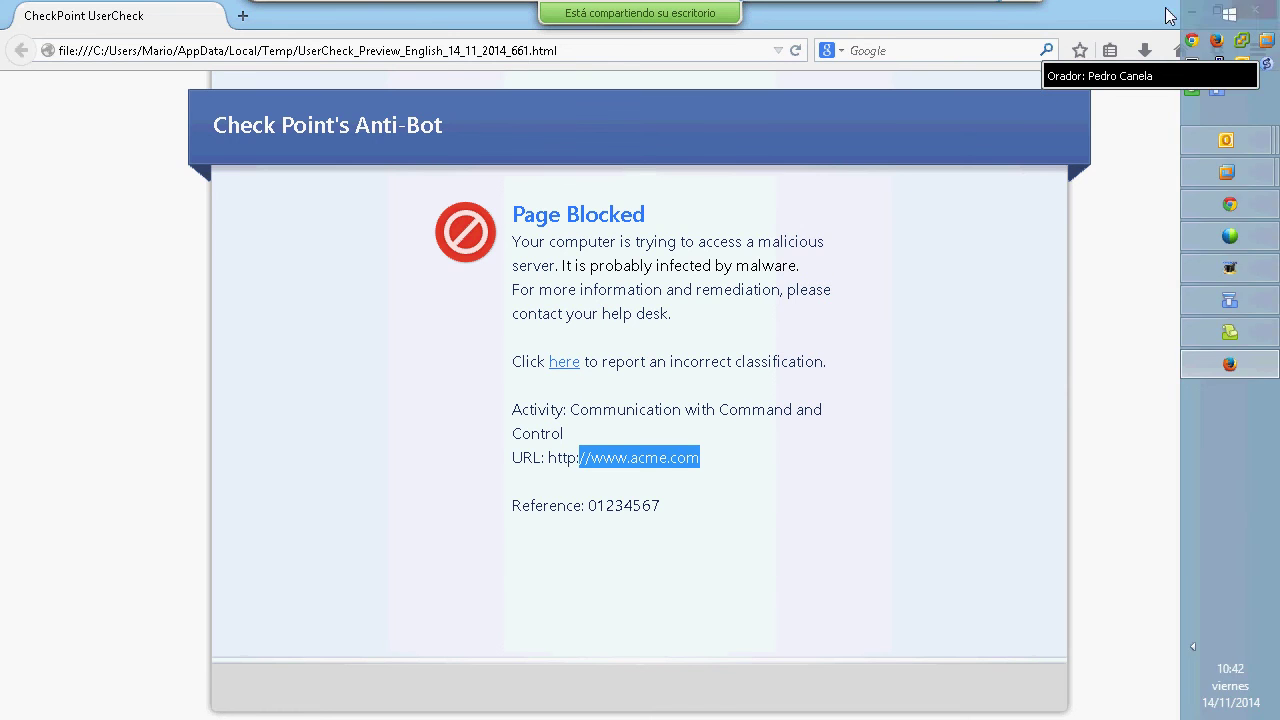
left_click(1255, 10)
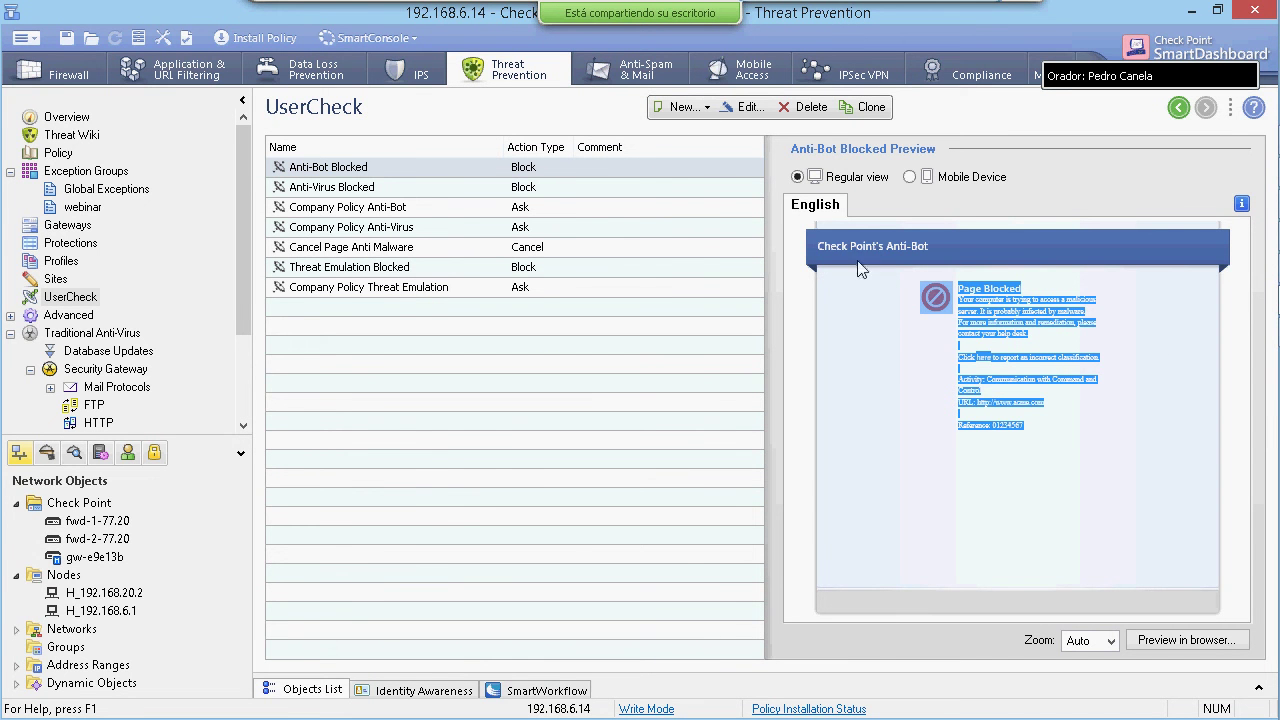
left_click(909, 177)
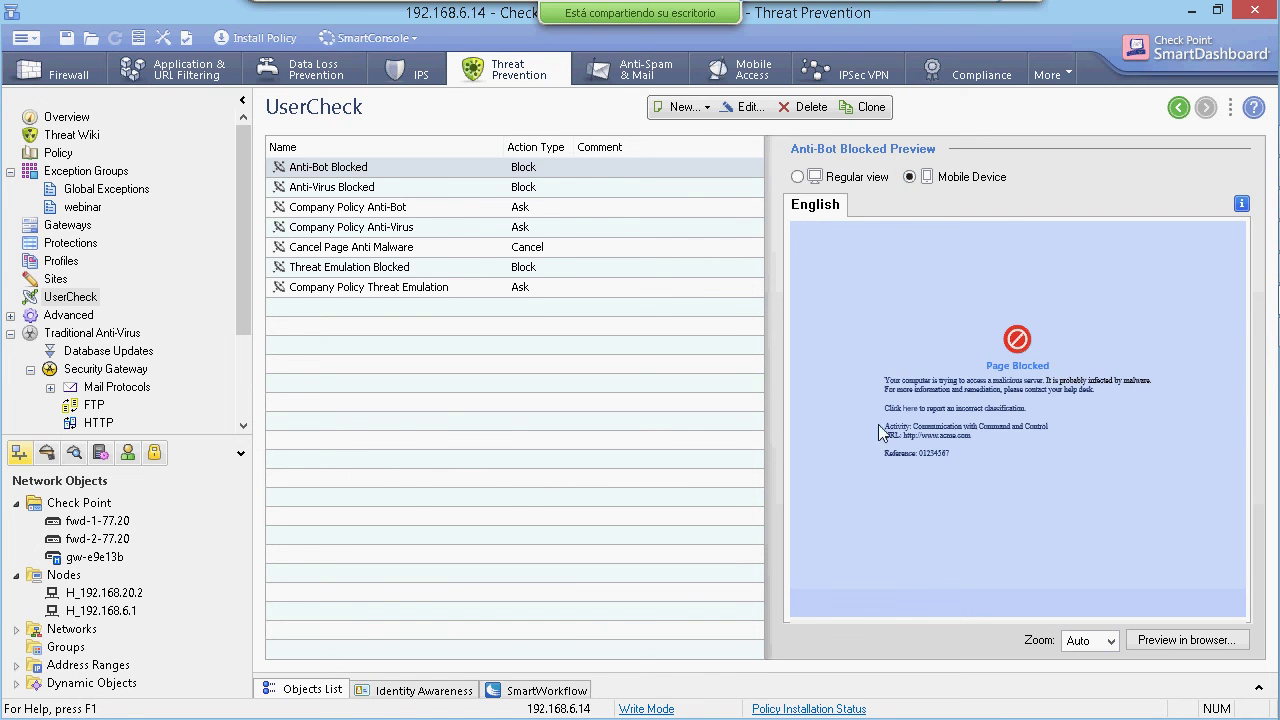
left_click(798, 177)
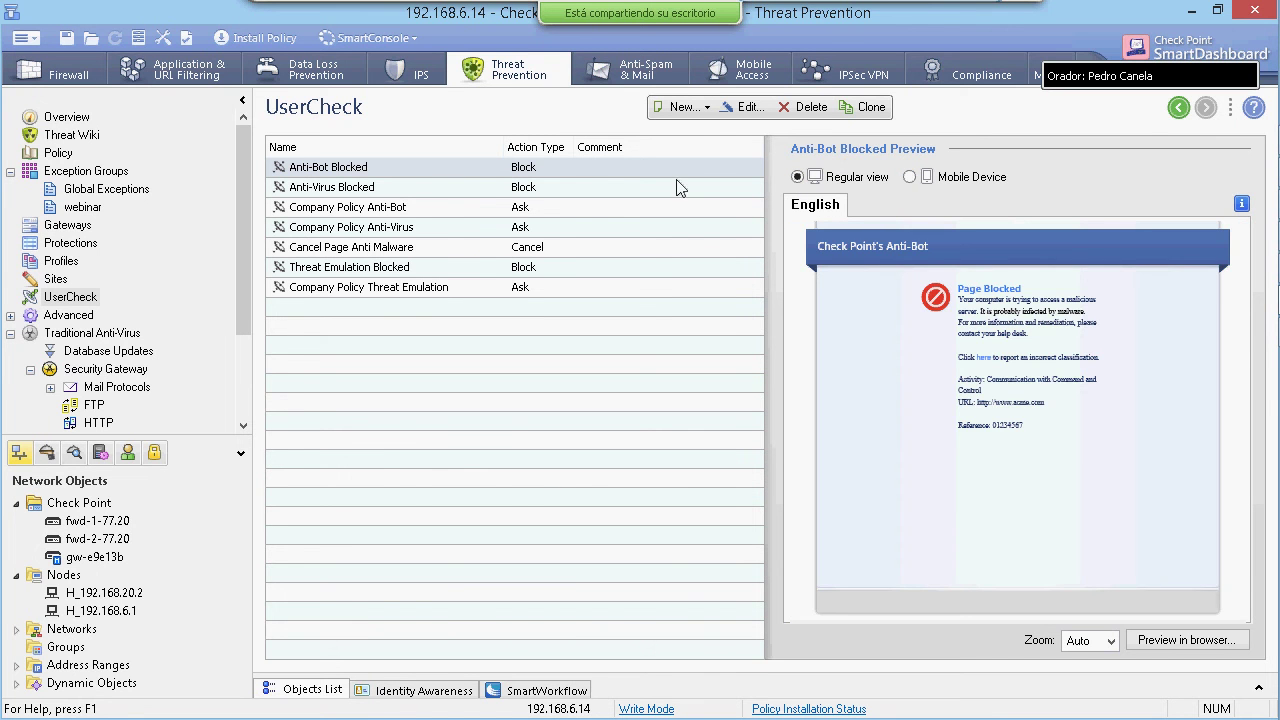
Check the fallback language options of the Anti-Bot Blocked message and close it without changes.
double_click(358, 171)
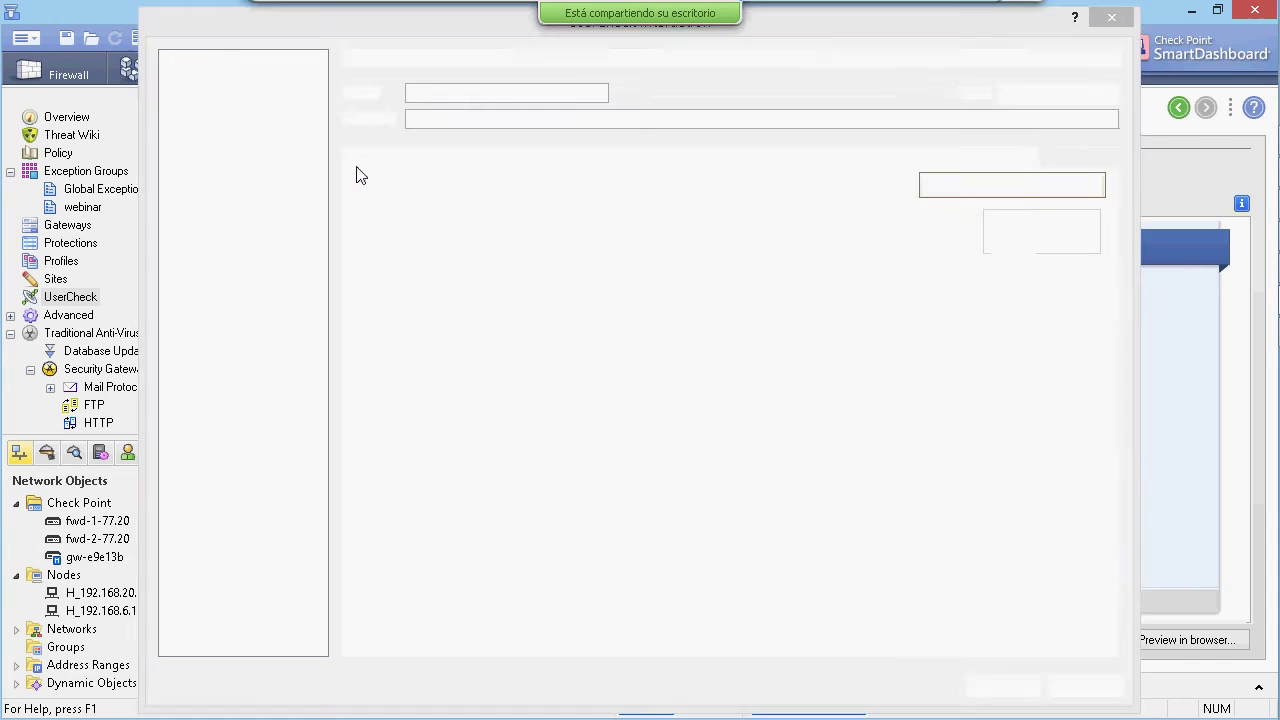
left_click(233, 76)
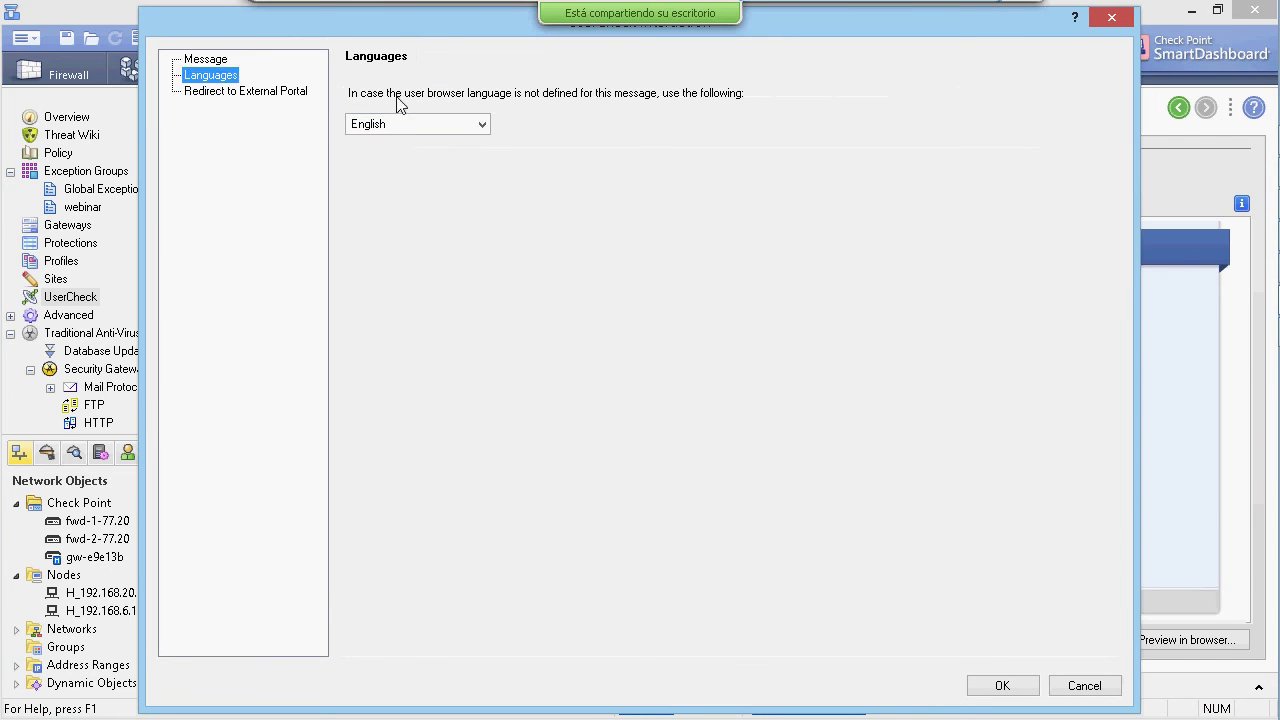
left_click(403, 123)
left_click(403, 125)
left_click(410, 125)
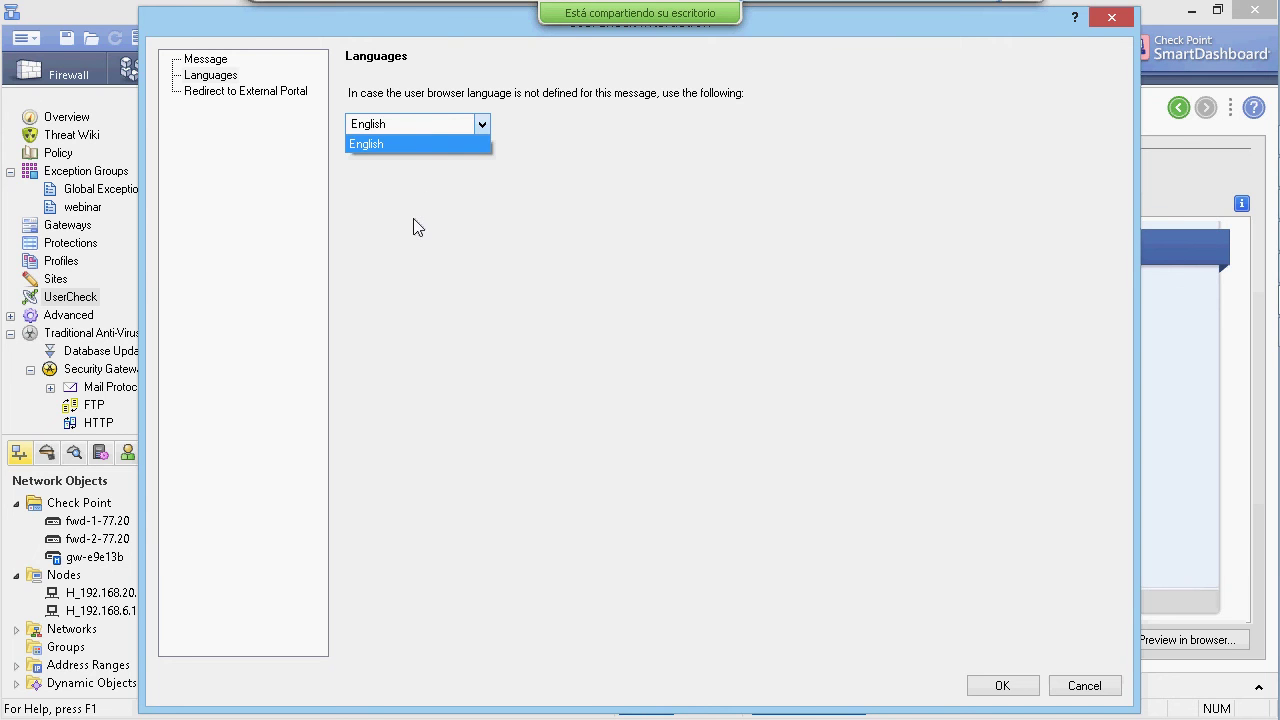
left_click(418, 250)
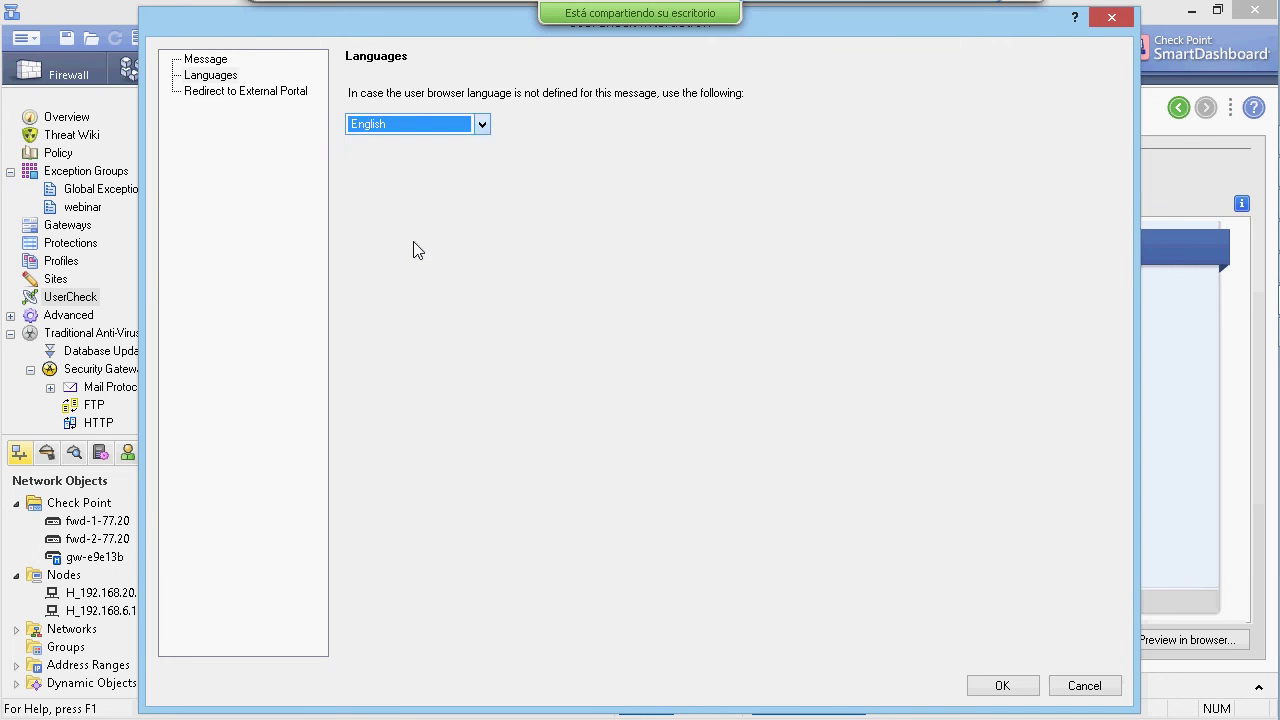
left_click(1106, 694)
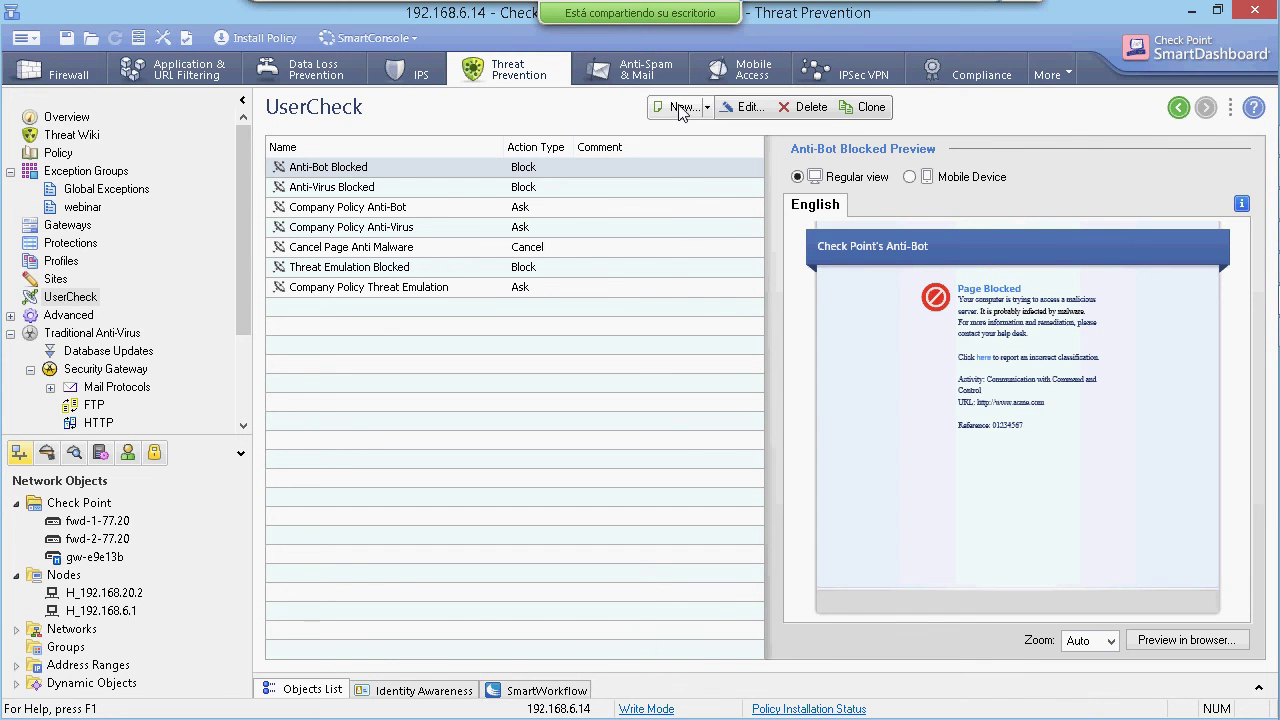
Start a new Block UserCheck message and name it nhnhynhynyhn.
left_click(711, 108)
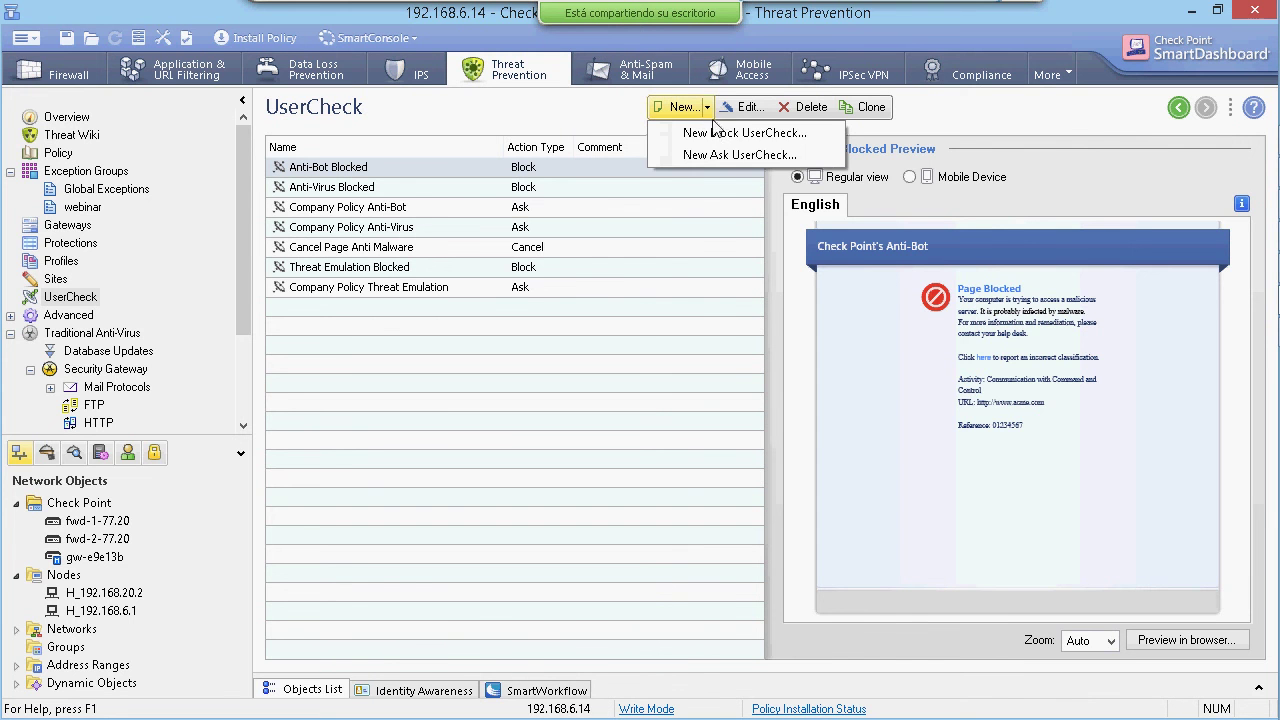
left_click(720, 134)
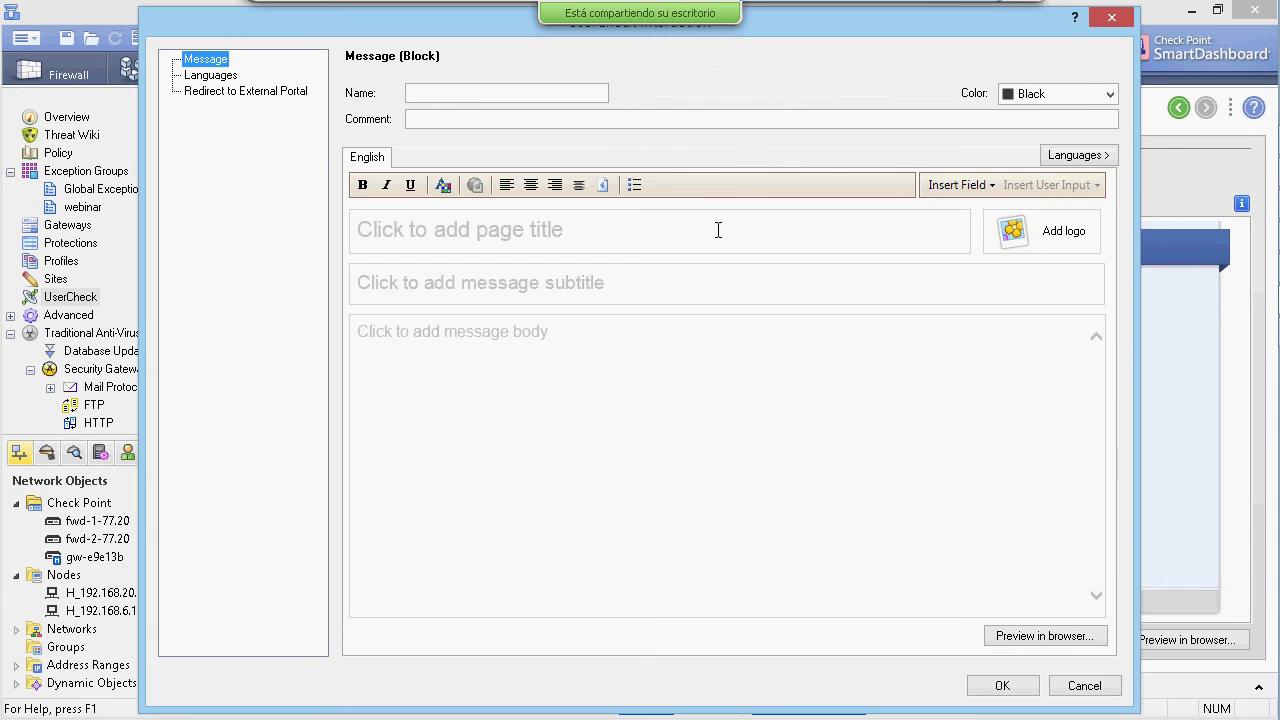
left_click(719, 230)
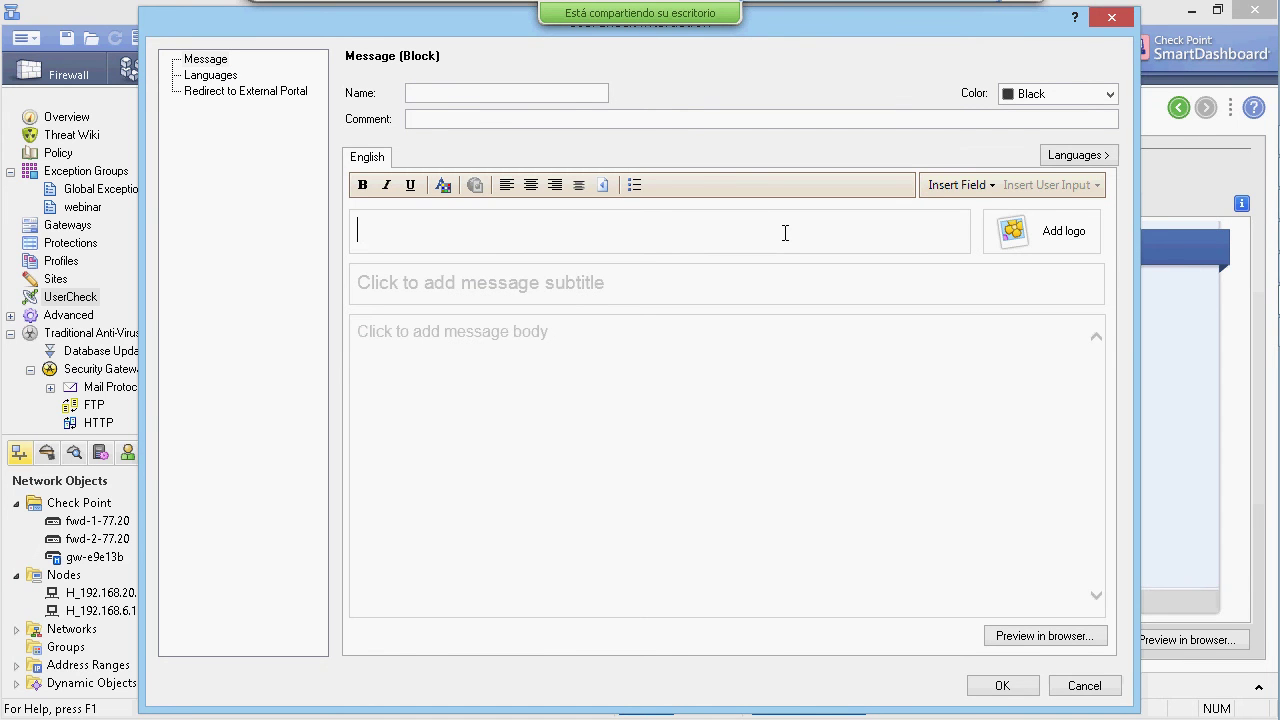
left_click(496, 93)
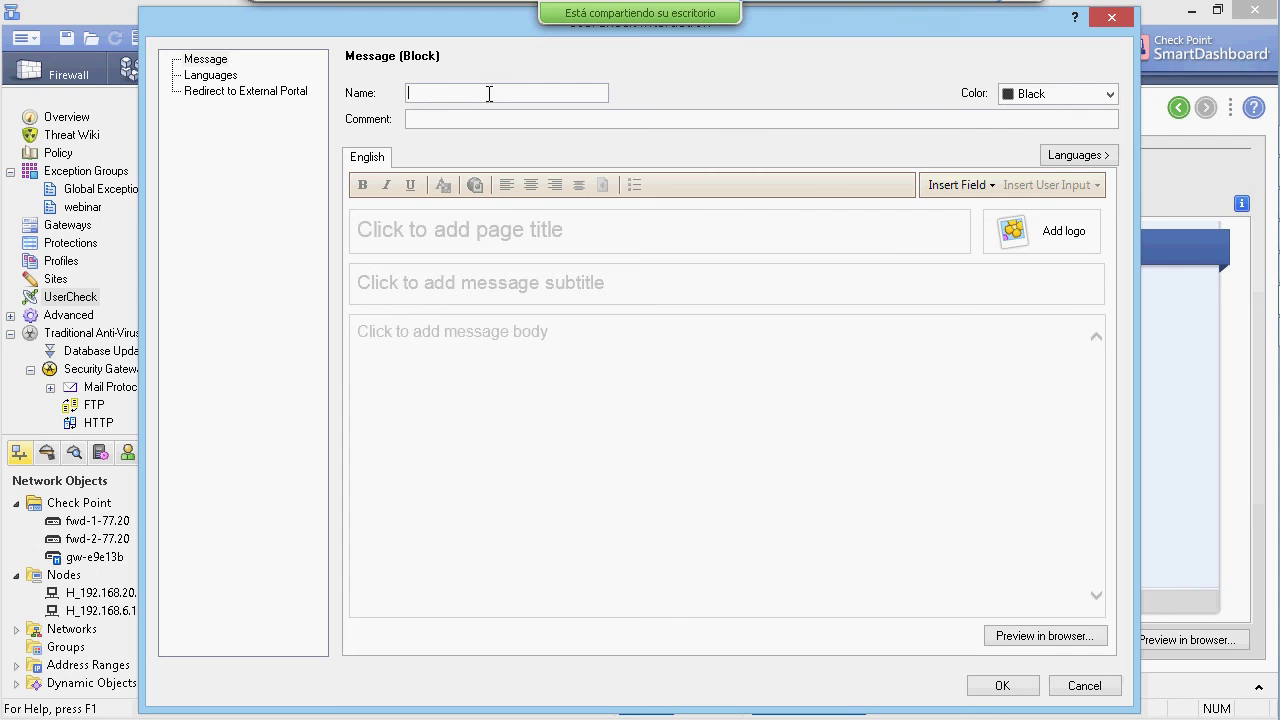
type("nhnhynhynyhn")
Check the new Block message's fallback language and insertable field options, and discard the message.
left_click(226, 80)
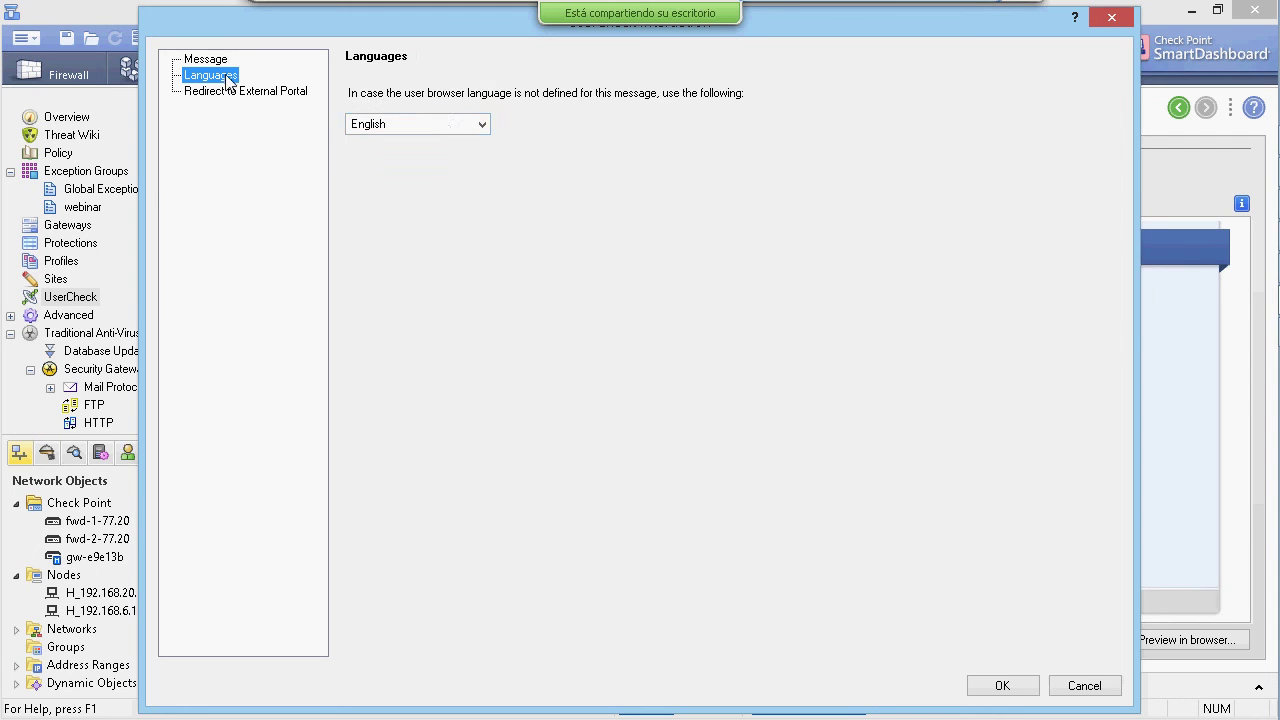
left_click(447, 123)
left_click(447, 123)
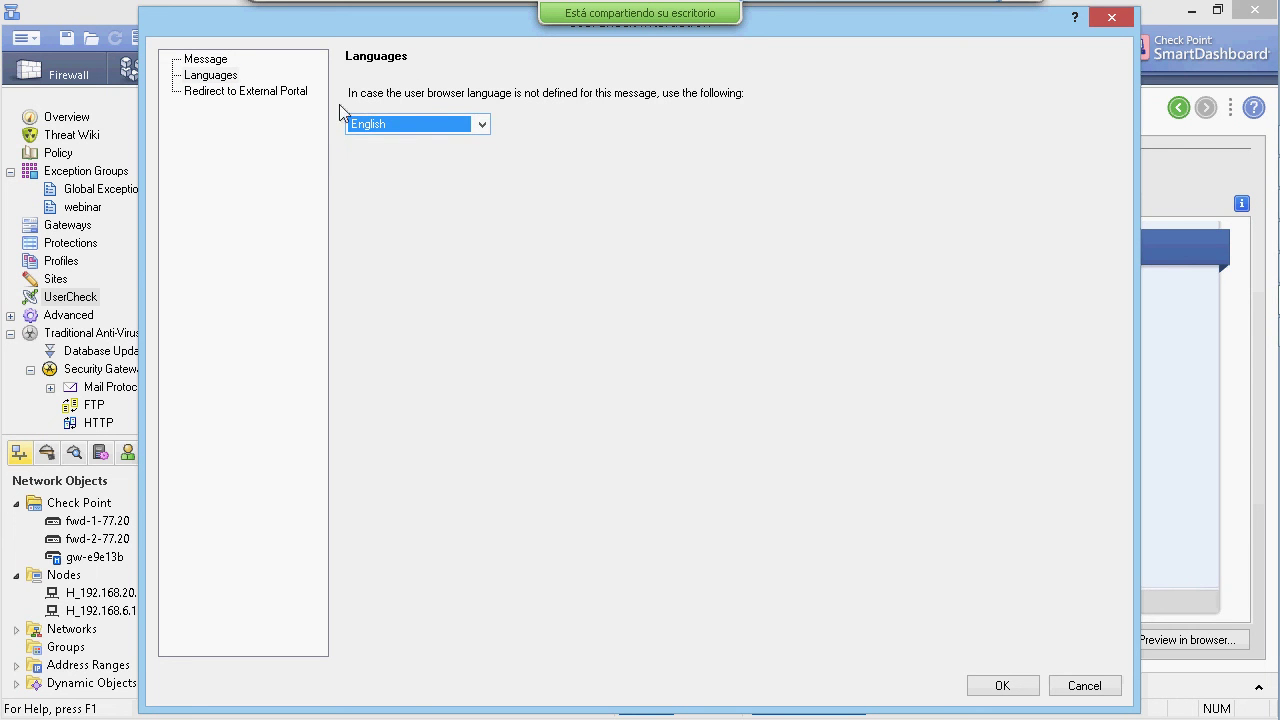
key("Up")
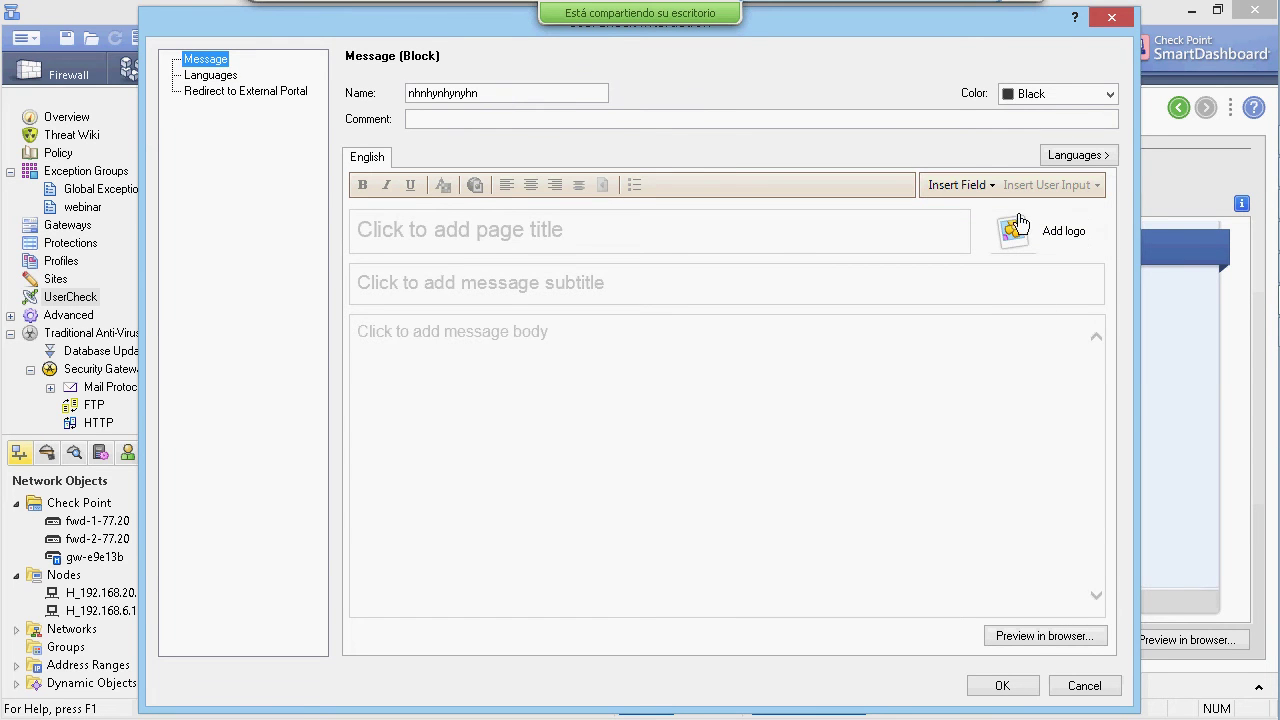
left_click(960, 185)
left_click(960, 185)
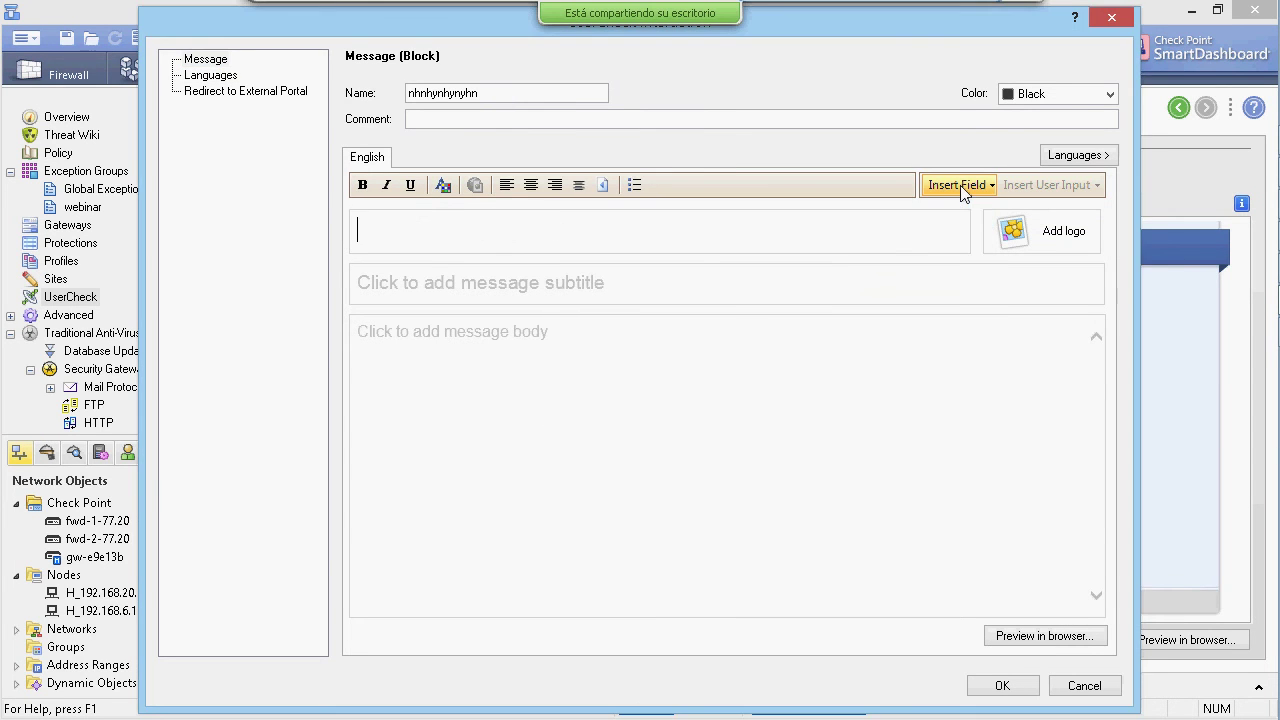
left_click(1104, 686)
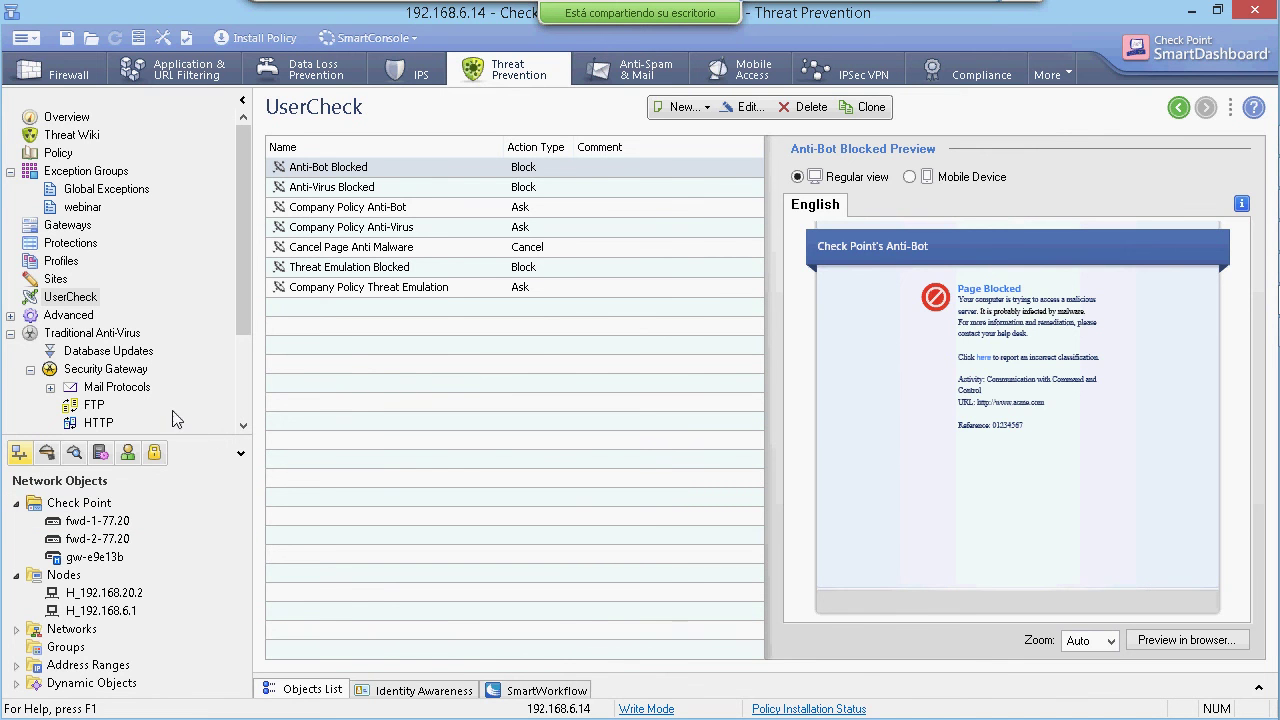
Examine the advanced automatic update settings and the engine's fail mode options, trying Fail-close and reselecting Fail-open.
left_click(11, 316)
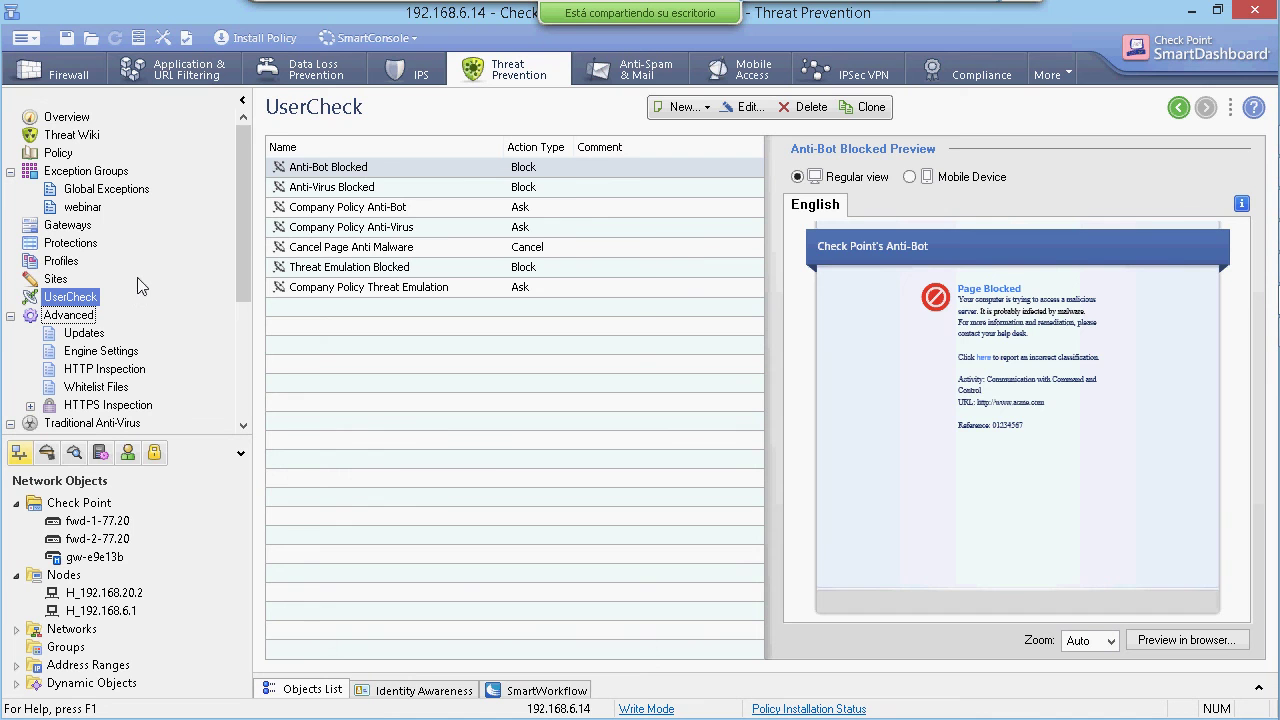
left_click(88, 335)
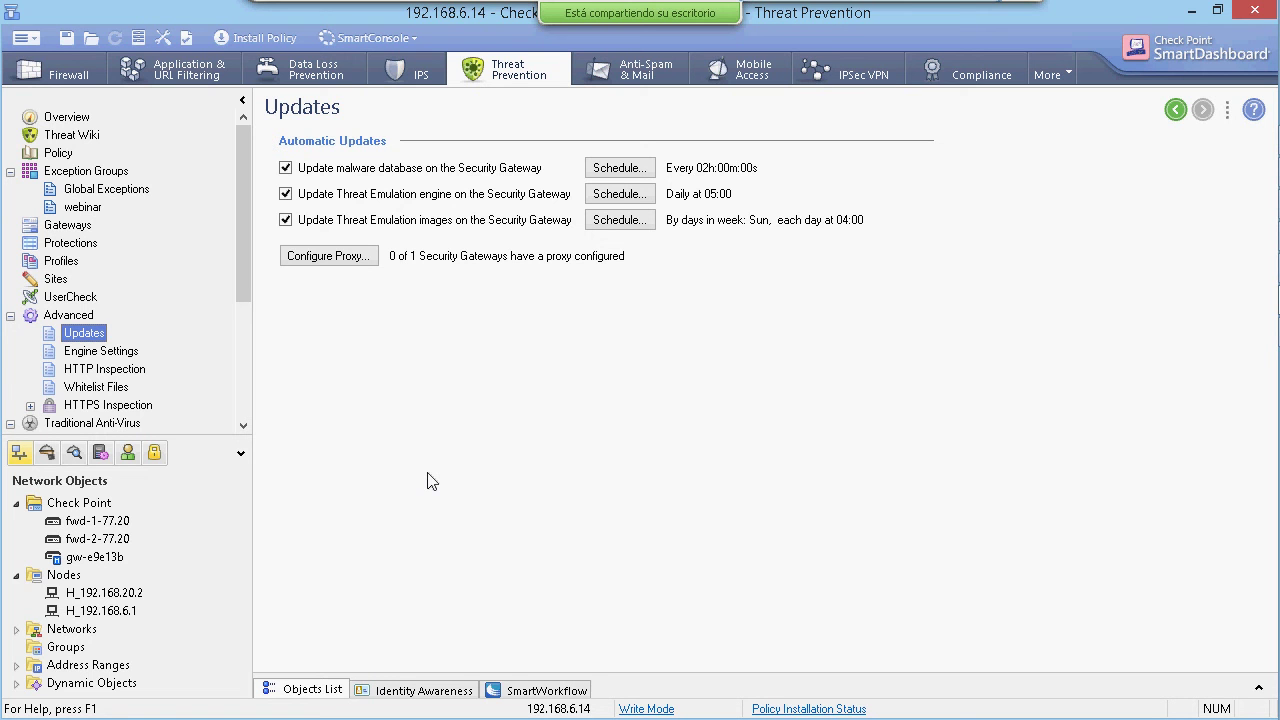
left_click(106, 352)
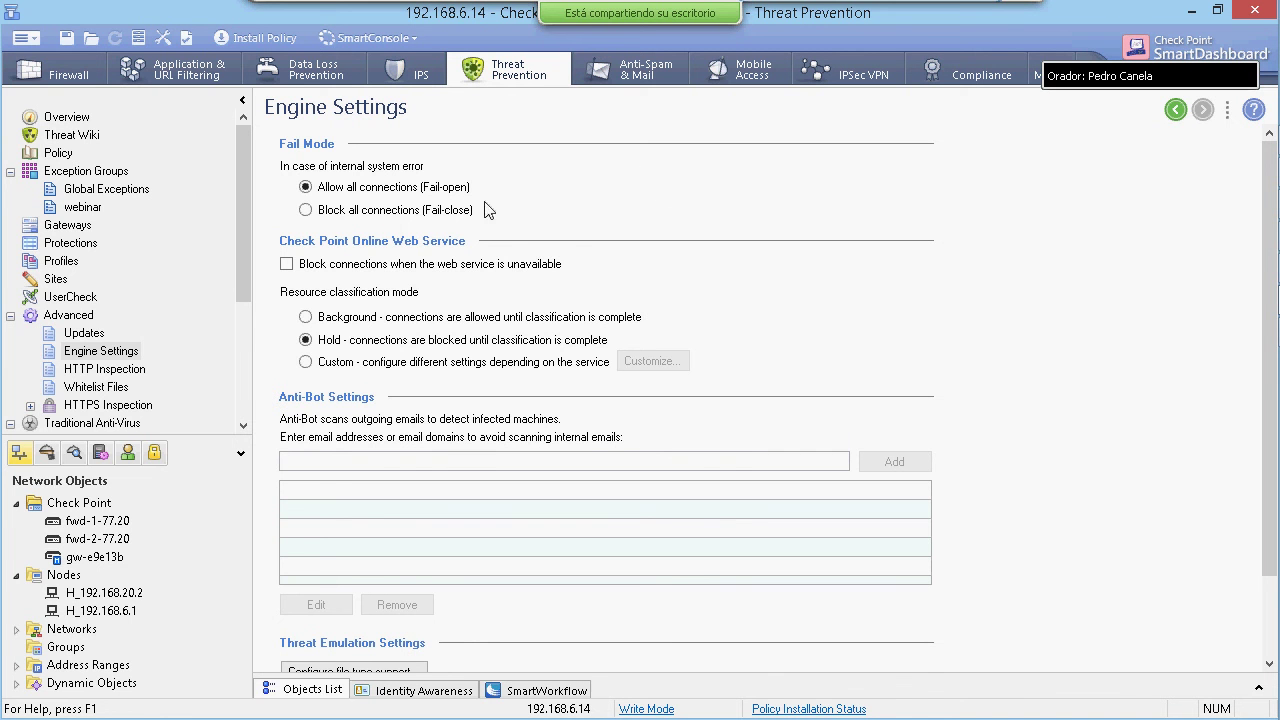
left_click(345, 211)
left_click(305, 187)
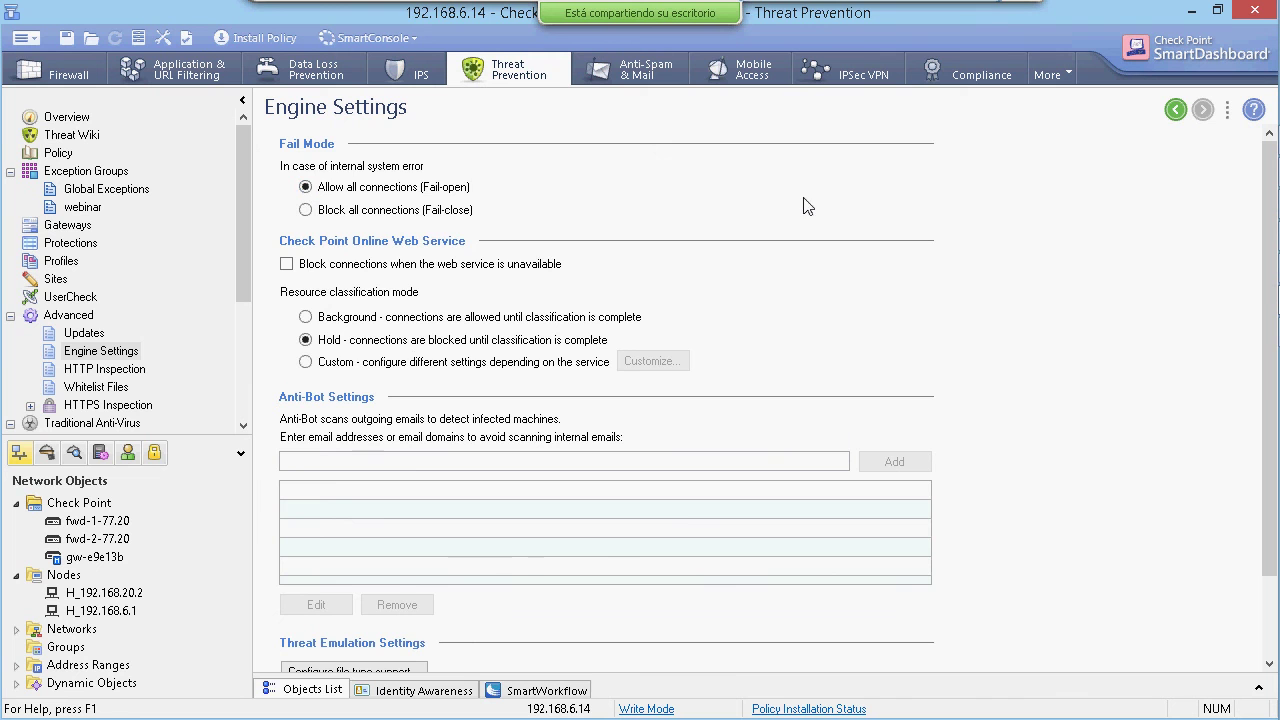
Review the web service, Anti-Bot and Threat Emulation engine settings, and view the HTTP Inspection settings.
scroll(989, 250, "down", 2)
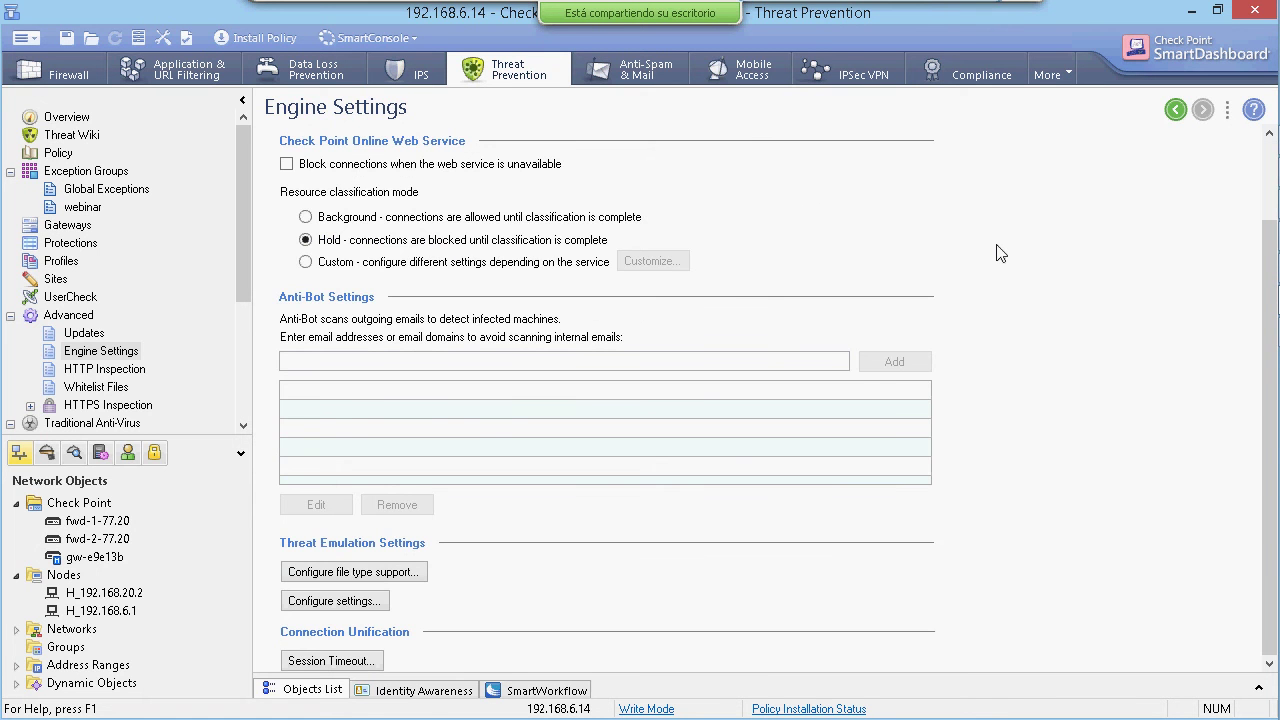
scroll(997, 250, "up", 2)
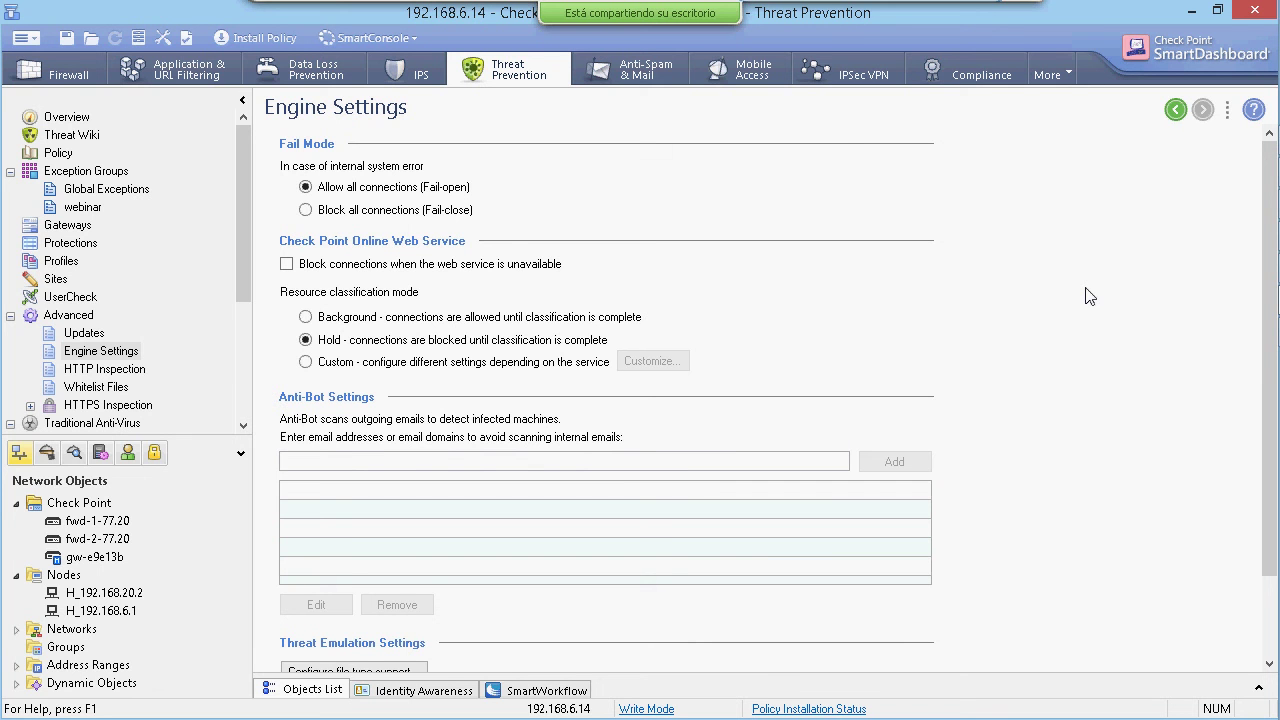
left_click(106, 370)
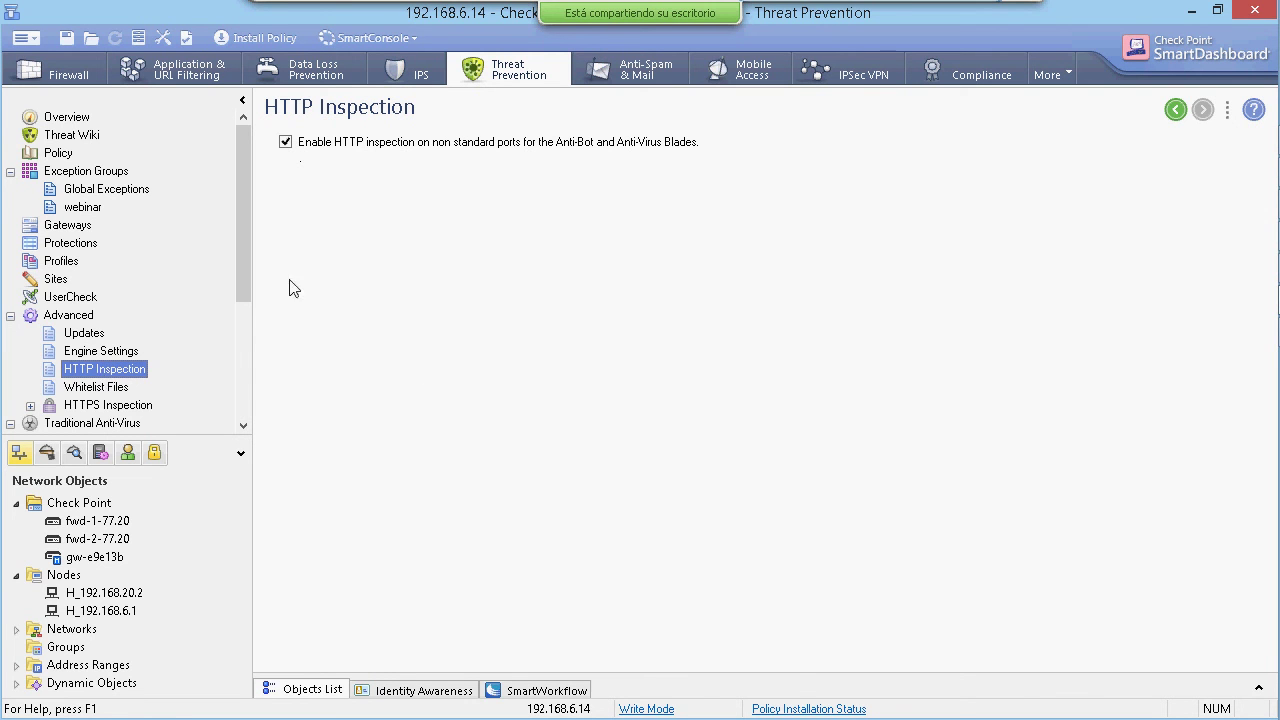
Examine the Whitelist Files page and its new file exception form, entering the name word and discarding the exception.
mouse_move(243, 258)
left_mouse_down()
mouse_move(242, 323)
mouse_move(246, 272)
left_mouse_up()
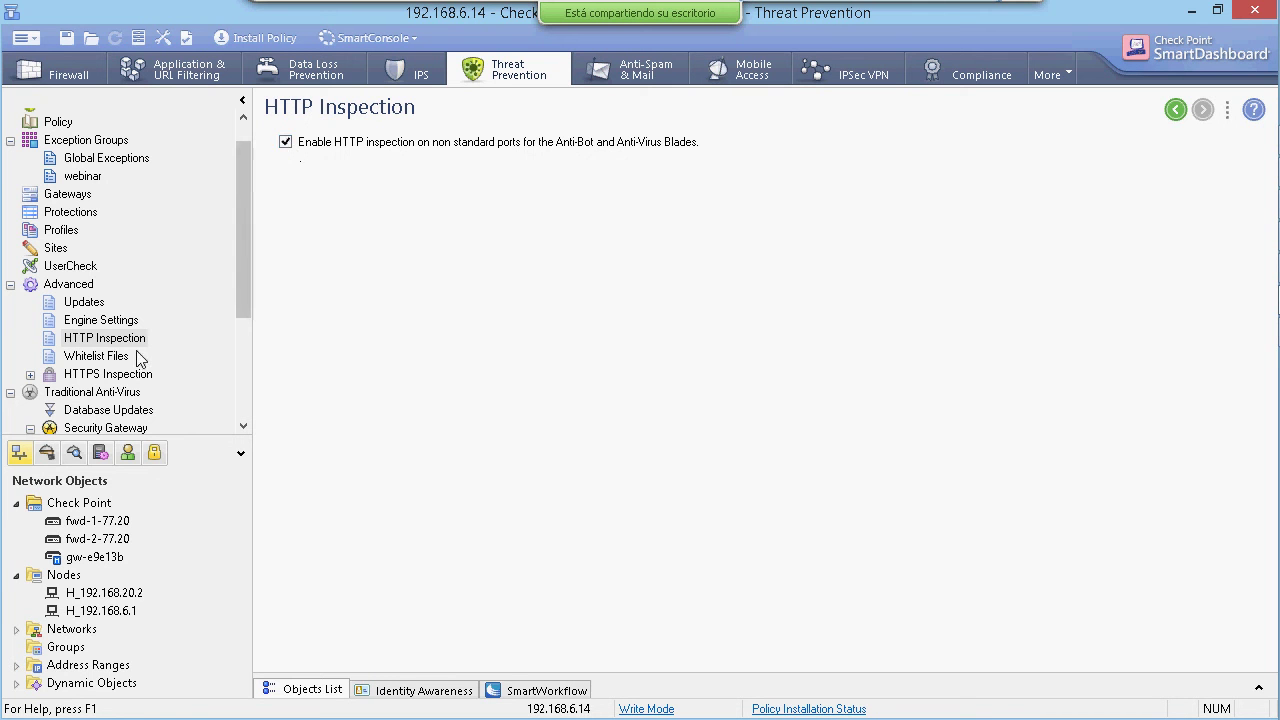
left_click(100, 356)
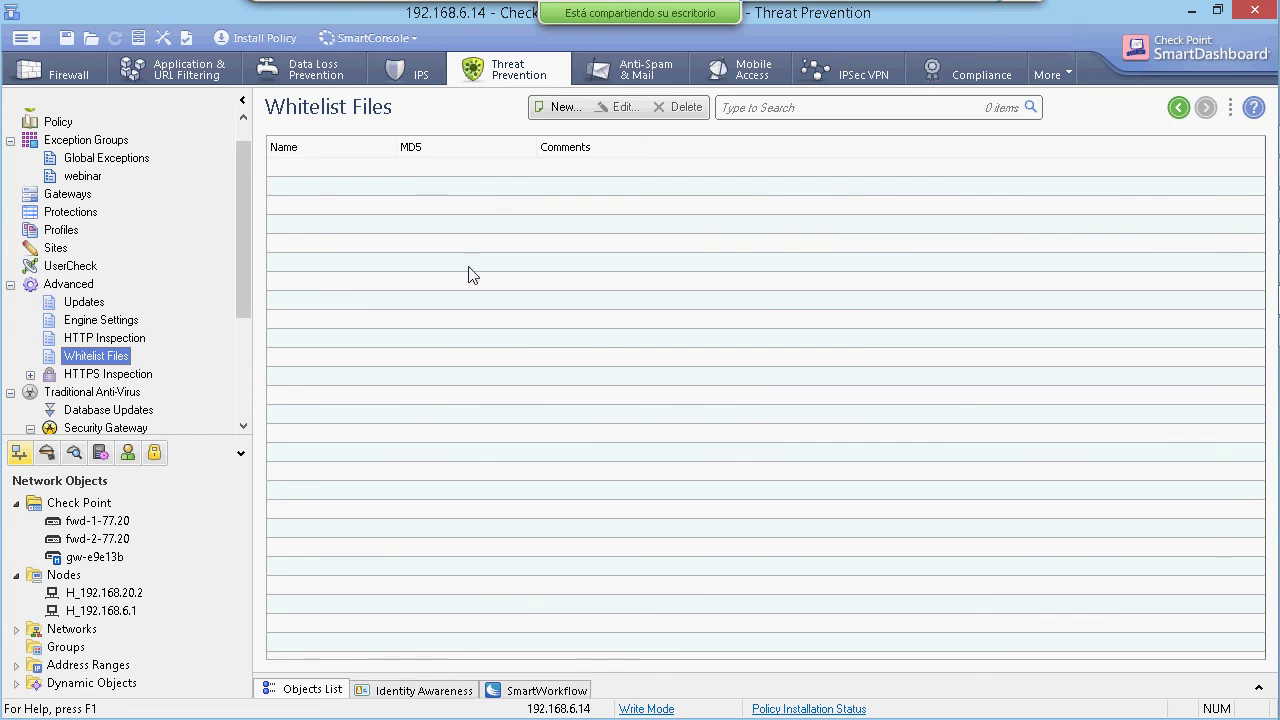
left_click(560, 108)
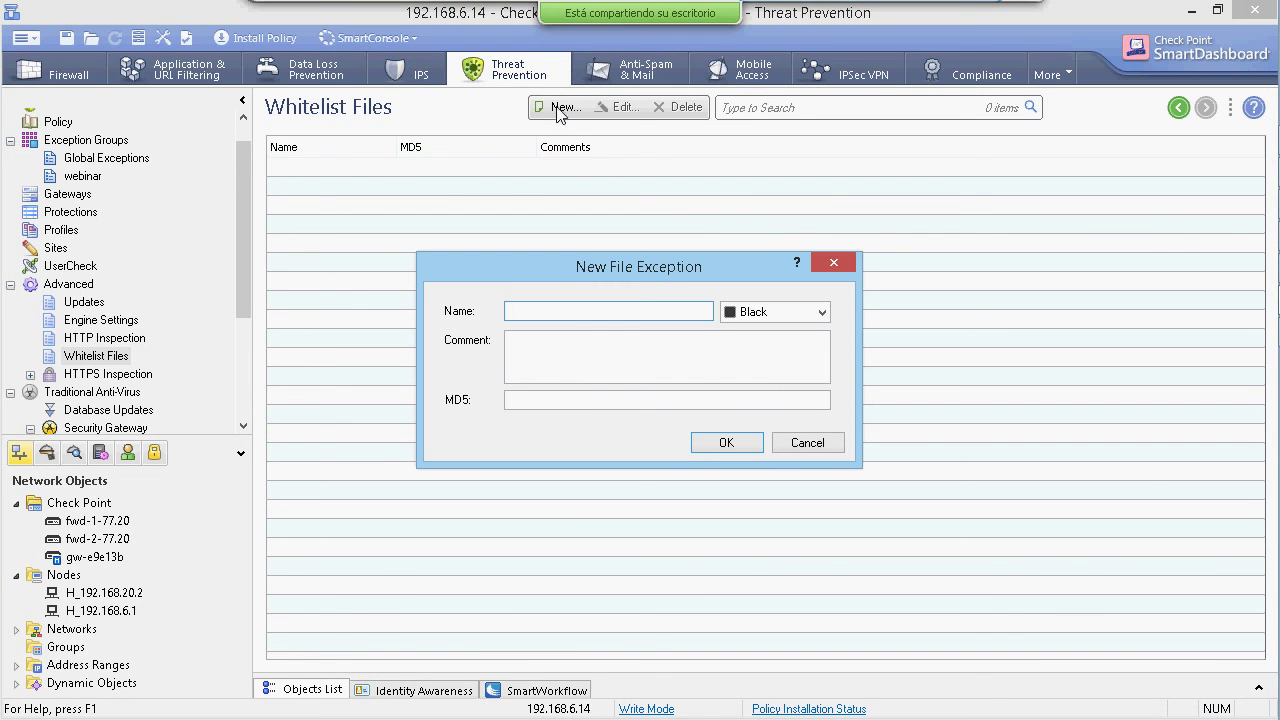
type("word")
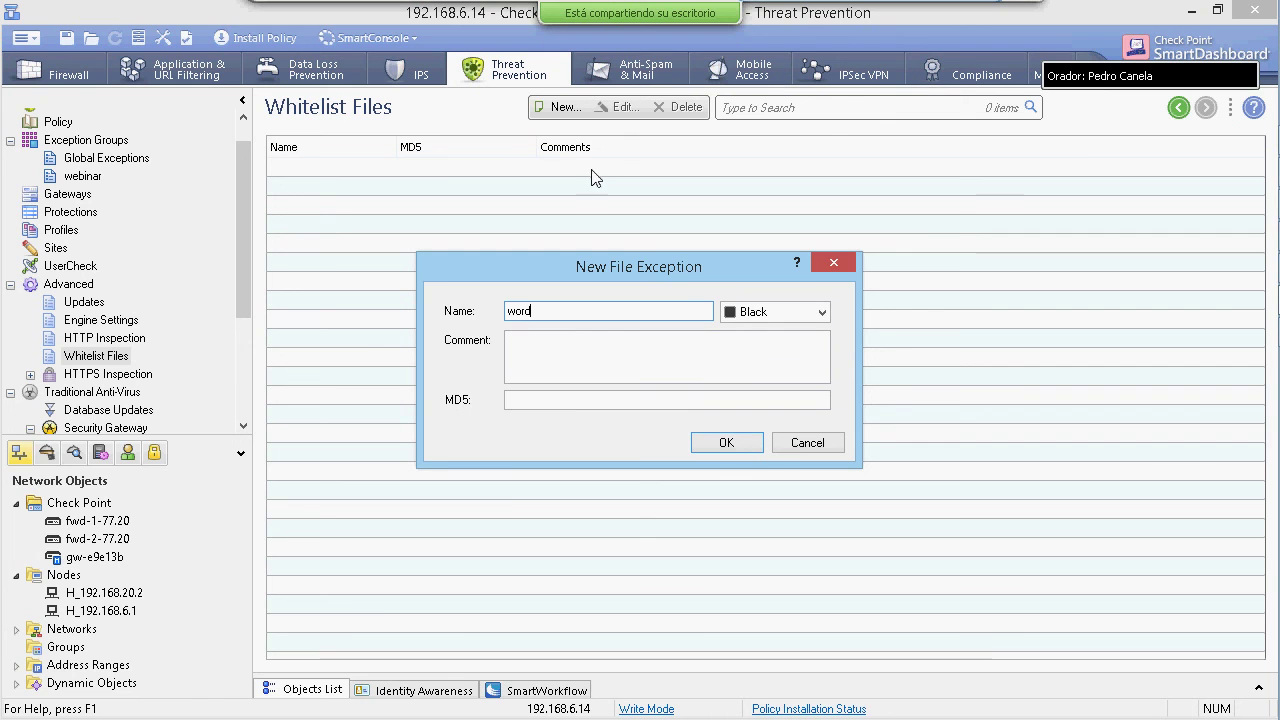
left_click(806, 444)
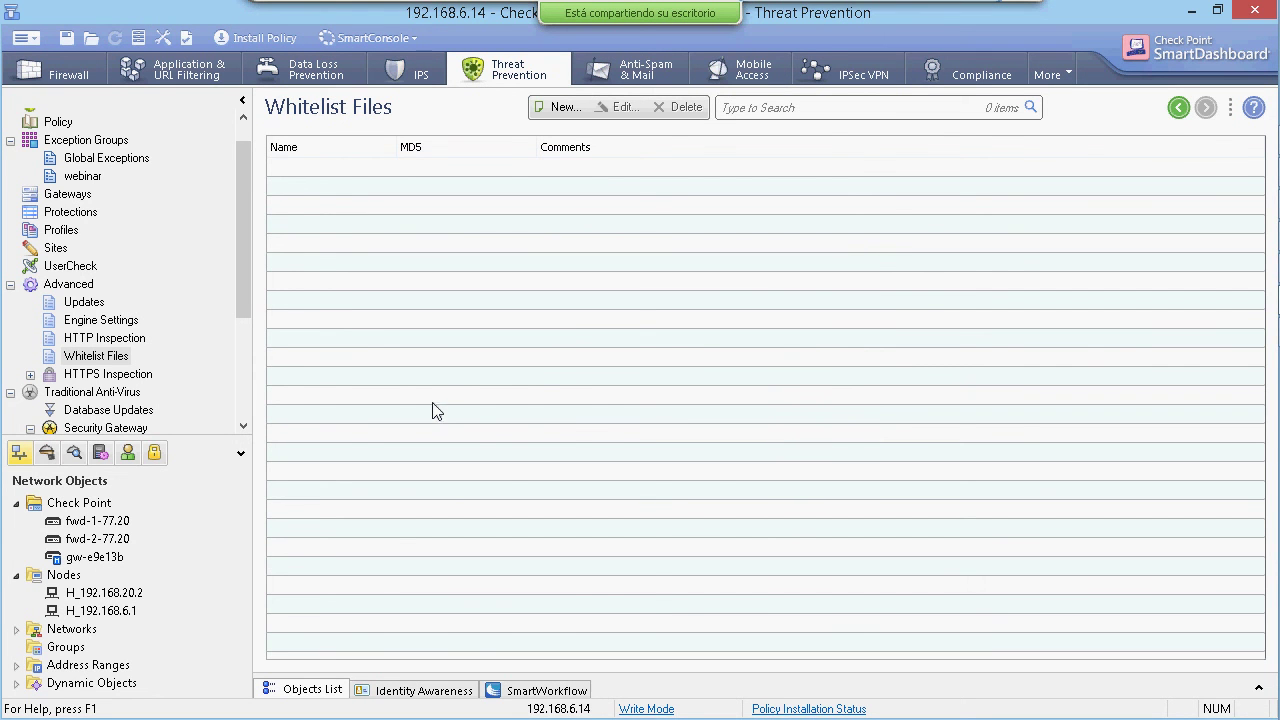
View the HTTPS Inspection policy and check the objects available as the predefined rule's source, without choosing any.
left_click(30, 374)
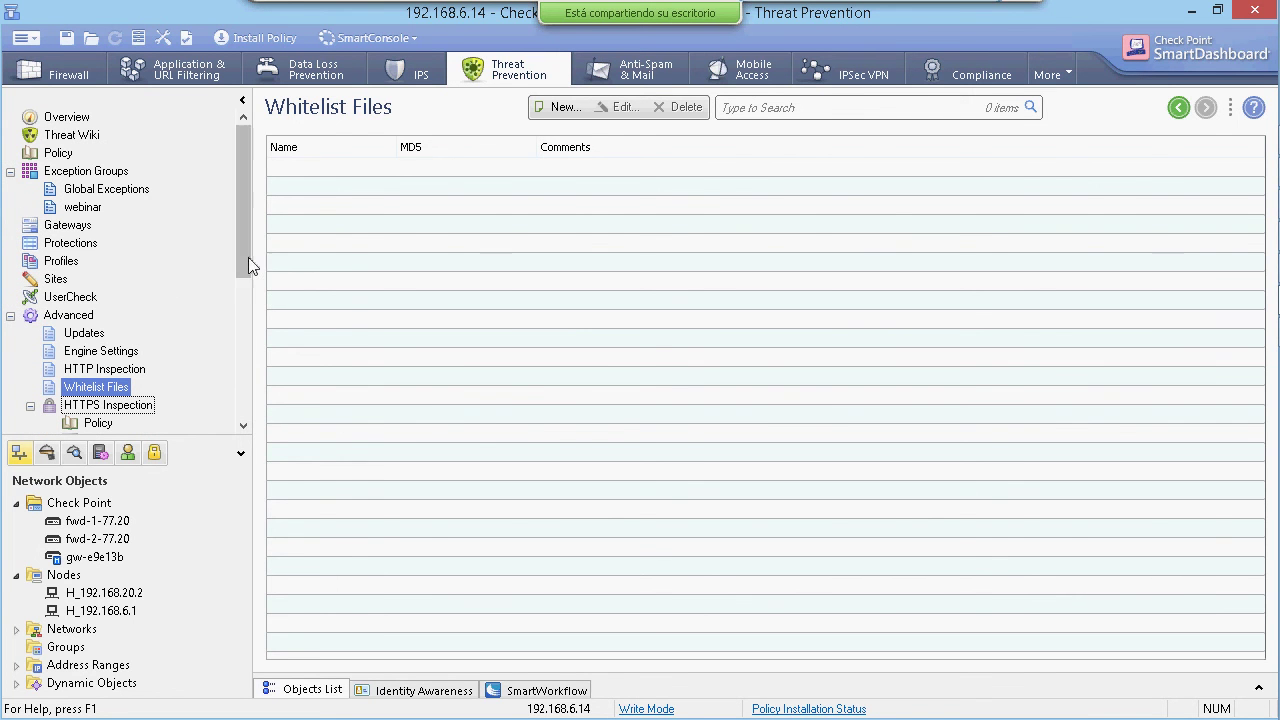
left_click_drag(246, 263, 248, 331)
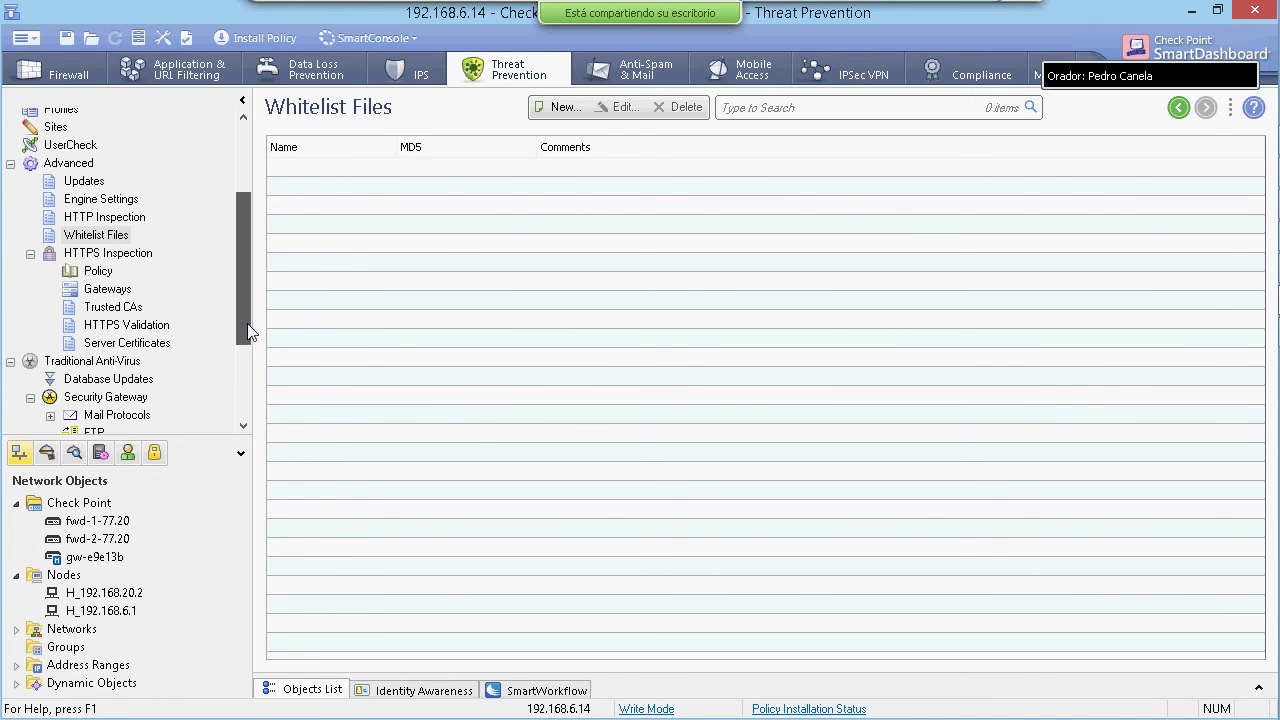
left_click(104, 273)
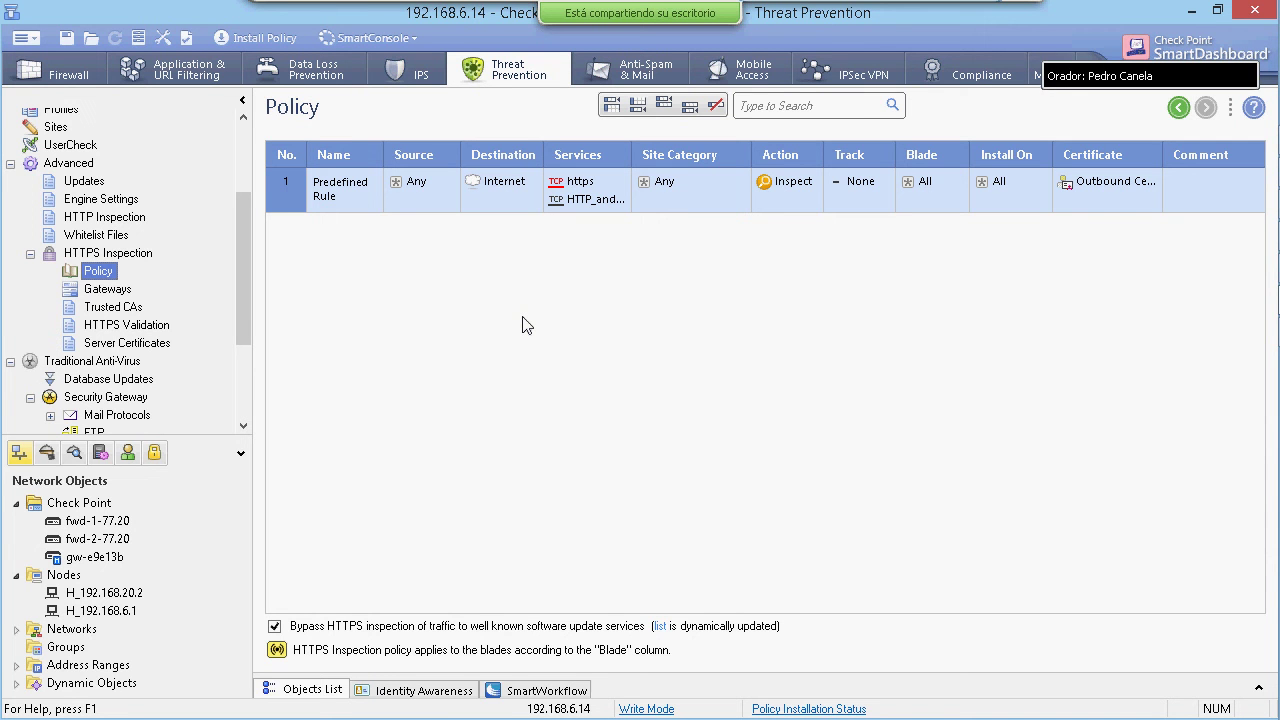
mouse_move(490, 190)
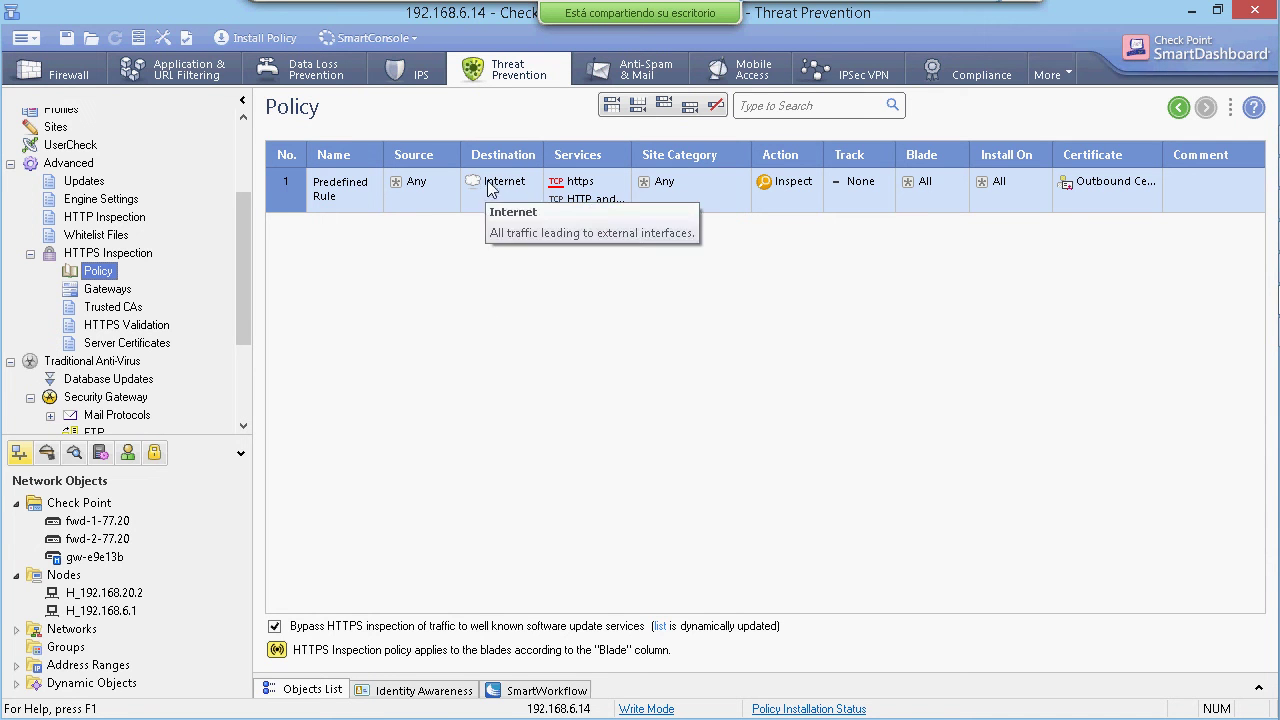
left_click(449, 182)
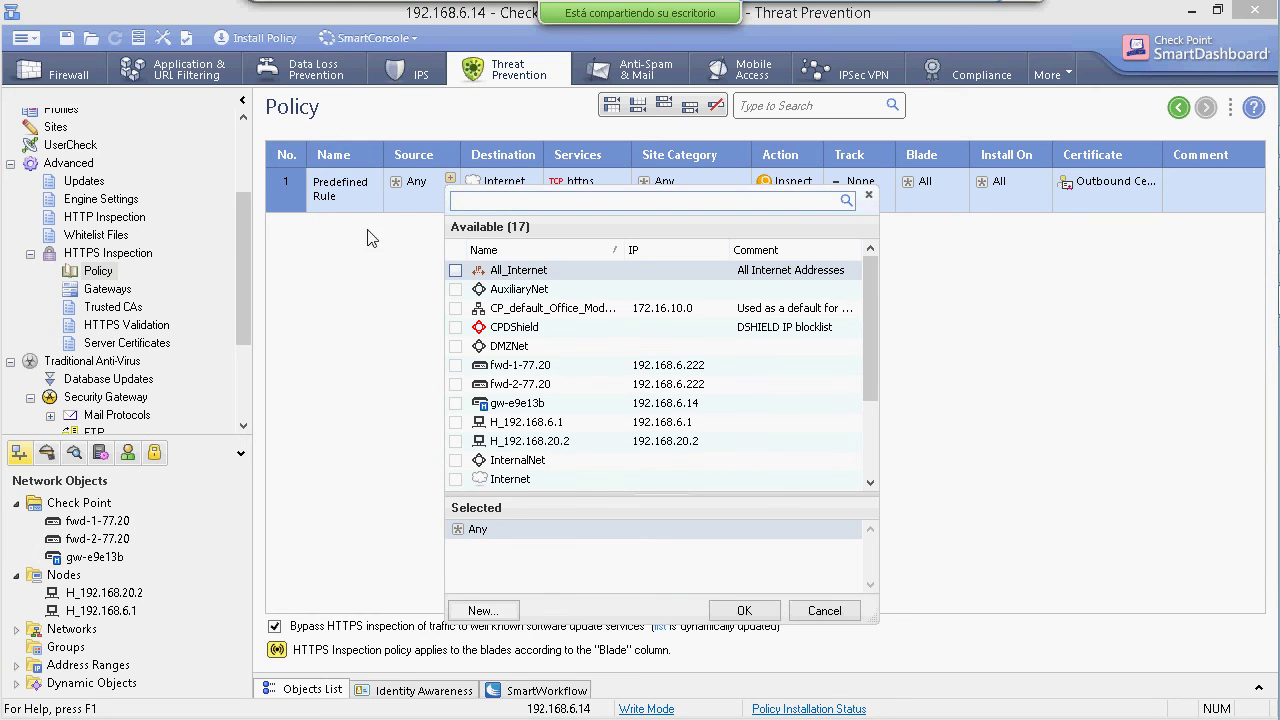
left_click(867, 195)
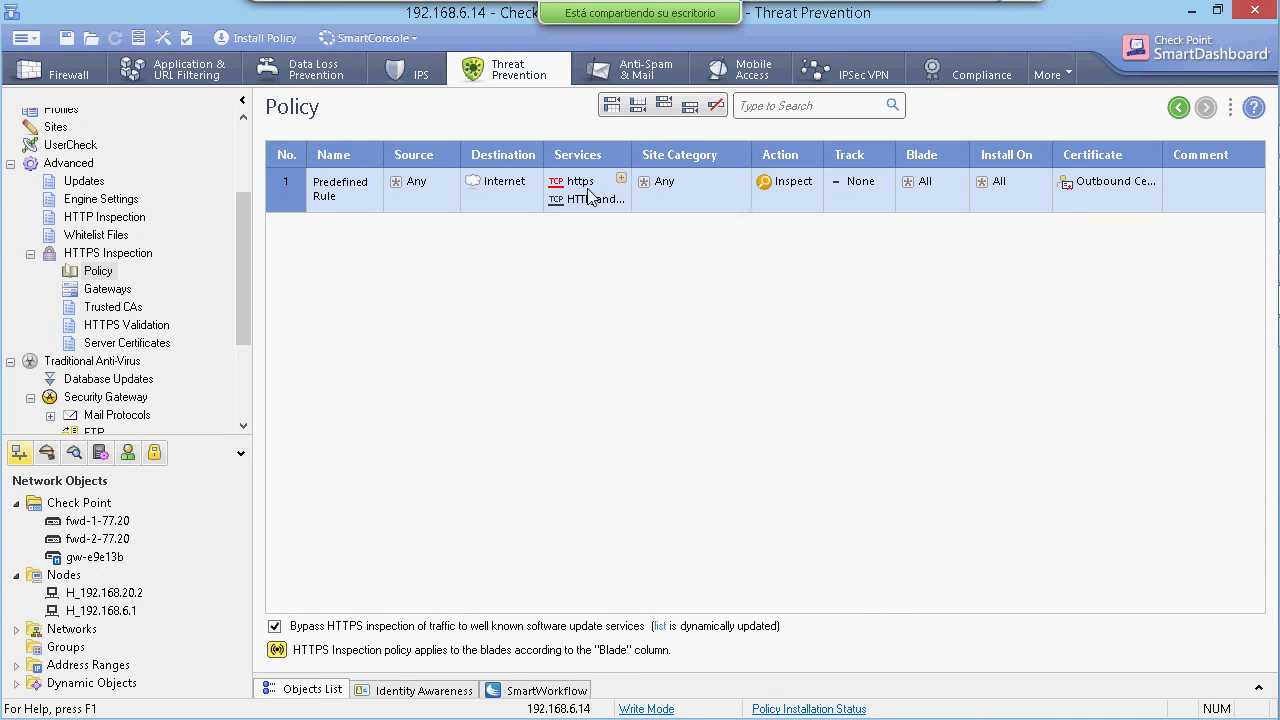
Replace Internet with the host H_192.168.20.2 as the destination of the predefined HTTPS inspection rule.
left_click(535, 182)
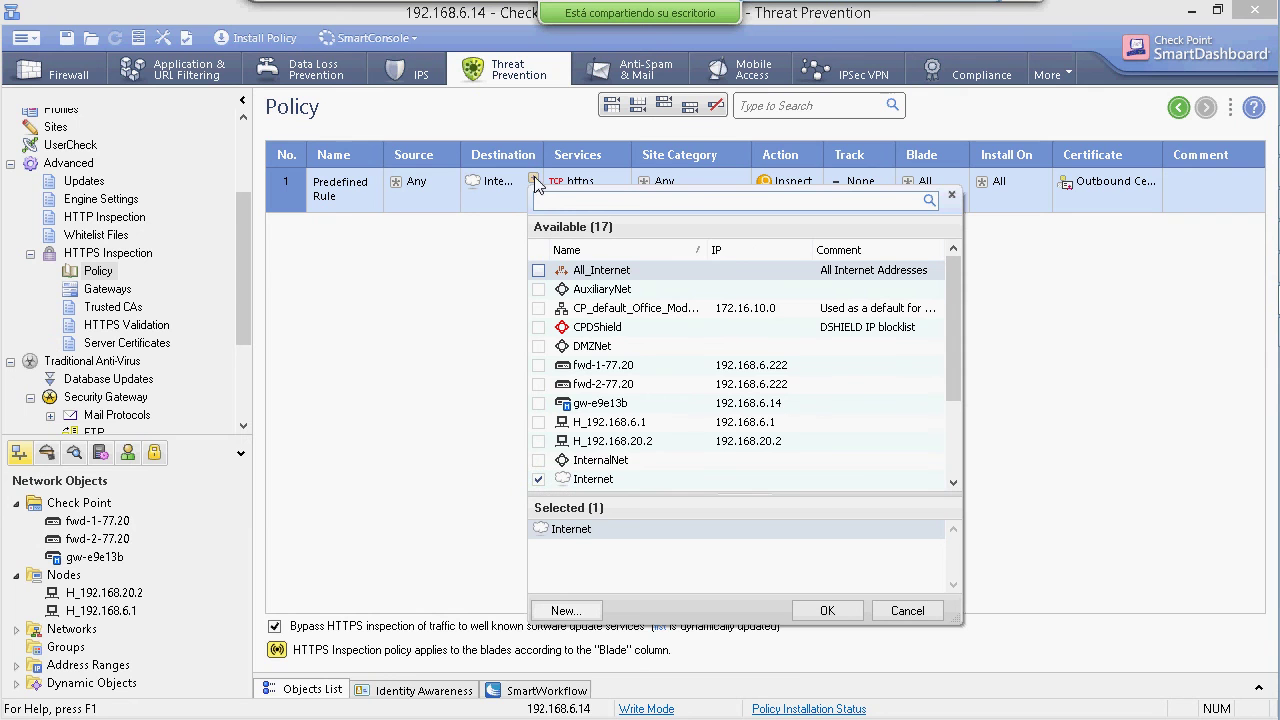
left_click(610, 444)
left_click(816, 619)
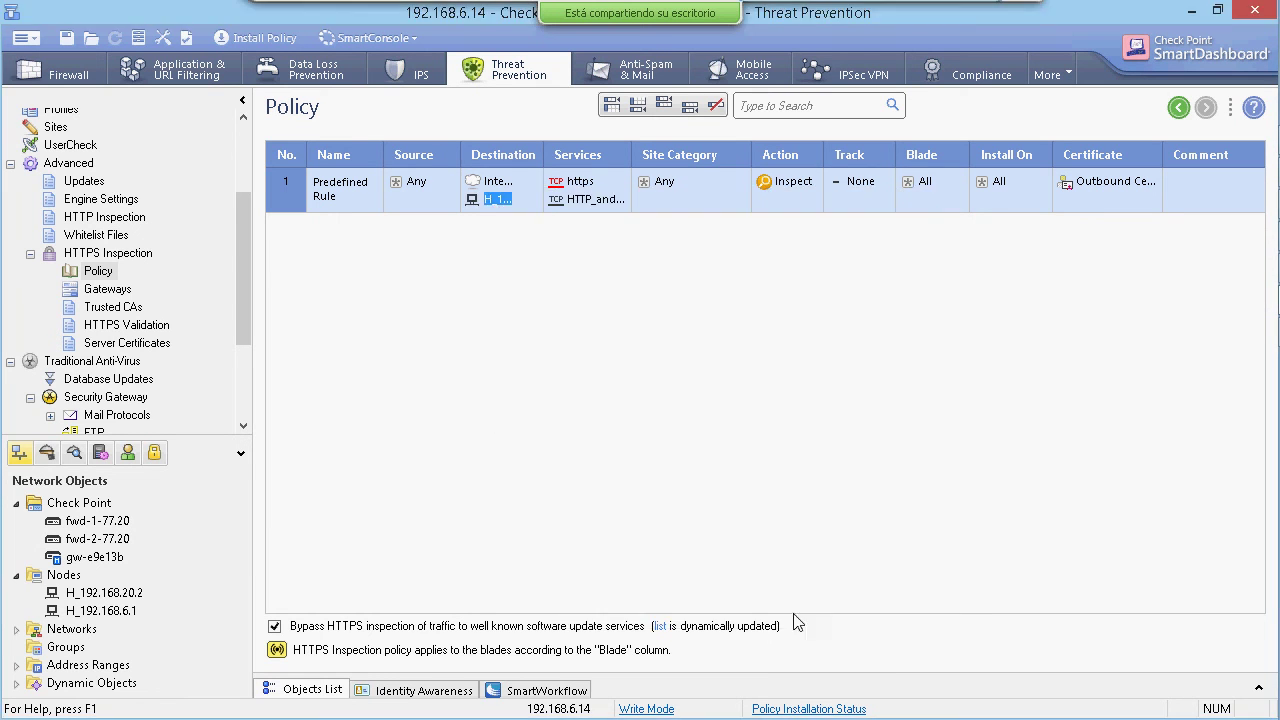
left_click(492, 185)
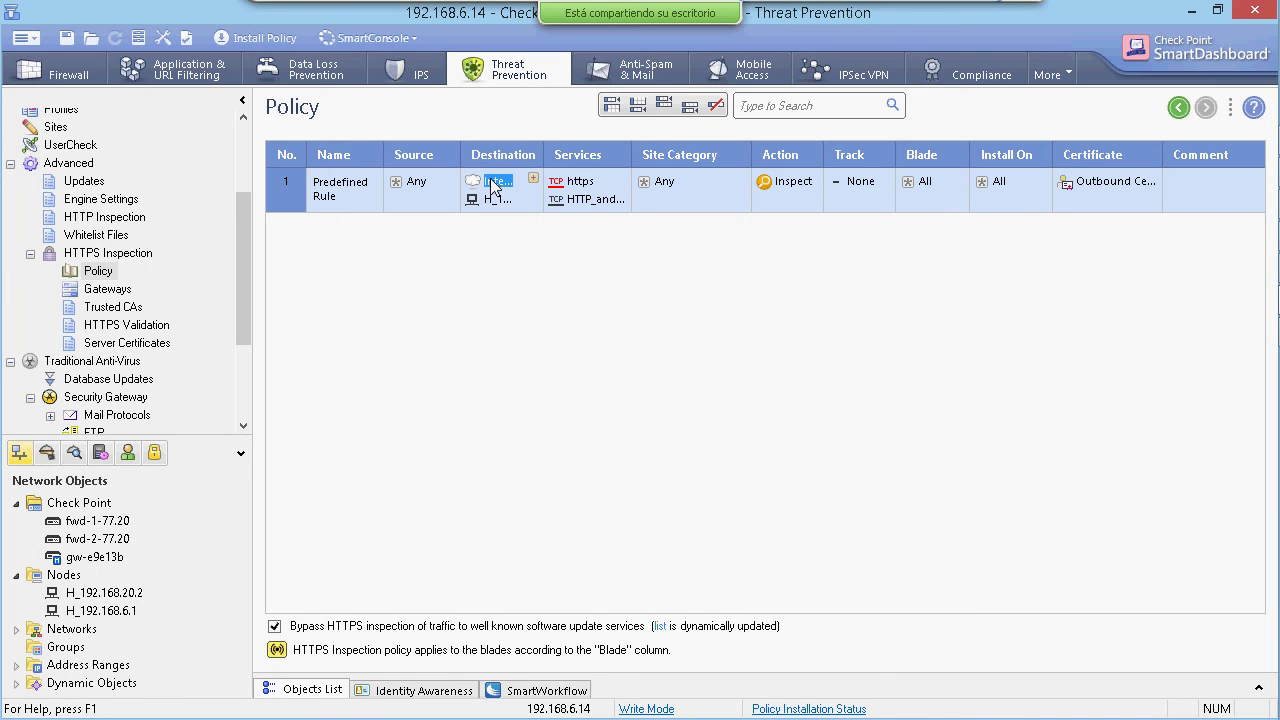
key("Delete")
Set the predefined HTTPS inspection rule's source to All_Internet.
left_click(450, 180)
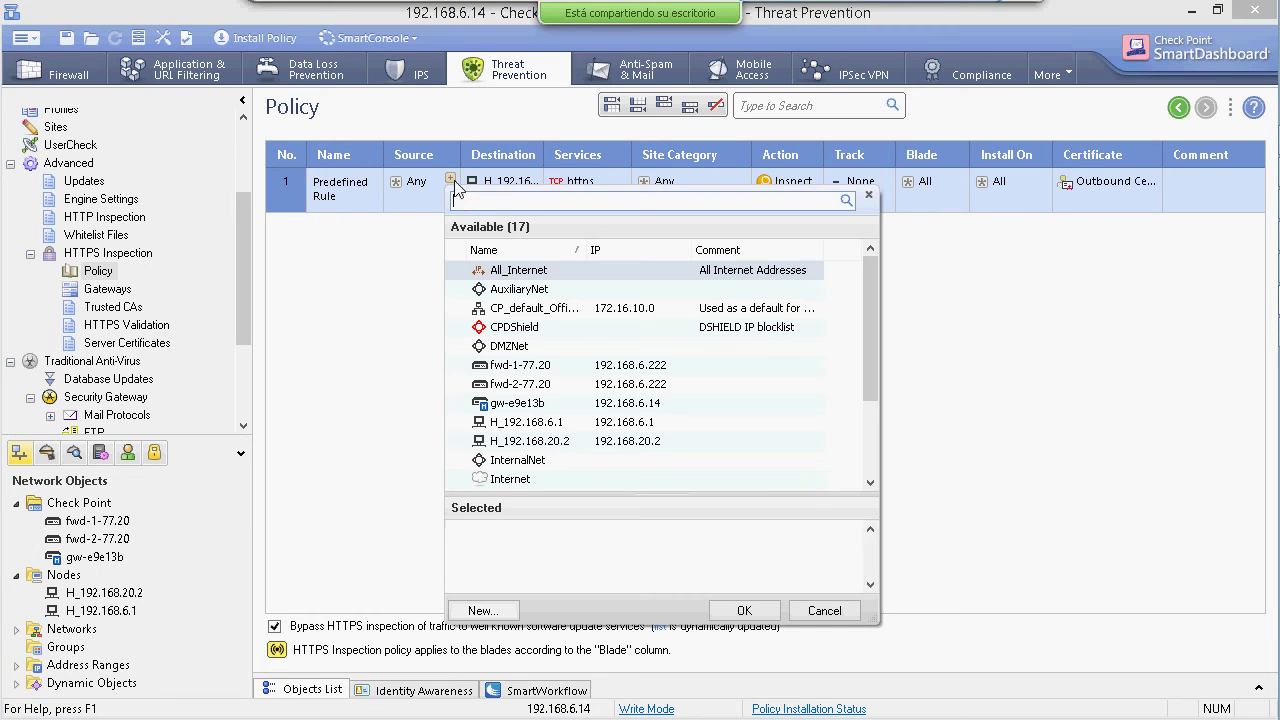
left_click(455, 270)
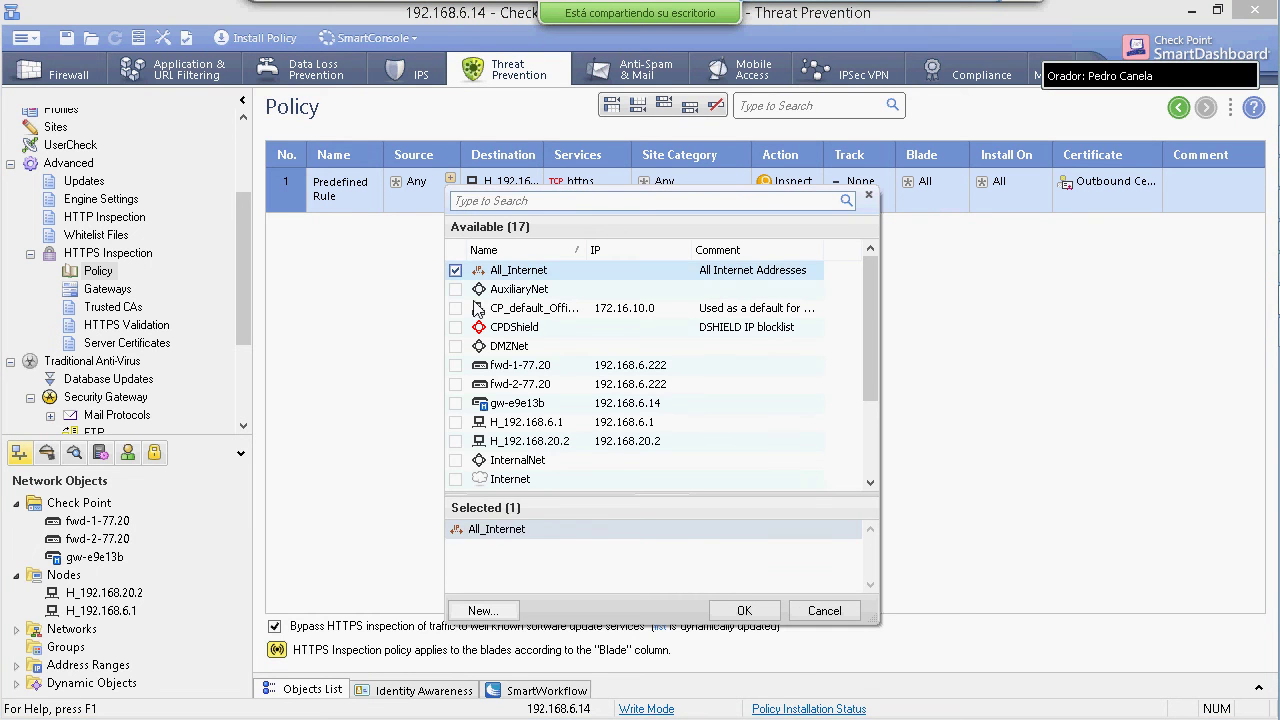
left_click(744, 611)
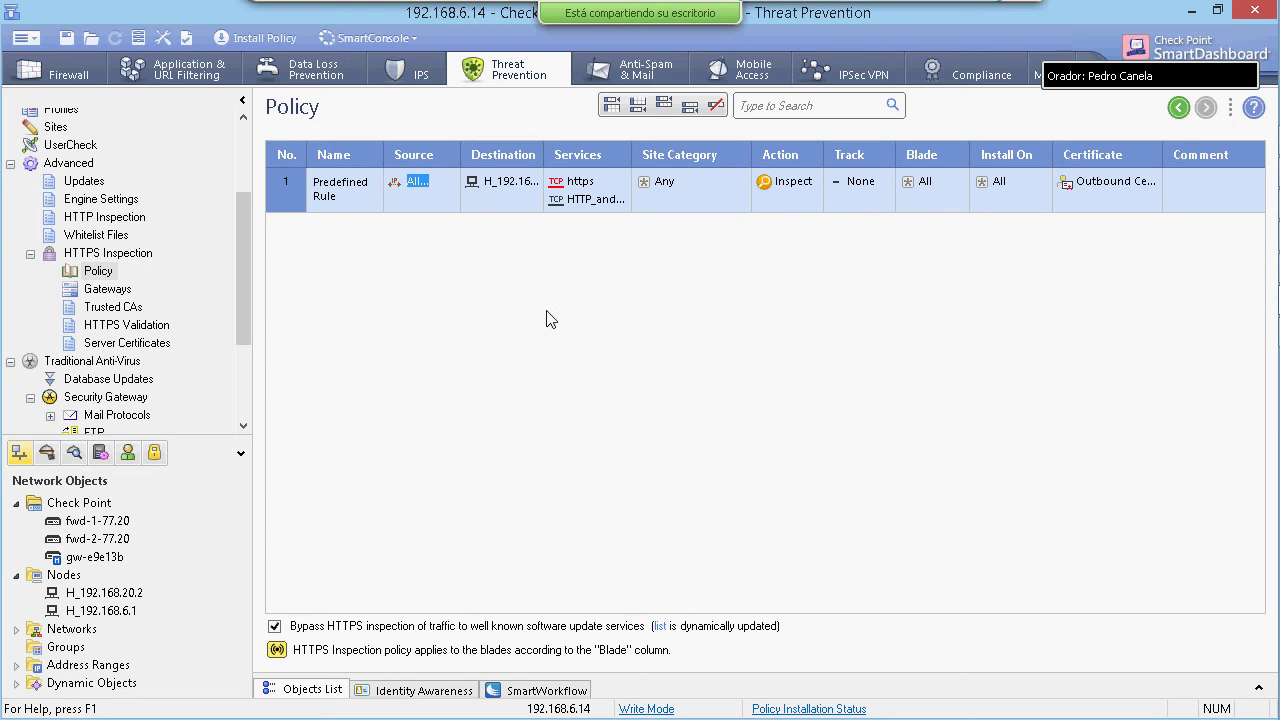
left_click(578, 192)
key("Delete")
key("ctrl+z")
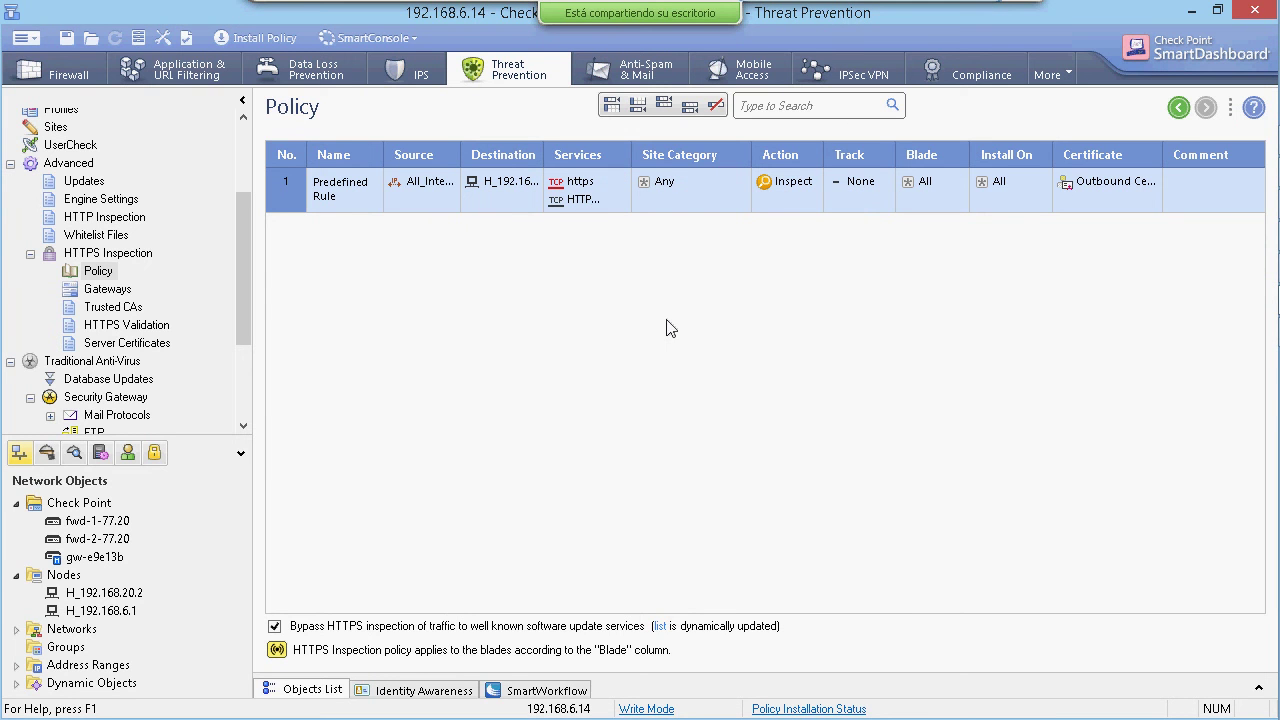
Check the certificate options available for the predefined HTTPS inspection rule without changing the selection.
right_click(1124, 190)
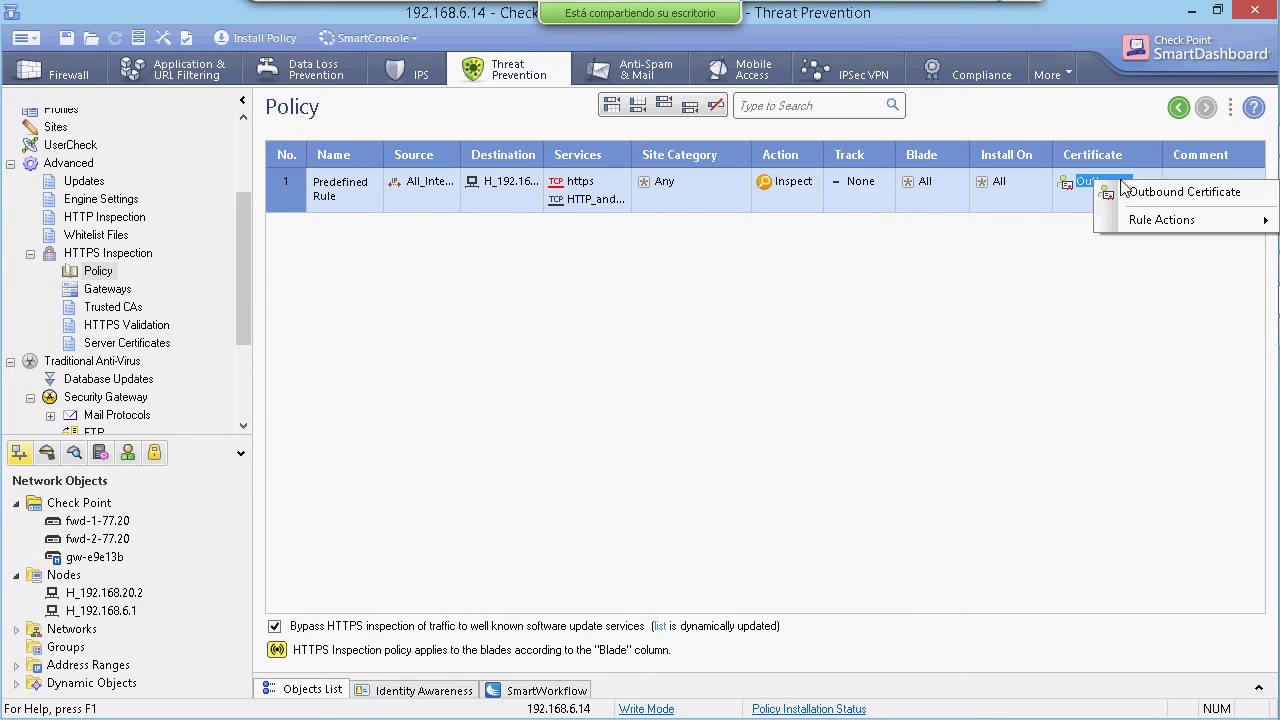
left_click(1030, 250)
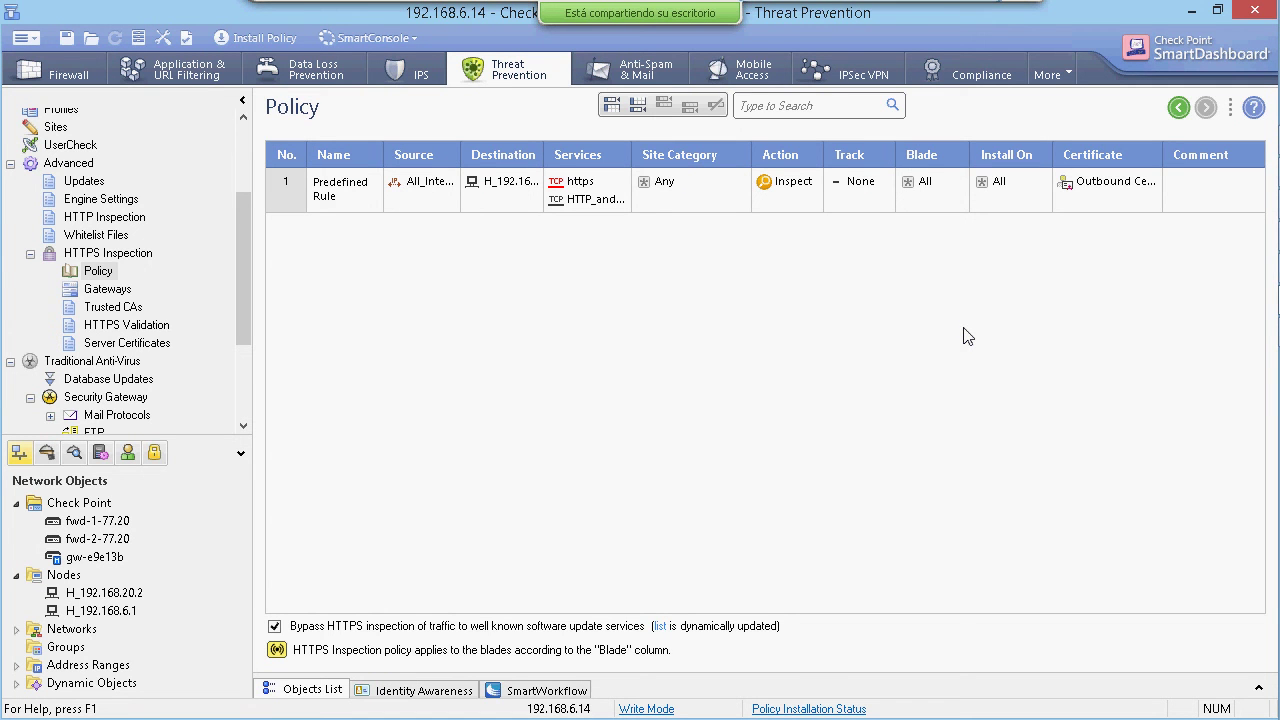
right_click(1113, 190)
left_click(1010, 246)
right_click(1090, 182)
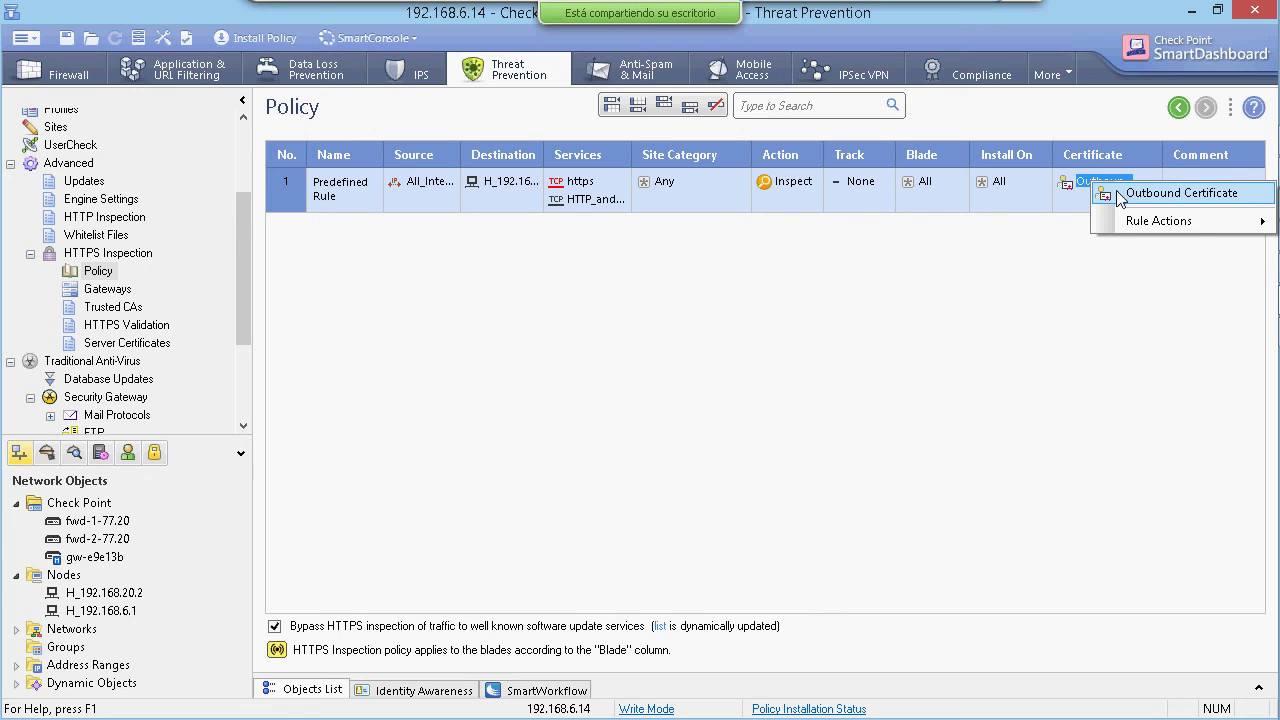
left_click(986, 291)
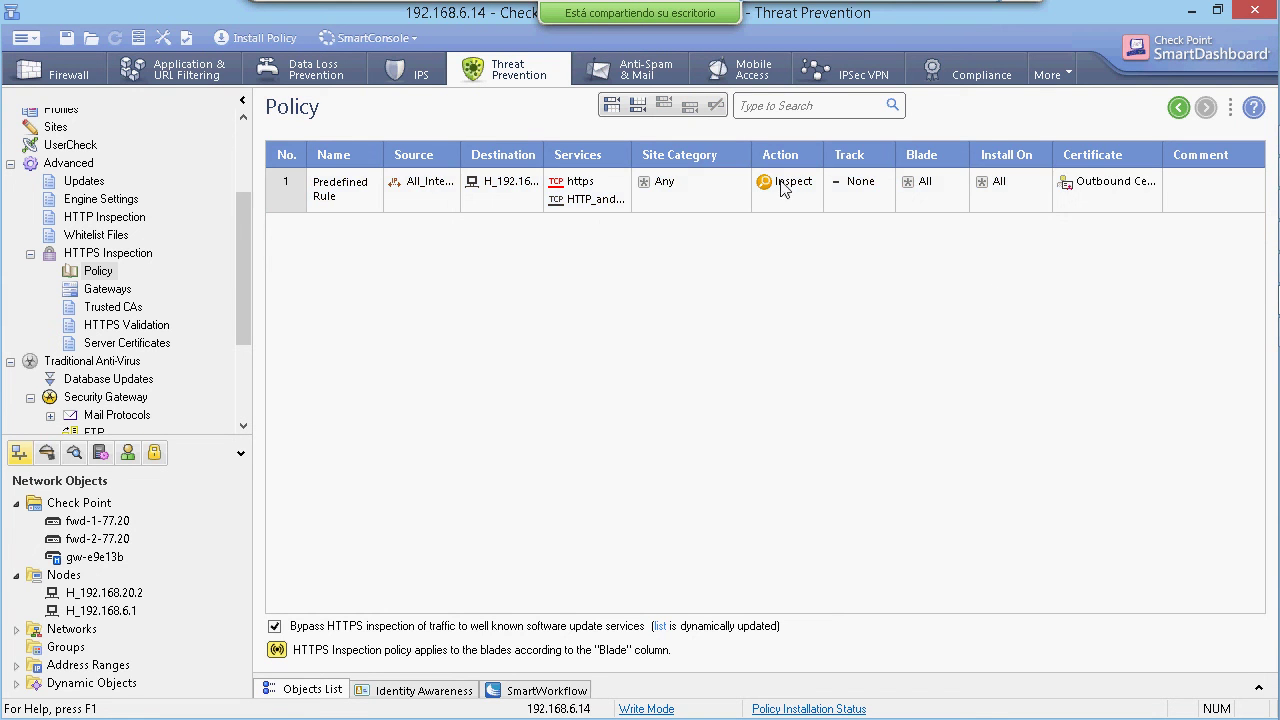
Set the predefined HTTPS inspection rule's action to Bypass and its tracking to Log.
right_click(784, 190)
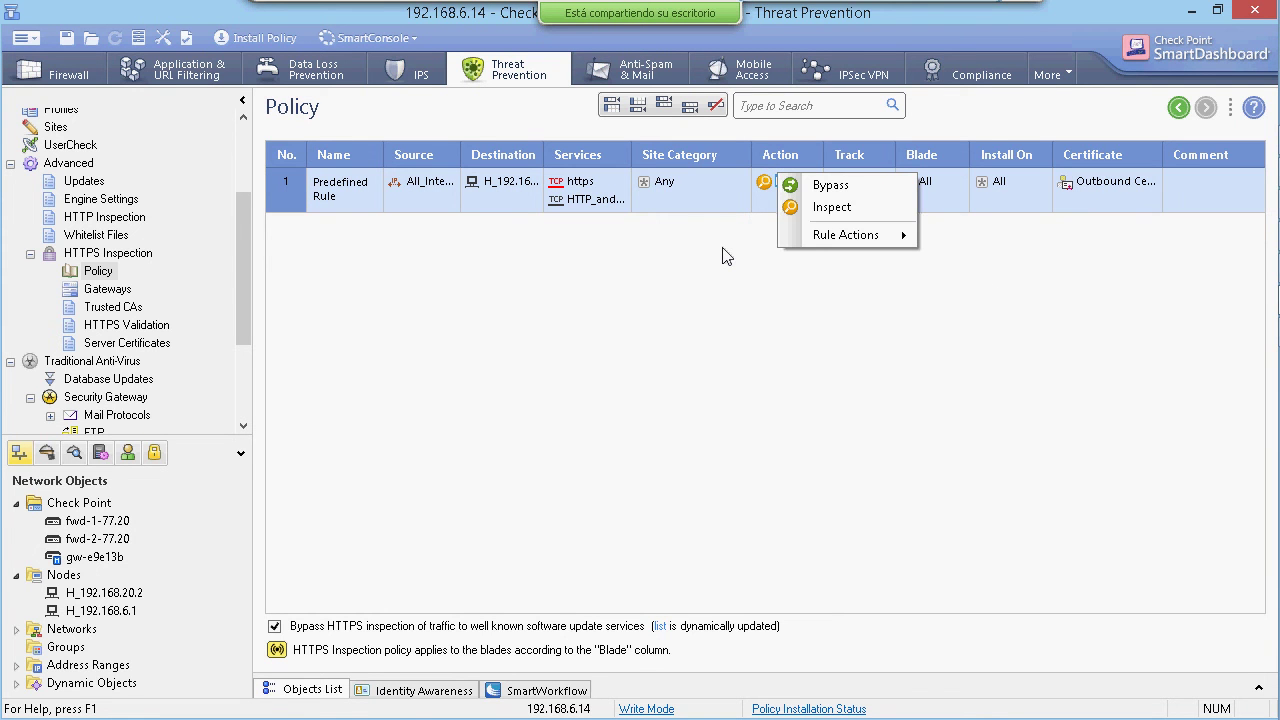
left_click(861, 190)
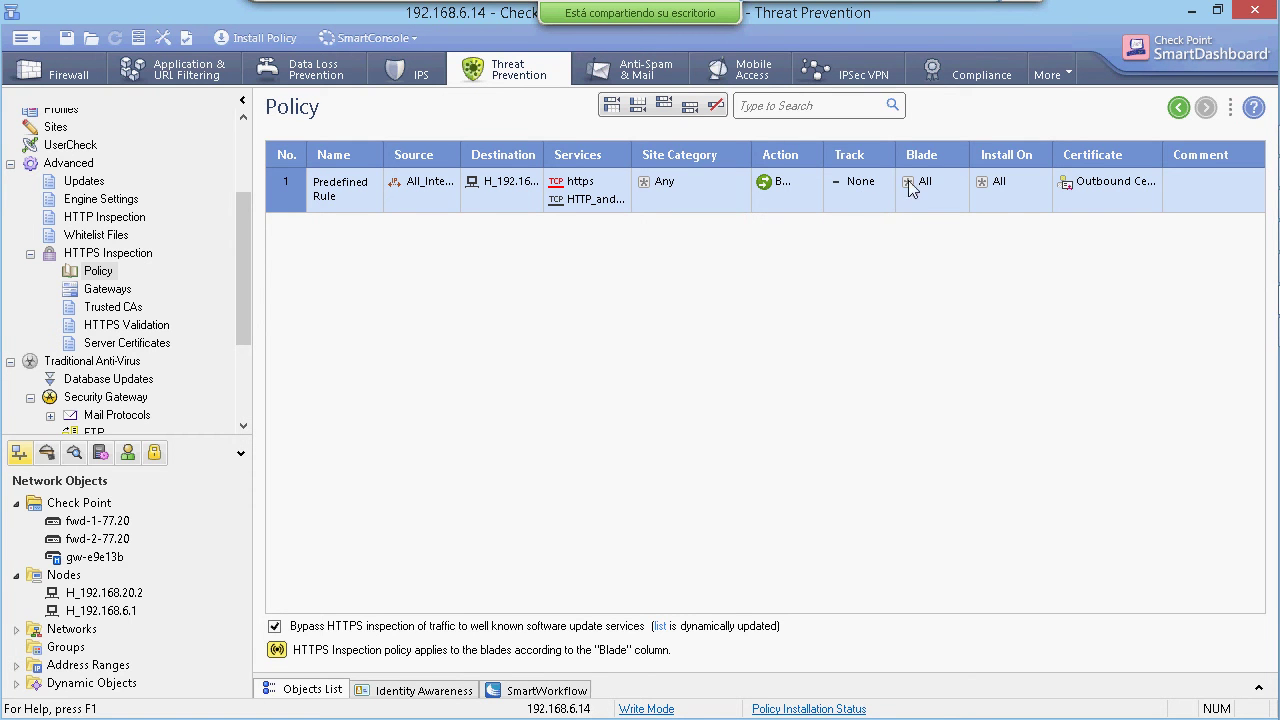
right_click(865, 184)
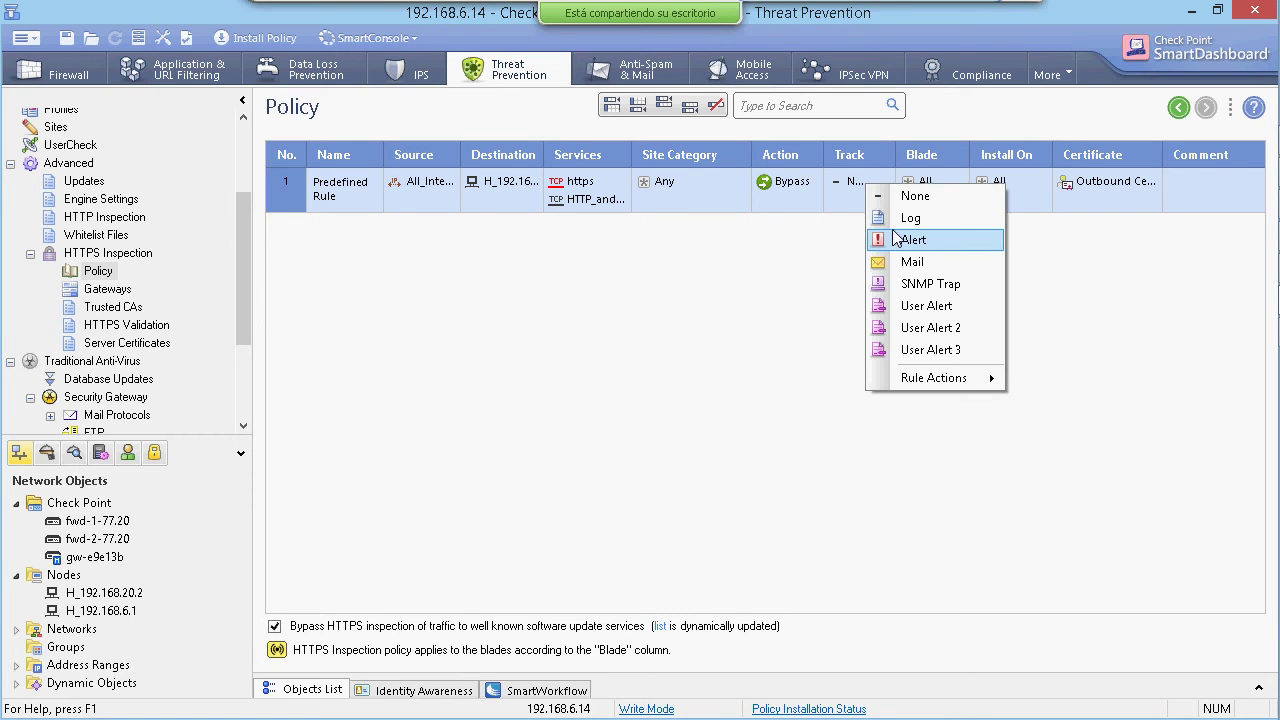
left_click(893, 219)
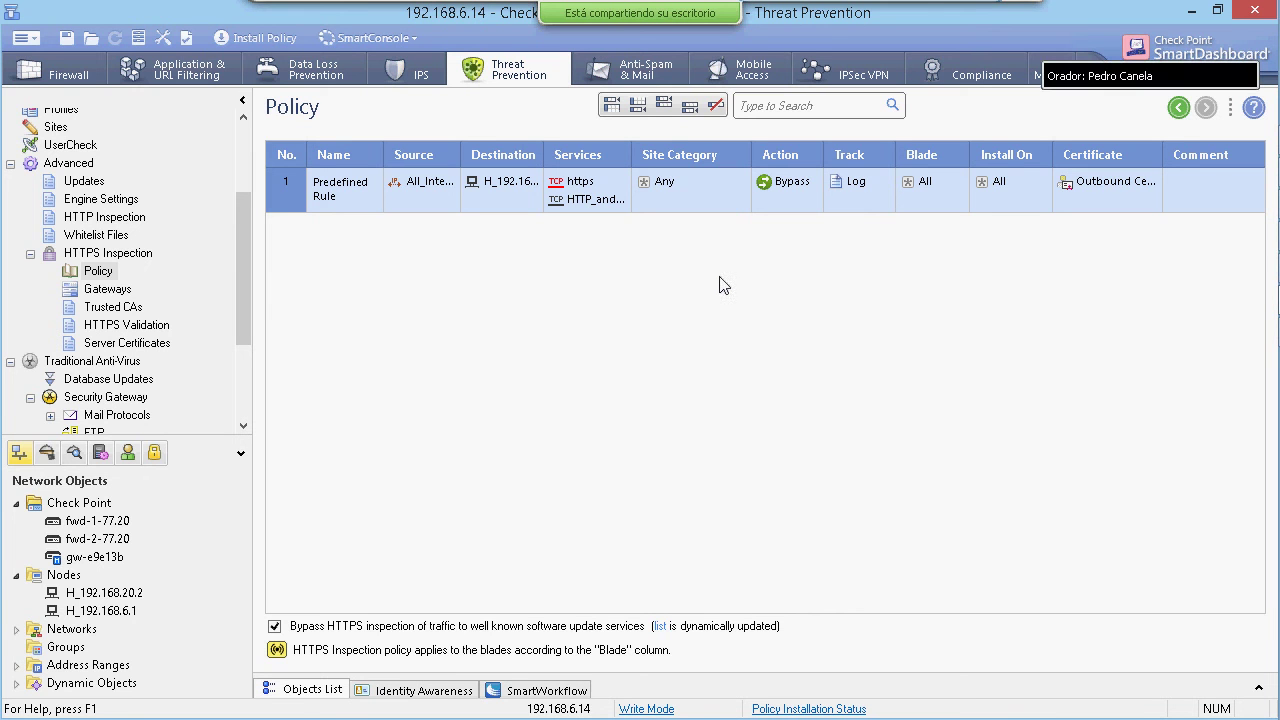
right_click(804, 185)
left_click(760, 225)
left_click(858, 183)
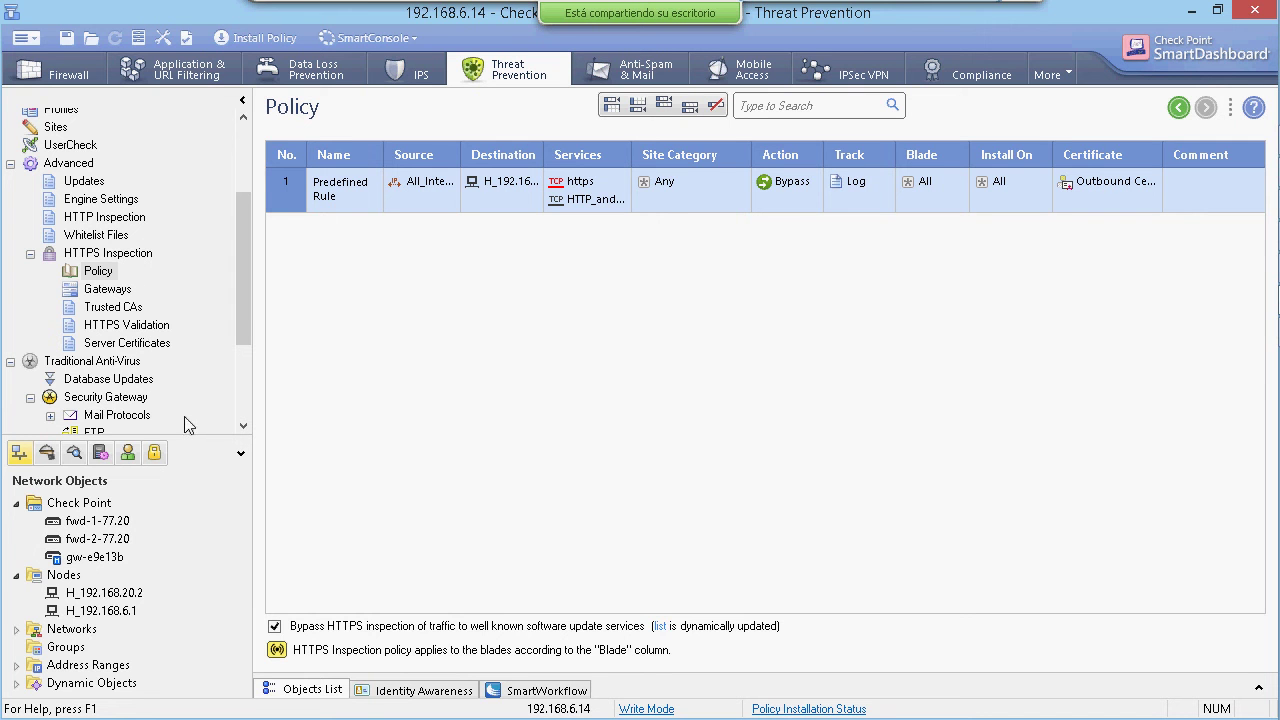
Look through the HTTPS Inspection list of trusted CAs and their validity dates.
left_click(128, 309)
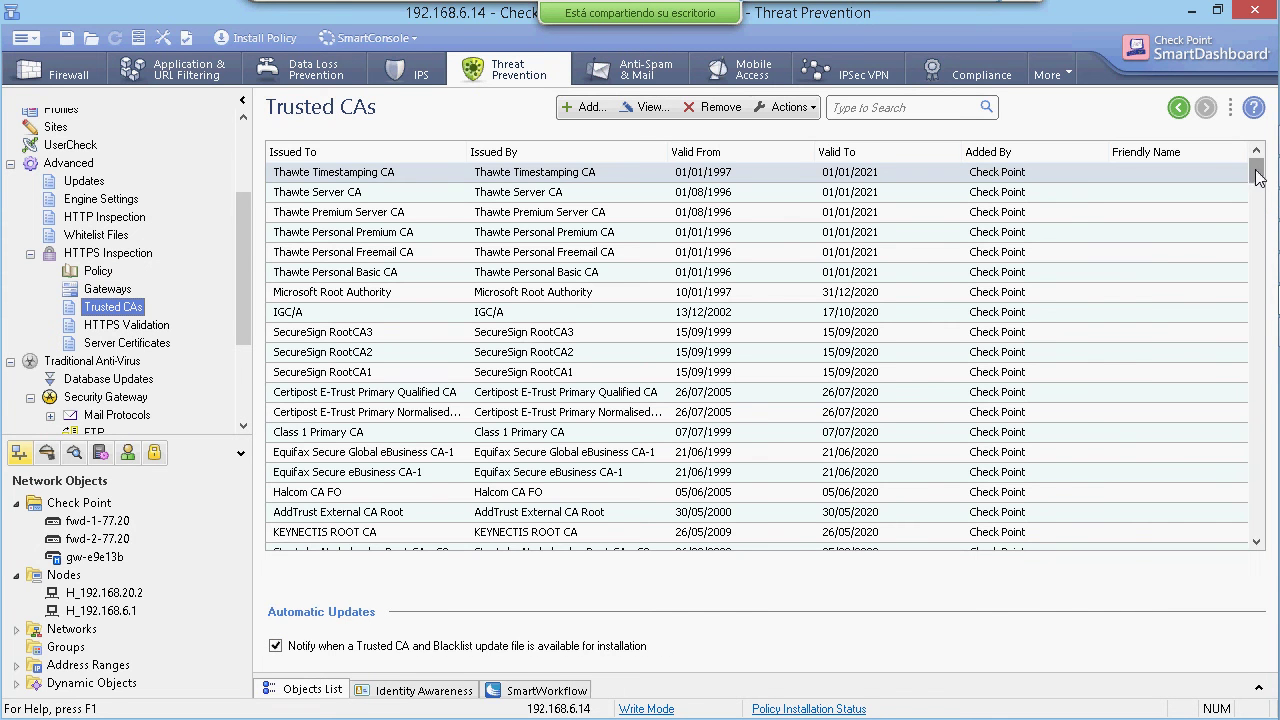
left_click_drag(1258, 178, 1249, 316)
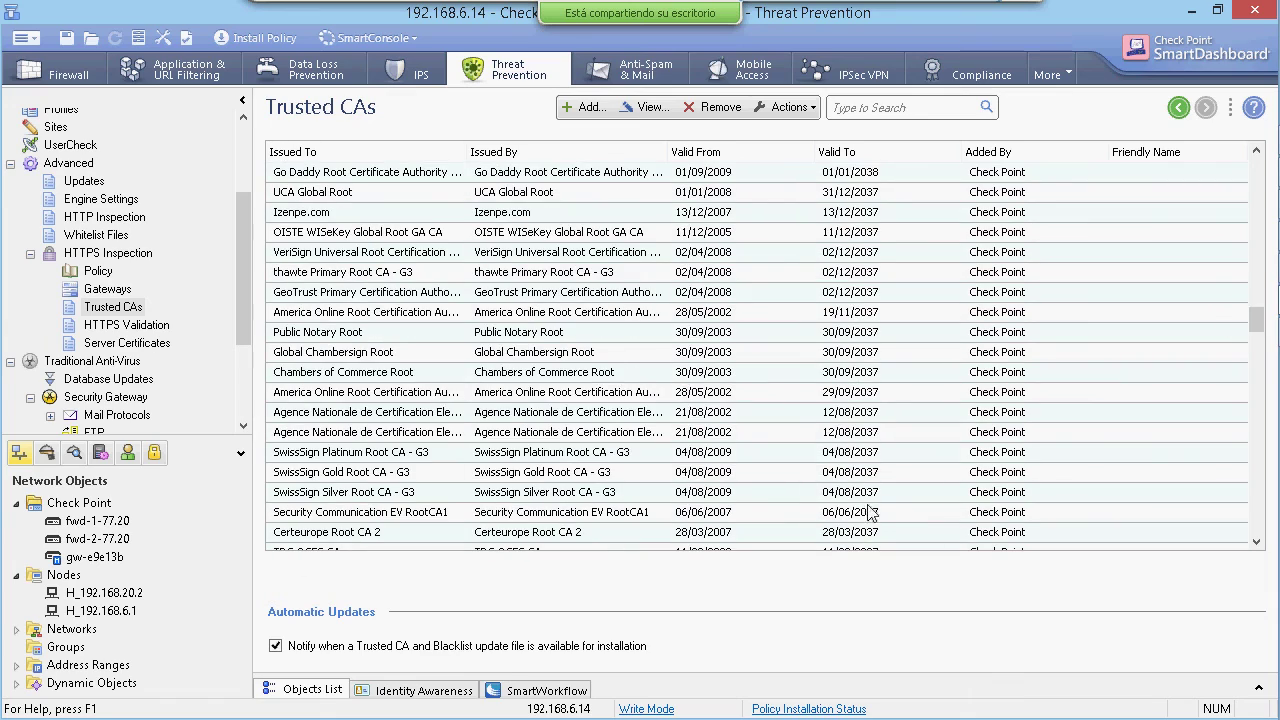
left_click(873, 456)
scroll(873, 456, "down", 20)
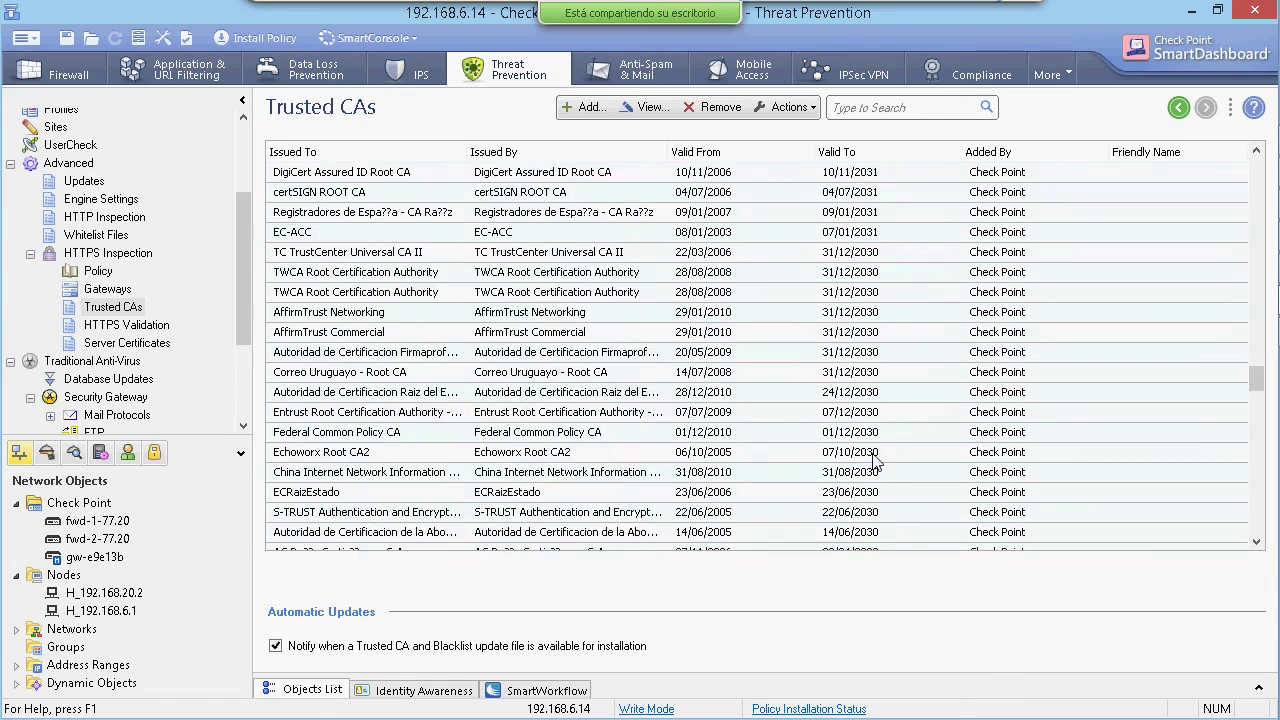
scroll(875, 443, "down", 15)
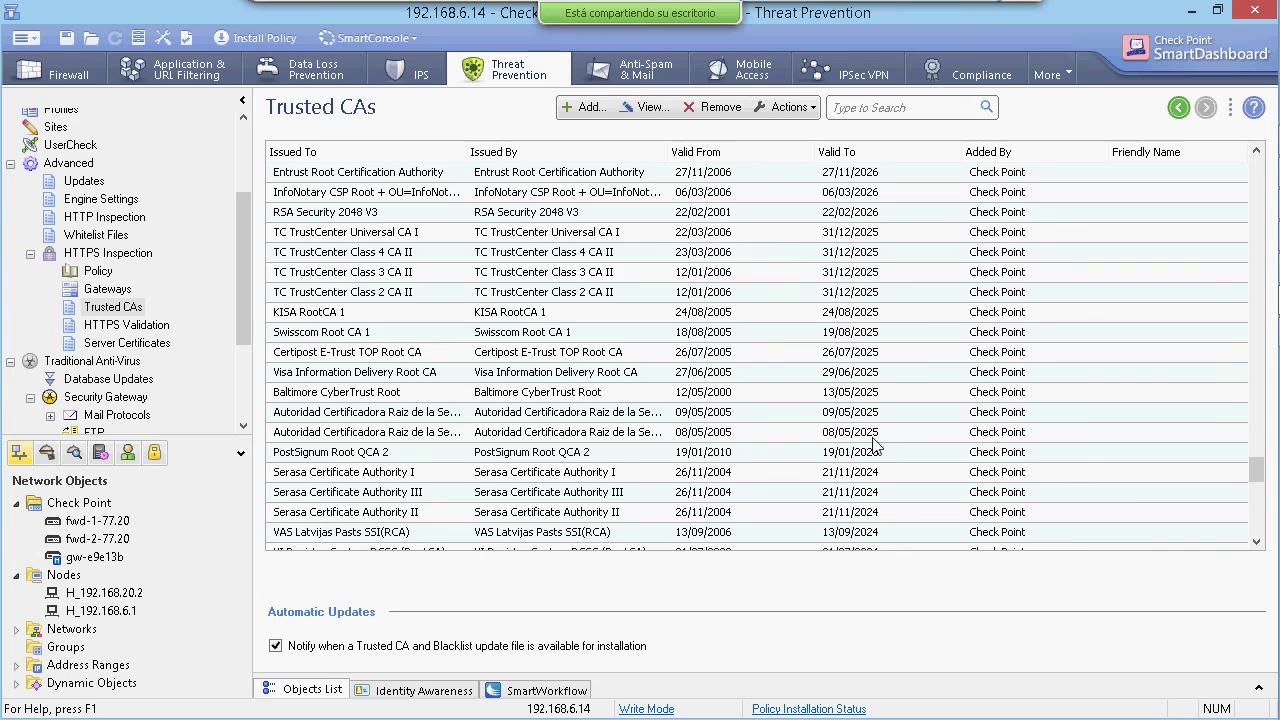
scroll(873, 443, "down", 10)
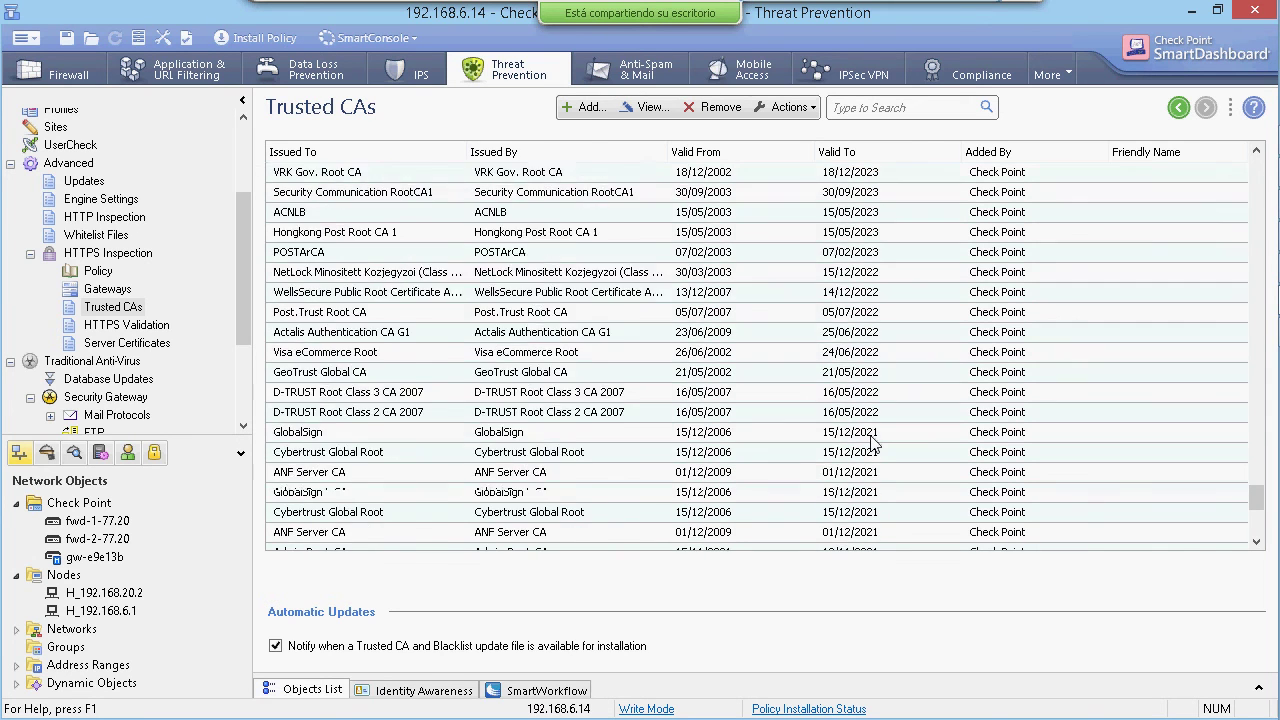
Review the HTTPS Validation settings, including server validation options and the blacklisted certificates.
scroll(873, 443, "up", 10)
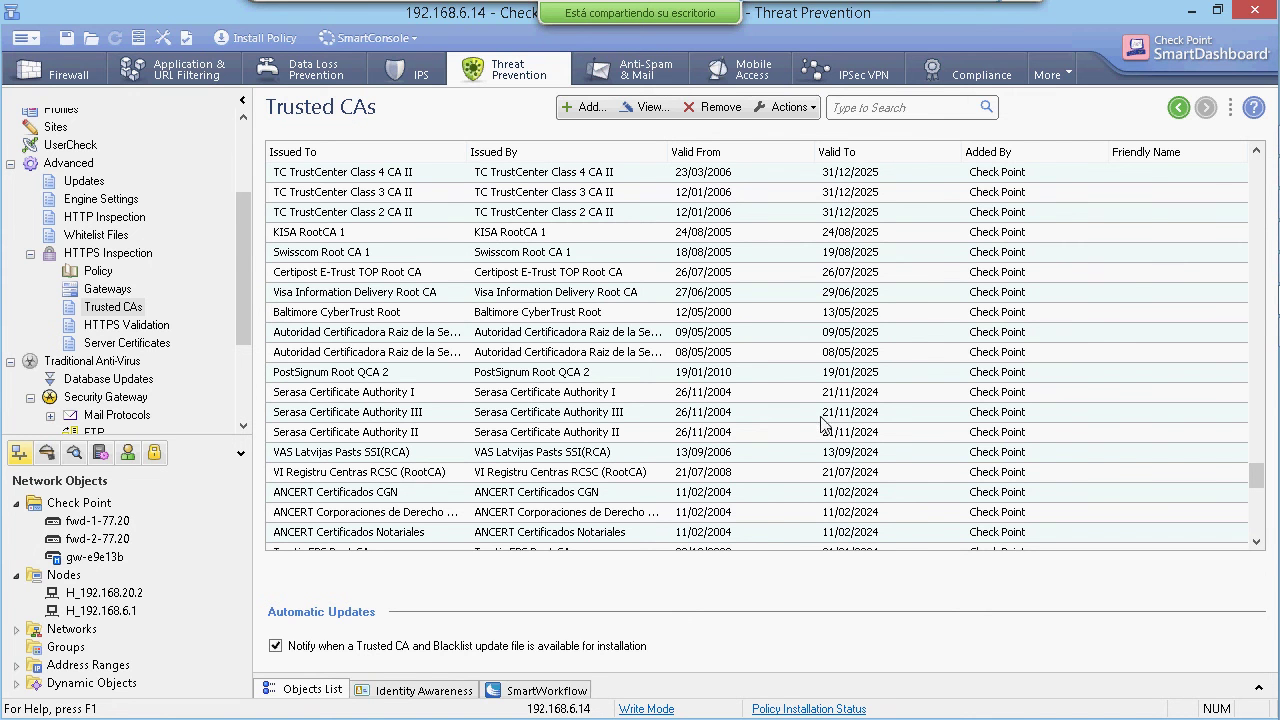
left_click(126, 325)
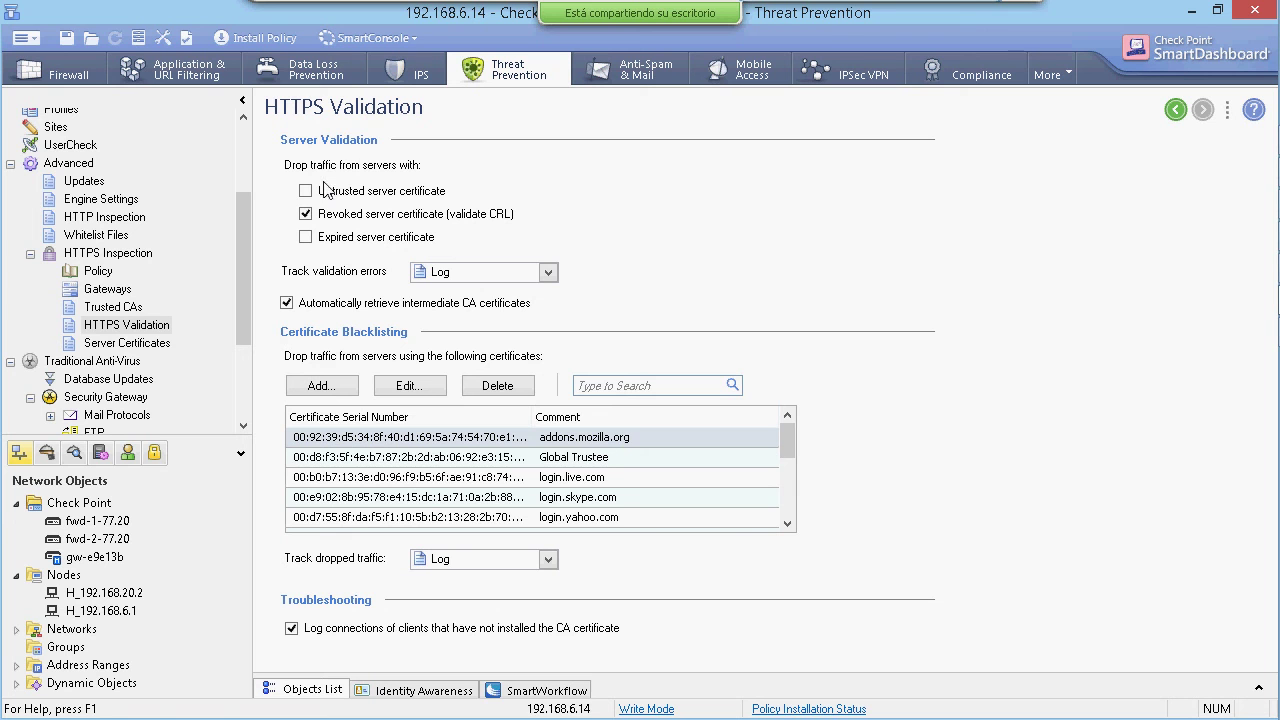
left_click(548, 460)
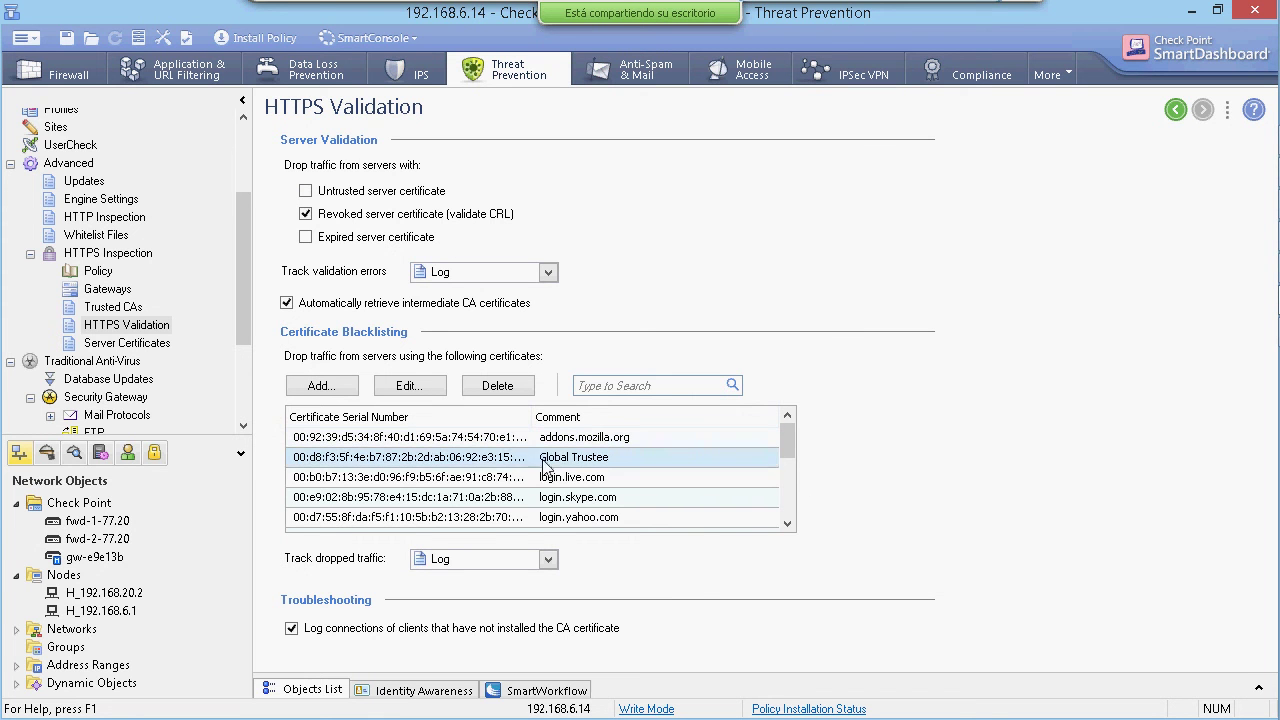
left_click(538, 480)
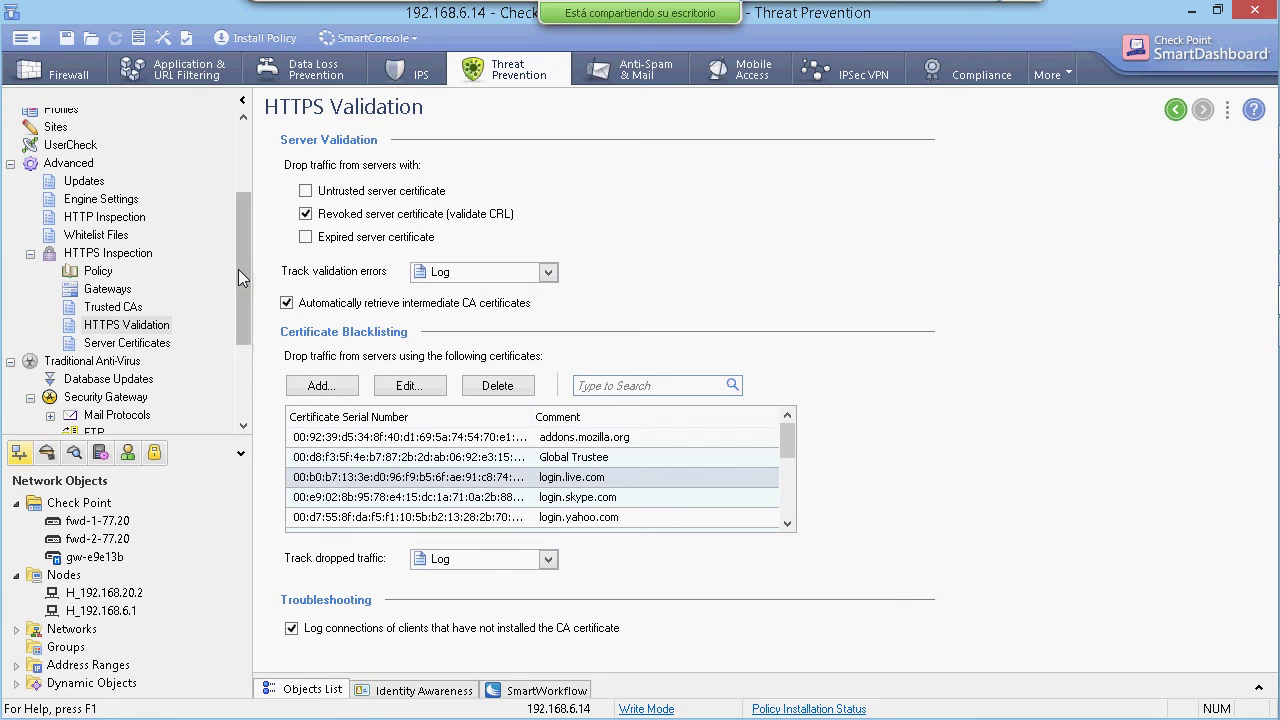
Check the Advanced automatic update schedules and open the Traditional Anti-Virus database updates settings.
left_click_drag(238, 269, 233, 338)
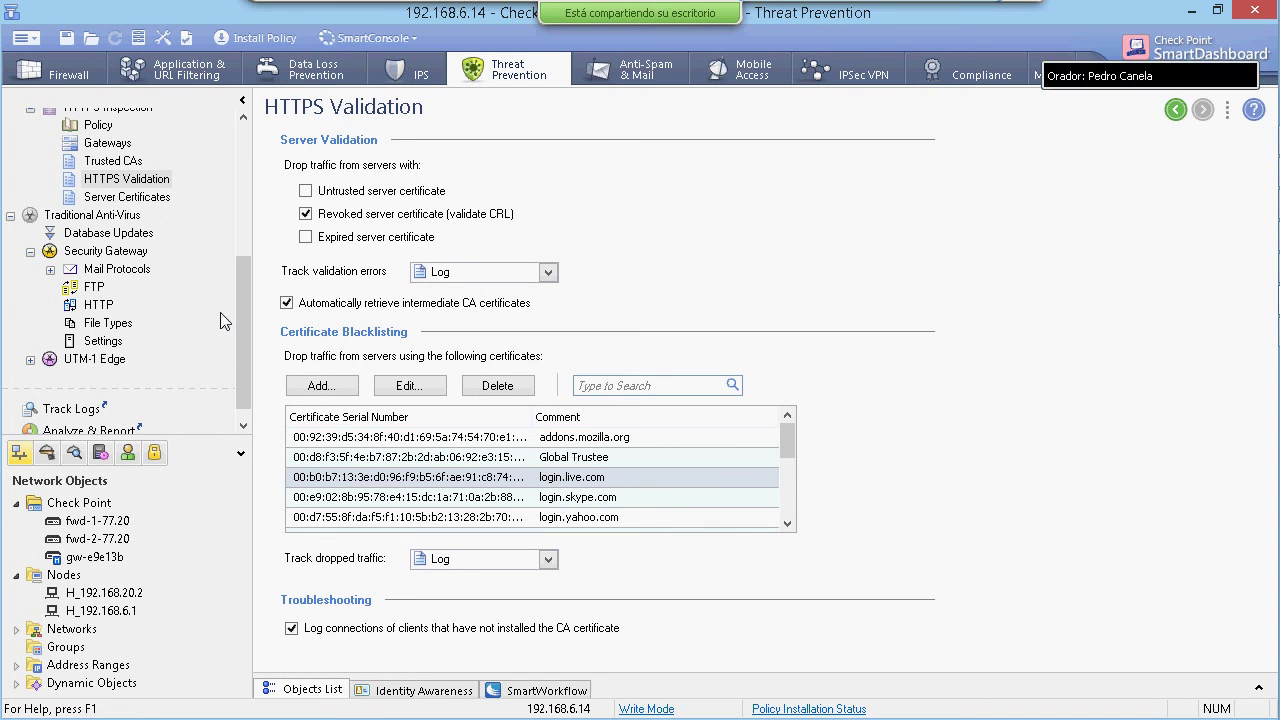
scroll(120, 222, "up", 5)
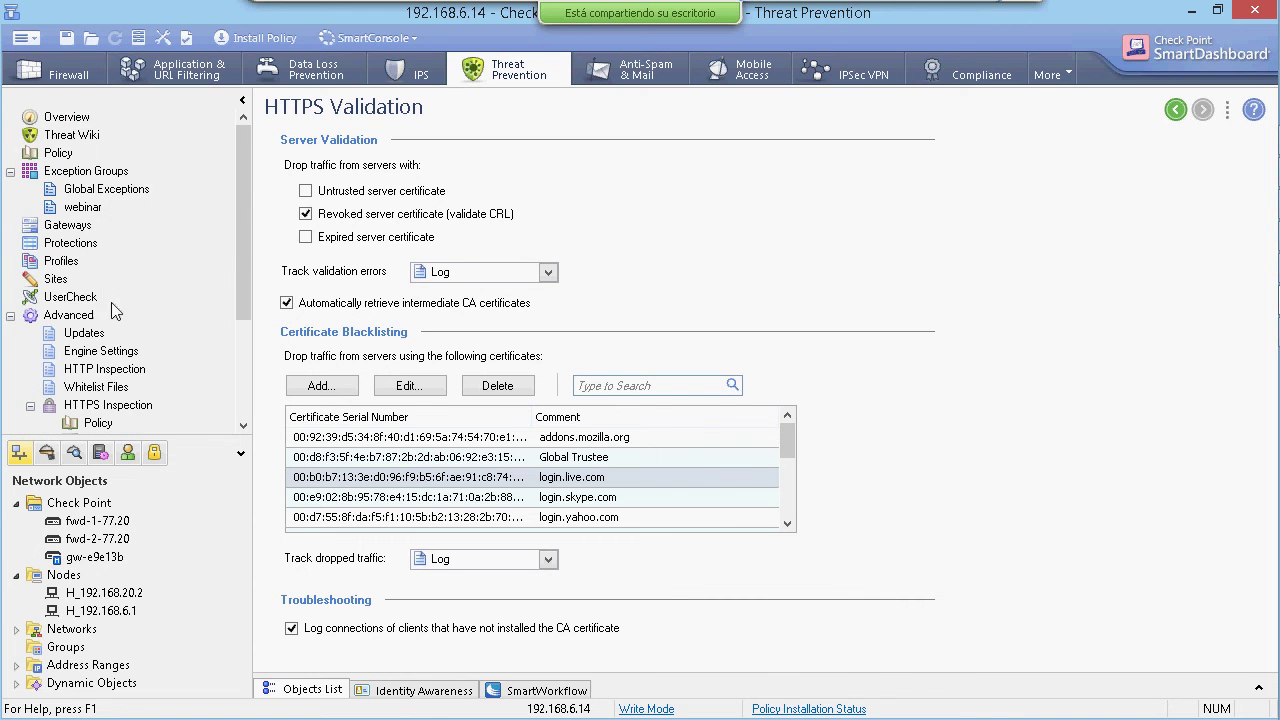
left_click_drag(240, 244, 244, 330)
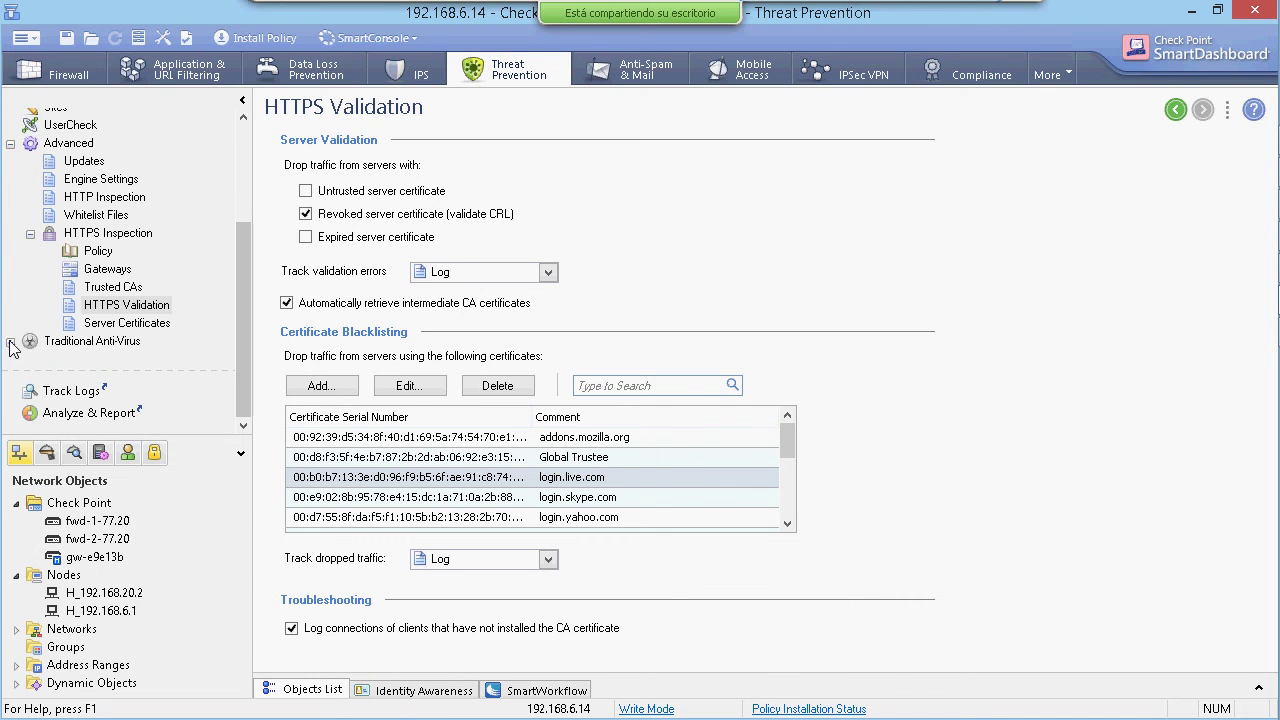
scroll(113, 330, "up", 10)
left_click(84, 336)
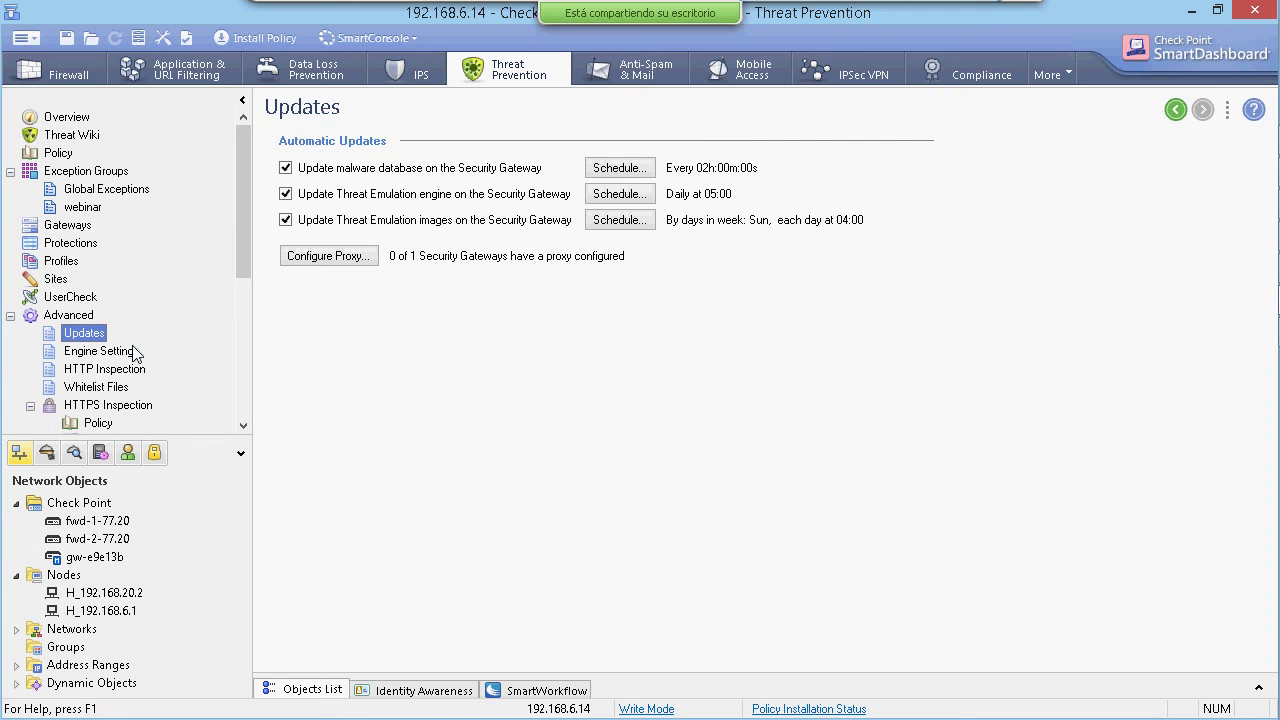
left_click_drag(246, 240, 235, 370)
left_click(104, 267)
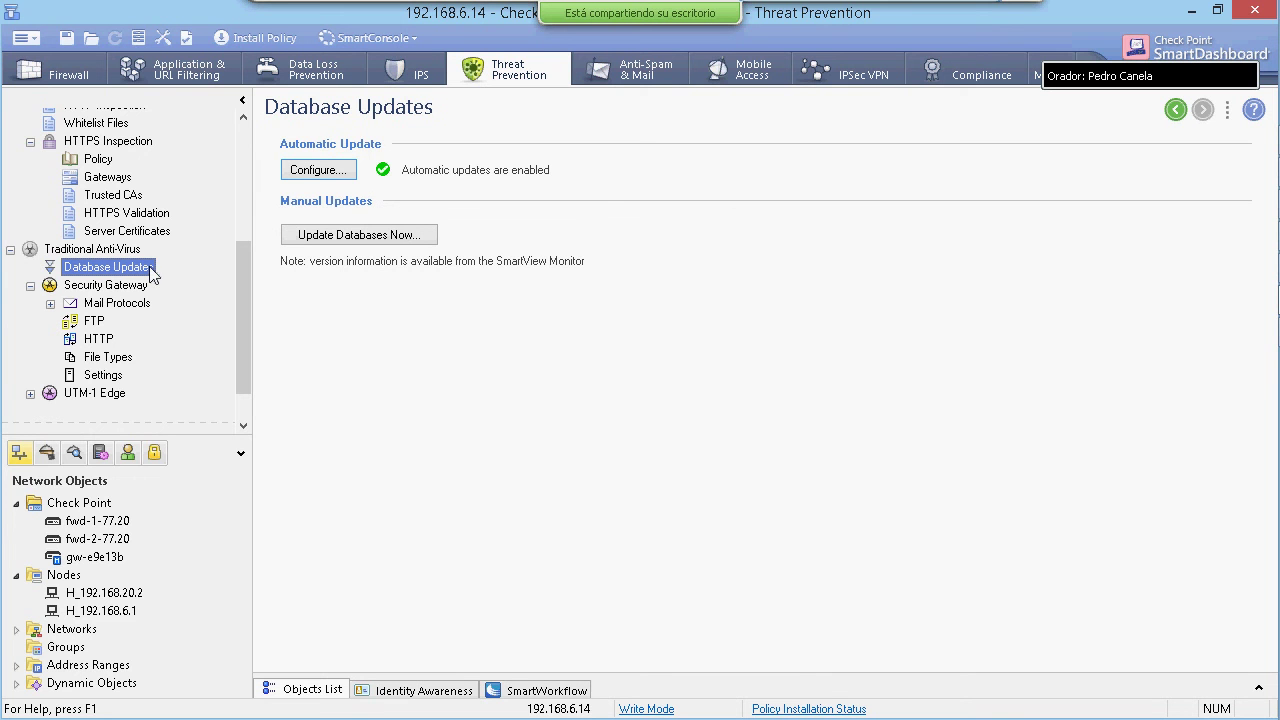
Try changing the User Center username's e-mail domain for automatic updates, view the Anti-Virus download options, and cancel the changes.
left_click(317, 172)
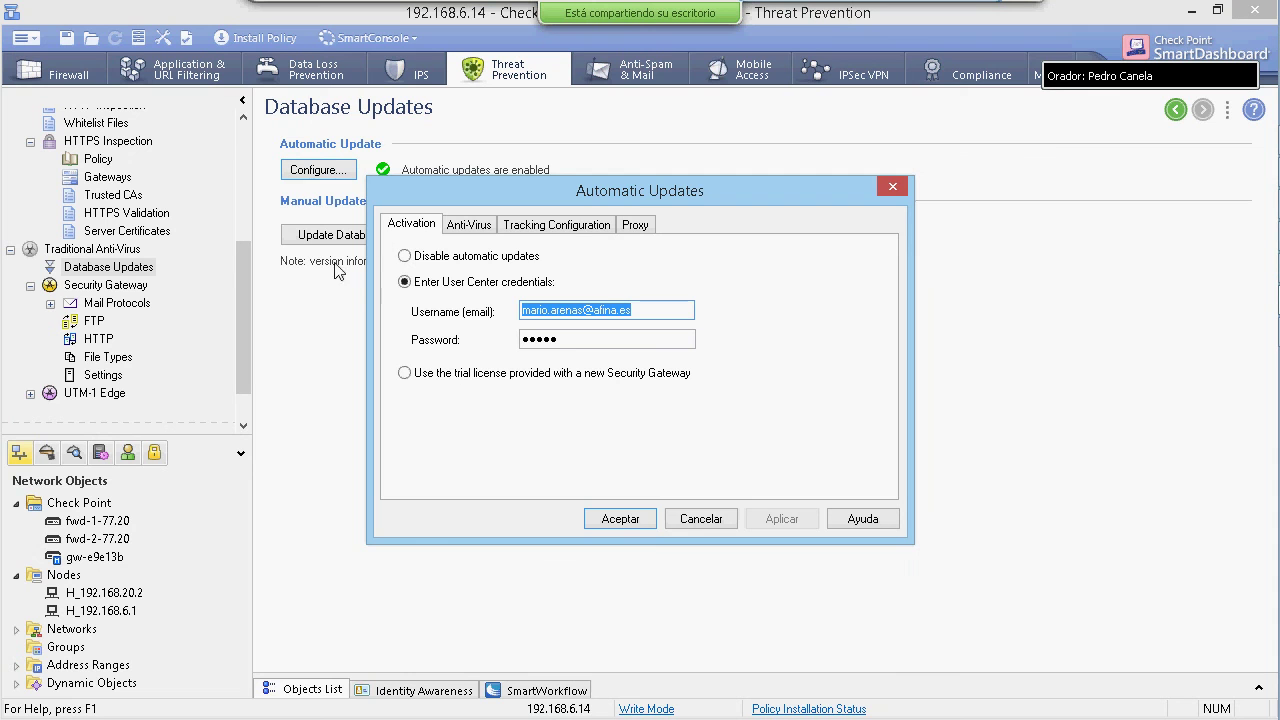
left_click(601, 312)
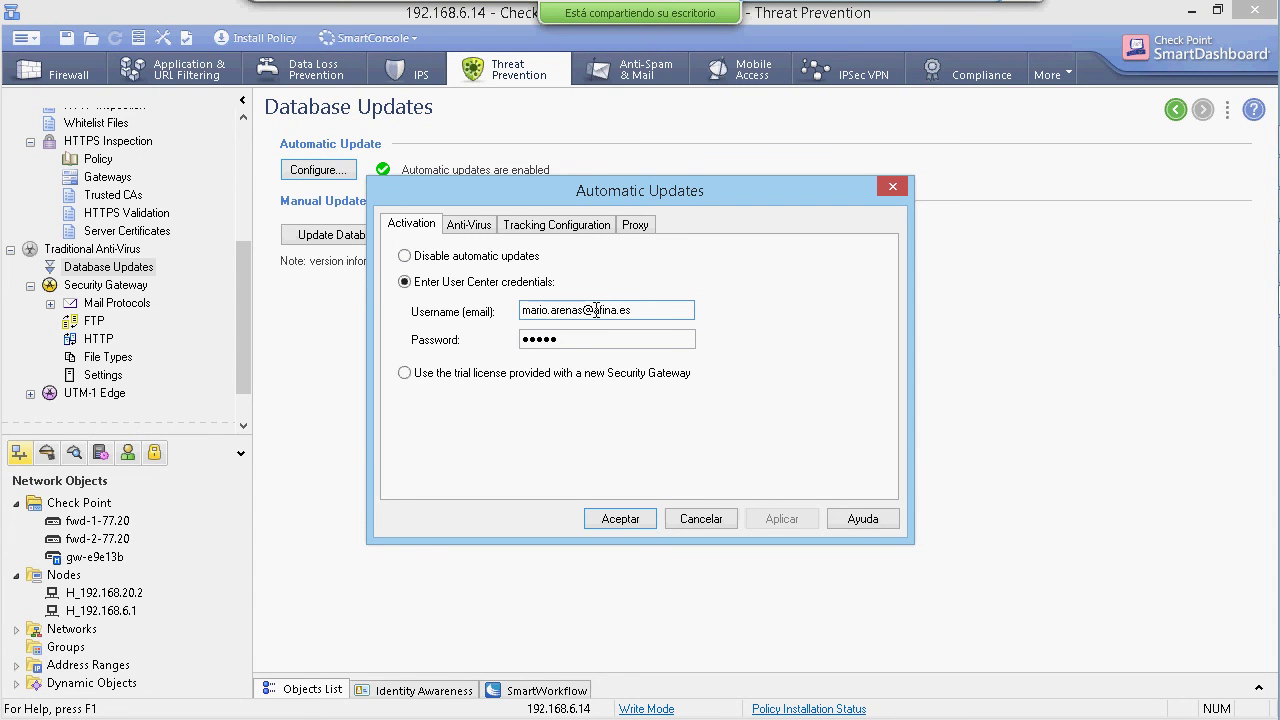
left_click_drag(597, 311, 666, 312)
type("westcon.com")
key("Tab")
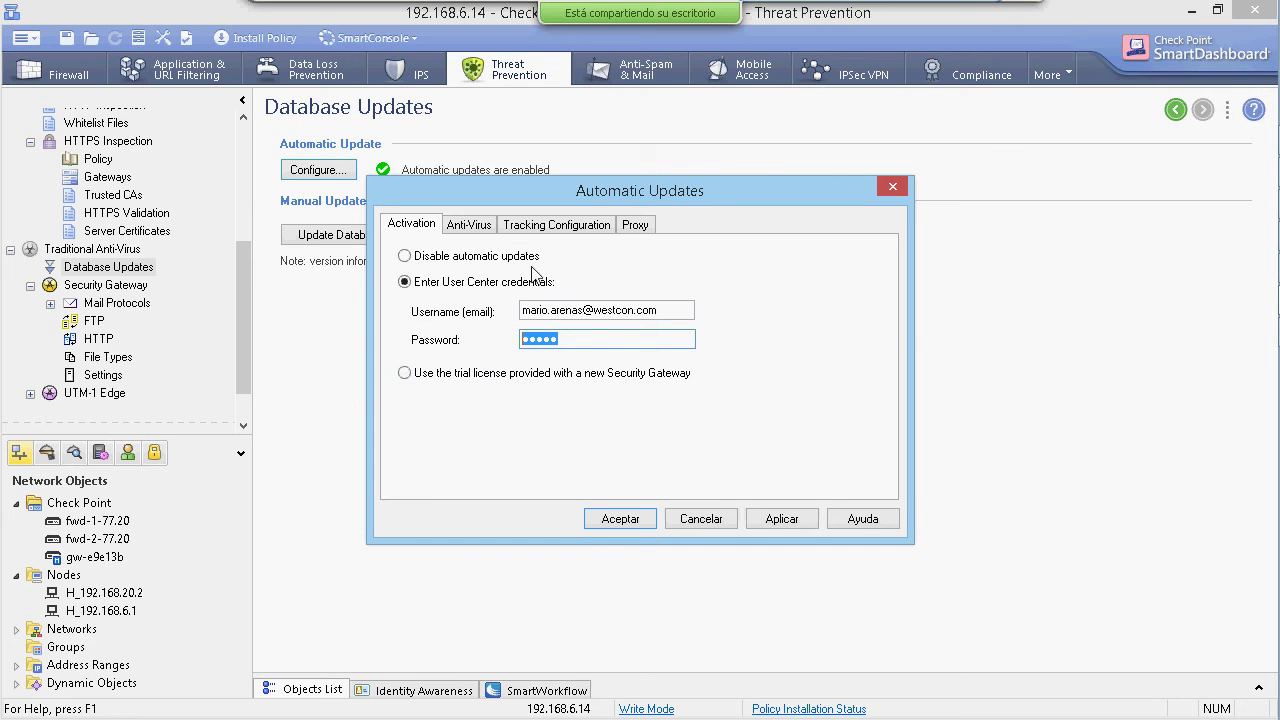
left_click(482, 231)
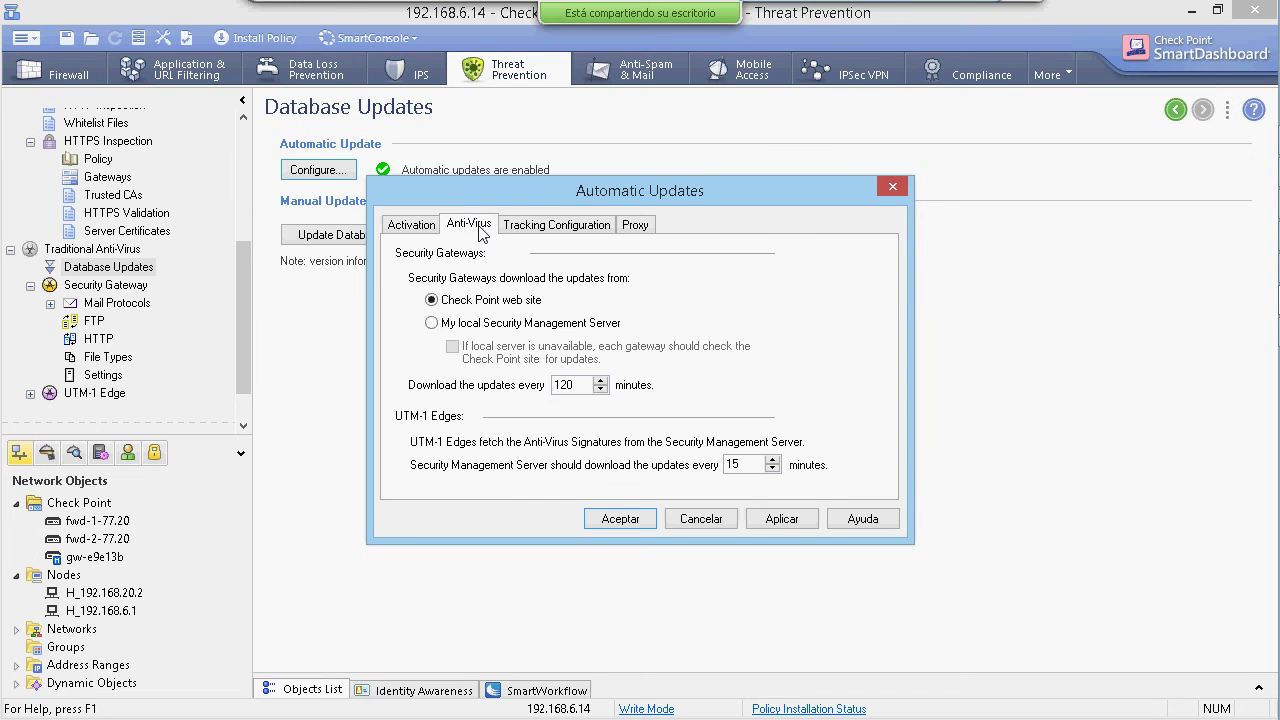
left_click(701, 519)
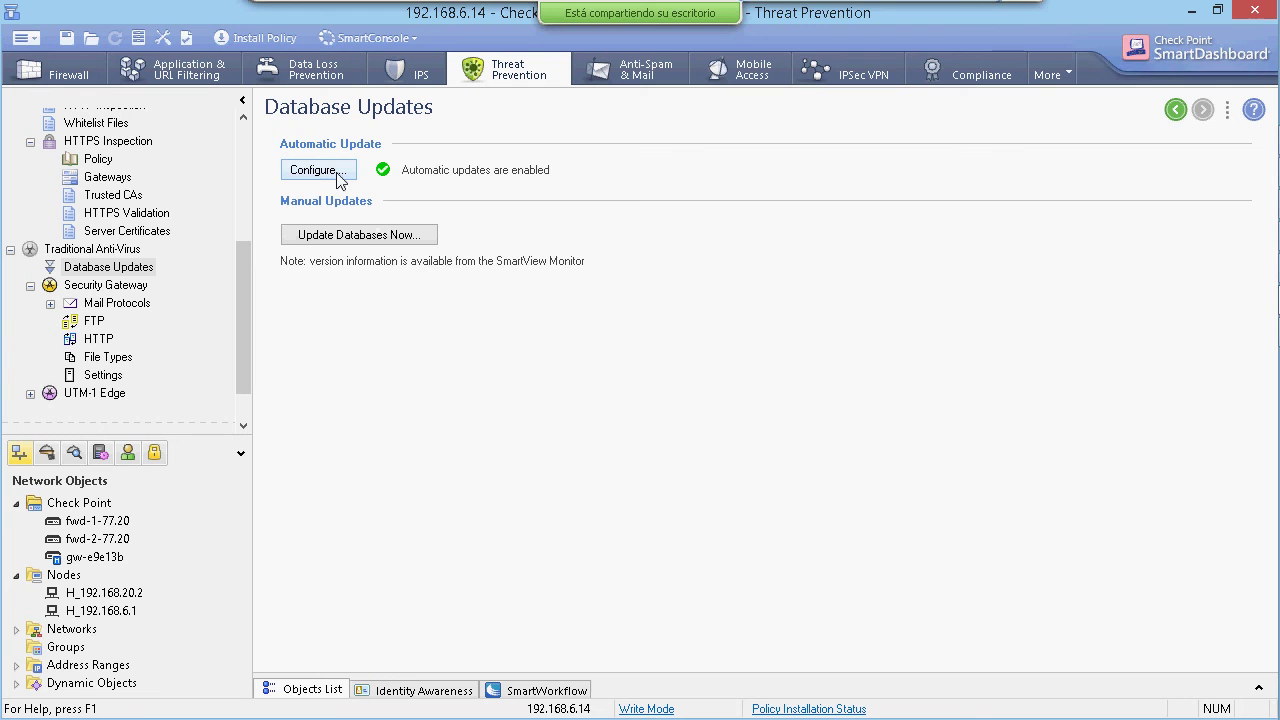
Check the User Center credentials request for a manual database update and cancel it.
left_click(358, 233)
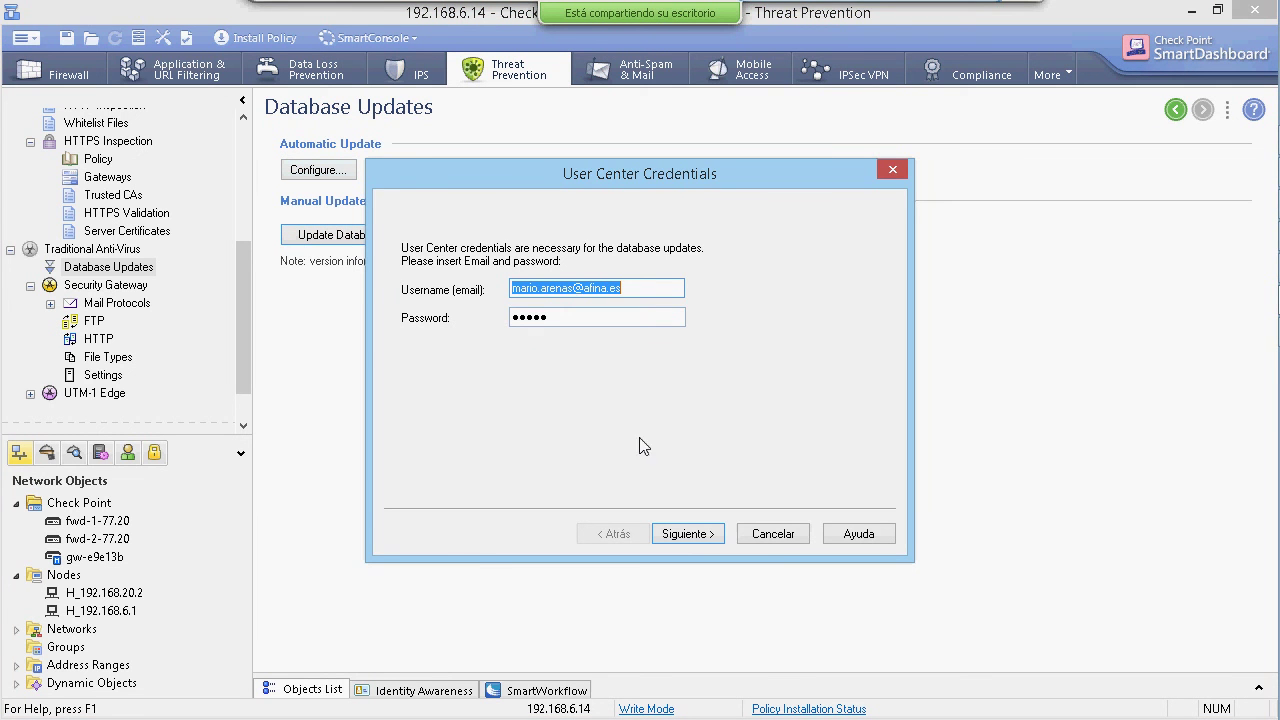
left_click(773, 533)
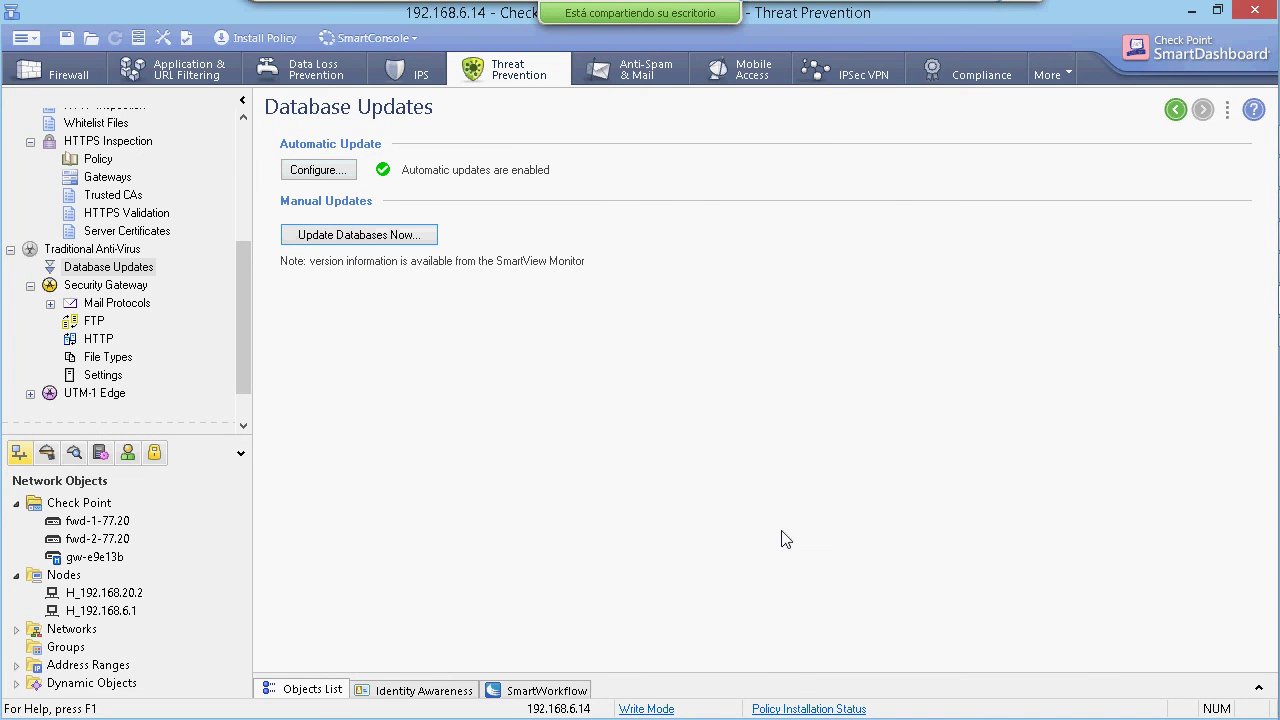
left_click(302, 235)
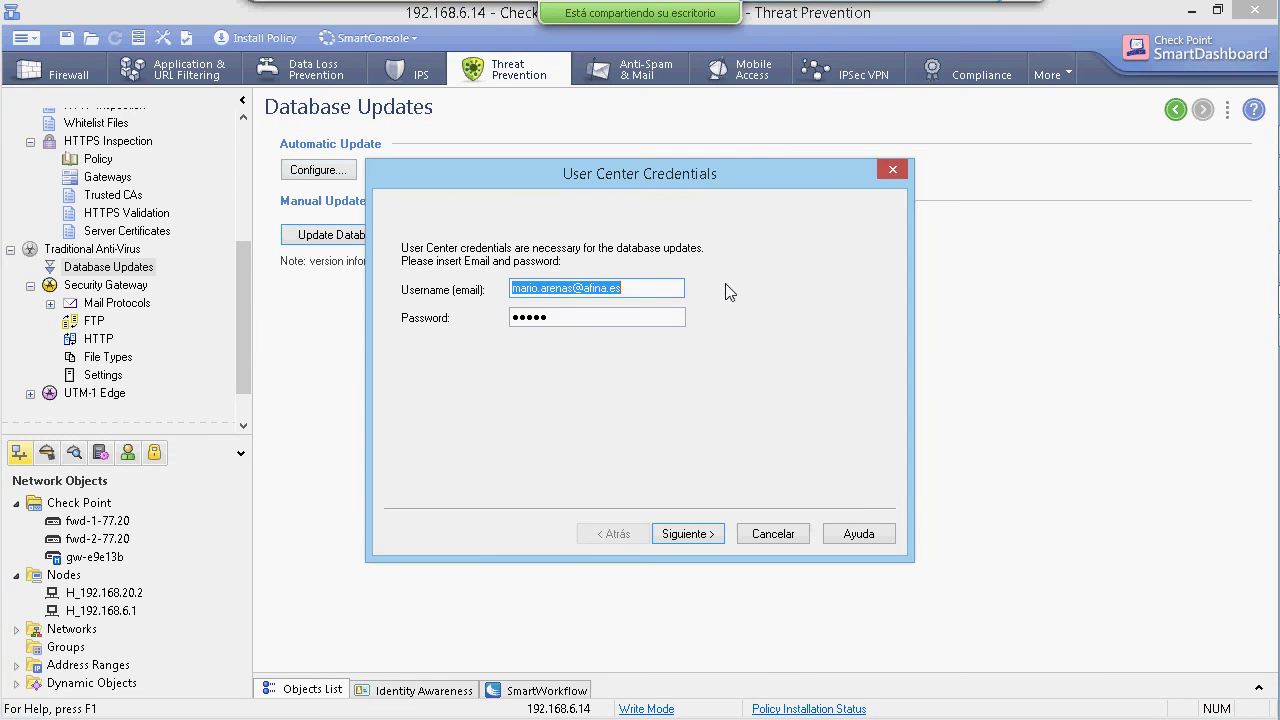
left_click(776, 534)
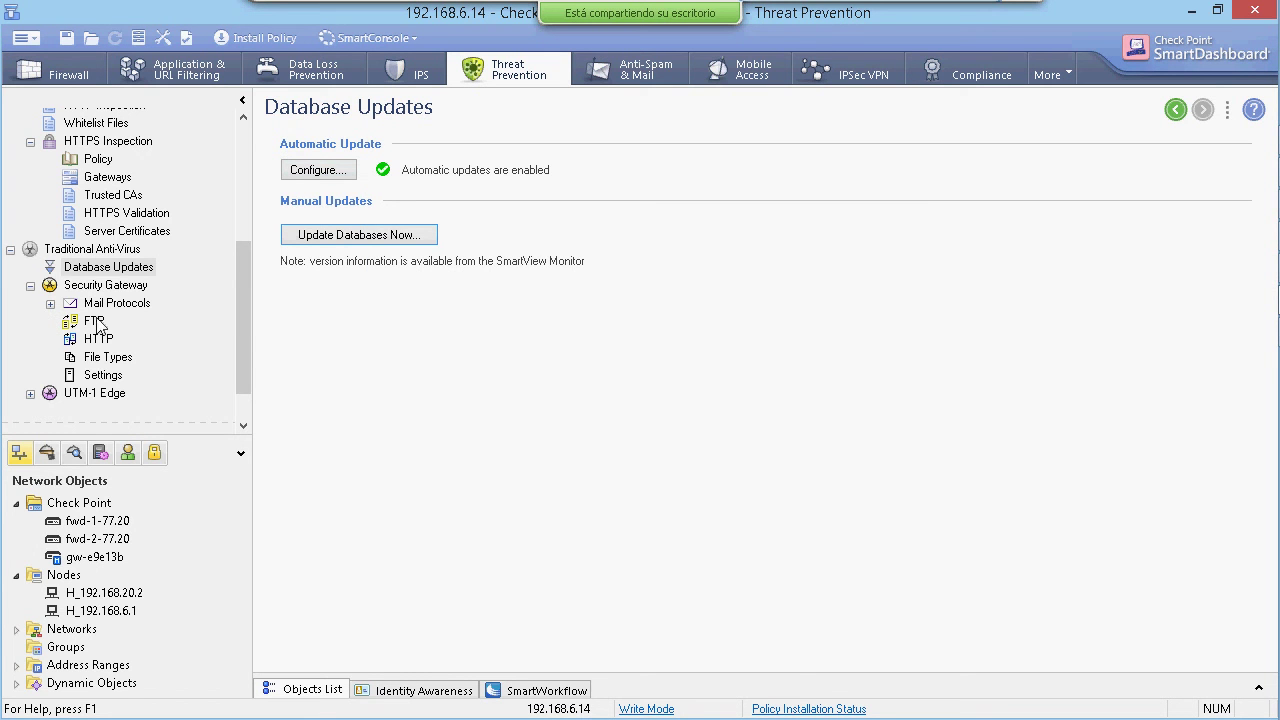
Review the Mail Anti-Virus protection level and its tracking options for found viruses, blocked files and allowed files.
scroll(55, 314, "up", 5)
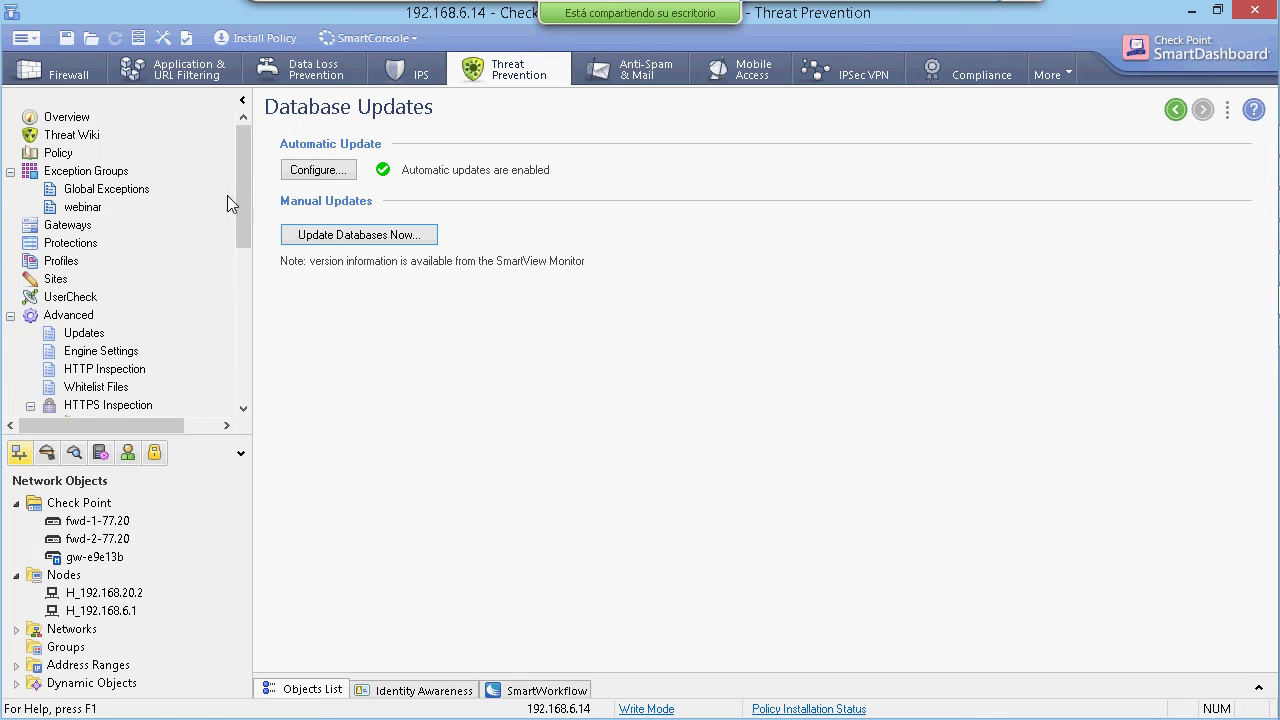
left_click_drag(242, 202, 255, 398)
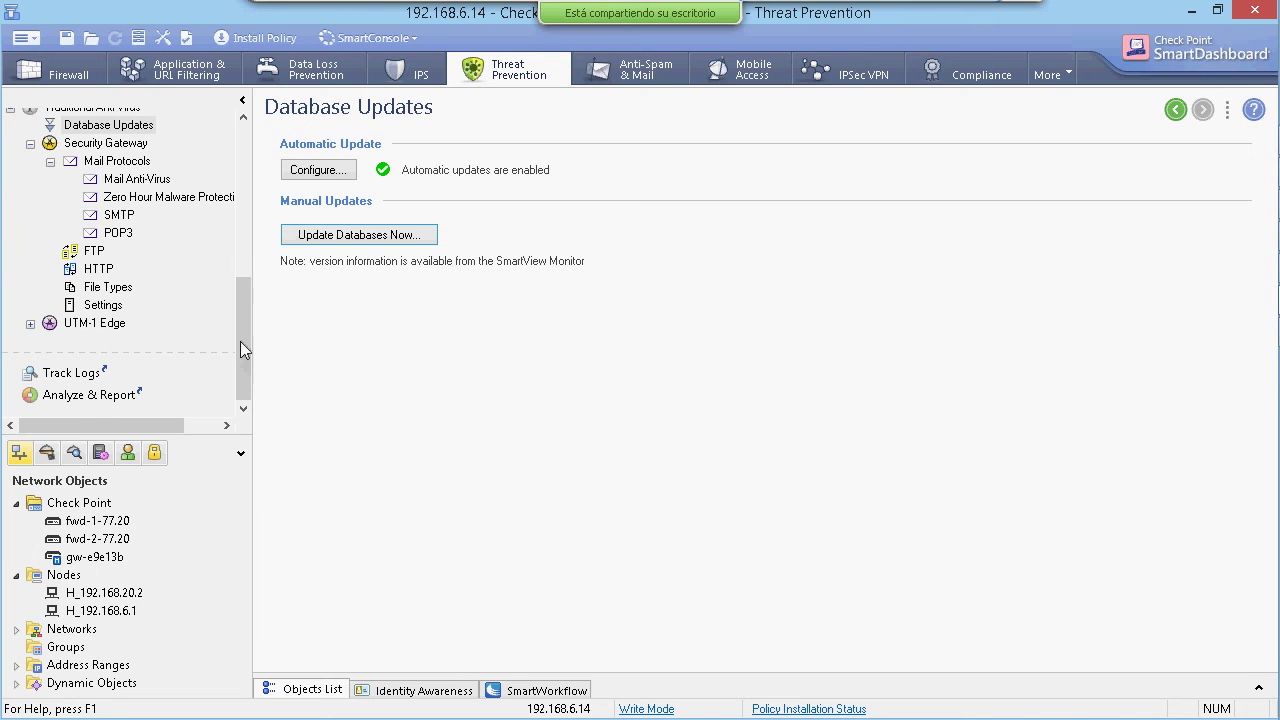
scroll(122, 162, "up", 10)
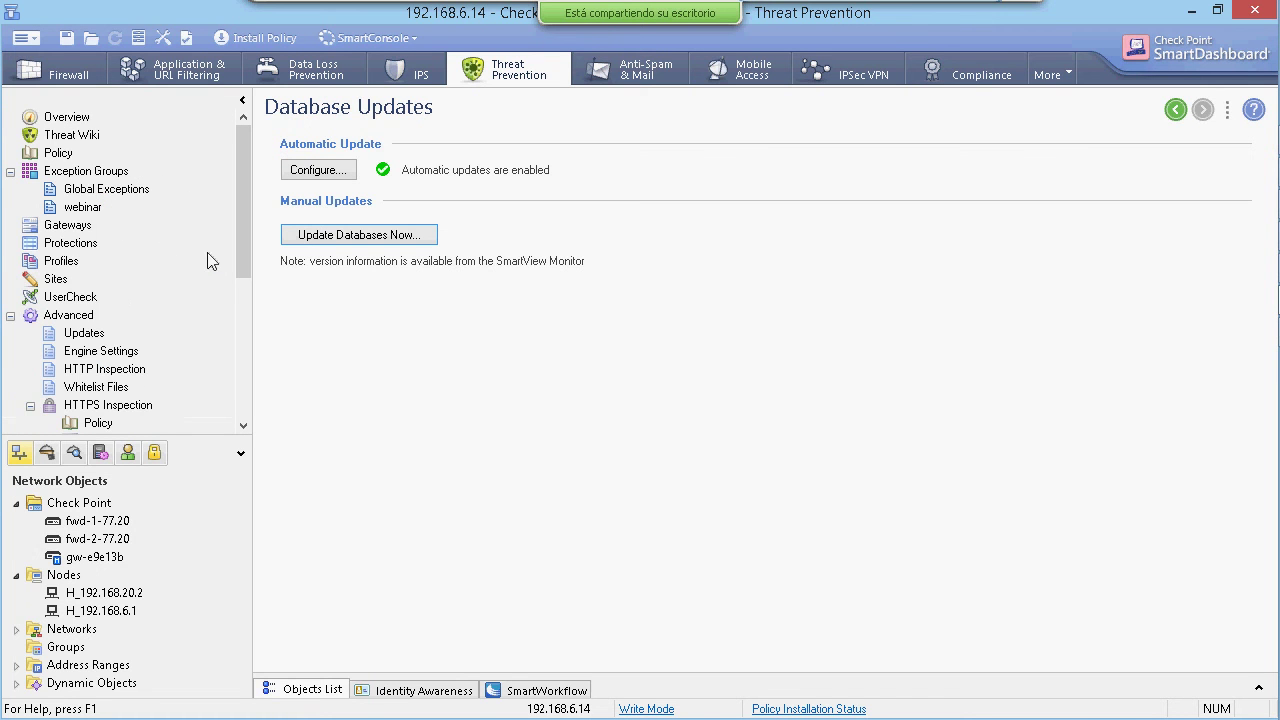
left_click_drag(243, 255, 237, 404)
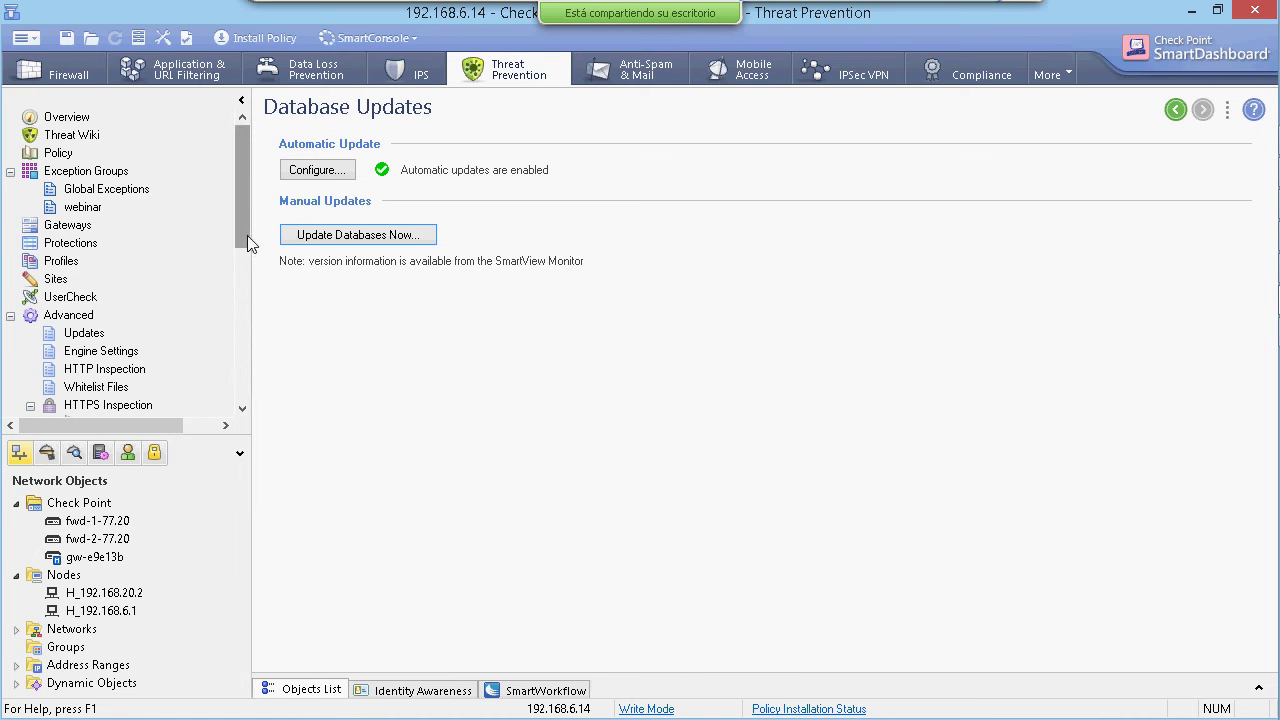
left_click_drag(252, 258, 342, 398)
left_click(156, 199)
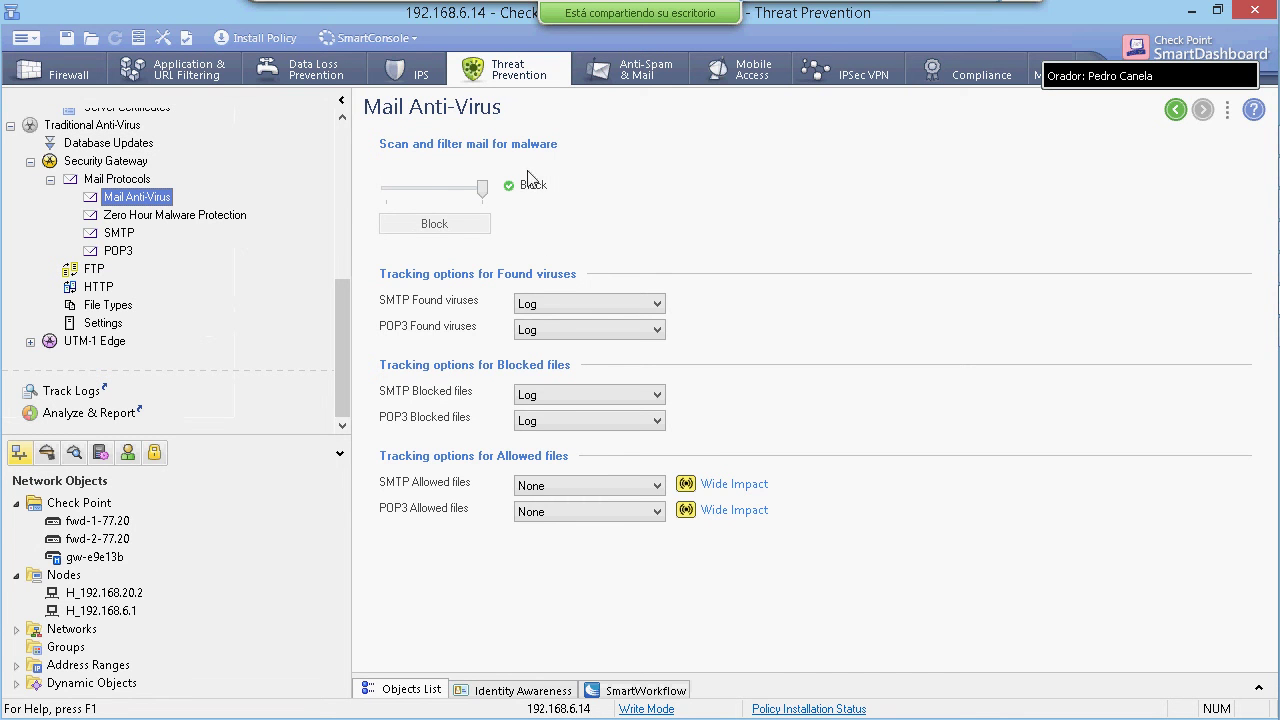
mouse_move(483, 188)
left_mouse_down()
mouse_move(388, 195)
mouse_move(481, 196)
left_mouse_up()
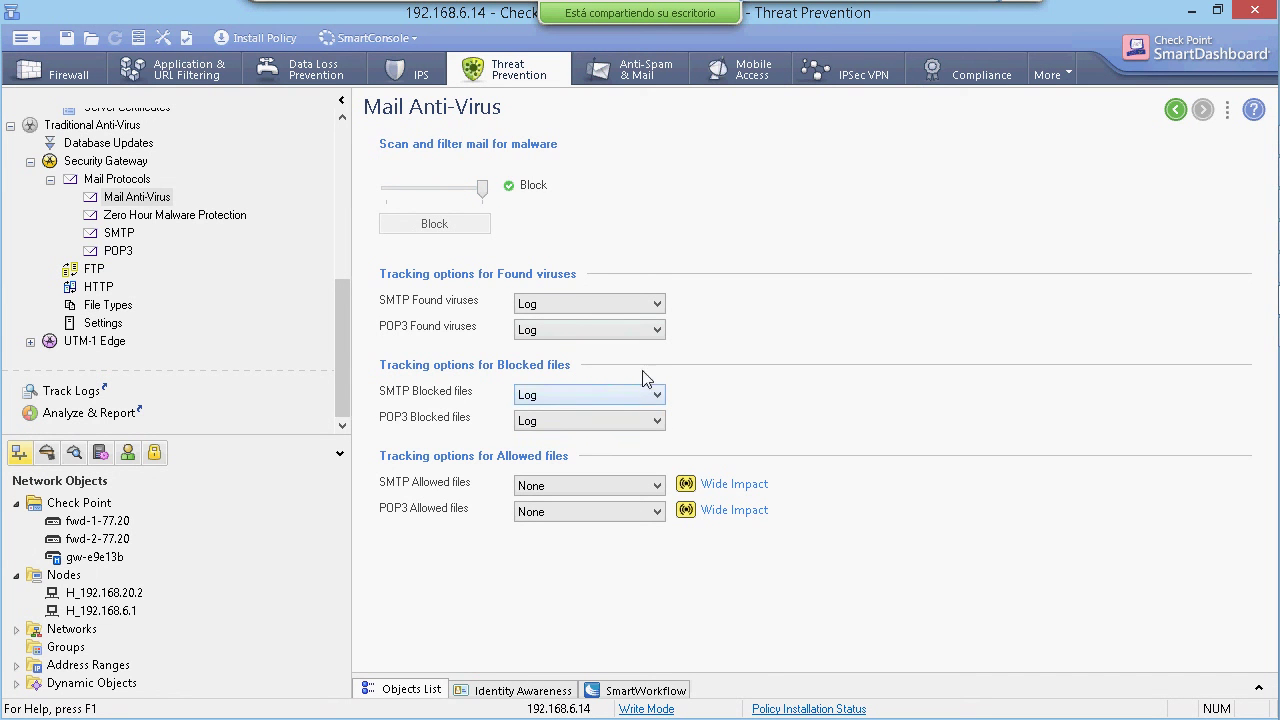
left_click(140, 200)
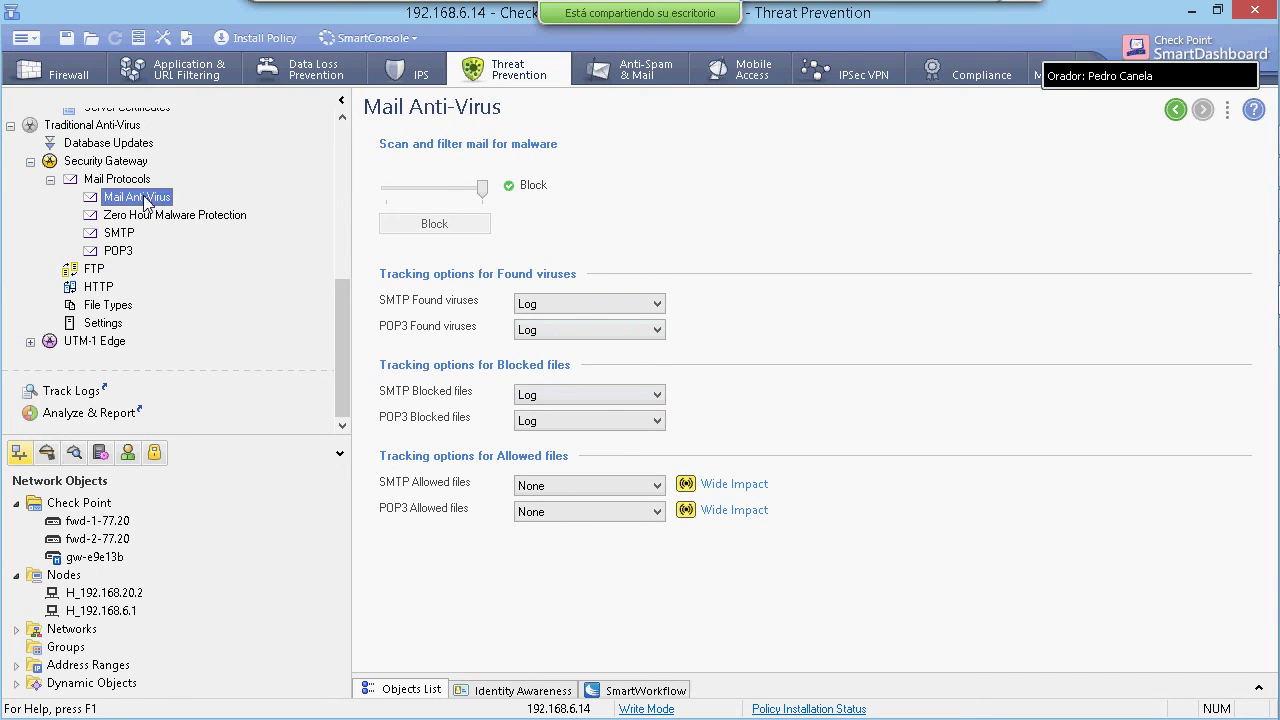
left_click(484, 192)
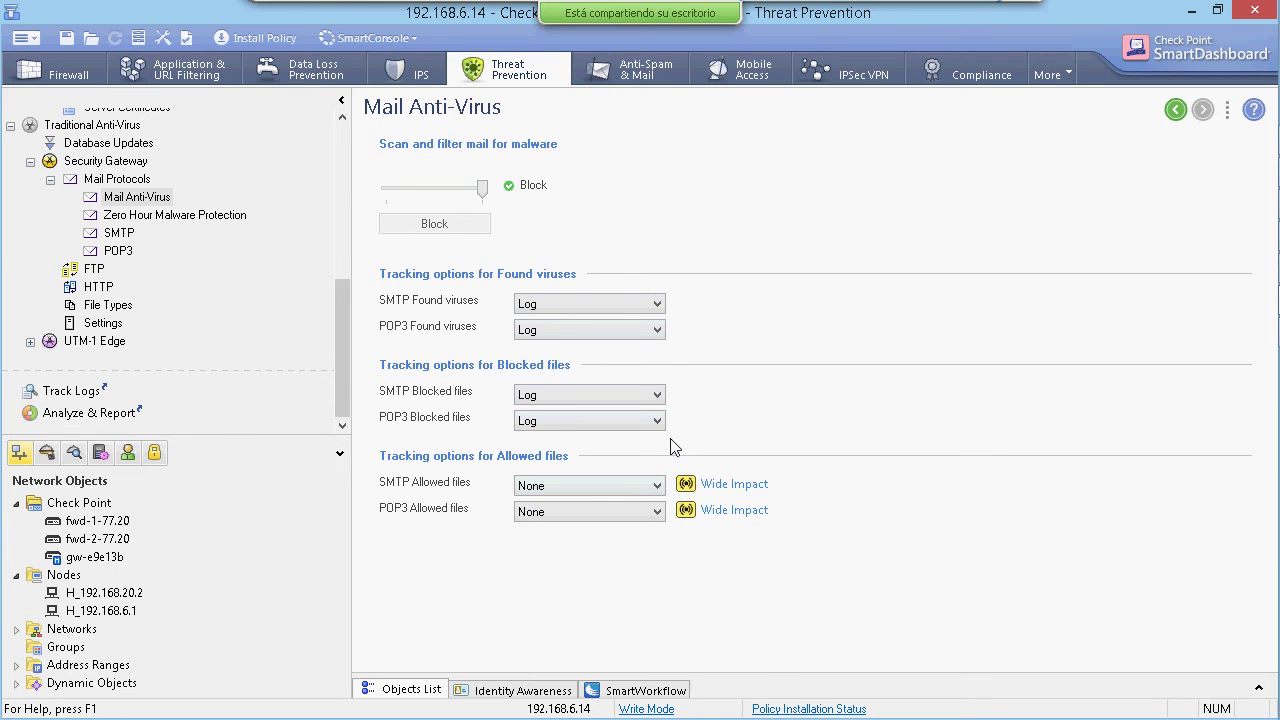
Set Zero Hour Malware Protection for mail to Block after trying the Monitor Only level.
left_click(190, 219)
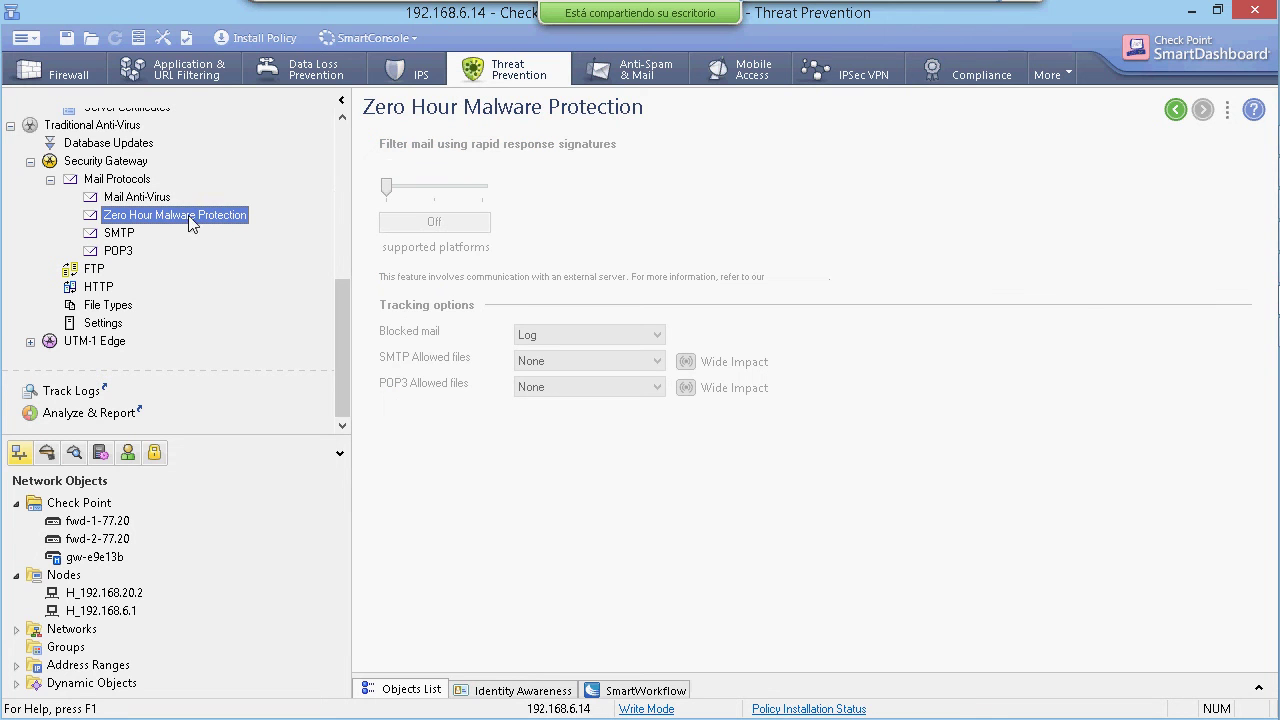
left_click_drag(386, 187, 482, 187)
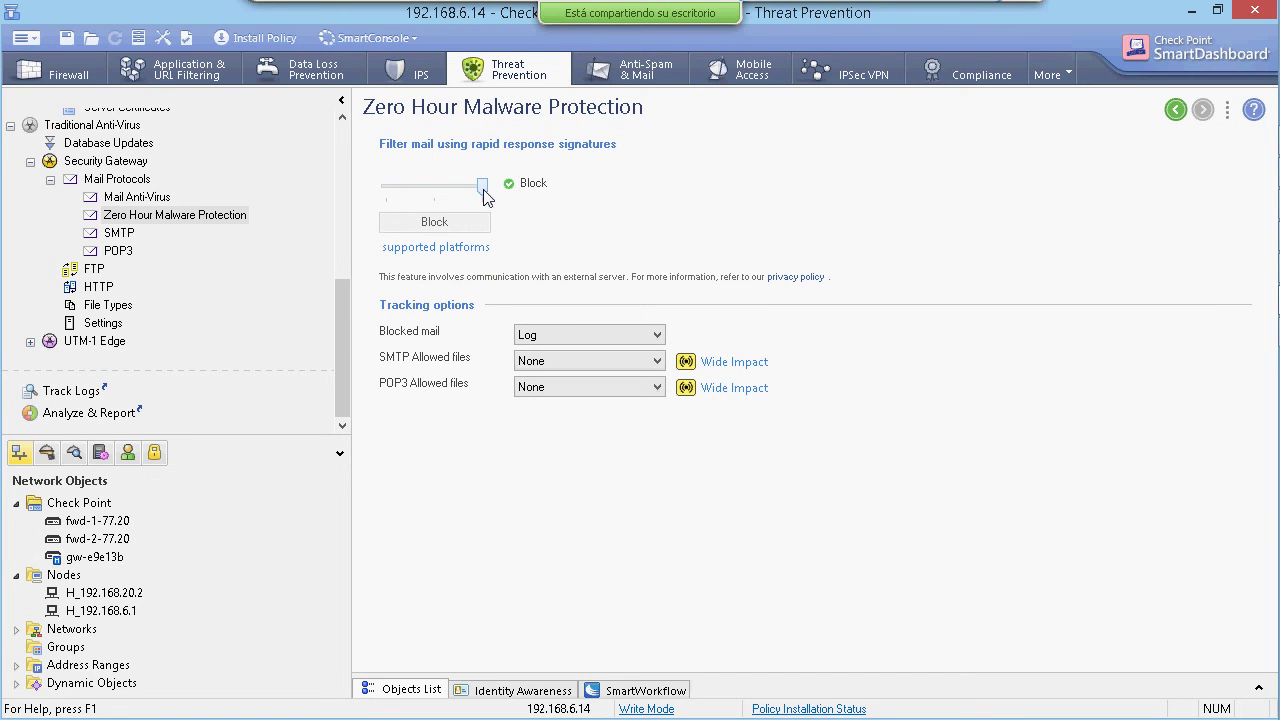
left_click_drag(484, 194, 437, 194)
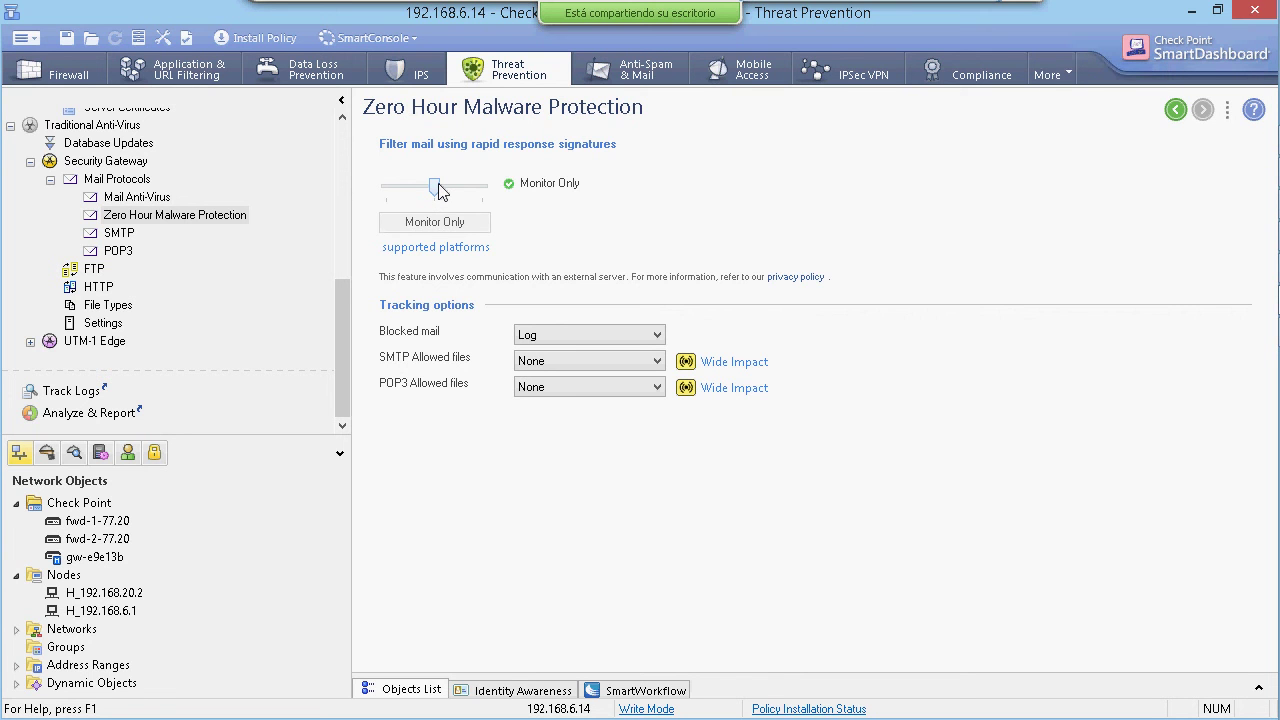
left_click_drag(437, 190, 484, 190)
Check the SMTP scan settings and the destination options for incoming files without changing the selection.
left_click(118, 236)
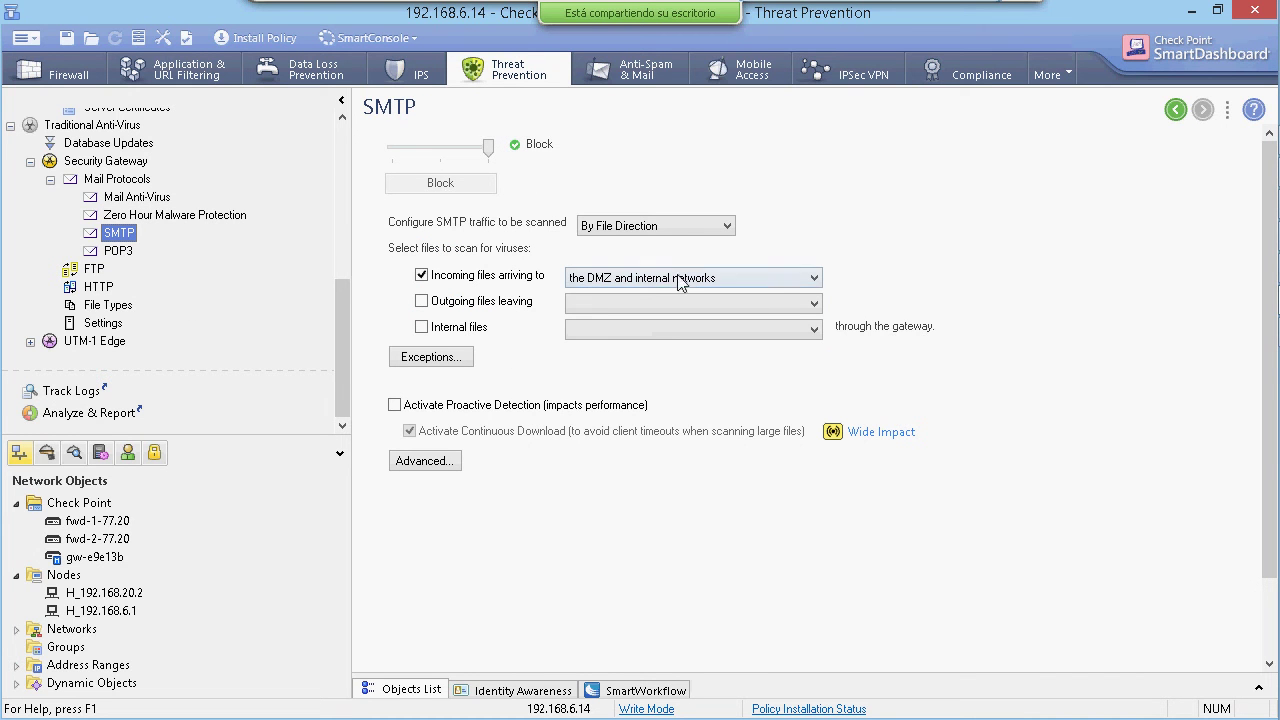
left_click(781, 278)
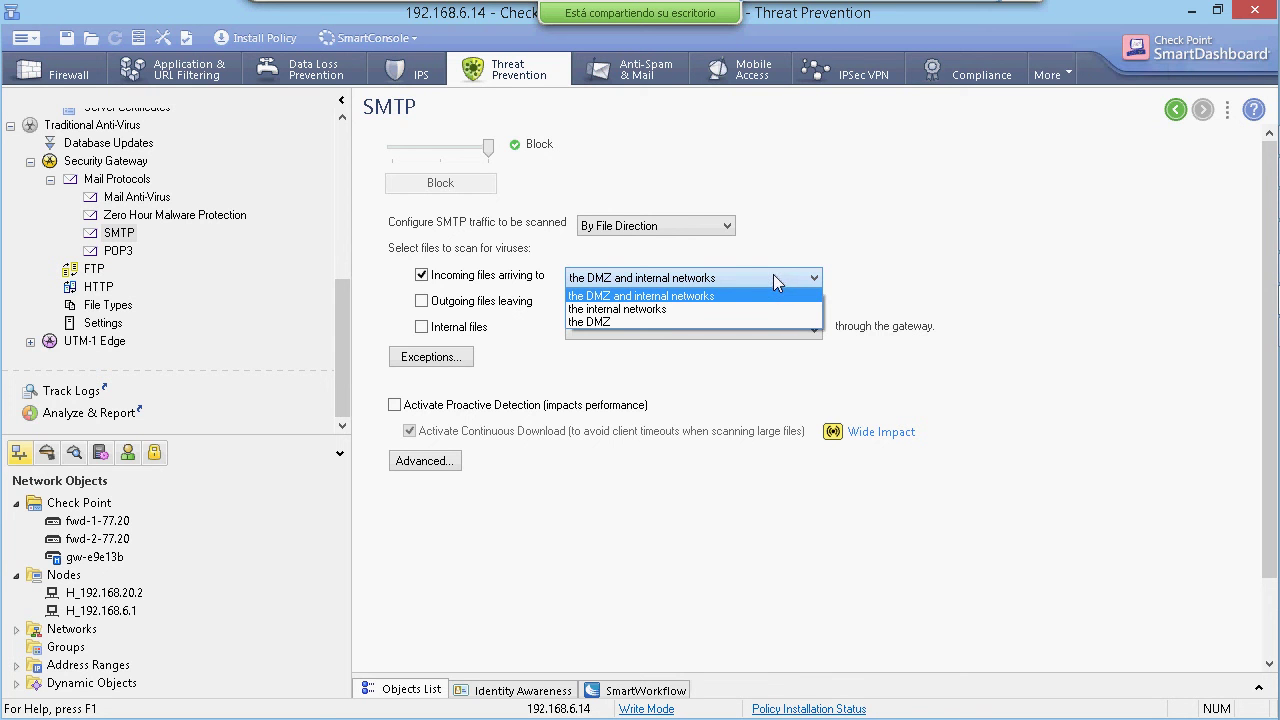
left_click(773, 274)
left_click(746, 281)
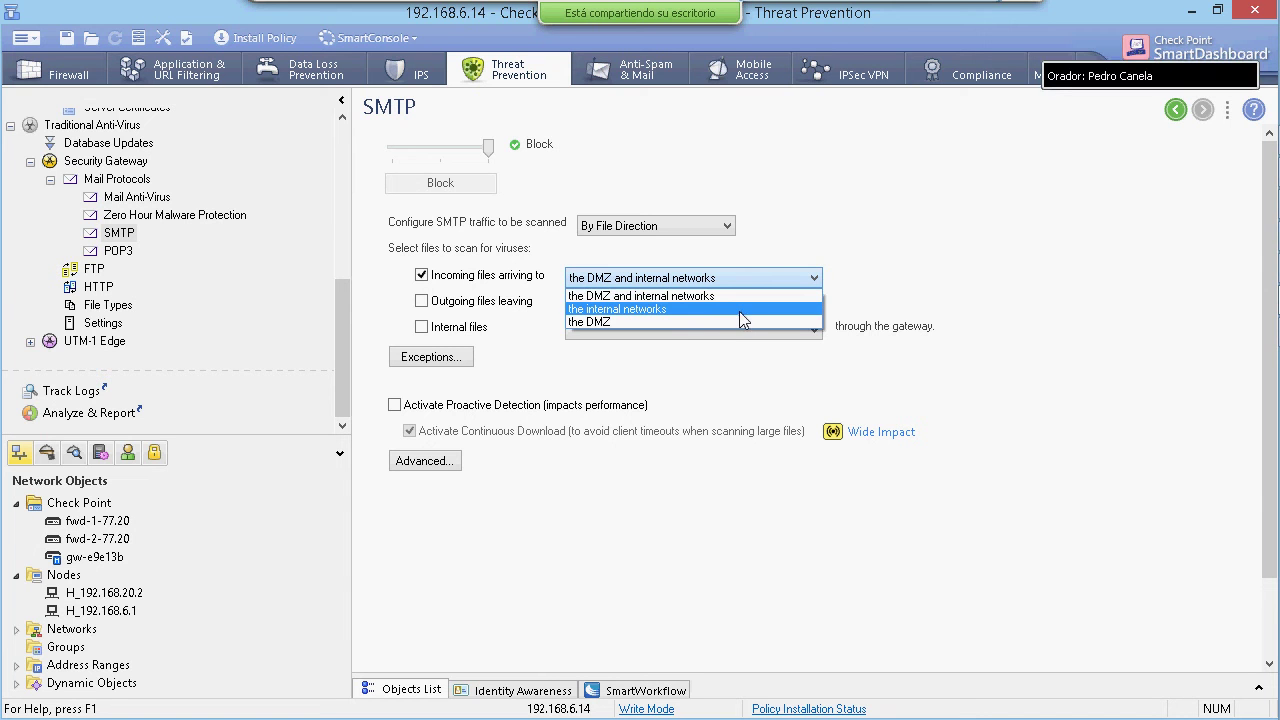
left_click(694, 405)
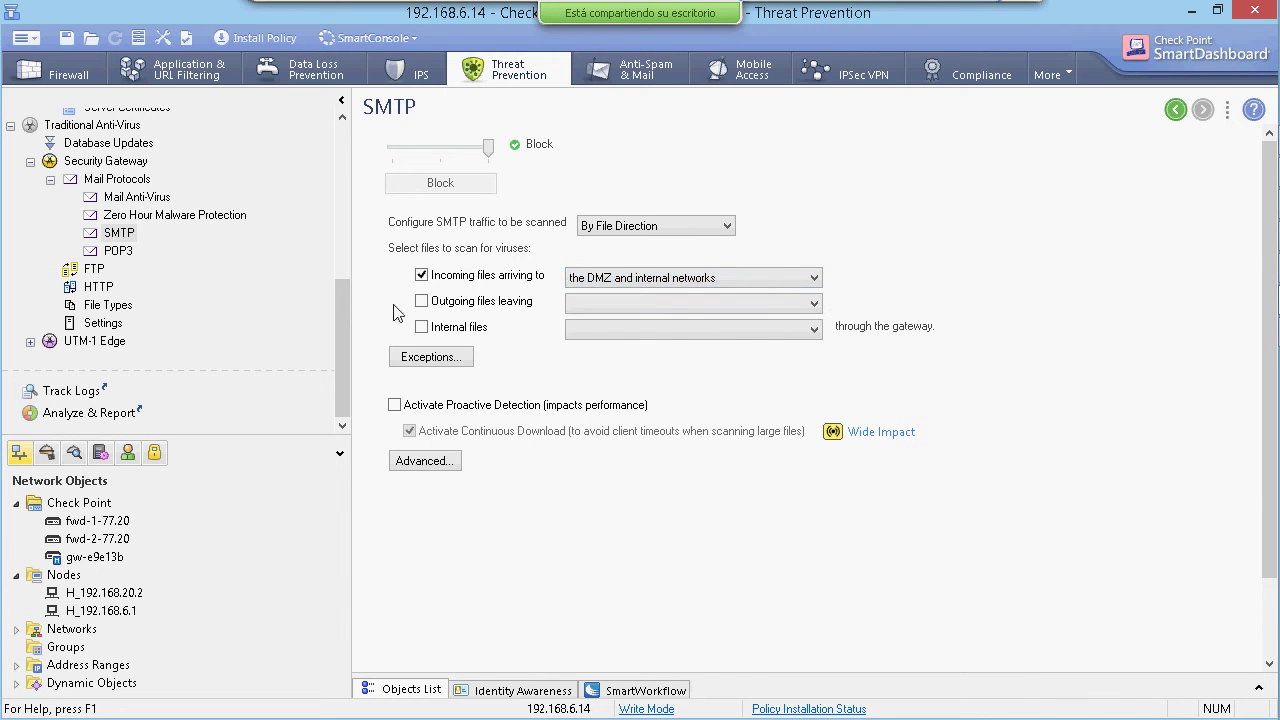
Try enabling SMTP virus scanning for outgoing files leaving the DMZ and internal networks, and turn it off again.
left_click(421, 301)
left_click(672, 304)
left_click(674, 305)
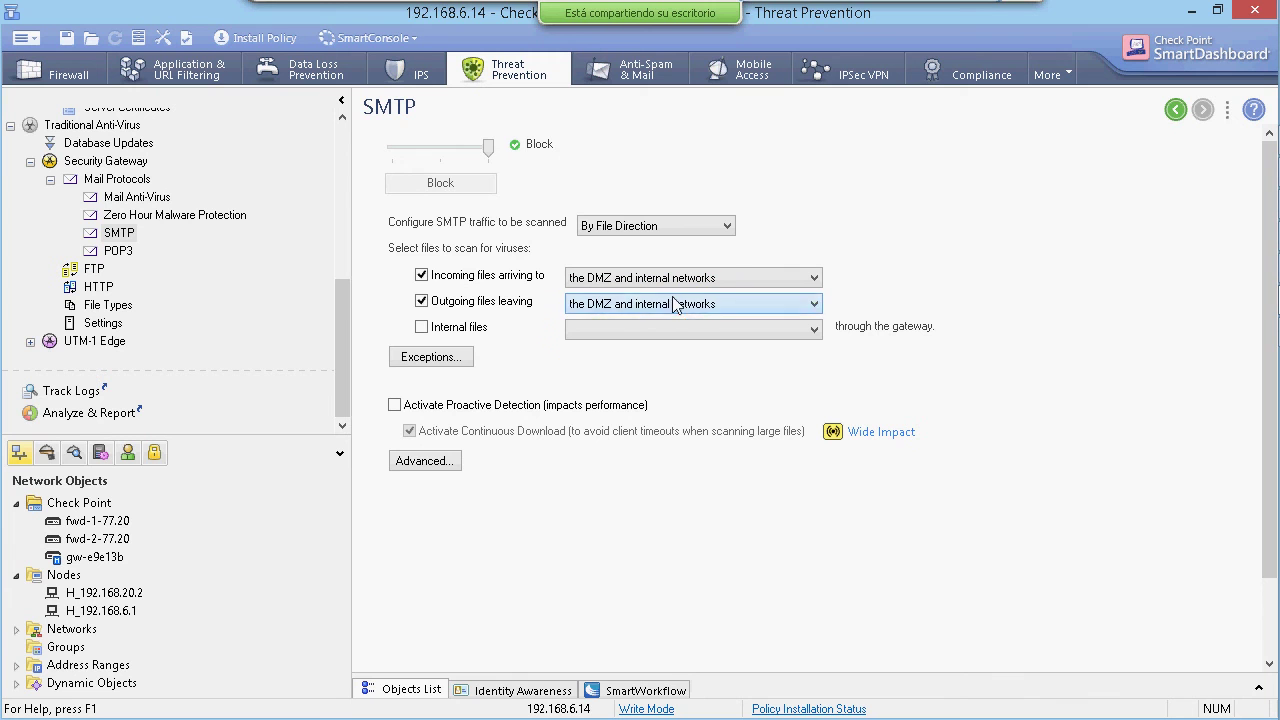
left_click(421, 301)
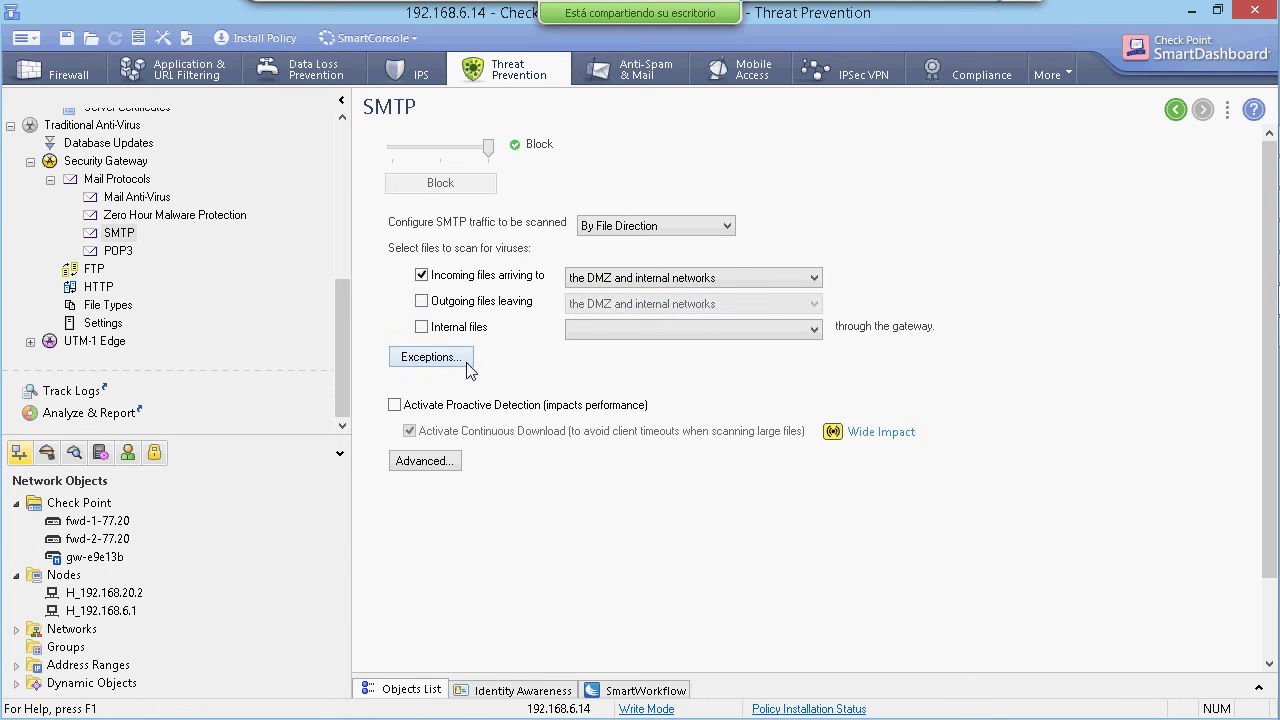
Activate Proactive Detection for SMTP scanning.
left_click(452, 406)
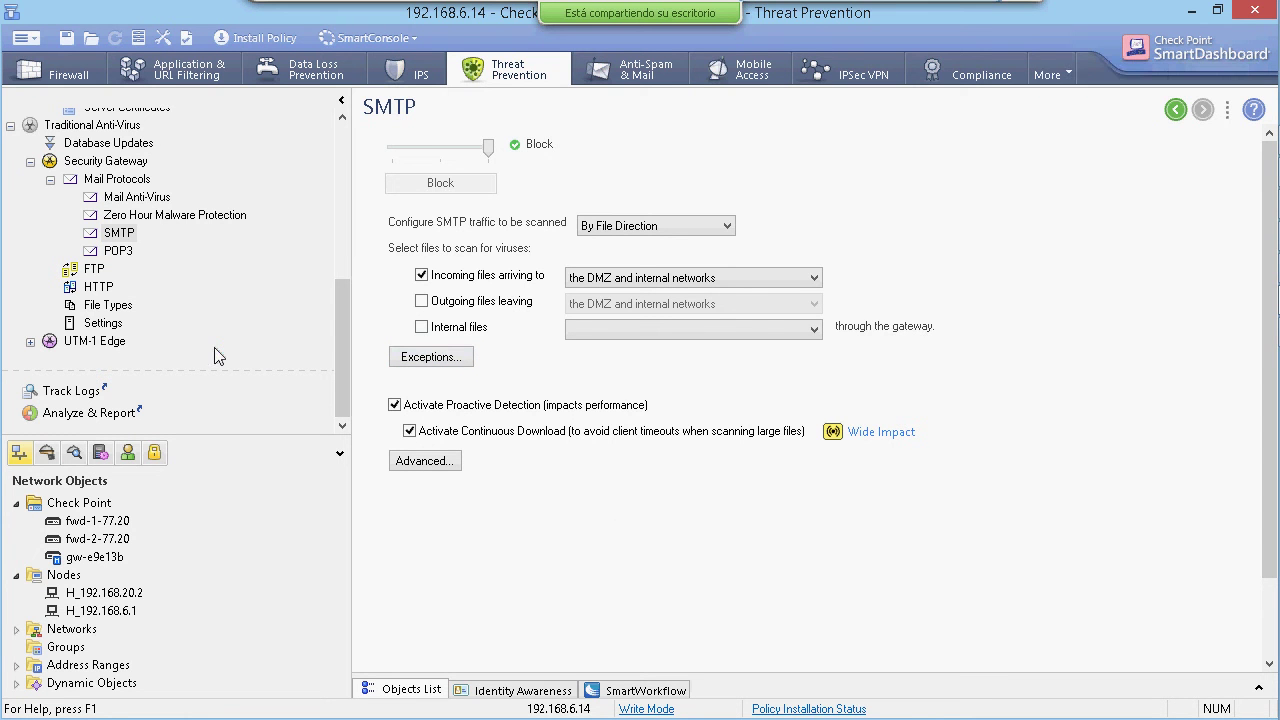
Configure POP3 traffic to be scanned By IPs instead of By File Direction.
left_click(119, 251)
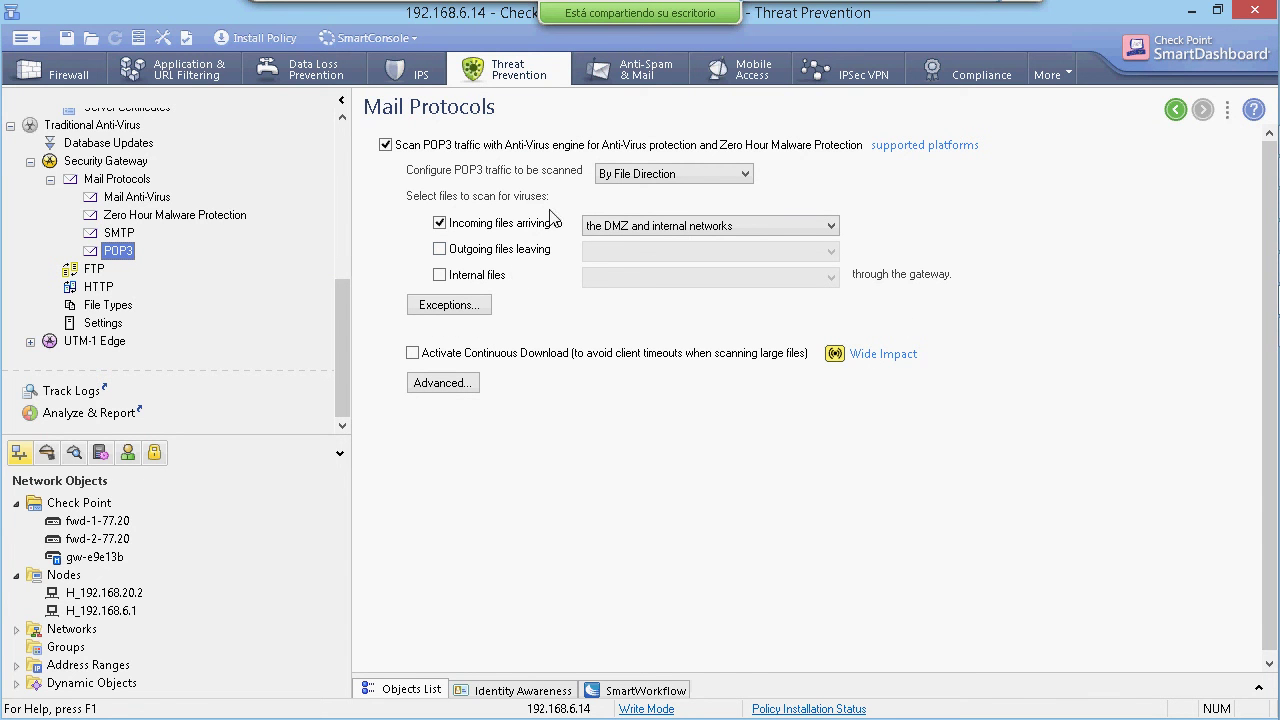
left_click(678, 175)
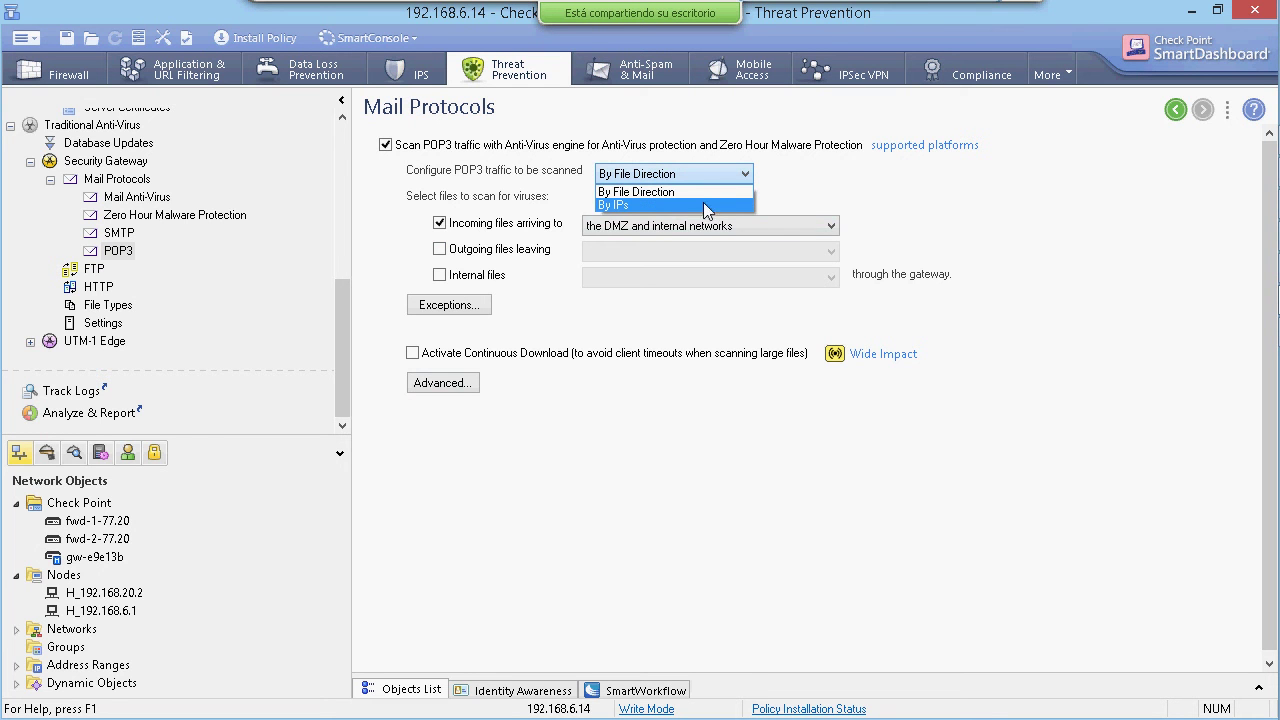
left_click(703, 204)
left_click(712, 172)
left_click(705, 191)
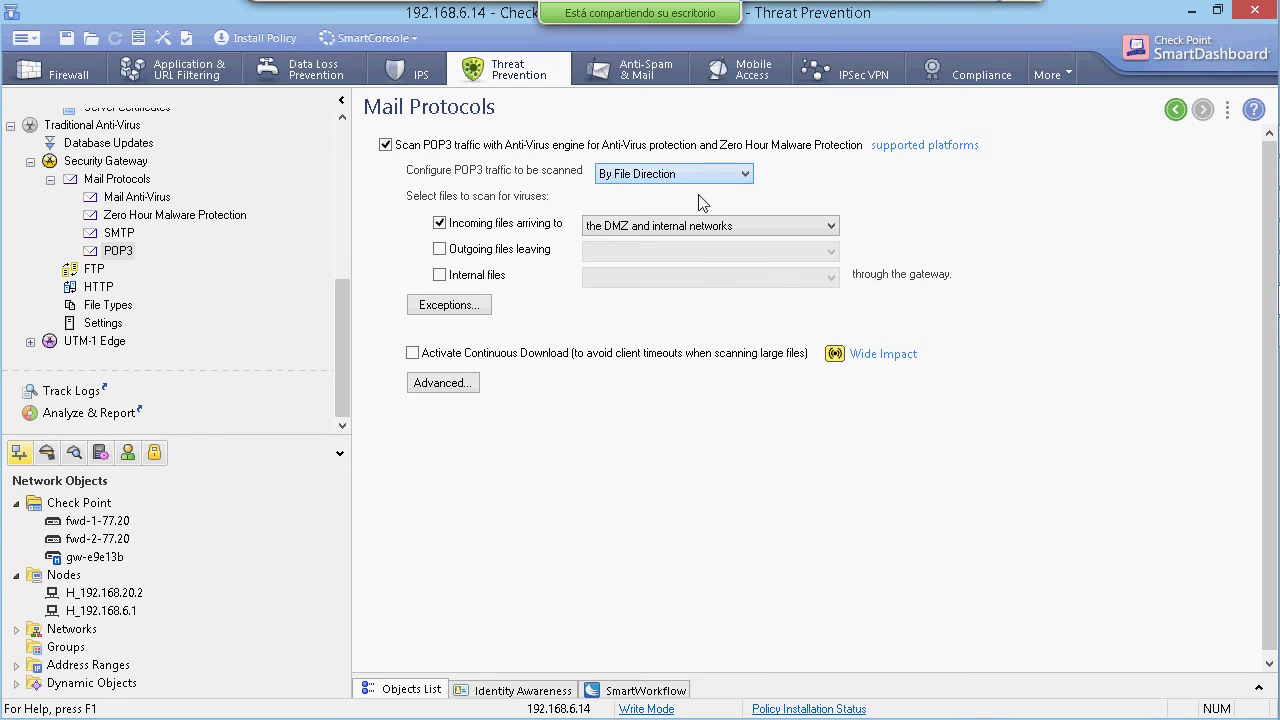
left_click(712, 175)
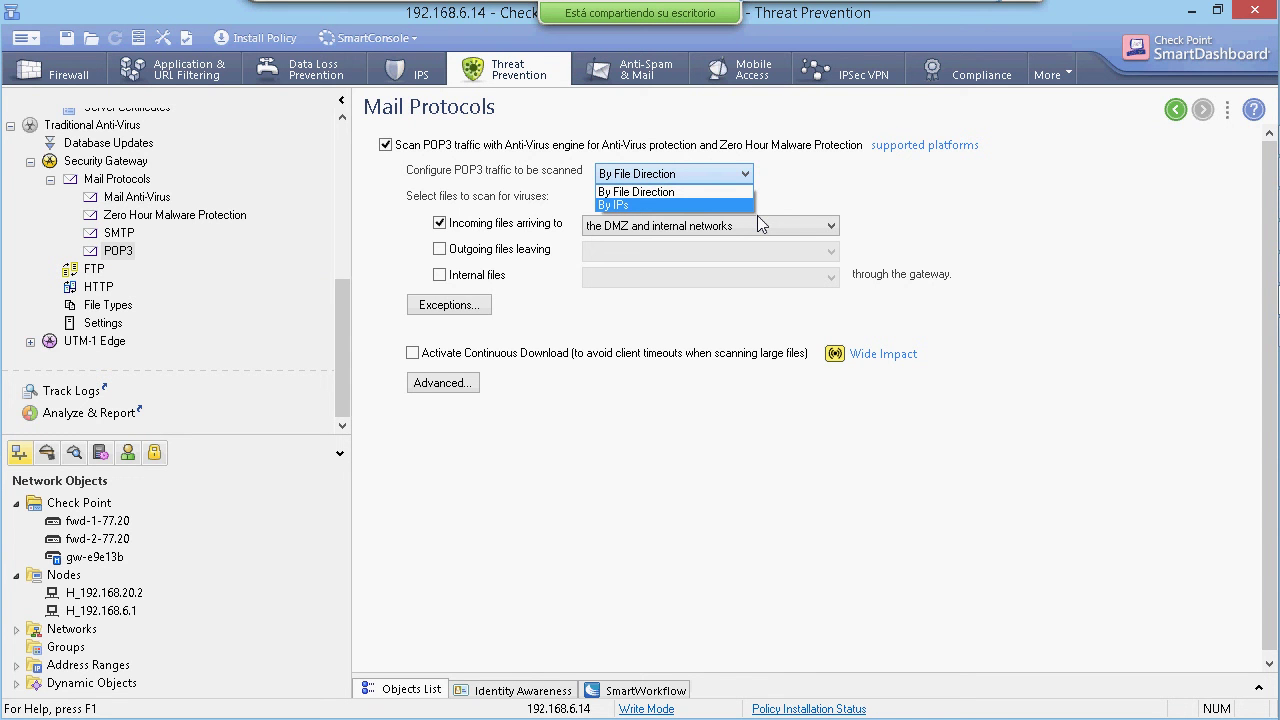
left_click(681, 206)
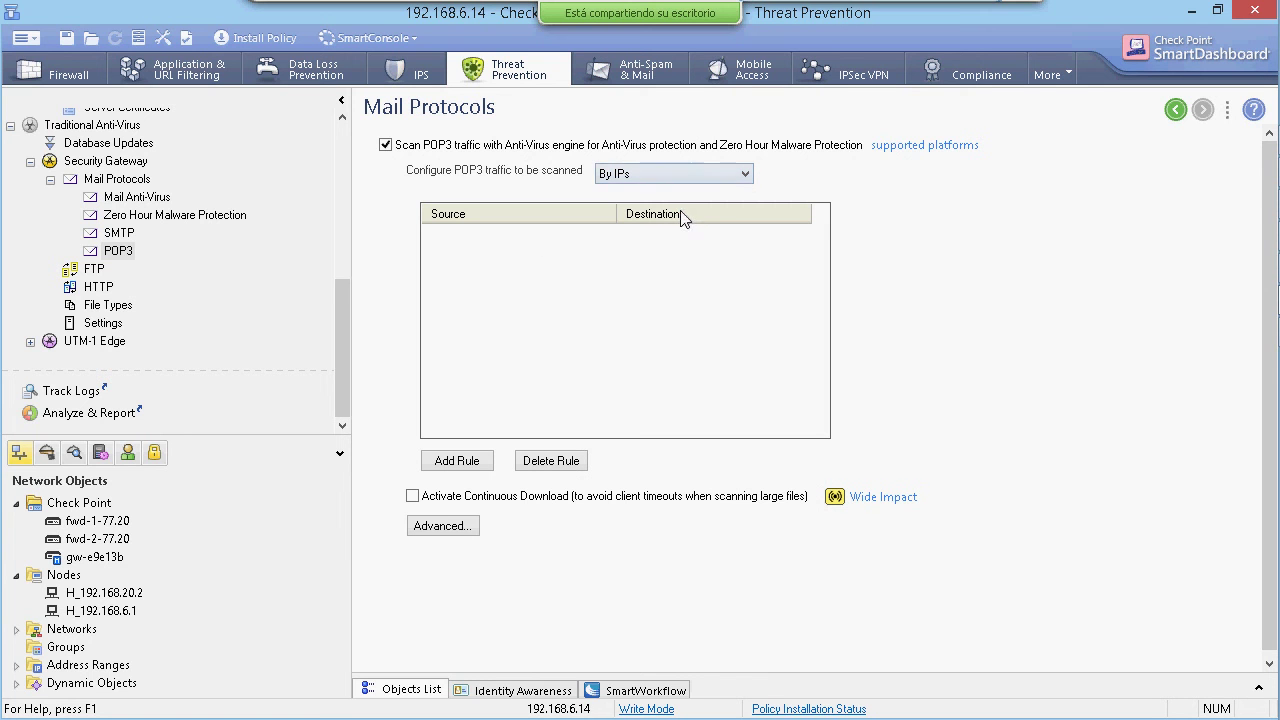
Add a POP3 scan rule with Any as source and Any as destination.
left_click(472, 463)
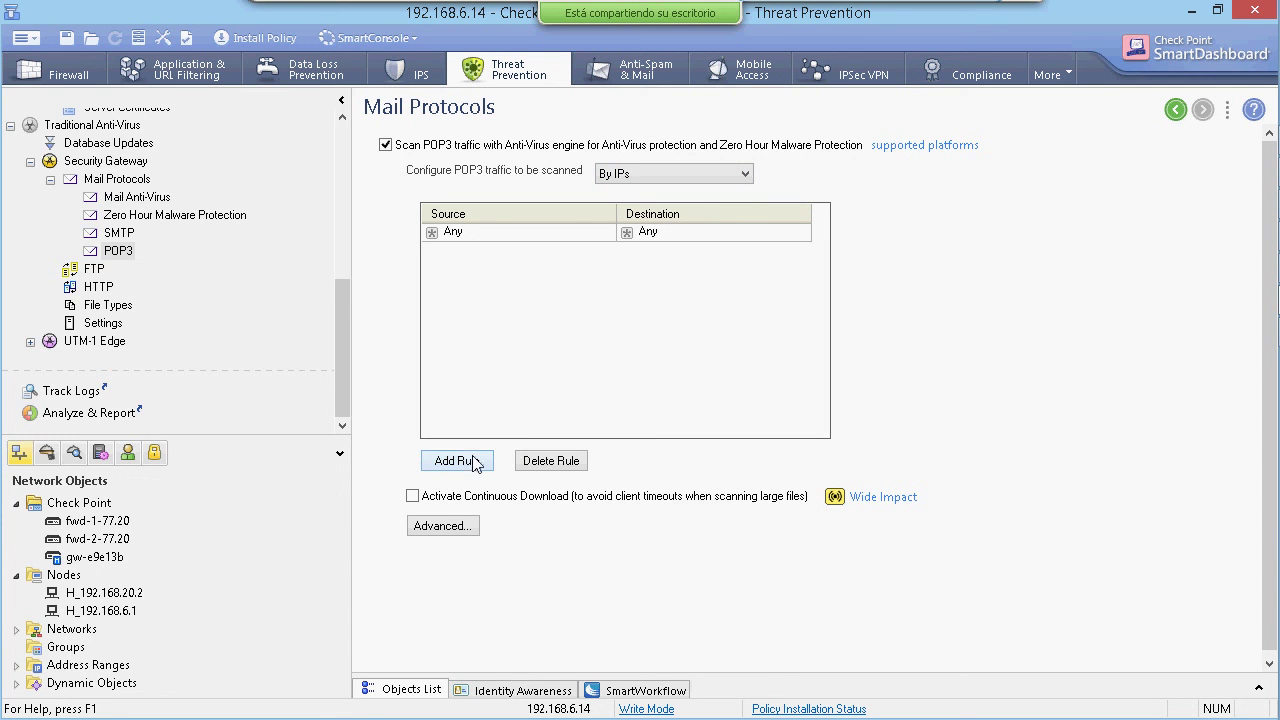
left_click(660, 235)
left_click(499, 236)
left_click(640, 238)
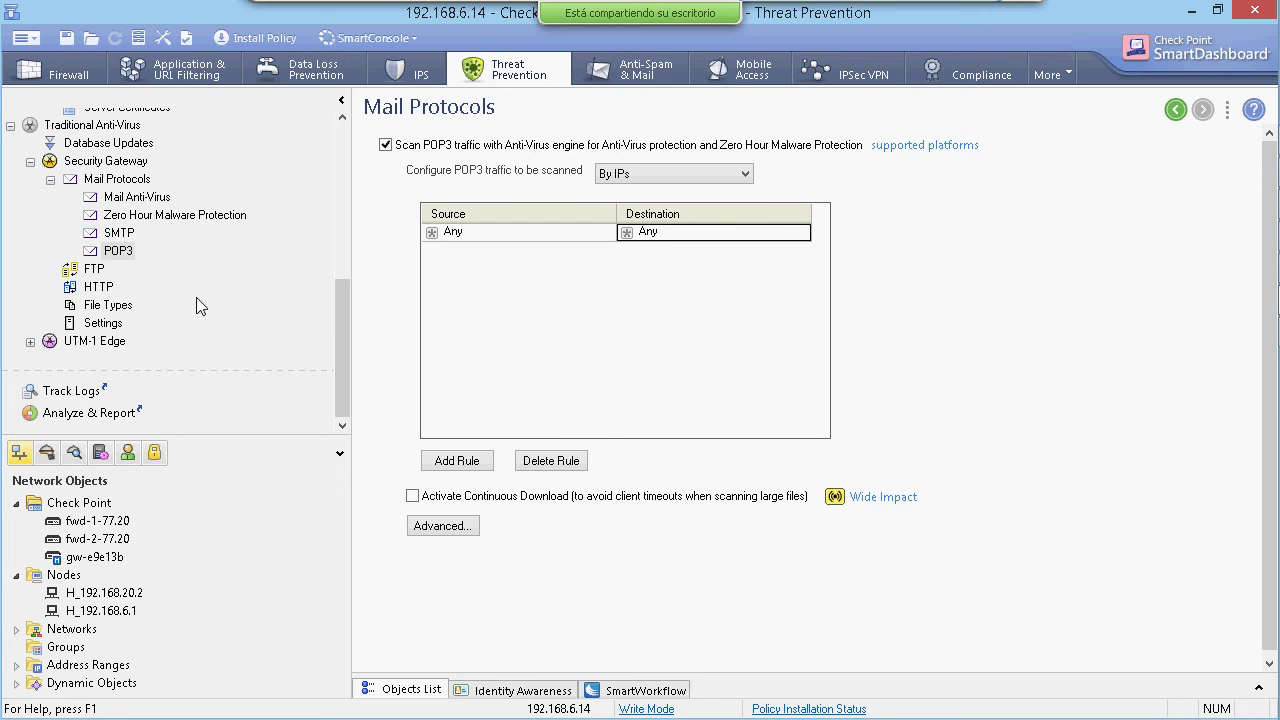
Open the FTP scan settings, try scanning traffic By IPs, and return the method to By File Direction.
left_click(94, 270)
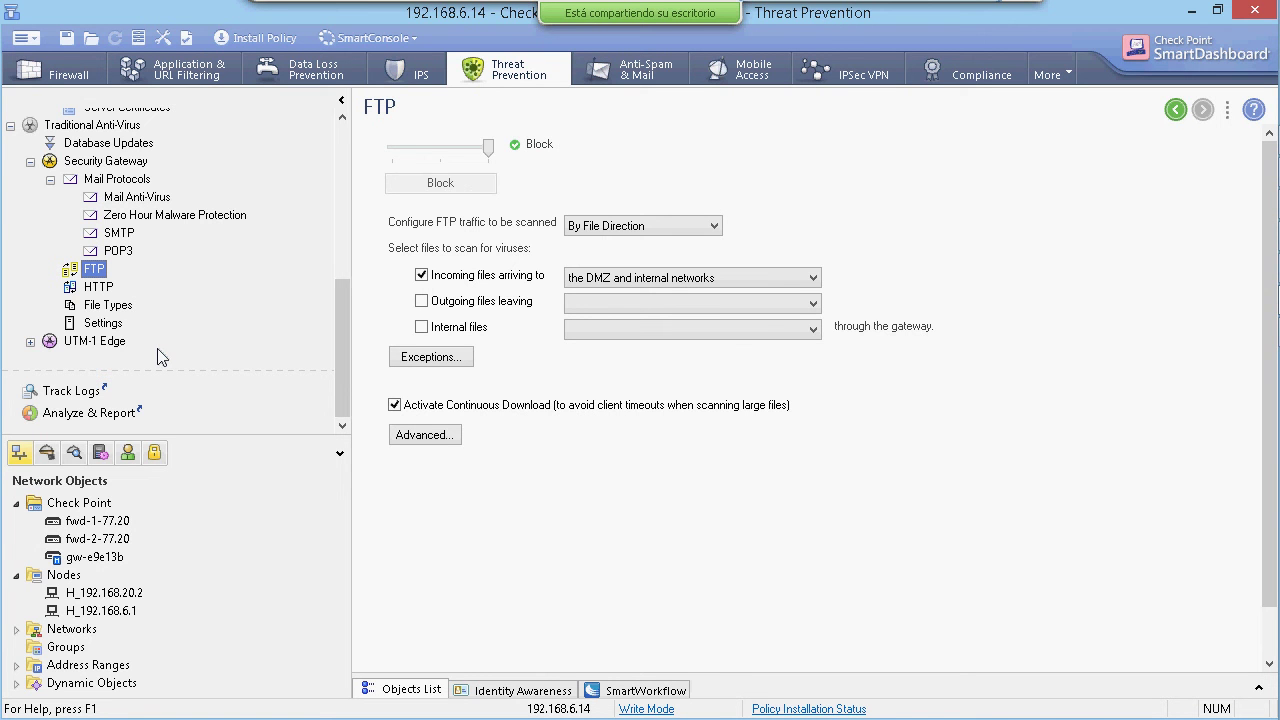
mouse_move(487, 148)
left_mouse_down()
mouse_move(389, 150)
mouse_move(488, 150)
left_mouse_up()
left_click(653, 224)
left_click(627, 259)
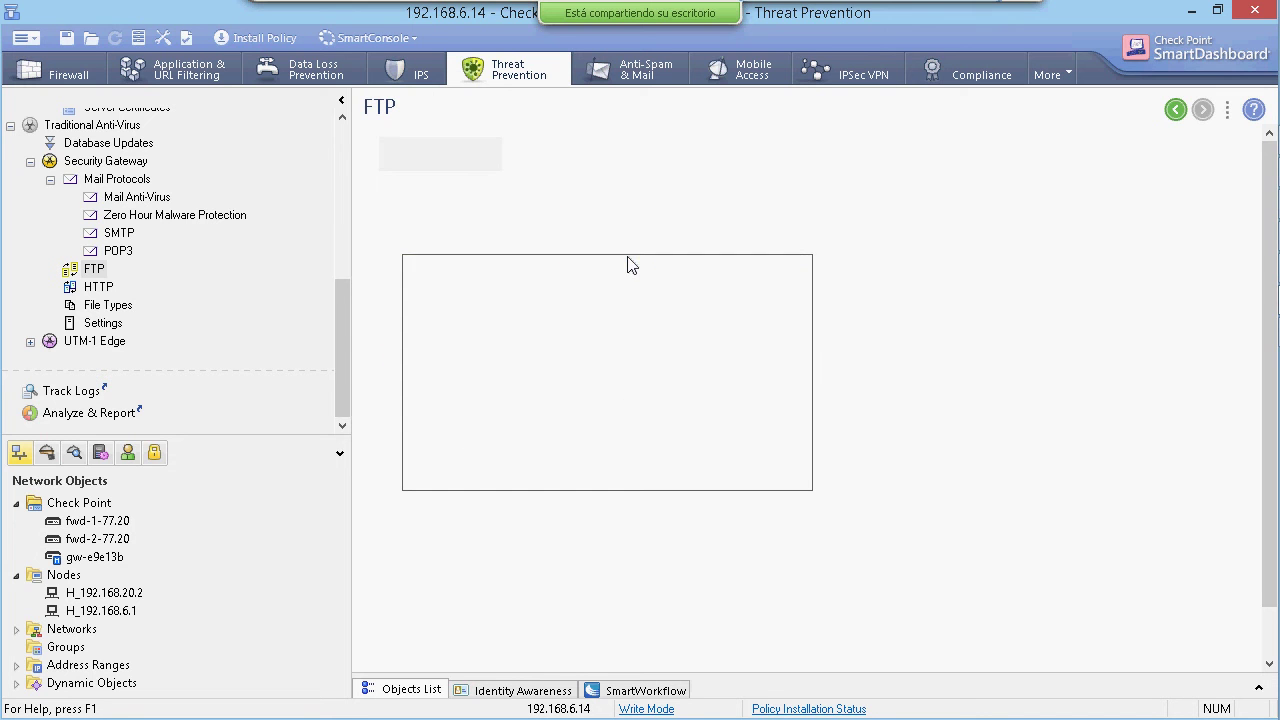
left_click(604, 230)
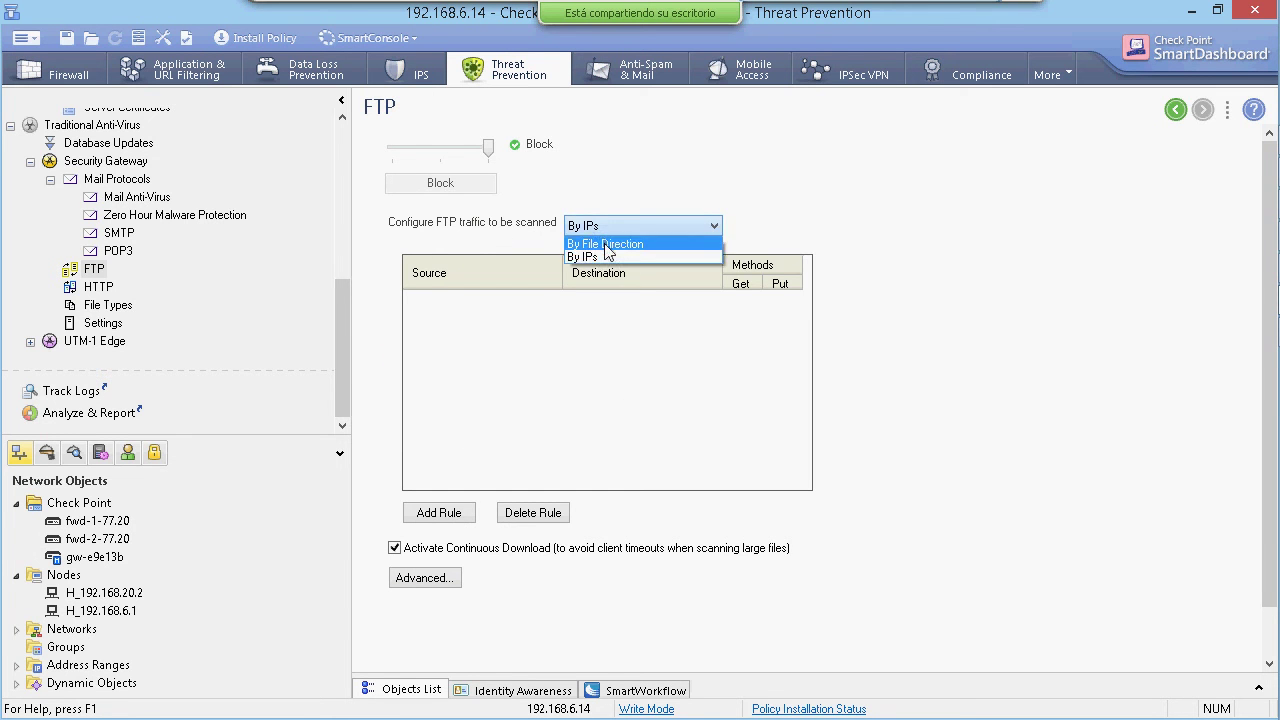
left_click(607, 244)
Check the destination options for incoming FTP files without changing them, and view the HTTP scan settings.
left_click(601, 286)
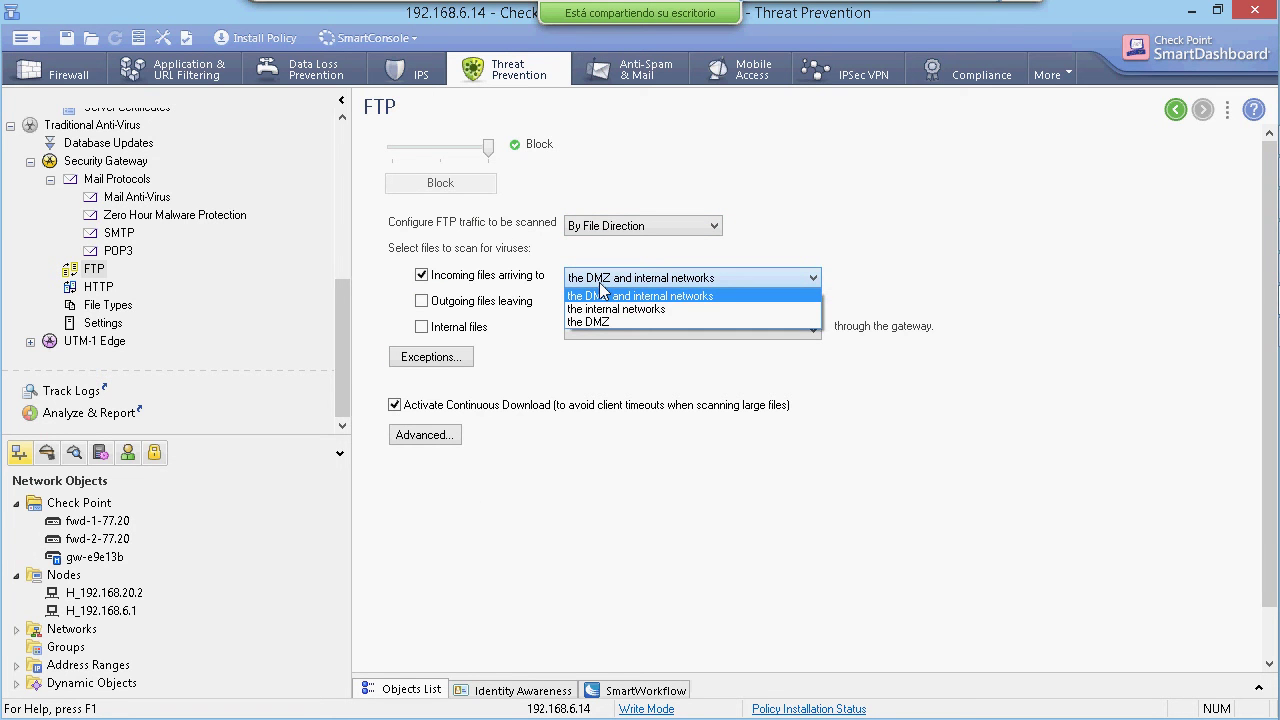
left_click(600, 287)
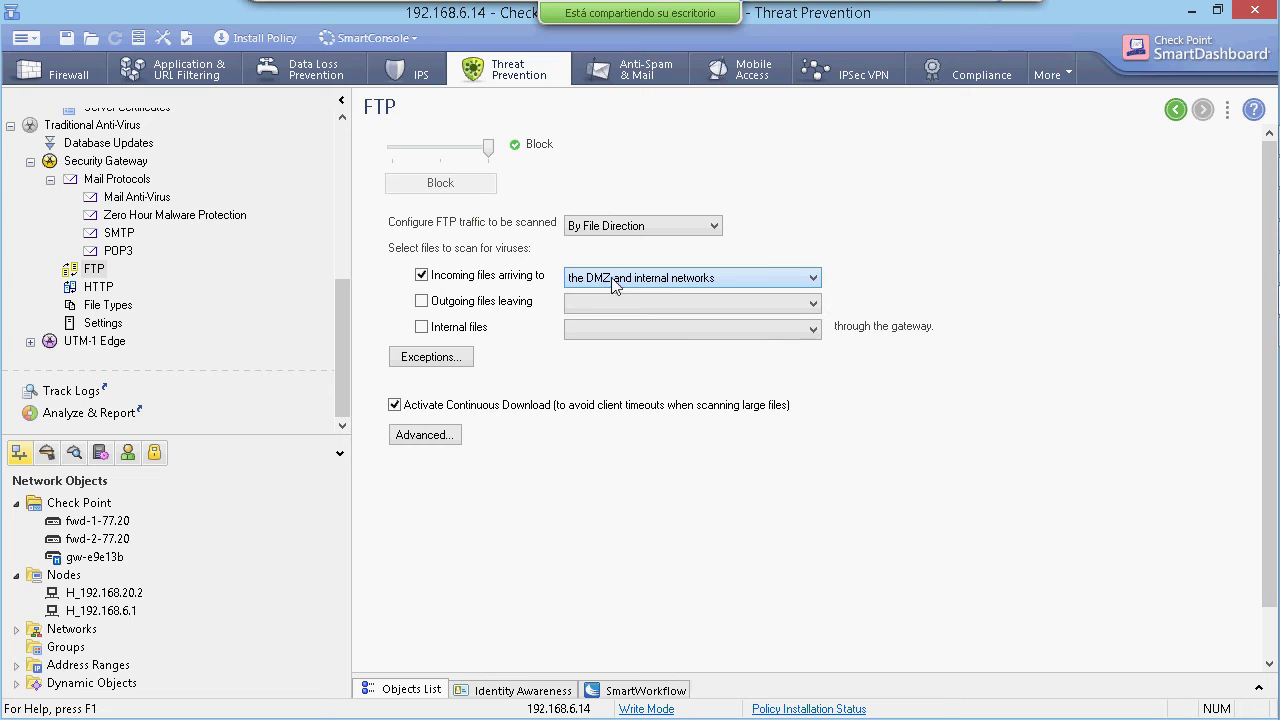
left_click(100, 288)
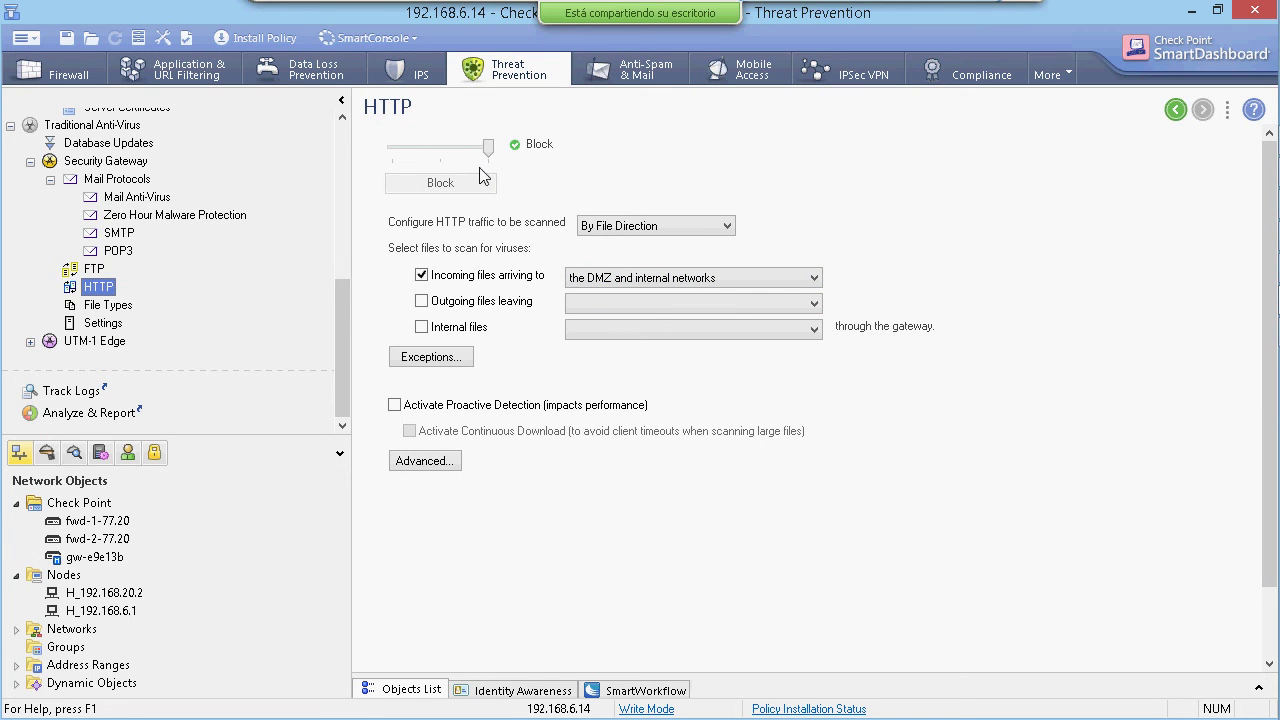
Show the Continuous Download options for the File Types list, and check the update file selection without choosing a file.
left_click(108, 305)
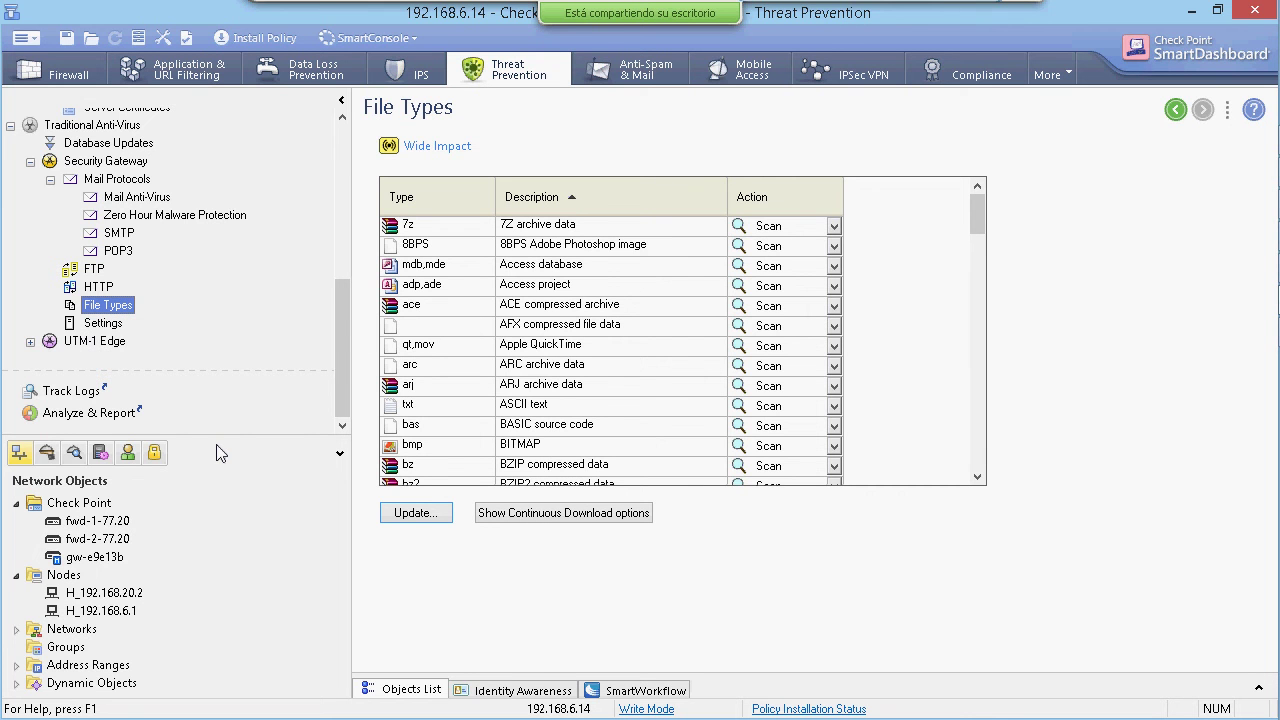
left_click_drag(976, 213, 1003, 178)
left_click(583, 520)
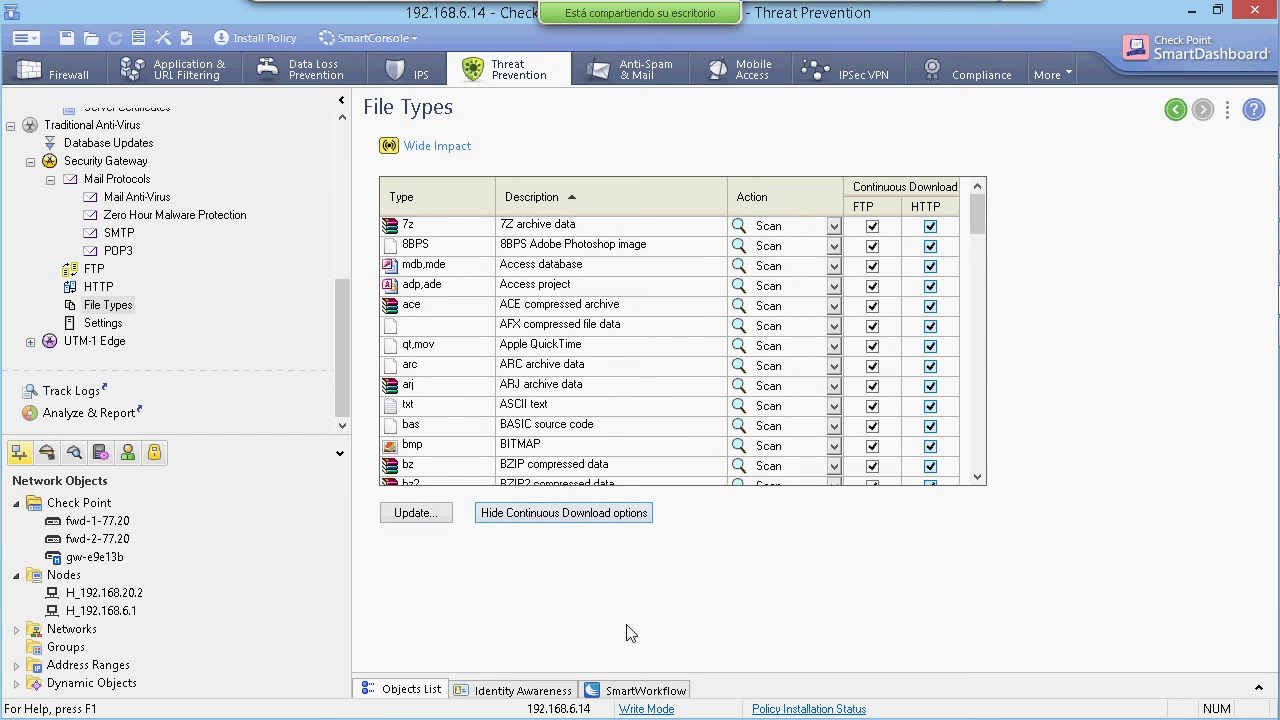
left_click(418, 514)
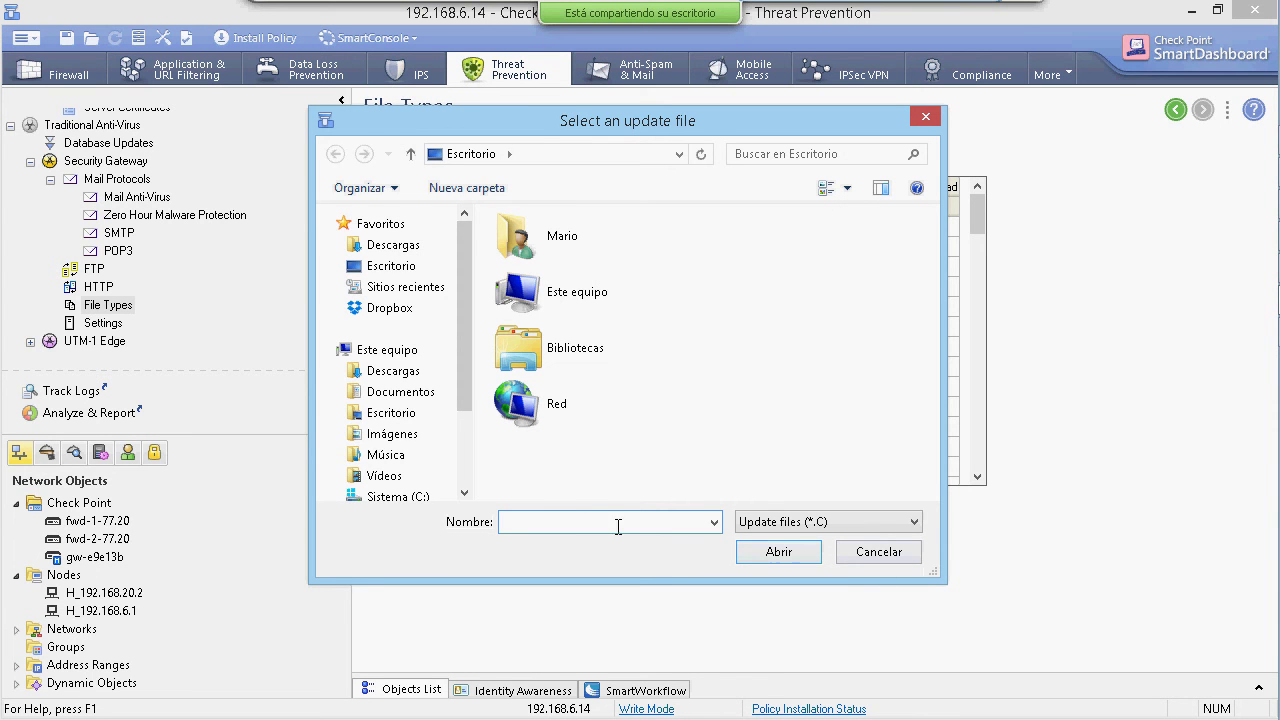
left_click(857, 558)
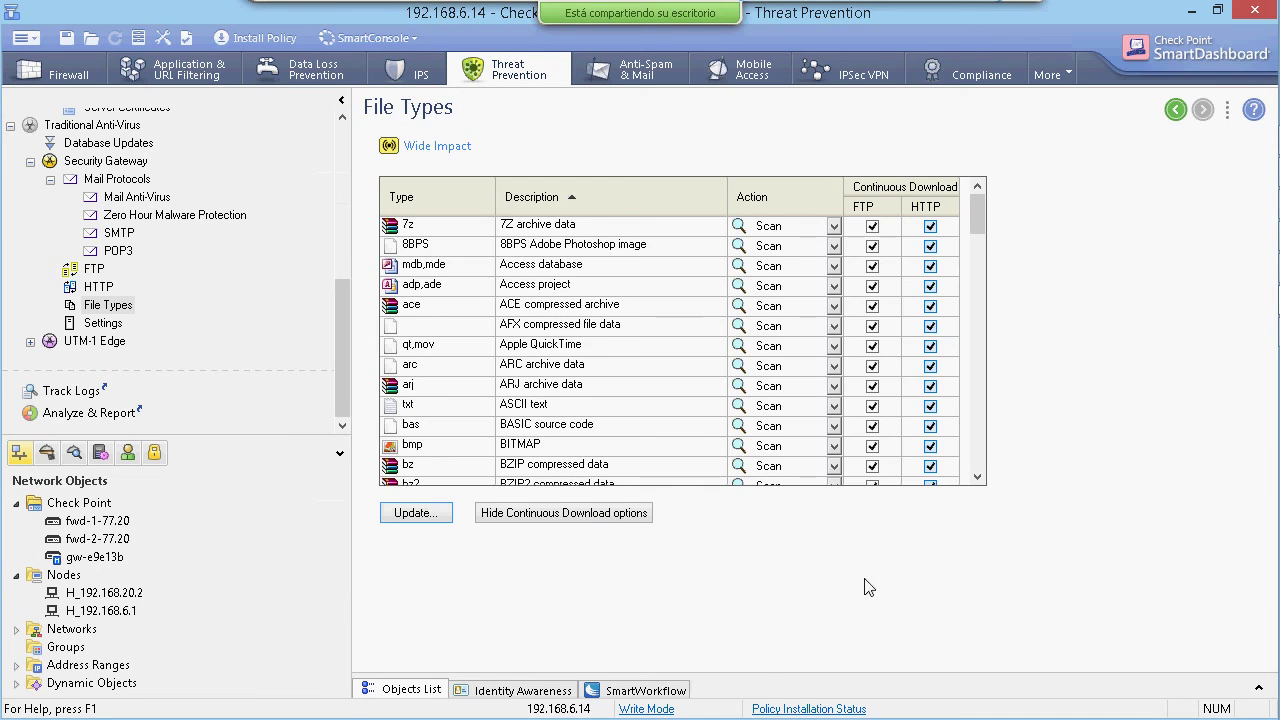
Check the available actions for 7z archives, and set the exe,scr MS-DOS executable file type to Block.
left_click(833, 226)
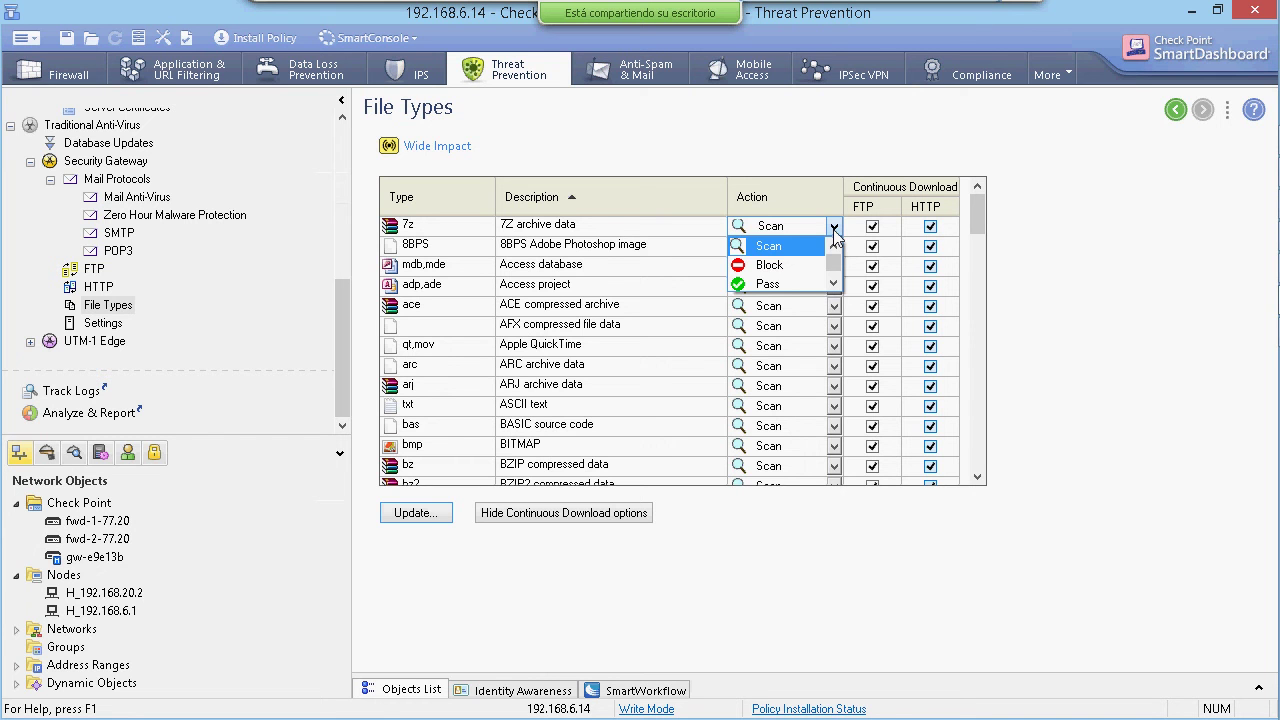
left_click(834, 230)
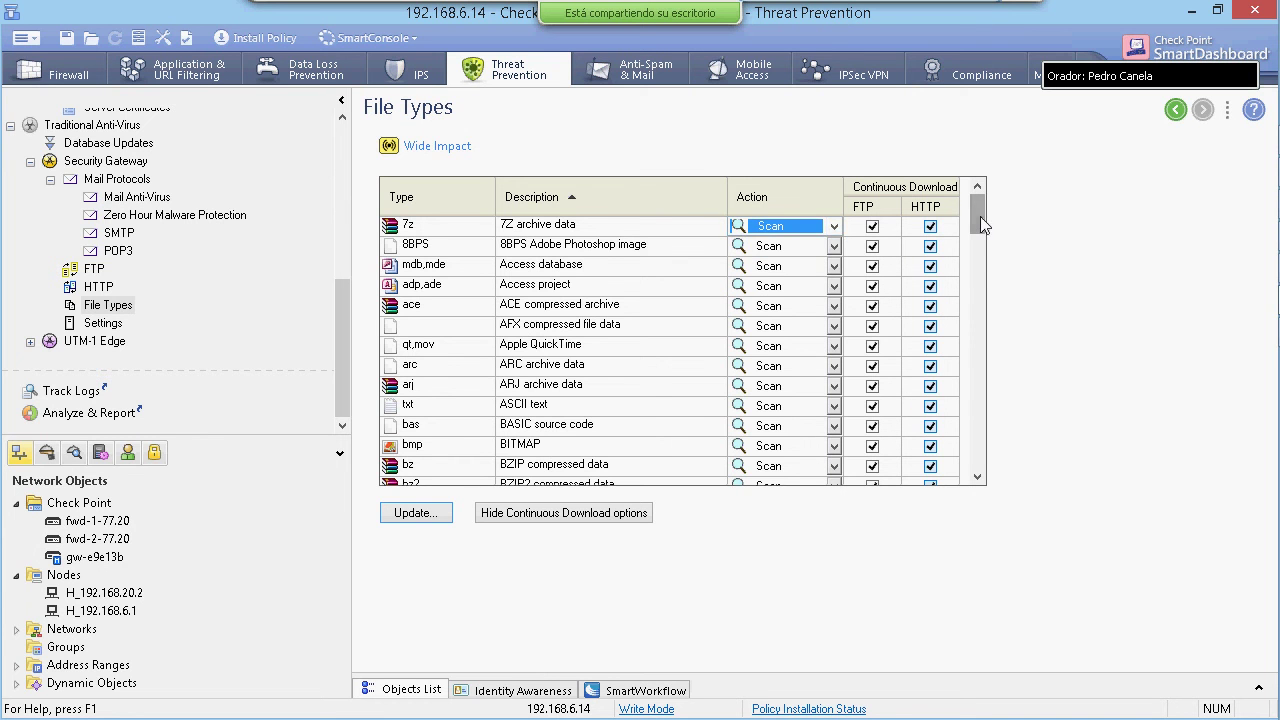
left_click_drag(980, 225, 983, 362)
left_click(545, 288)
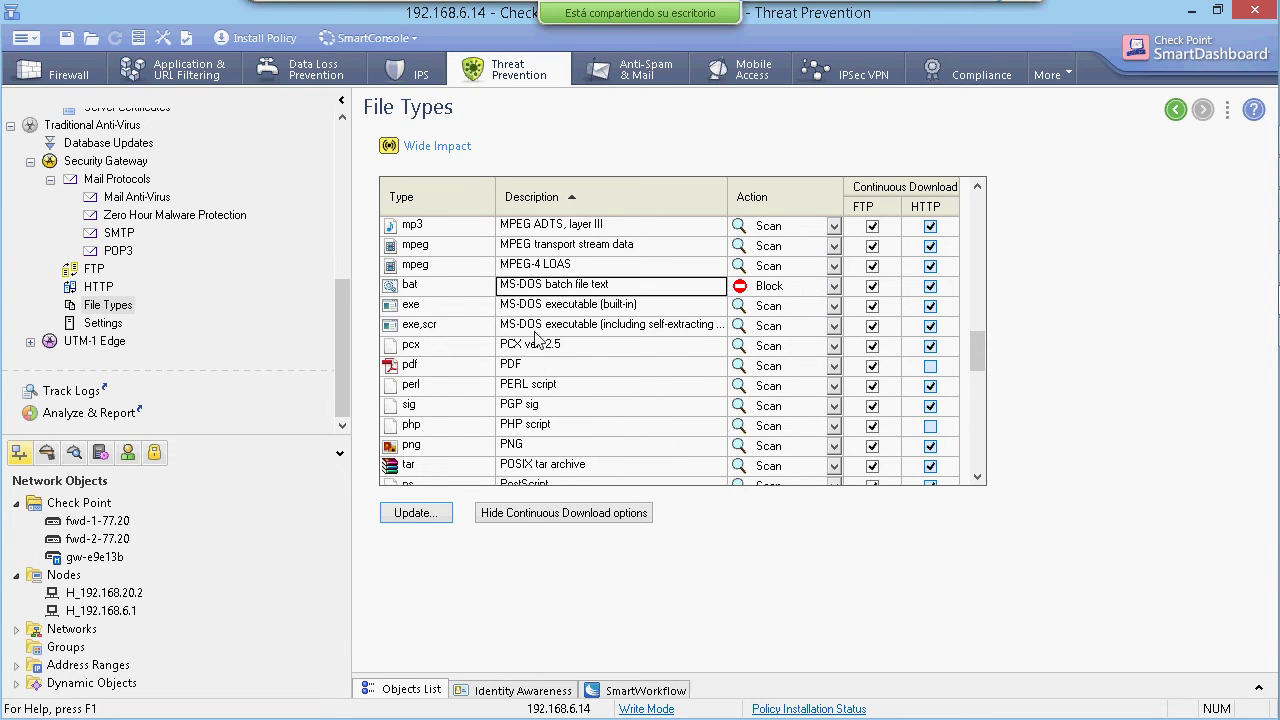
left_click(538, 327)
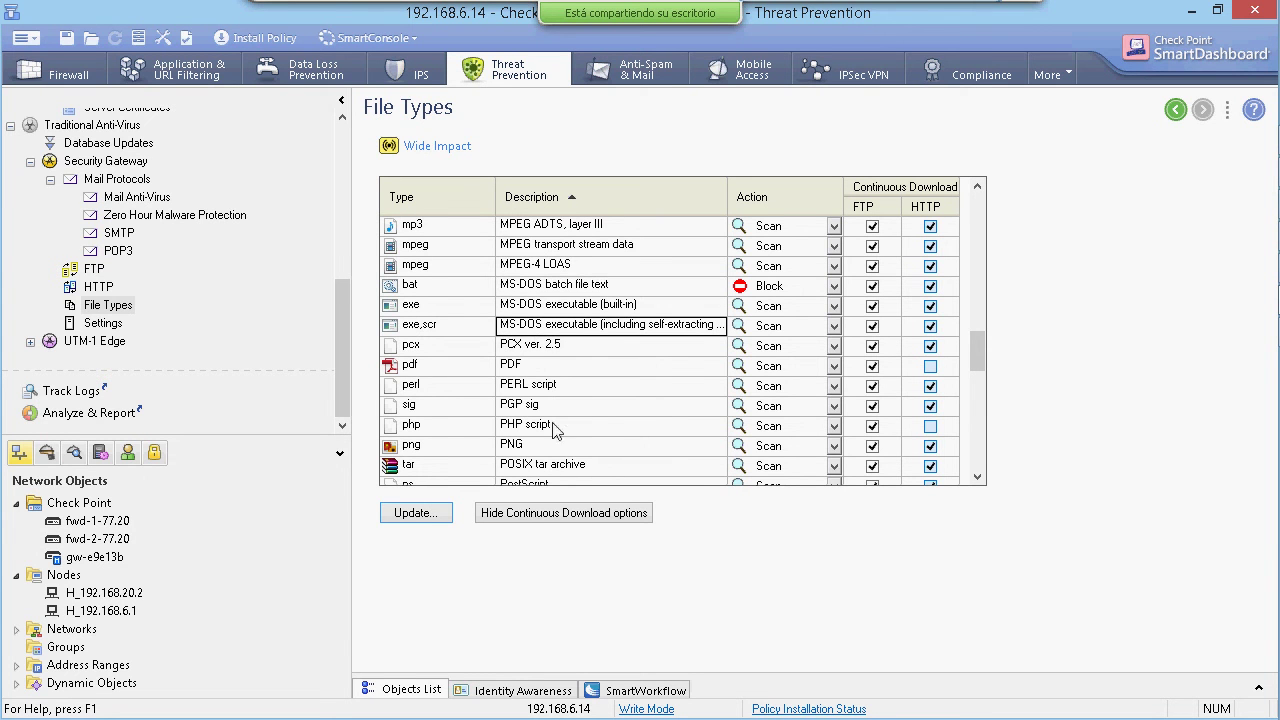
left_click(834, 326)
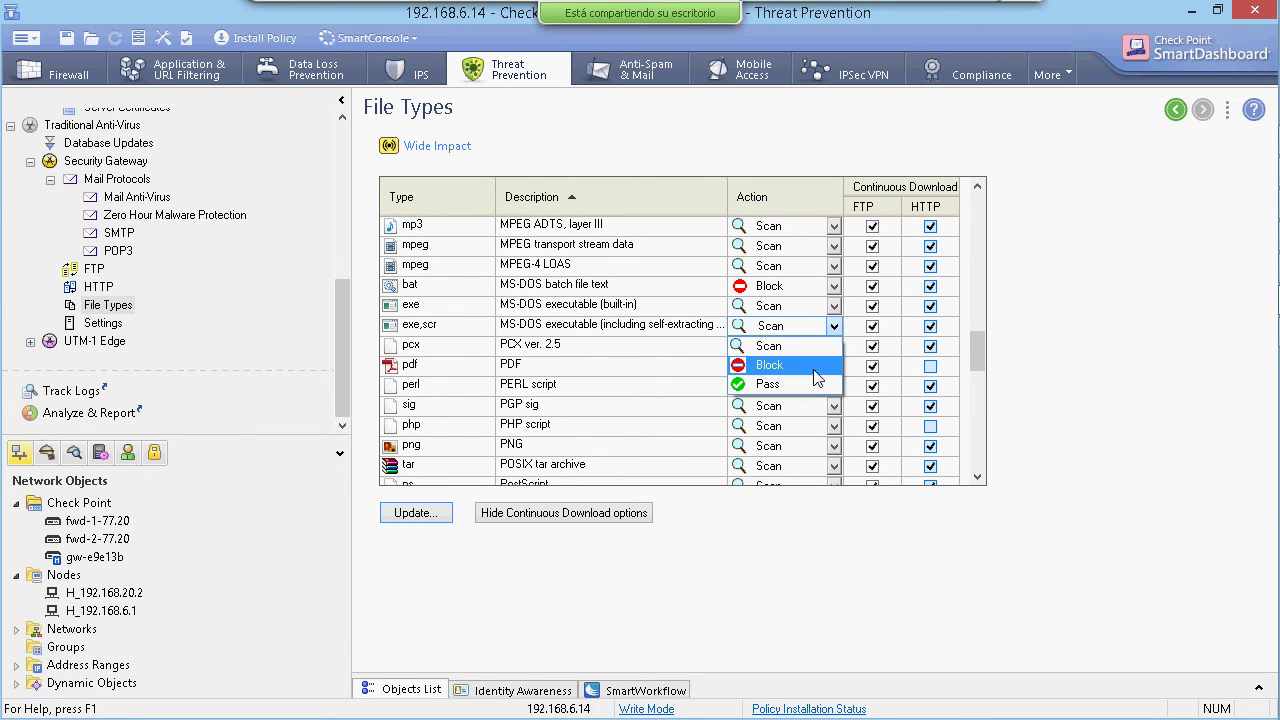
left_click(815, 366)
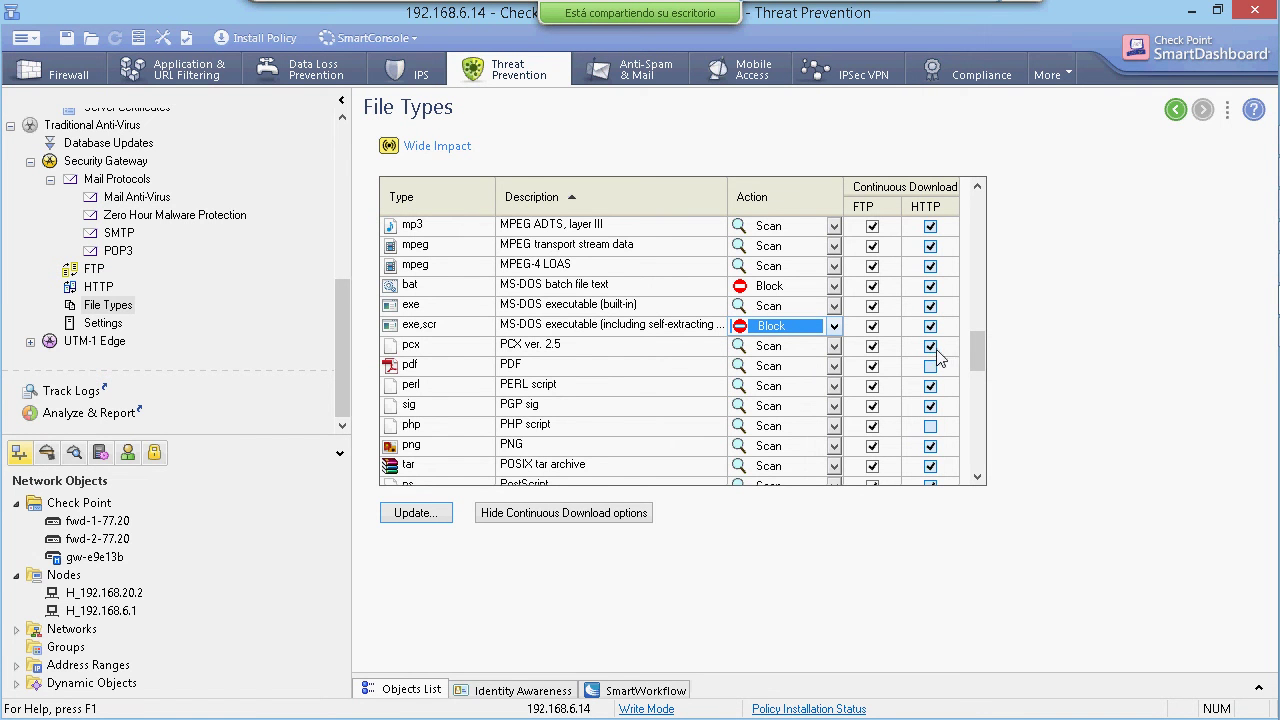
Review the actions assigned to the Windows file types, including registry files, near the end of the list.
left_click_drag(977, 351, 980, 458)
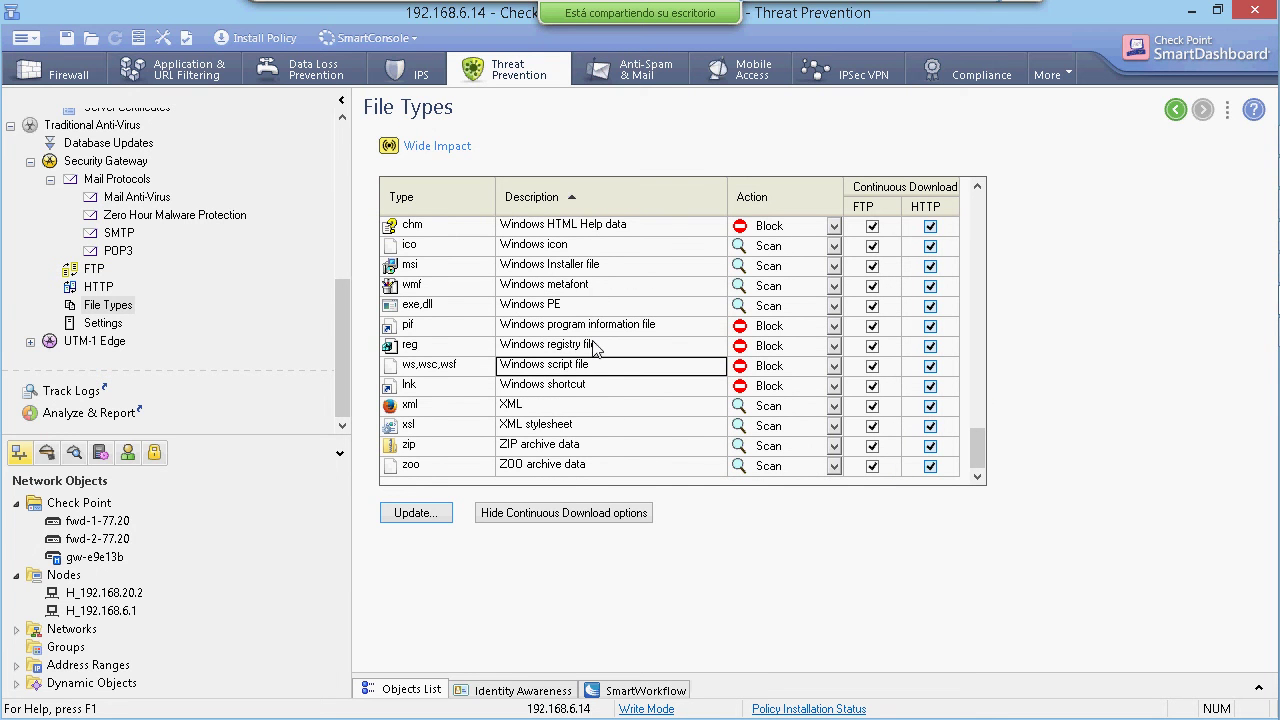
left_click(450, 352)
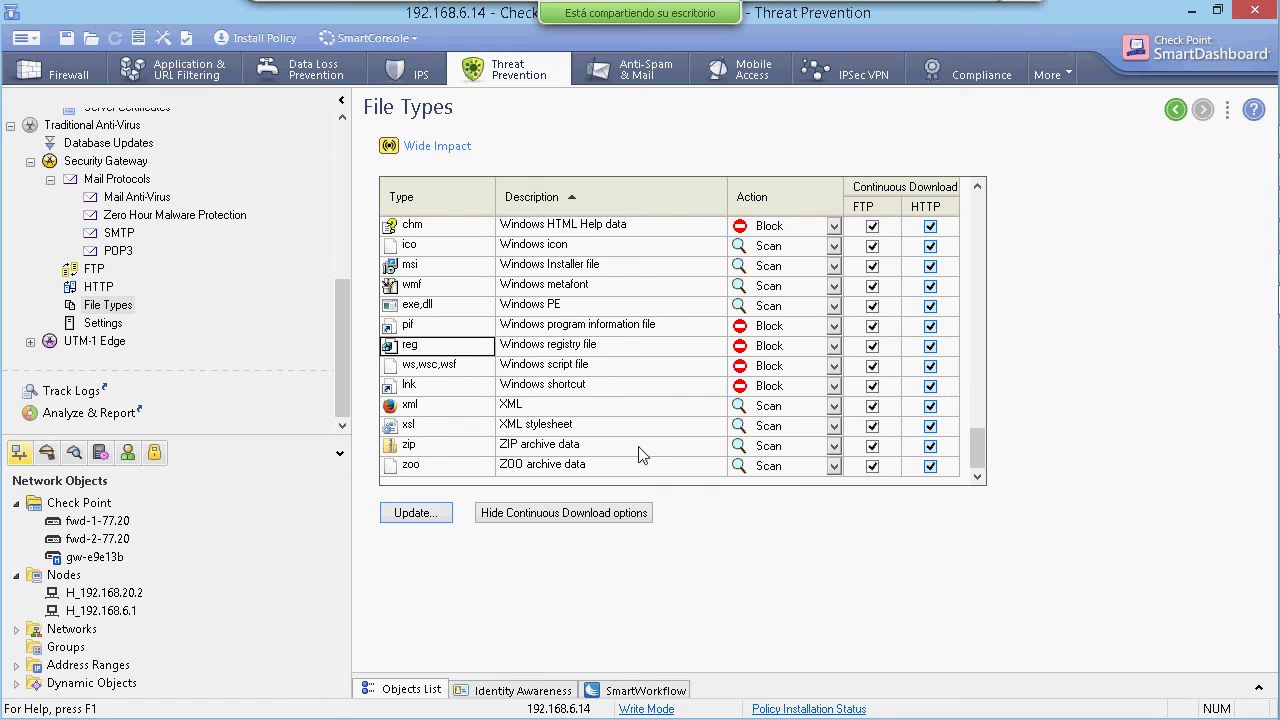
Open the Traditional Anti-Virus Settings and check the scan failure options for engine overload and initialization failure without changing them.
left_click(103, 323)
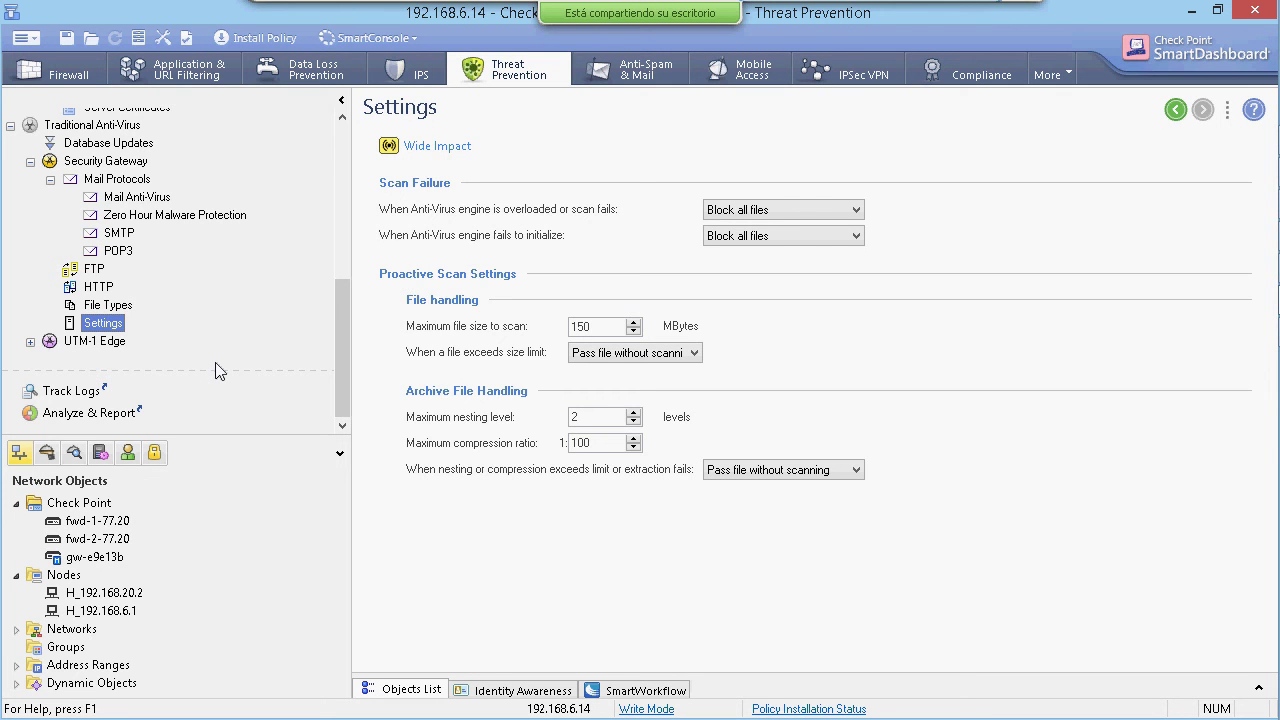
key("Tab")
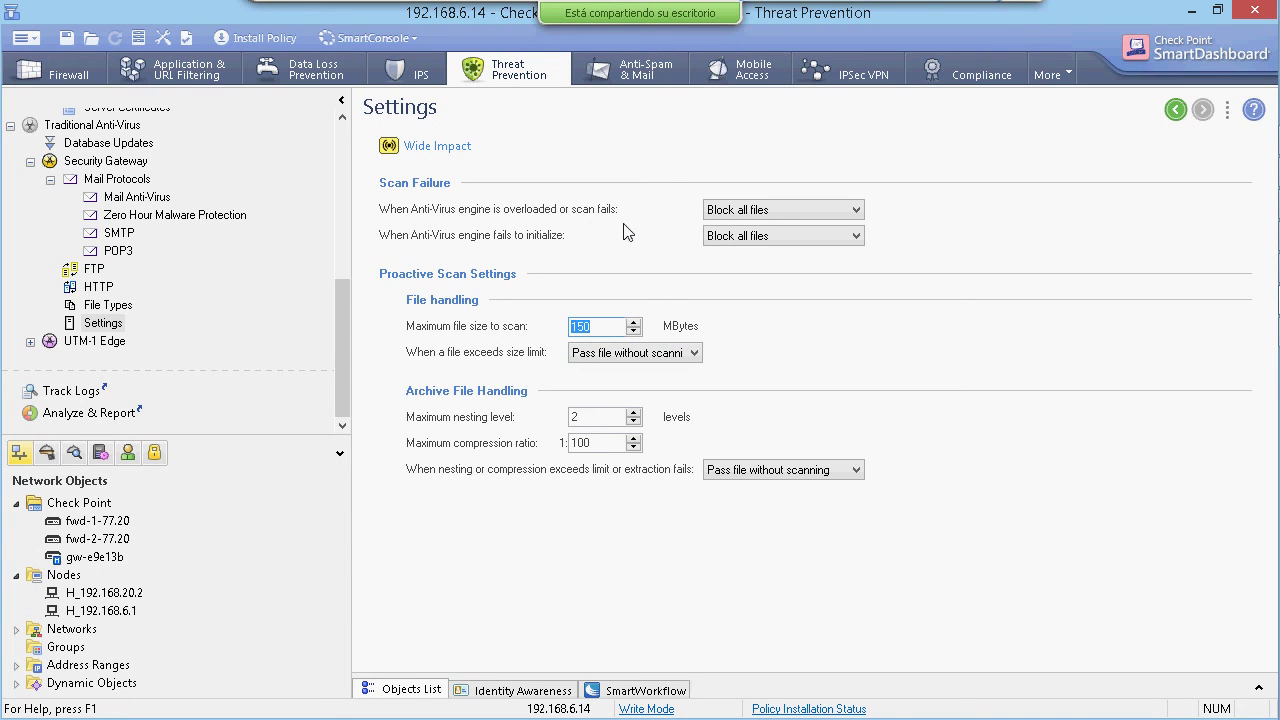
left_click(816, 209)
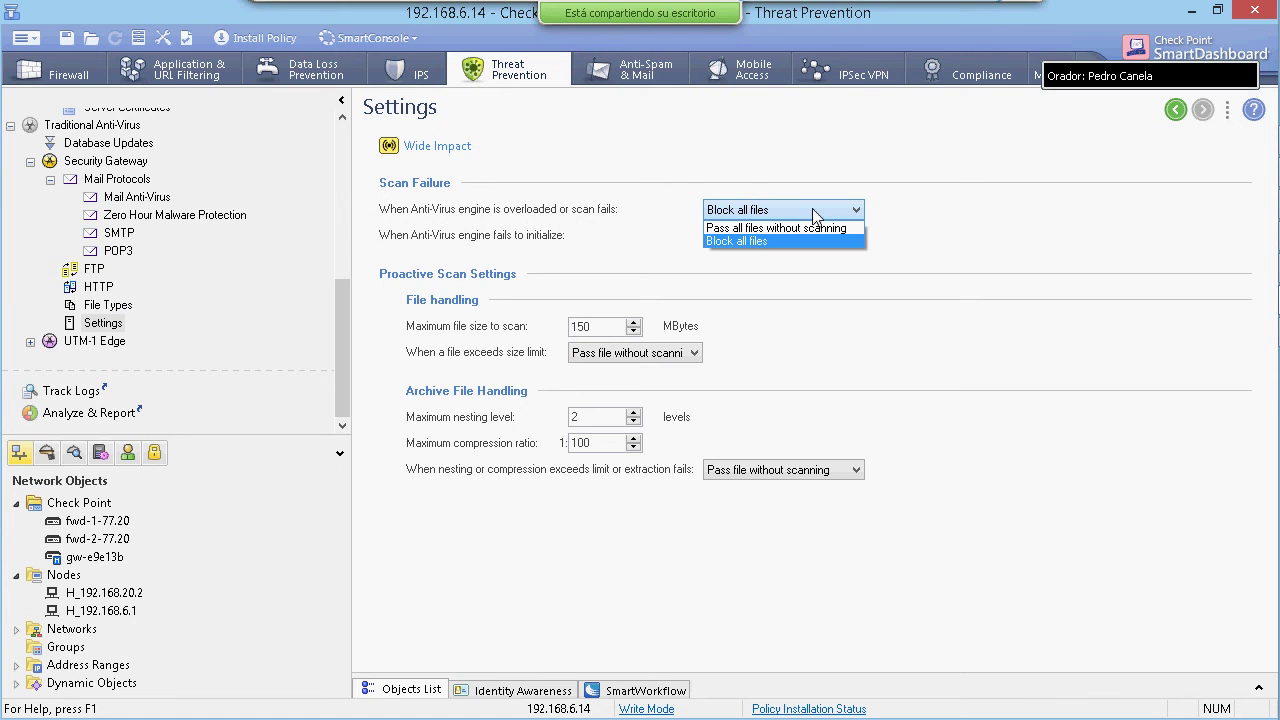
left_click(742, 175)
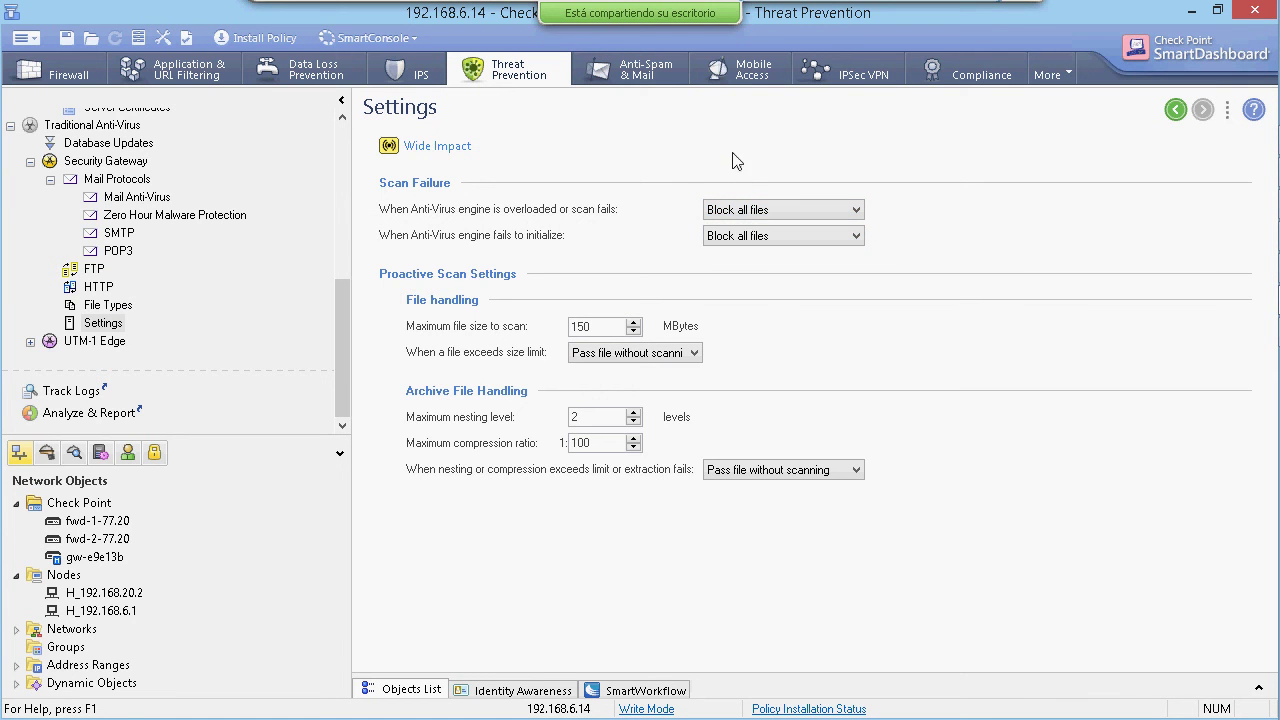
left_click(795, 212)
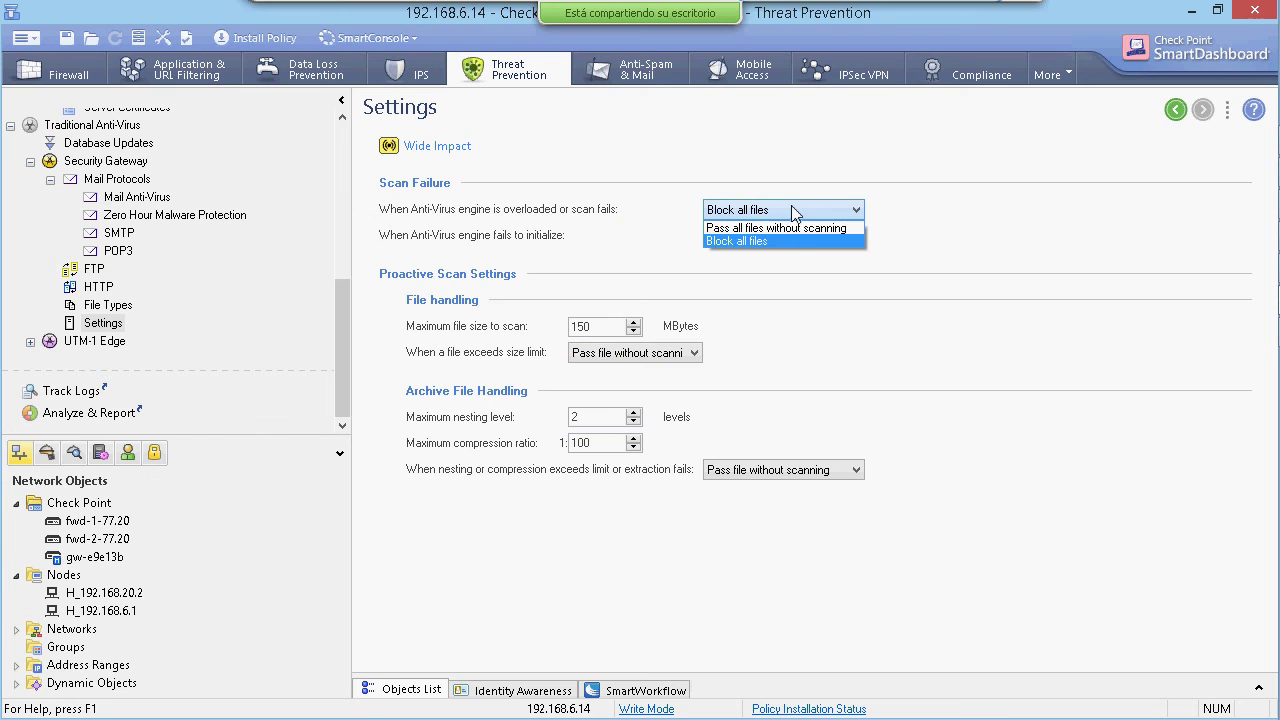
left_click(792, 241)
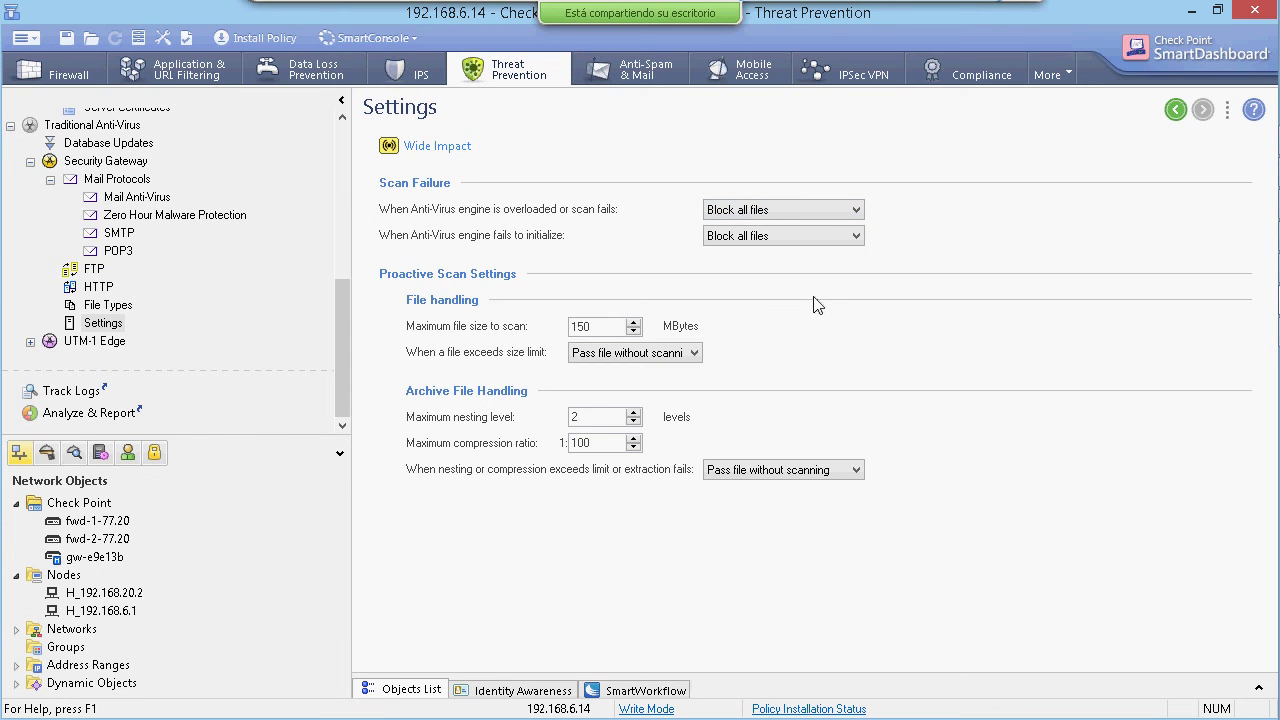
left_click(817, 240)
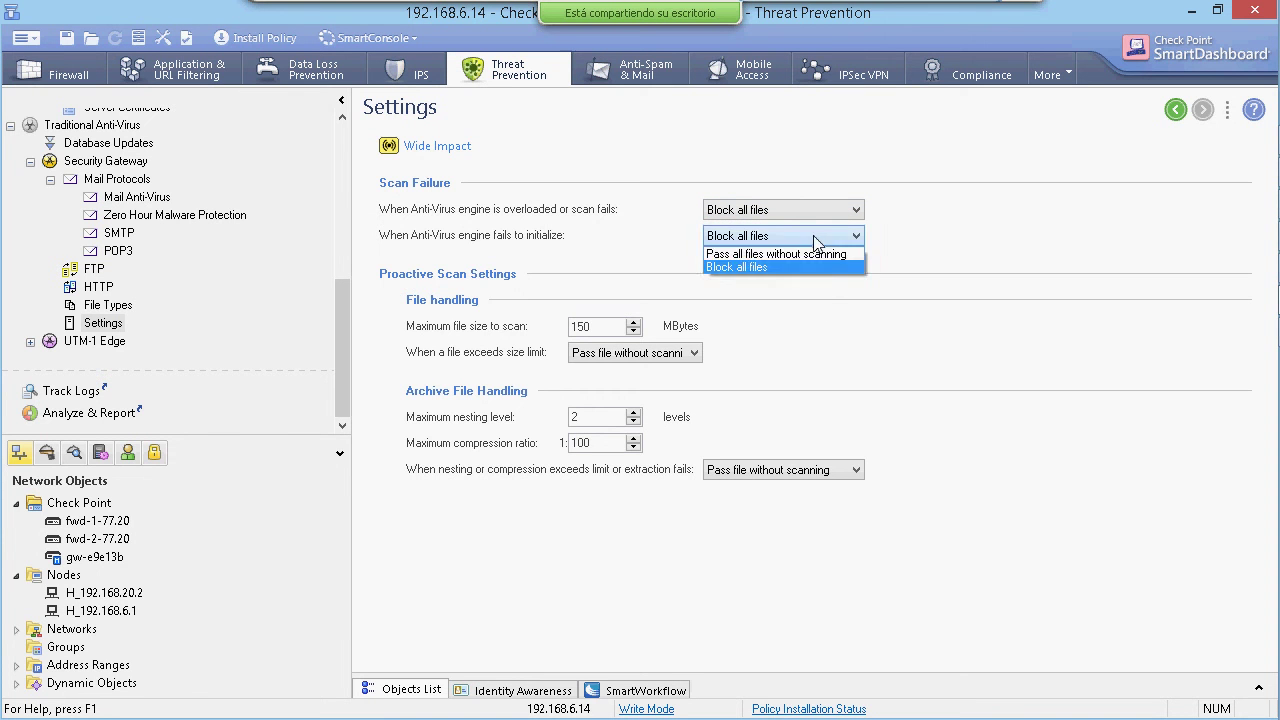
left_click(817, 240)
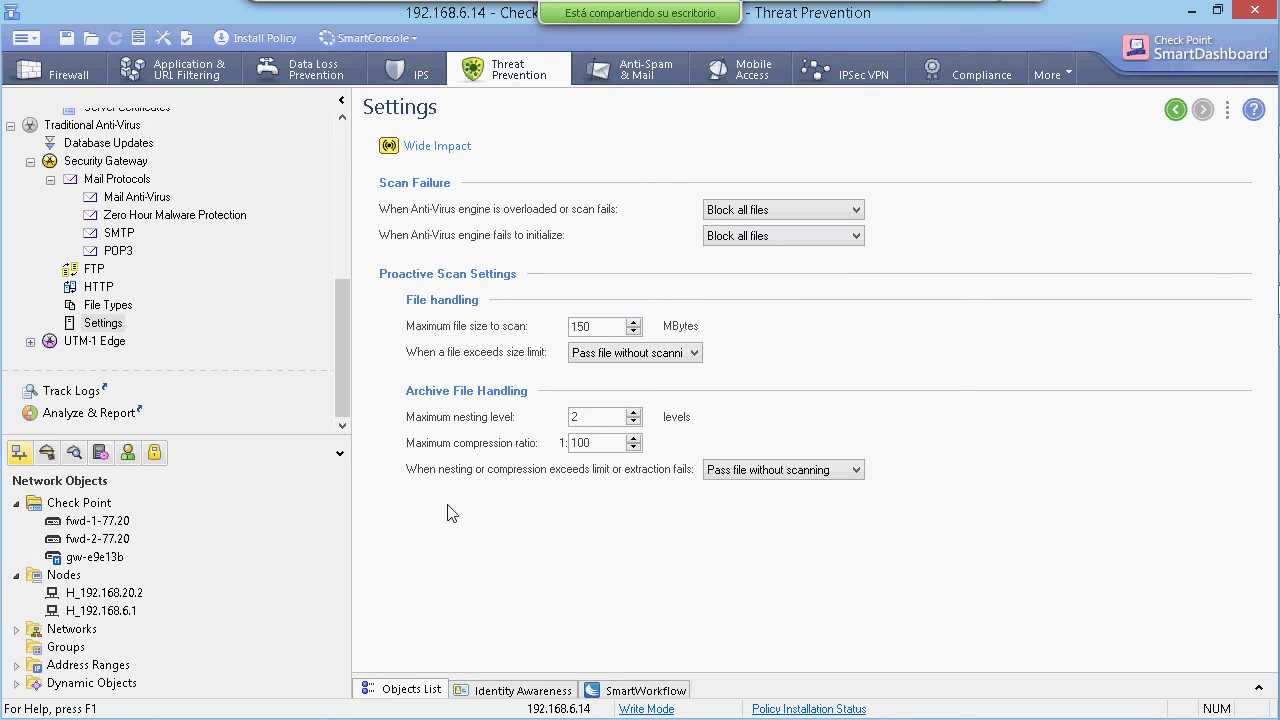
Check the options for files exceeding the size limit, and review the maximum file size and archive nesting level without changing them.
left_click(694, 356)
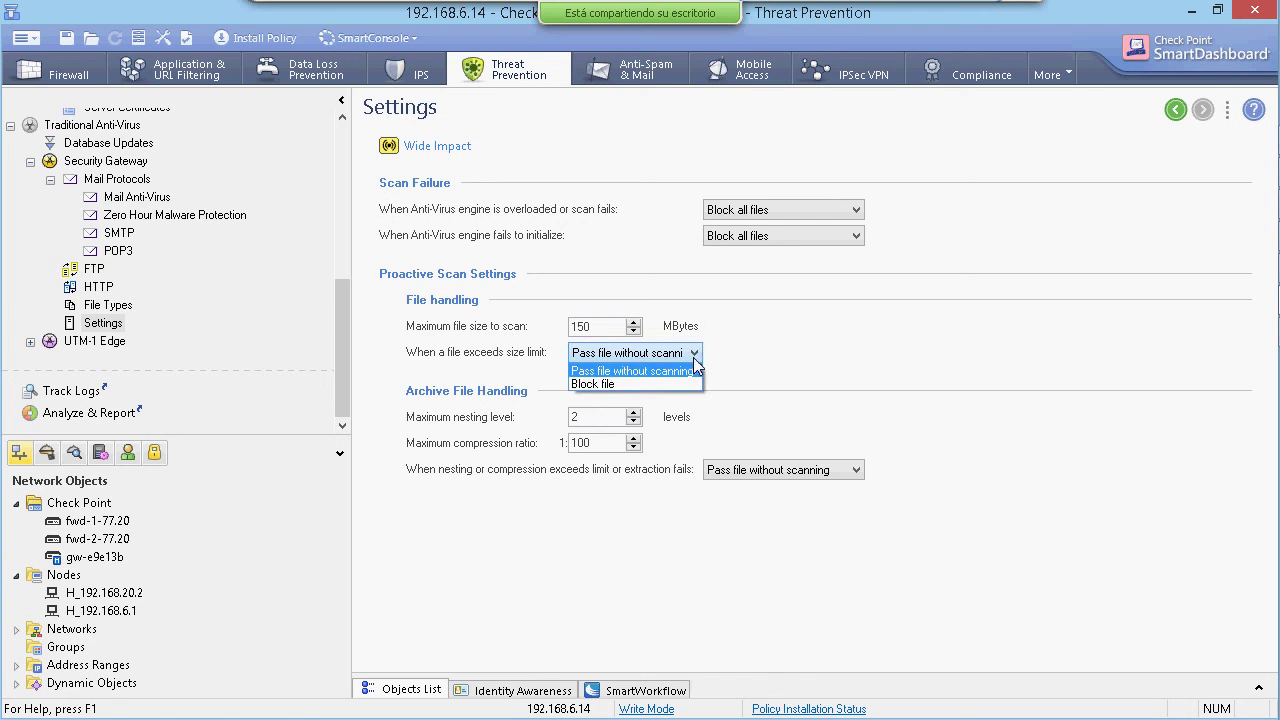
left_click(694, 366)
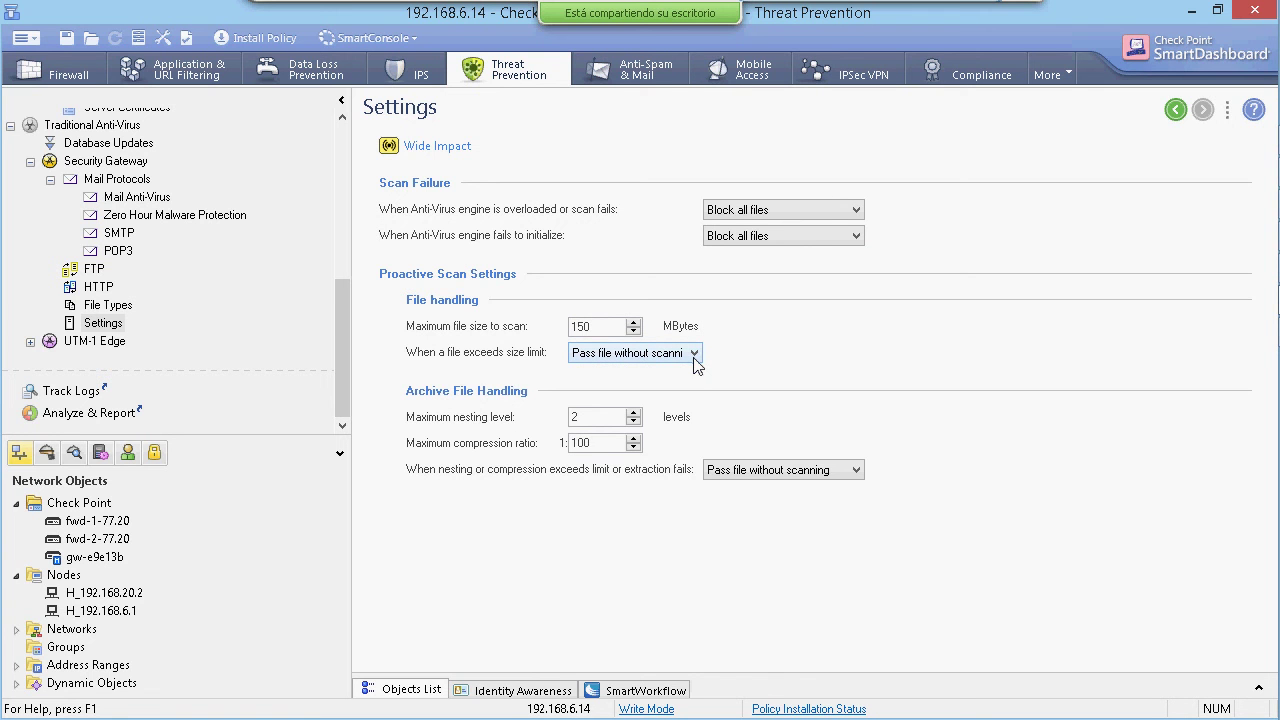
double_click(606, 327)
double_click(586, 417)
key("Tab")
double_click(594, 328)
Collapse the Network Objects area to enlarge the navigation tree, and go to the Anti-Spam & Mail configuration.
left_click_drag(300, 435, 310, 665)
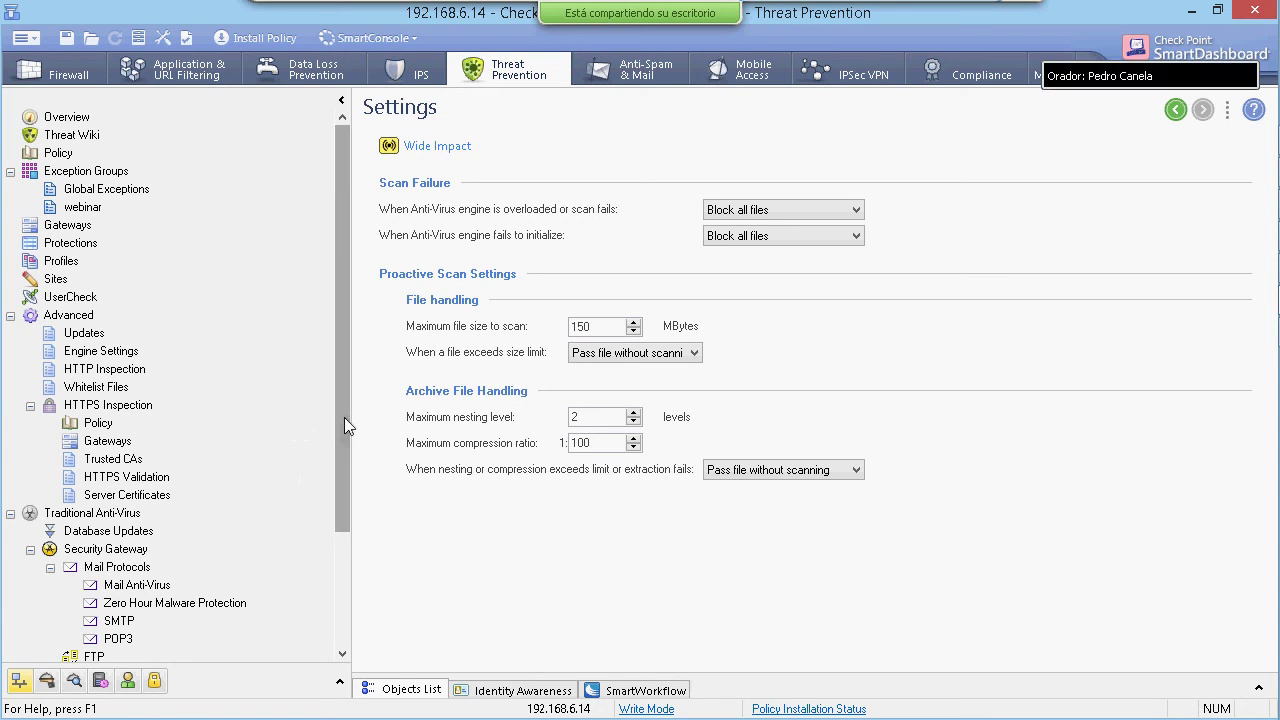
left_click(622, 73)
Check the meeting chat for messages from the participants, and close it.
mouse_move(800, 10)
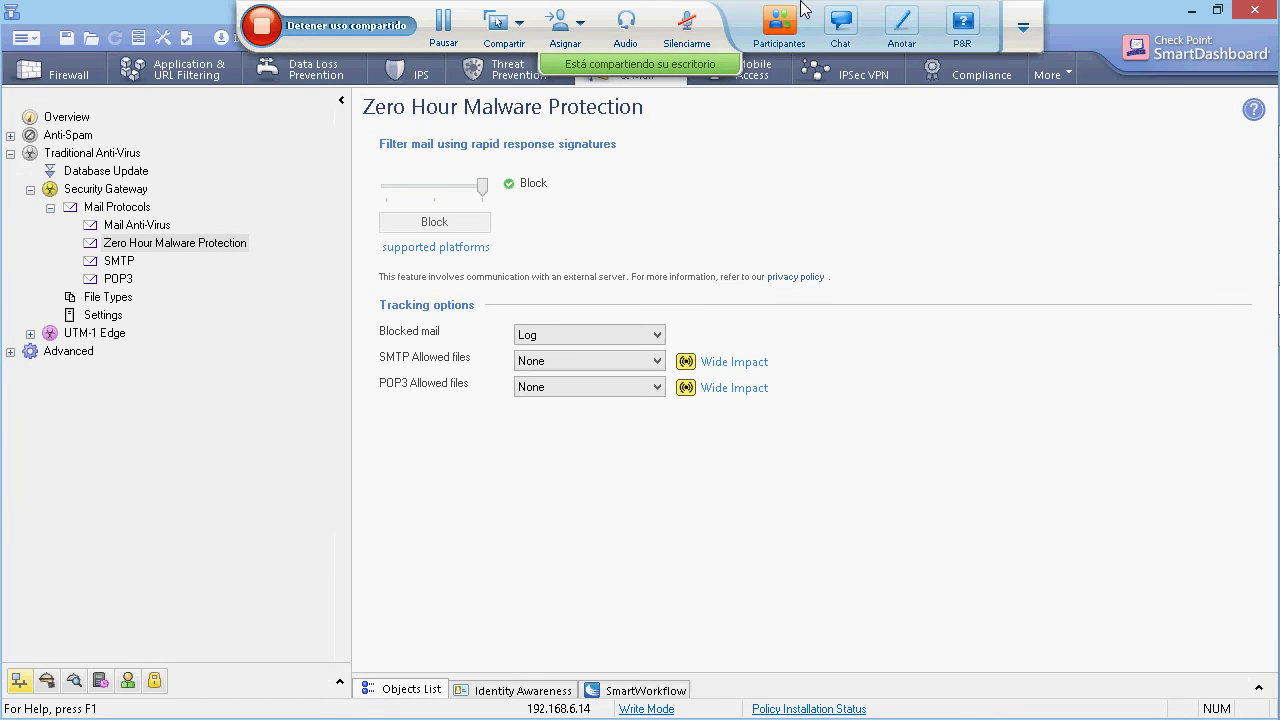
left_click(846, 22)
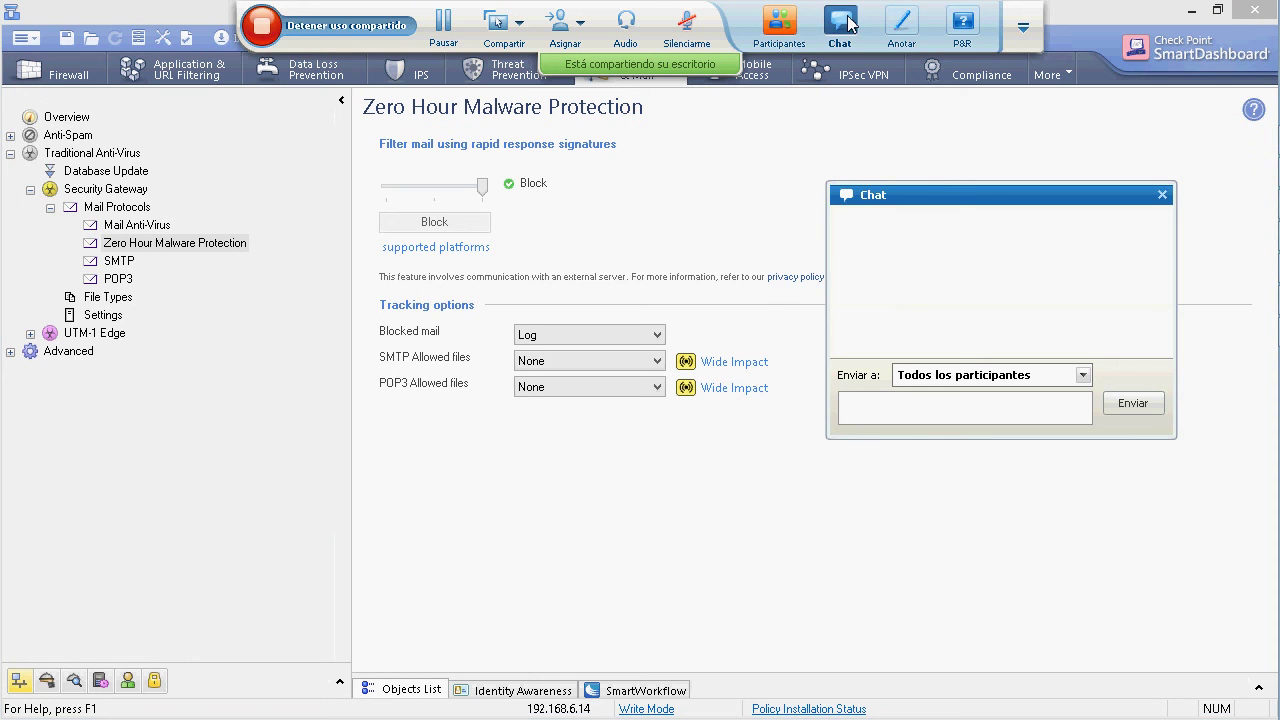
left_click(1164, 195)
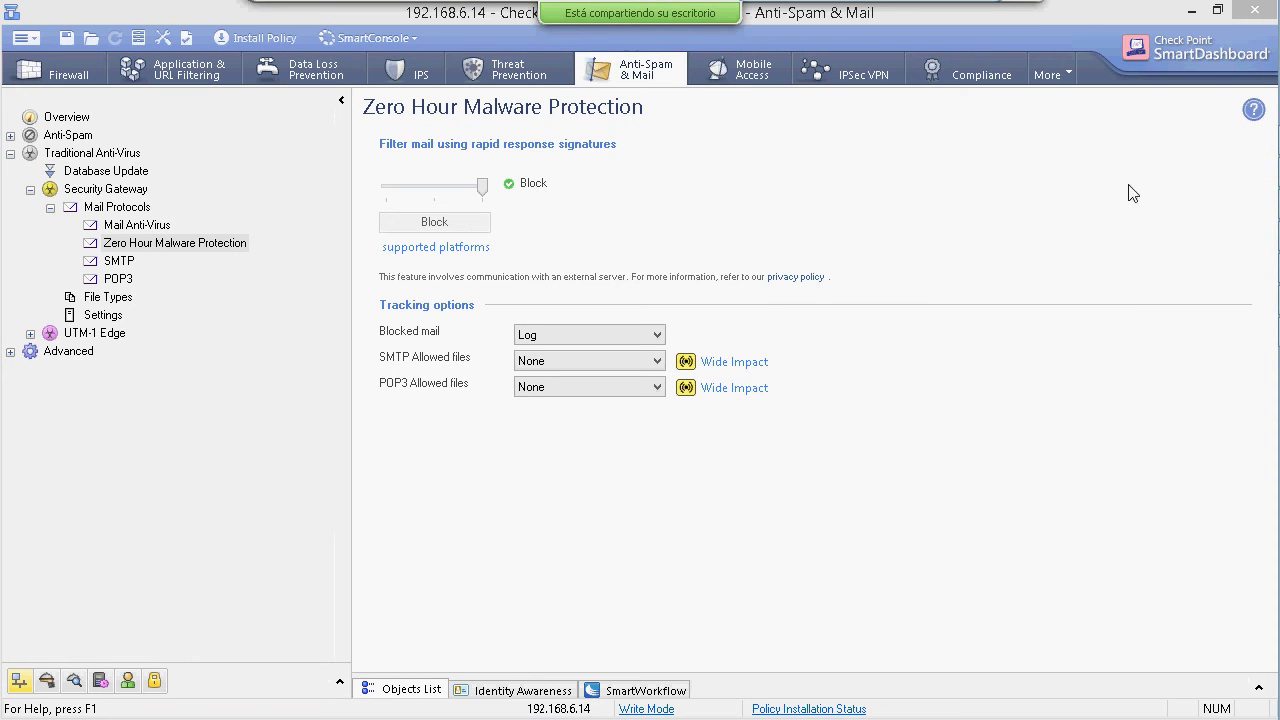
Temporarily unmute the last two attendees in the meeting's participant list, mute both again, and close the list.
left_click(779, 25)
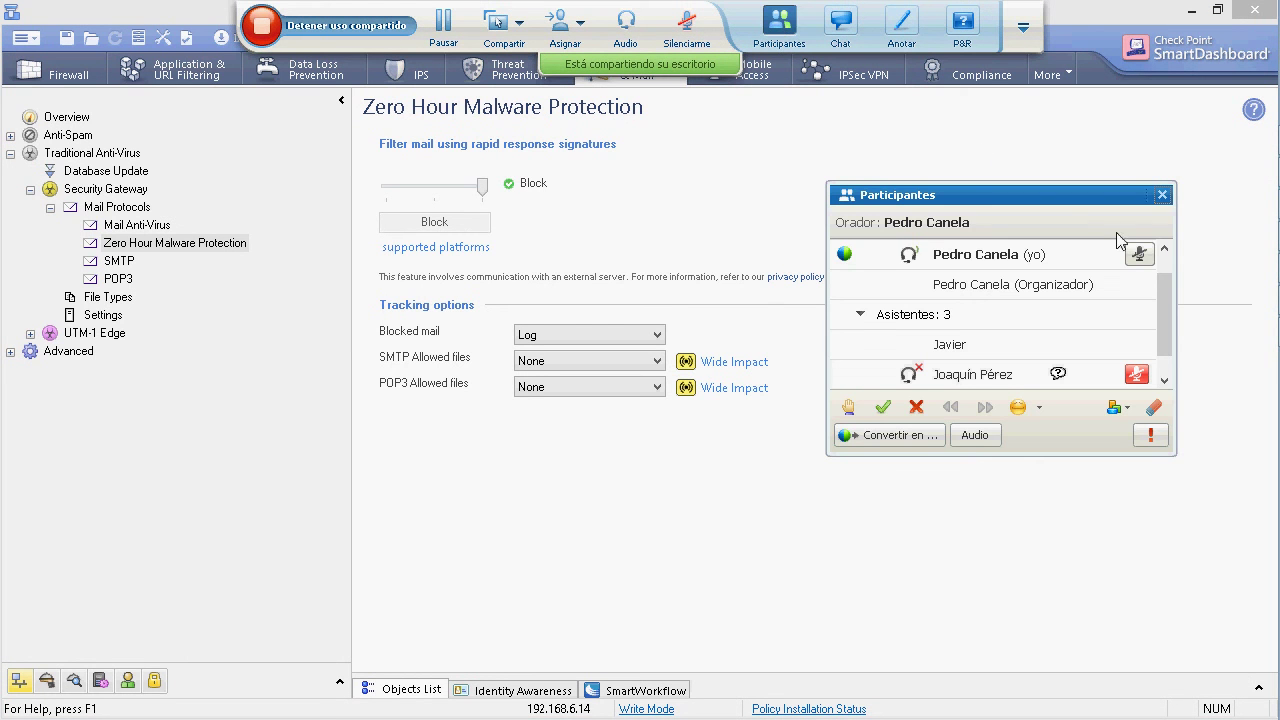
left_click_drag(1163, 314, 1168, 334)
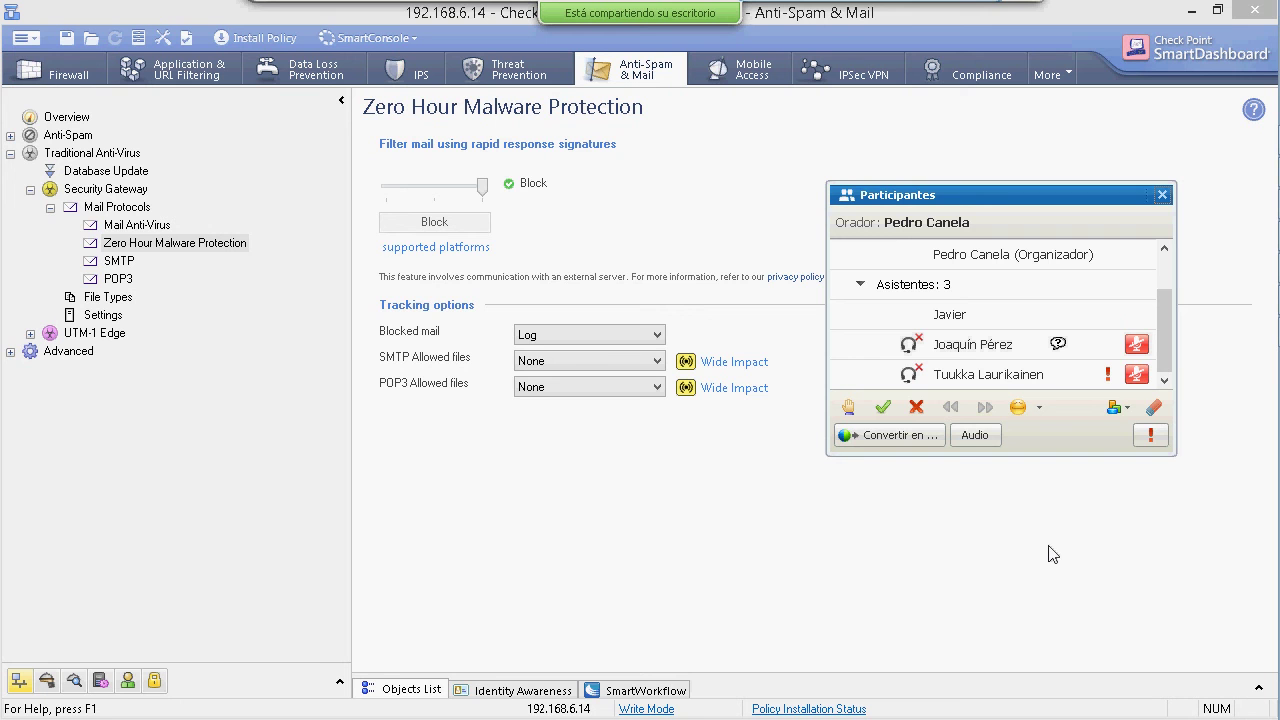
left_click(1138, 374)
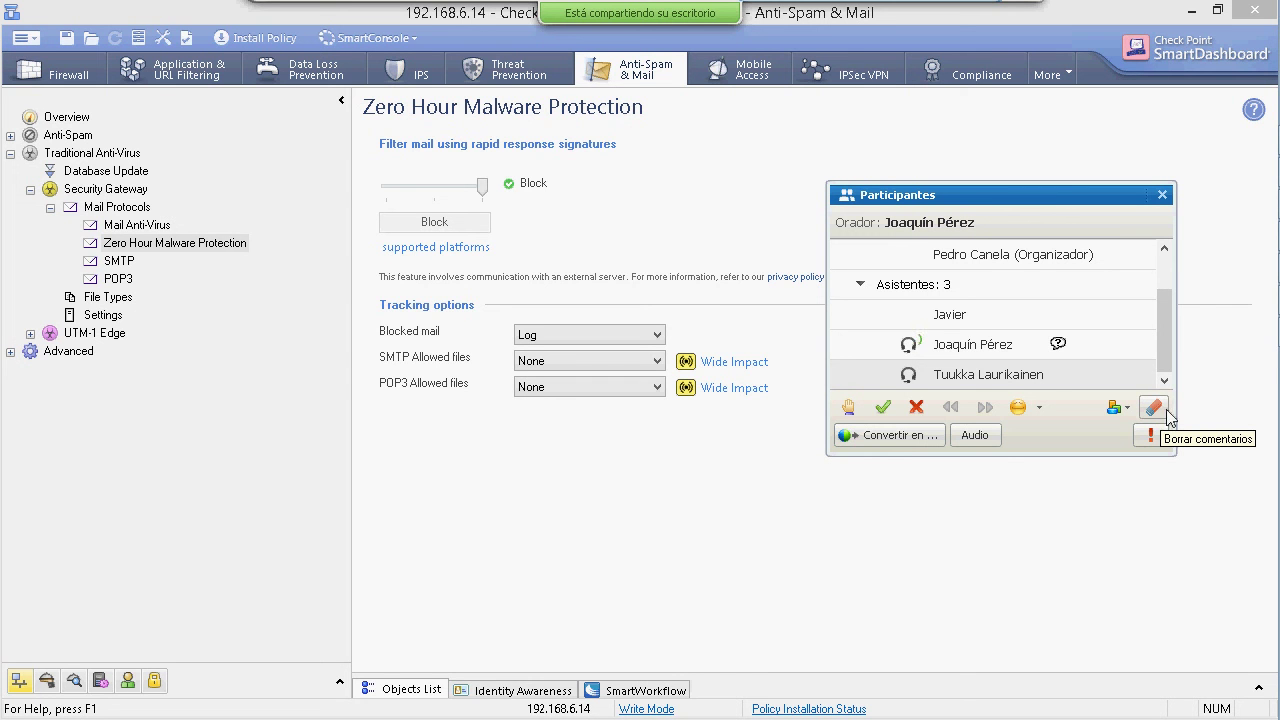
left_click(1136, 344)
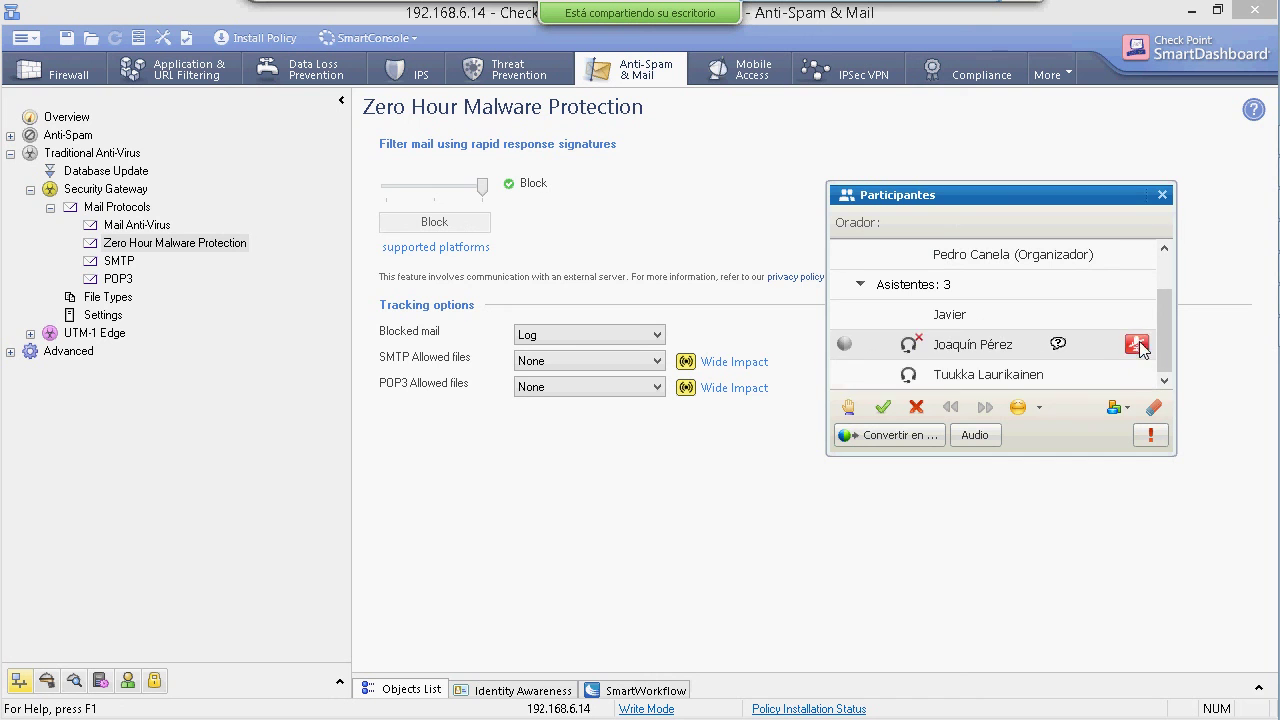
left_click(1136, 374)
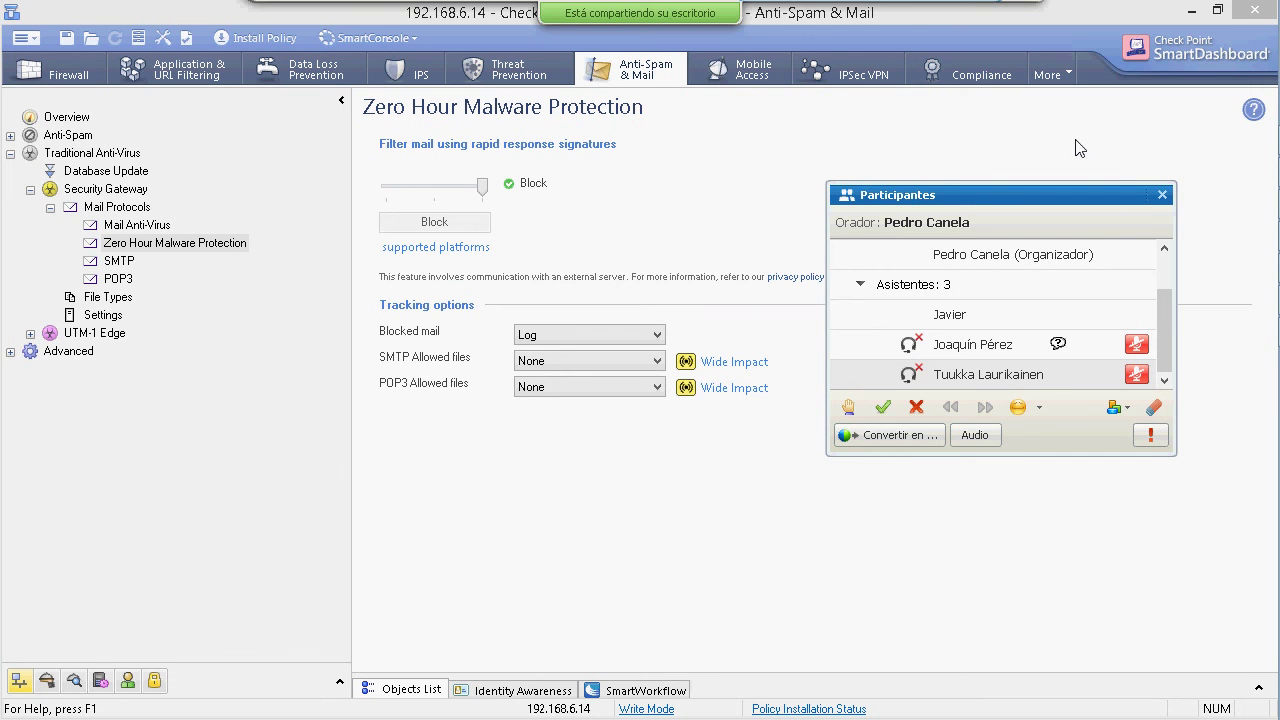
left_click(1162, 195)
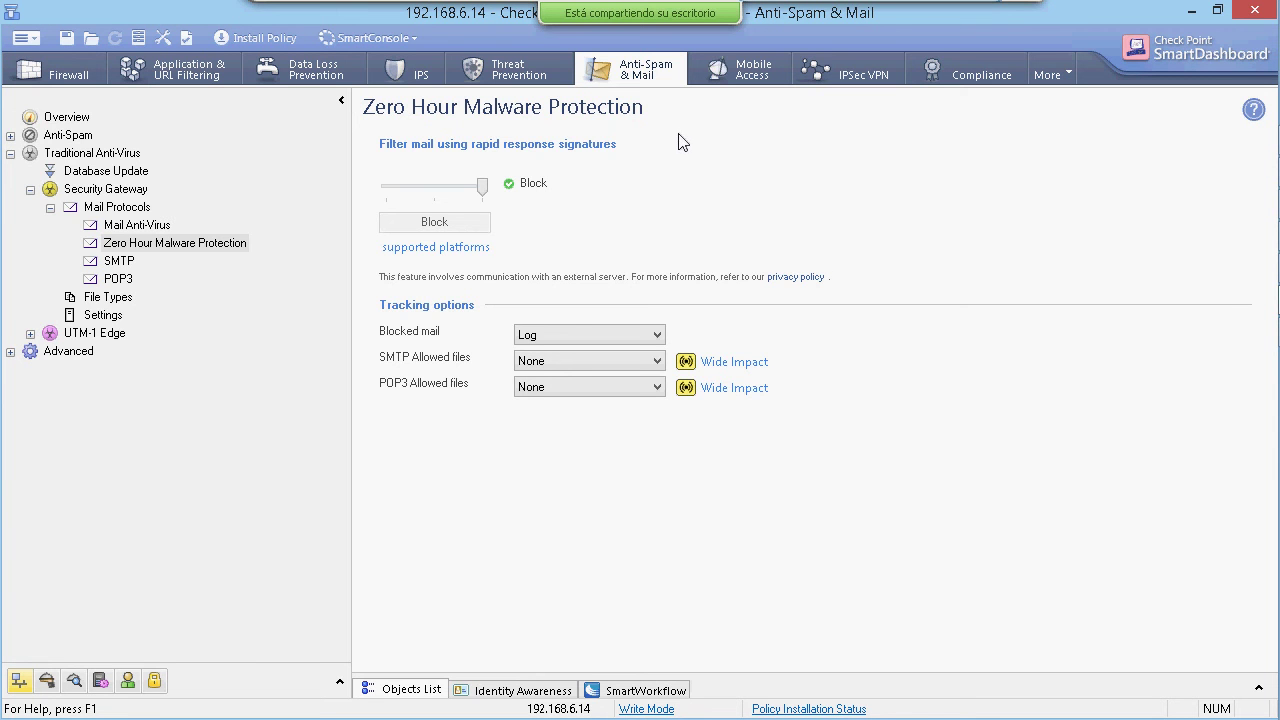
Expand Anti-Spam and view the Overview, Content based Anti-Spam, IP Reputation Anti-Spam and Block List pages.
double_click(58, 136)
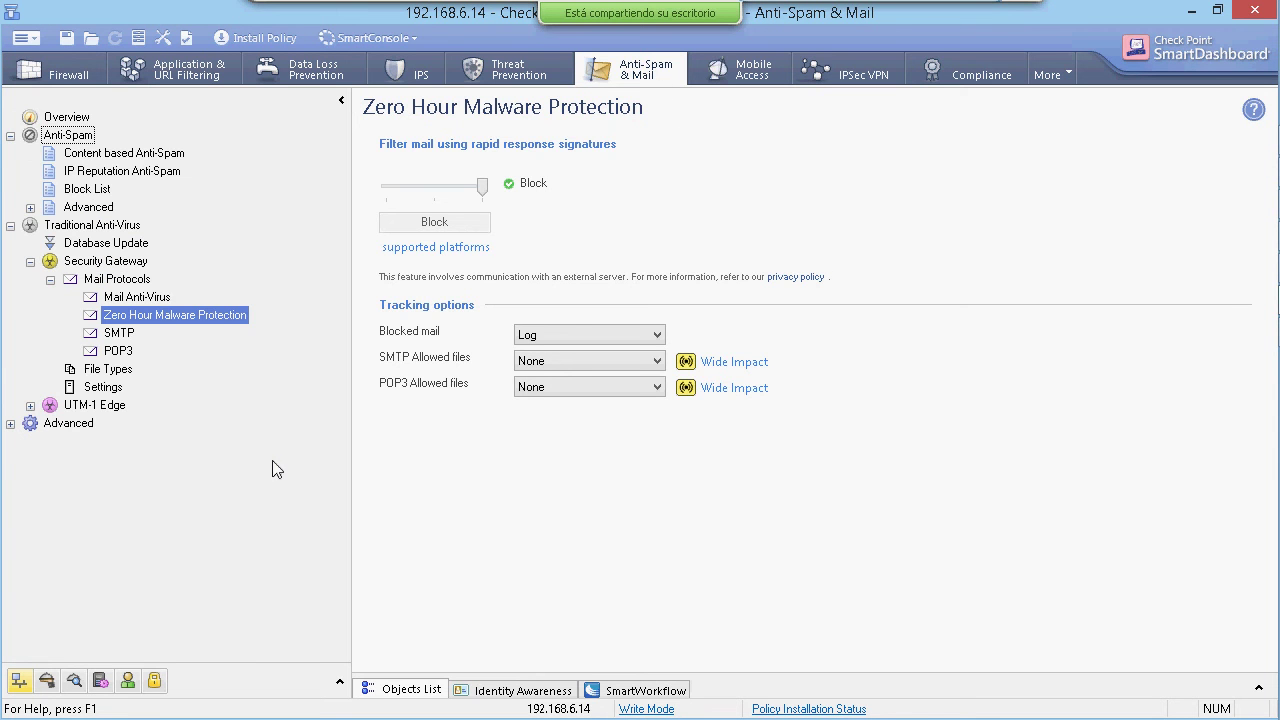
left_click(70, 120)
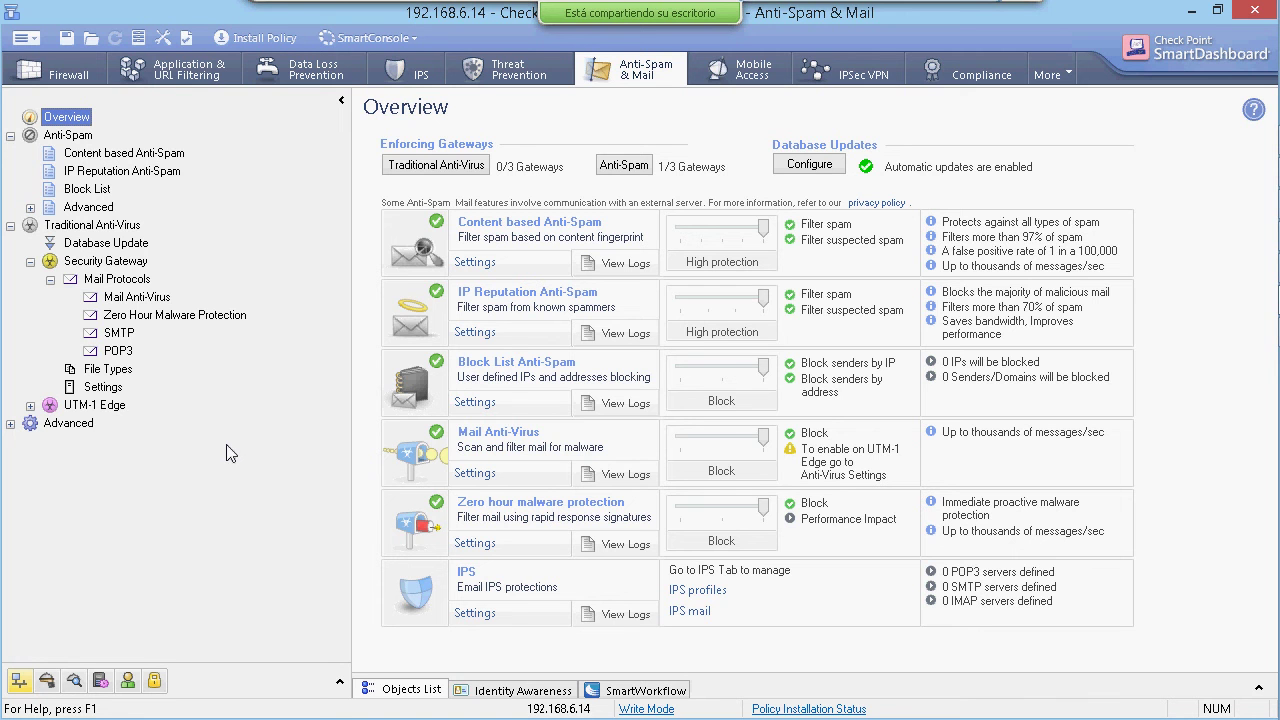
left_click(100, 153)
left_click(100, 171)
left_click(95, 191)
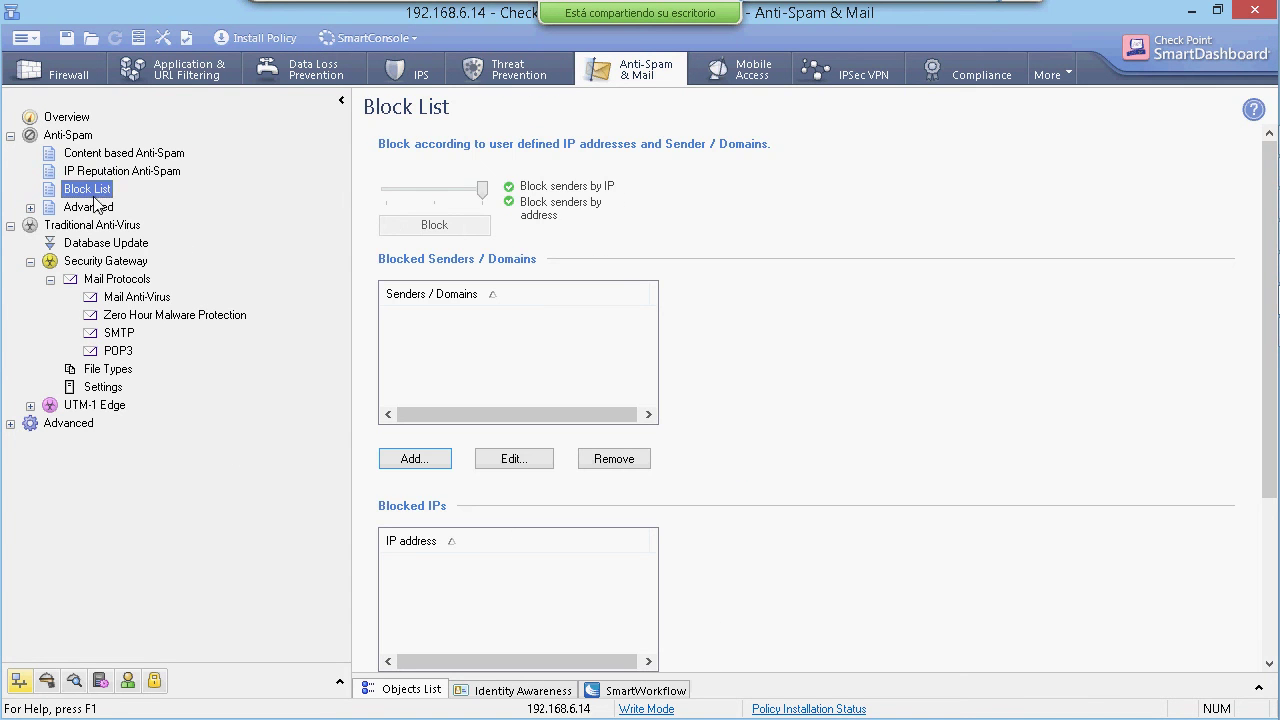
Examine the Content based Anti-Spam protection levels, and its flag, engine and tracking settings, keeping High protection.
left_click(82, 119)
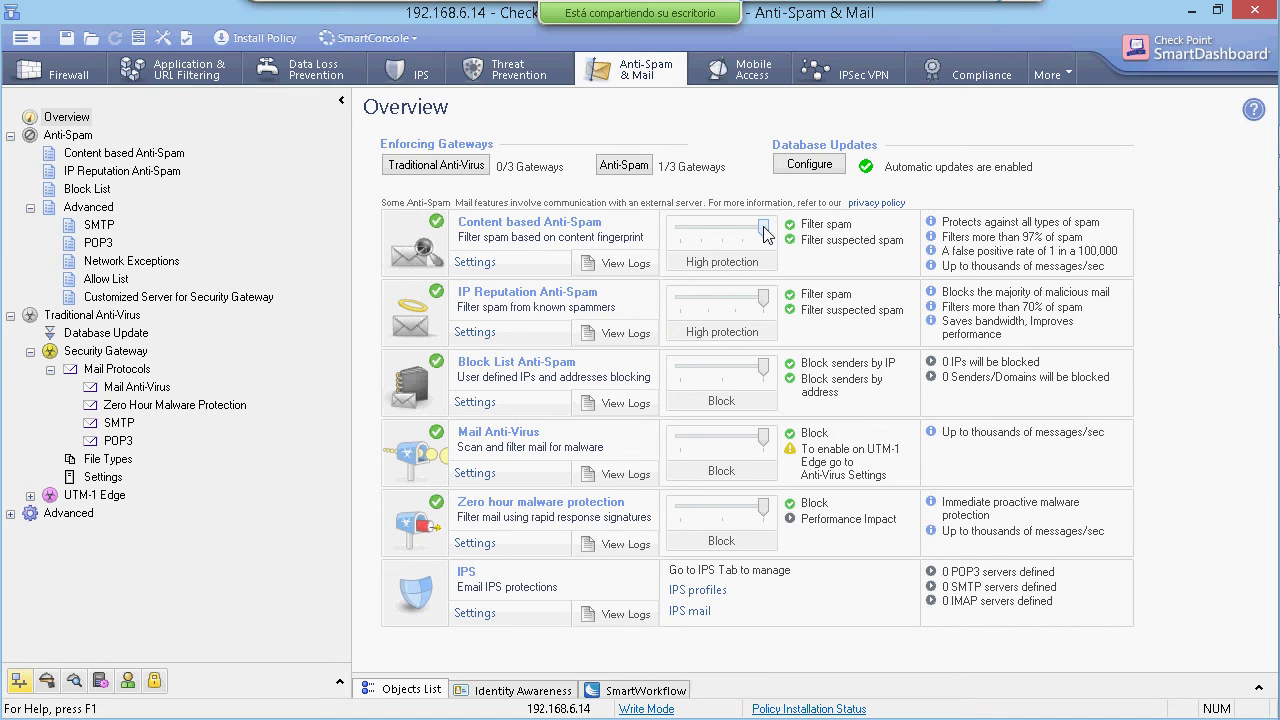
mouse_move(765, 229)
left_mouse_down()
mouse_move(681, 229)
mouse_move(785, 238)
left_mouse_up()
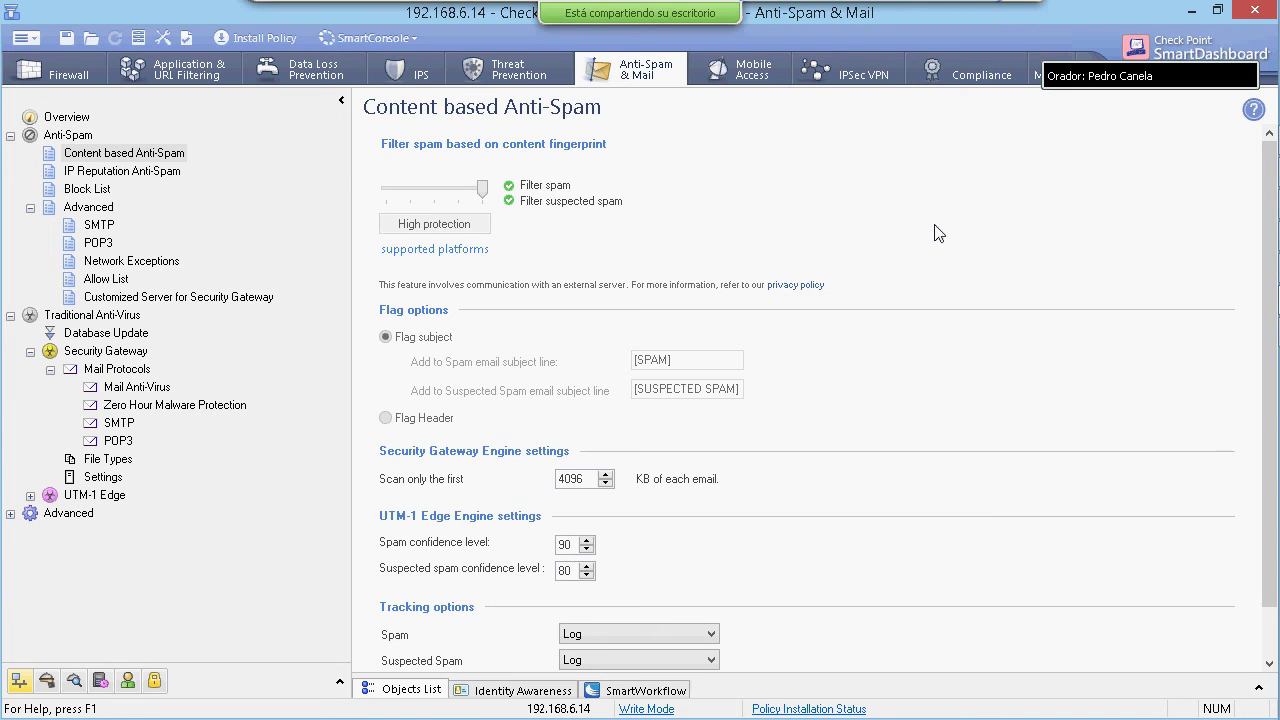
scroll(932, 232, "down", 1)
scroll(932, 234, "up", 1)
left_click_drag(483, 192, 508, 202)
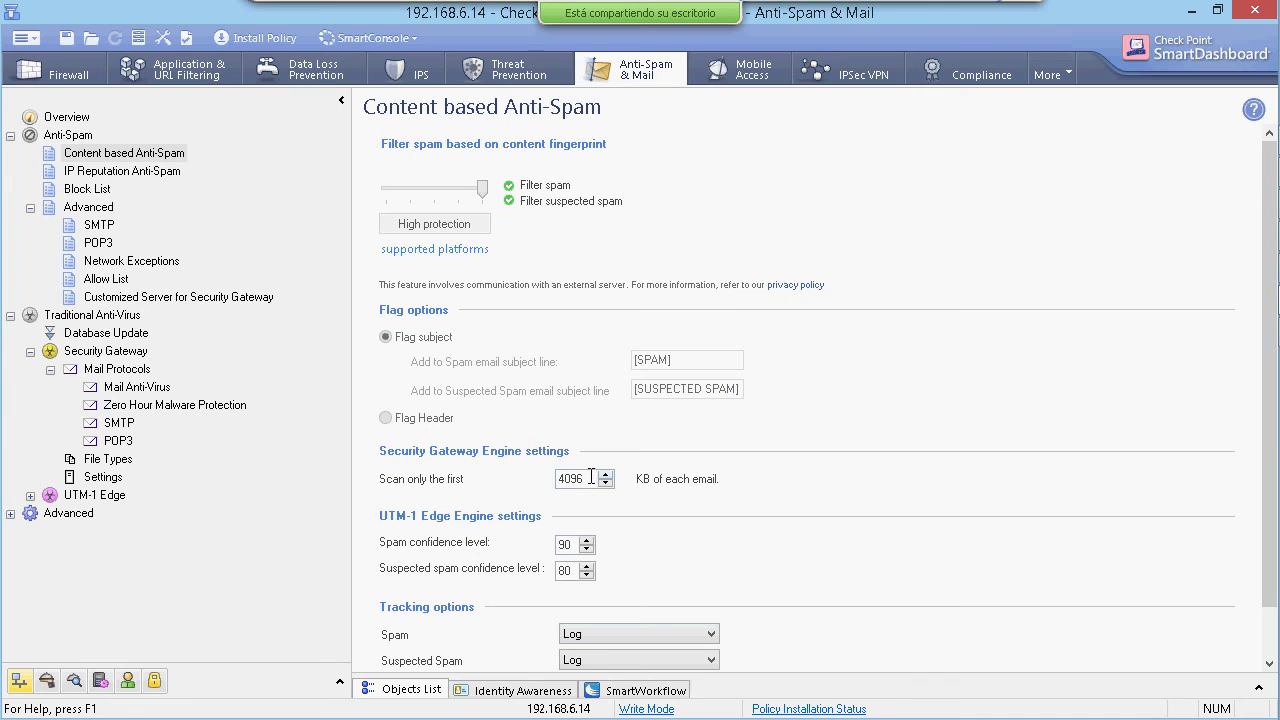
left_click_drag(592, 476, 519, 470)
left_click_drag(1268, 553, 1200, 312)
Open the IP Reputation Anti-Spam settings from the Overview and check the protection levels, keeping High protection.
left_click(60, 118)
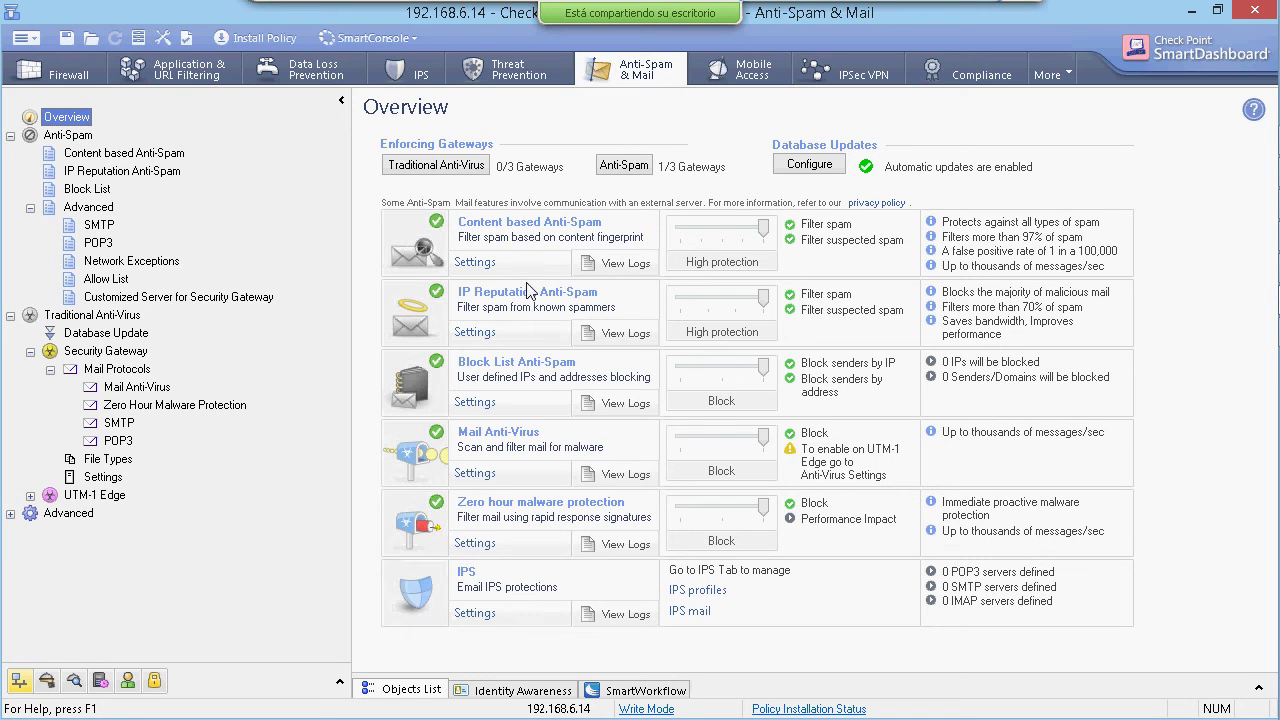
left_click(488, 333)
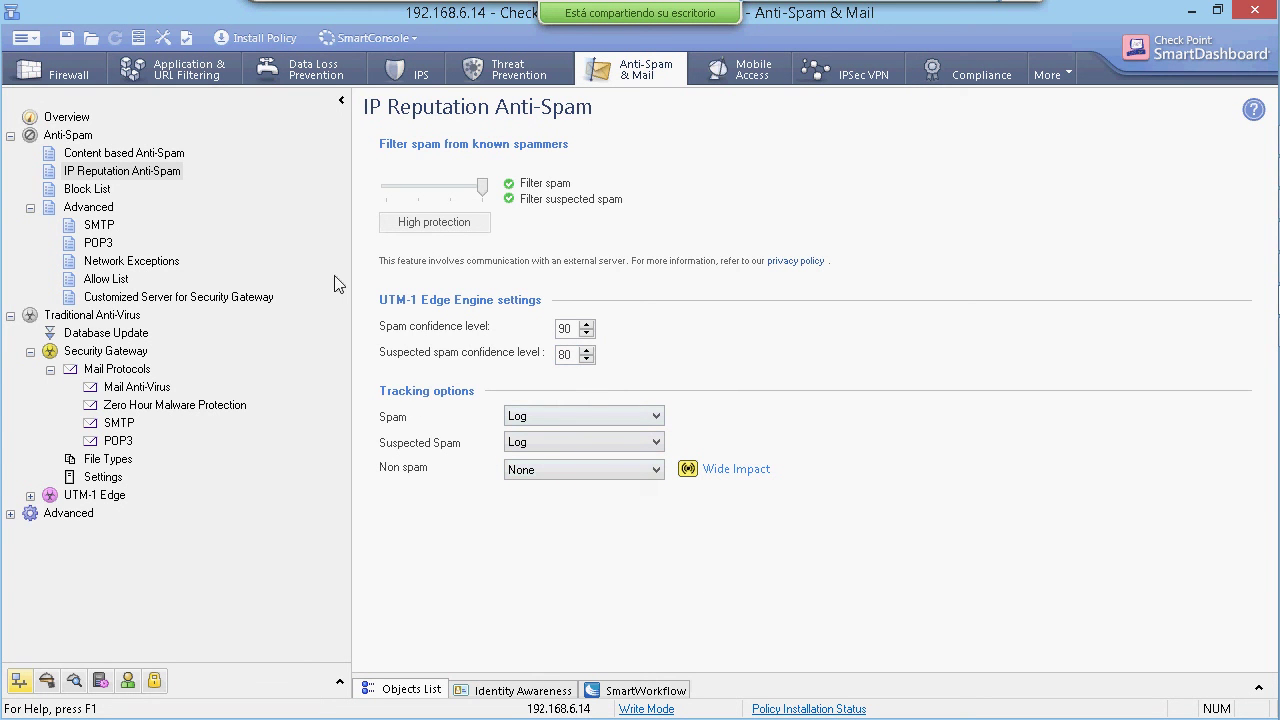
mouse_move(482, 194)
left_mouse_down()
mouse_move(387, 196)
mouse_move(483, 195)
left_mouse_up()
Open the Block List settings from the Overview, try the Off protection level while reviewing the page, and restore Block.
left_click(70, 120)
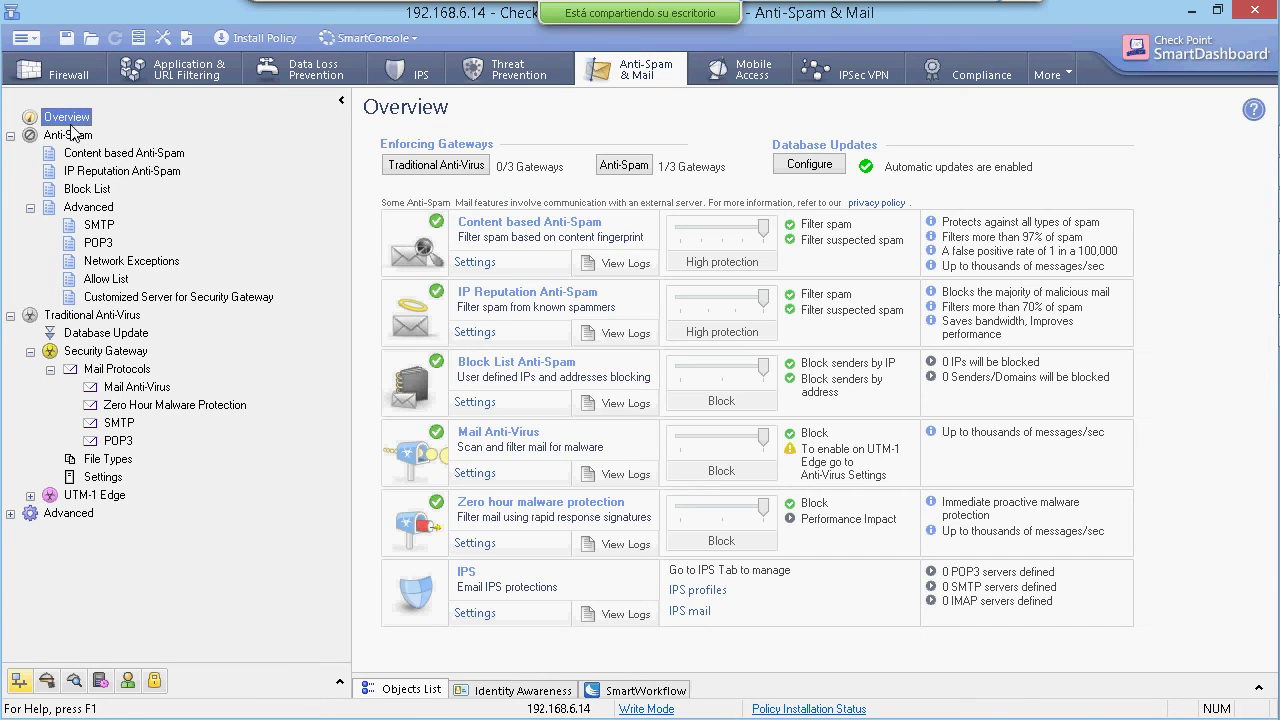
left_click(475, 404)
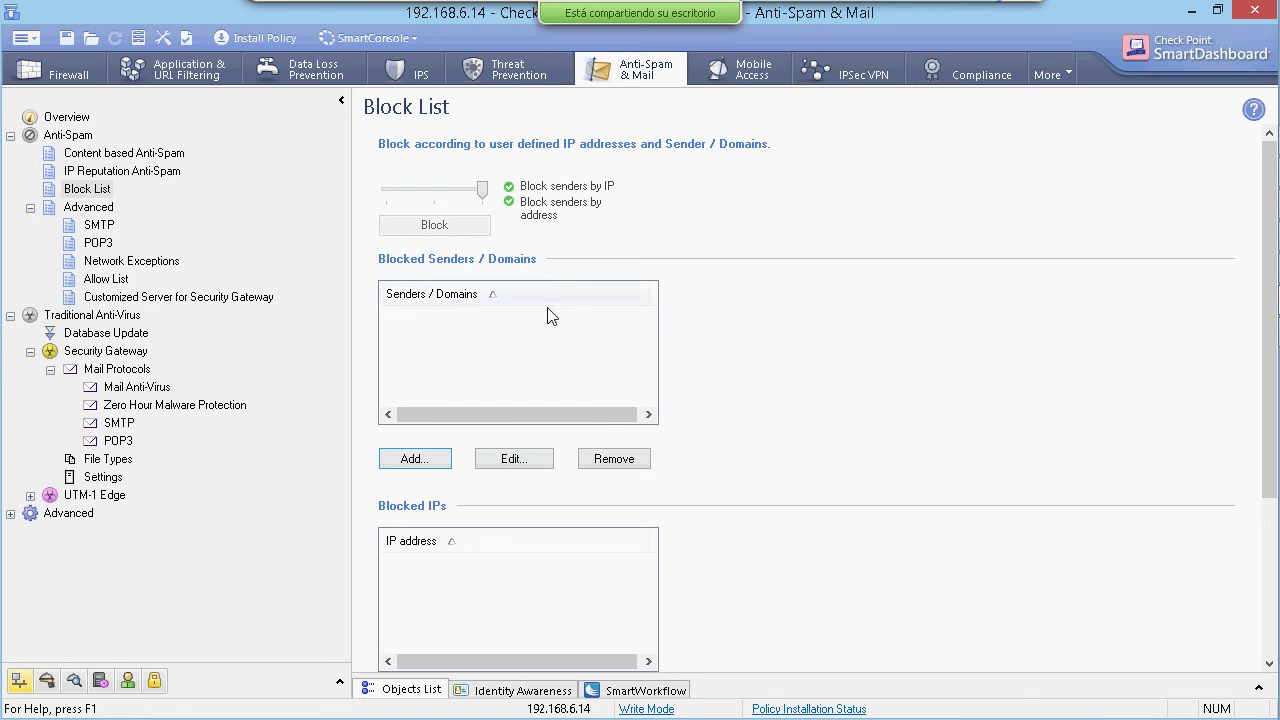
mouse_move(482, 195)
left_mouse_down()
mouse_move(391, 191)
mouse_move(482, 200)
left_mouse_up()
left_click_drag(1268, 308, 1268, 396)
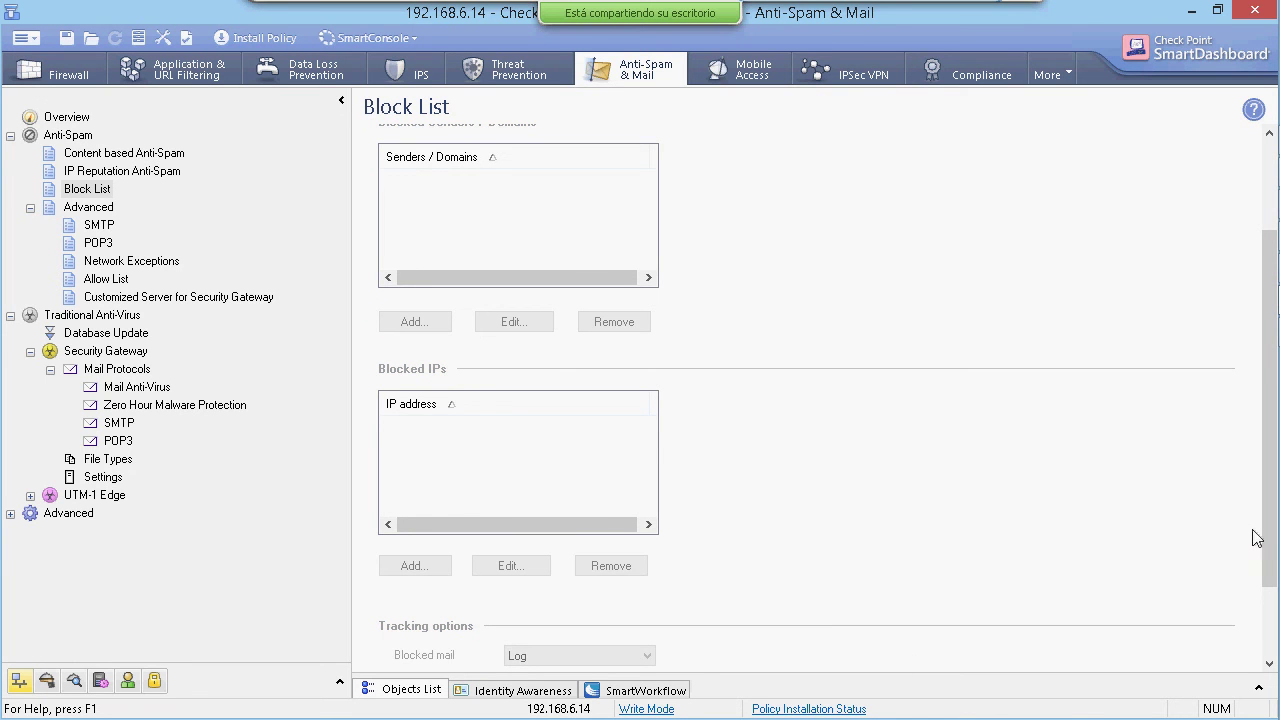
scroll(1268, 550, "up", 1)
left_click_drag(1268, 550, 1268, 150)
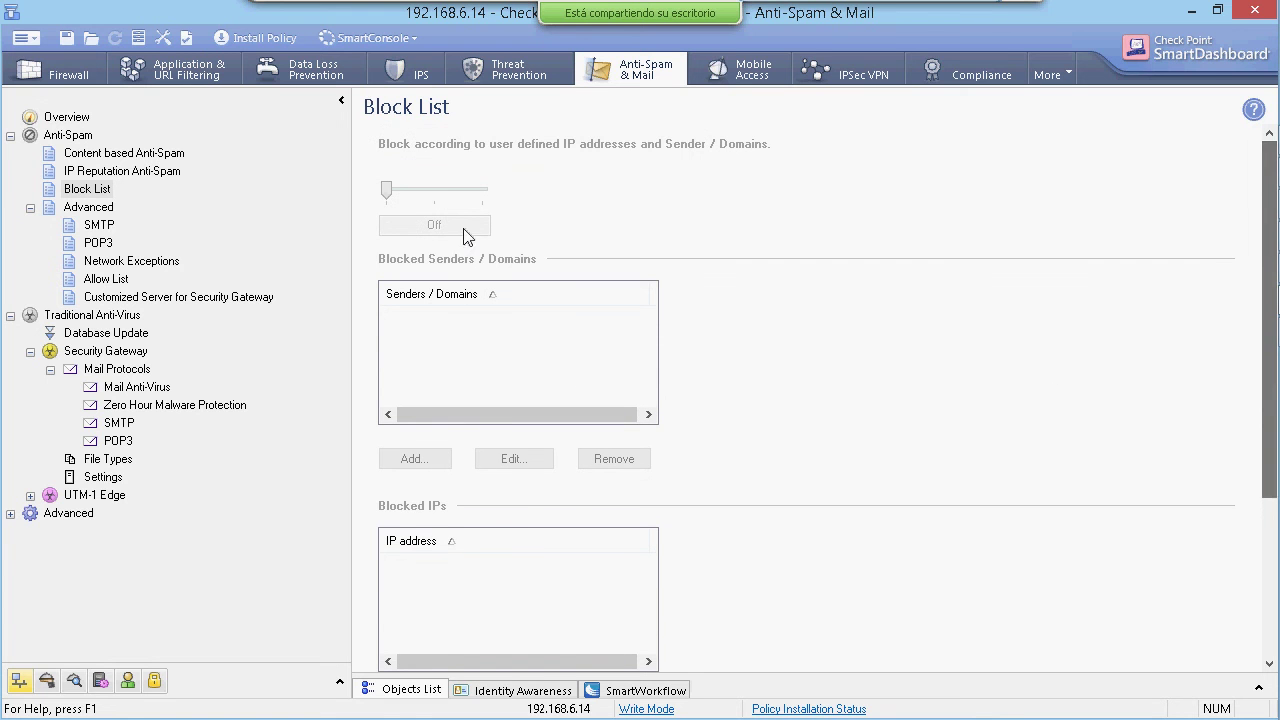
left_click_drag(389, 195, 483, 191)
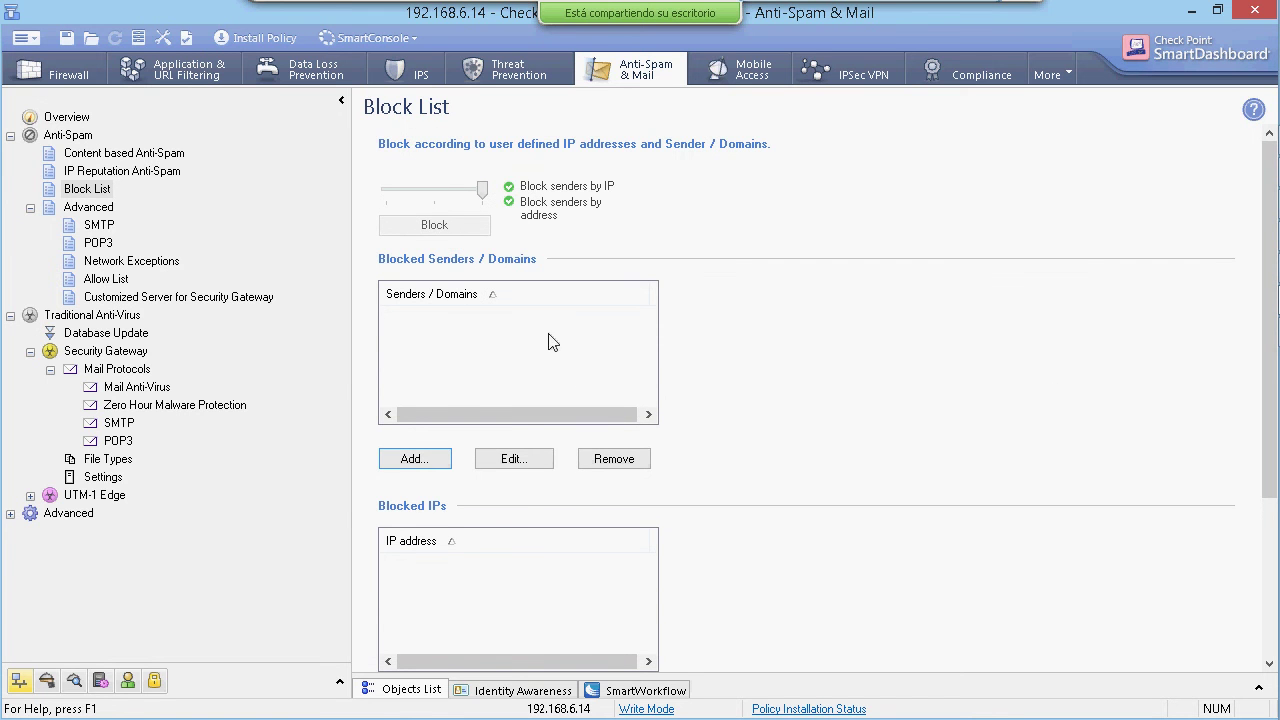
Open the entry form for a blocked sender or domain on the Block List page and cancel it without adding an entry.
left_click(426, 460)
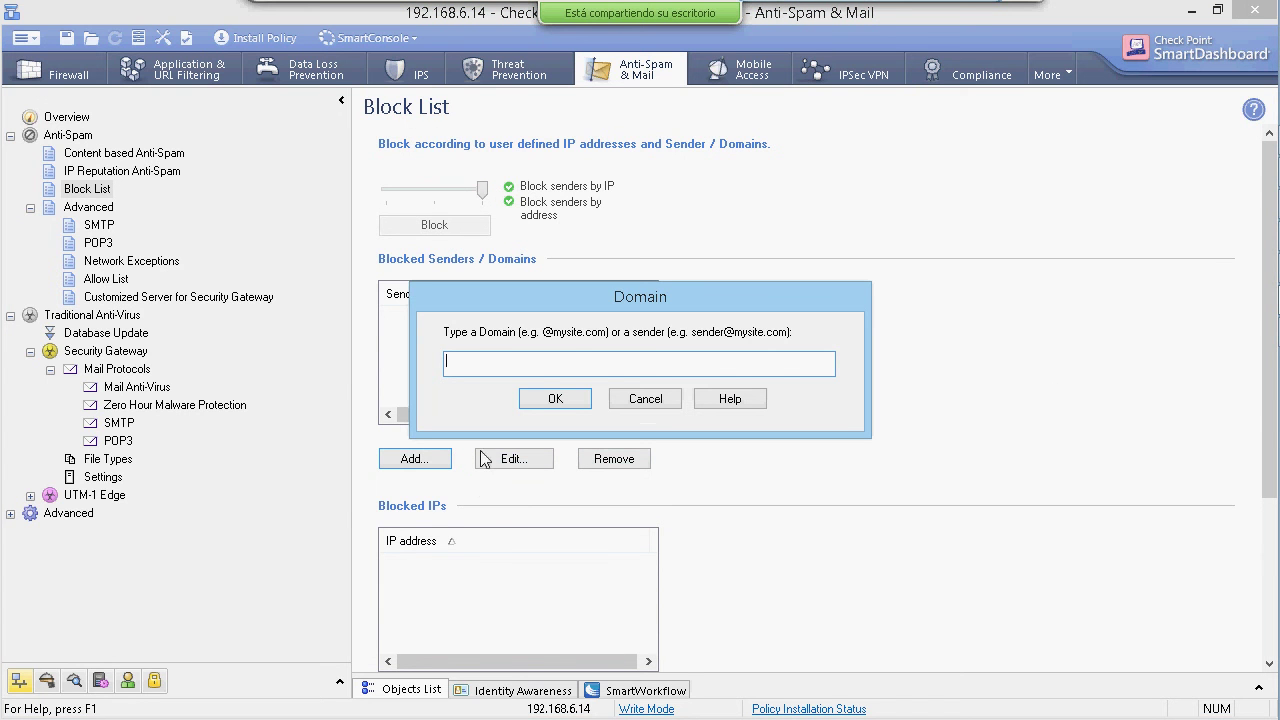
left_click_drag(558, 306, 831, 212)
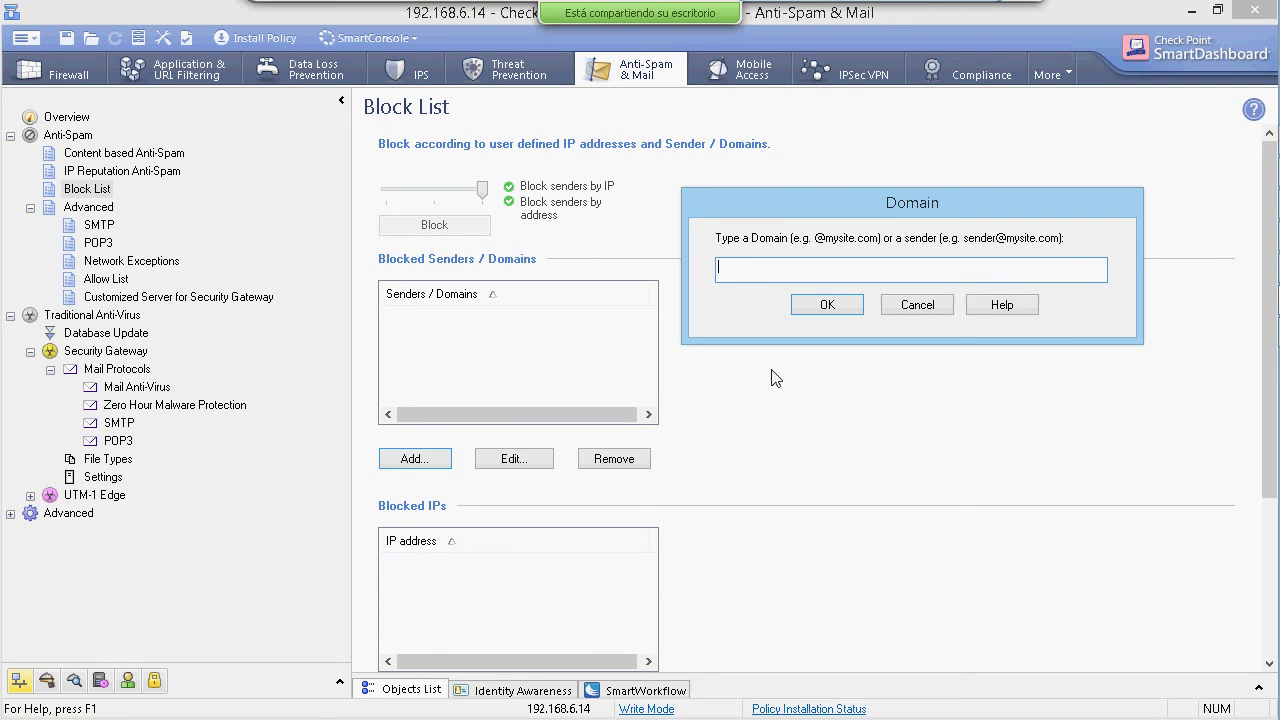
left_click(917, 306)
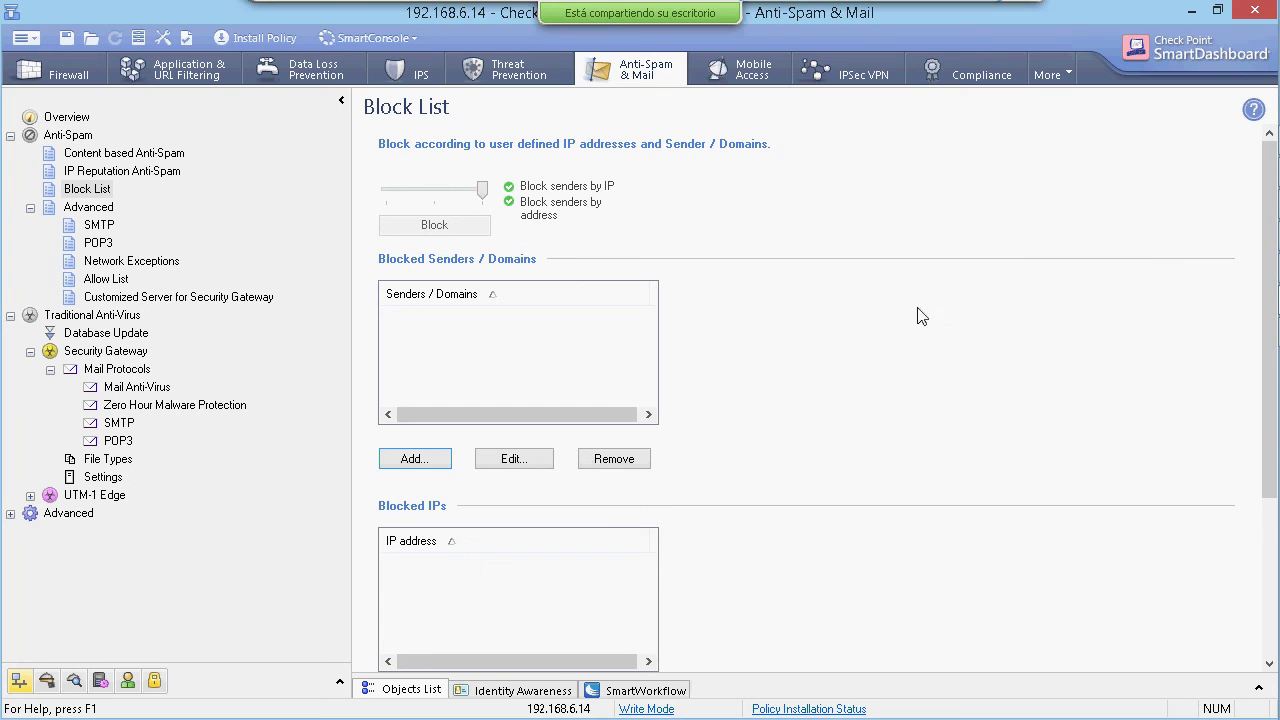
left_click(437, 468)
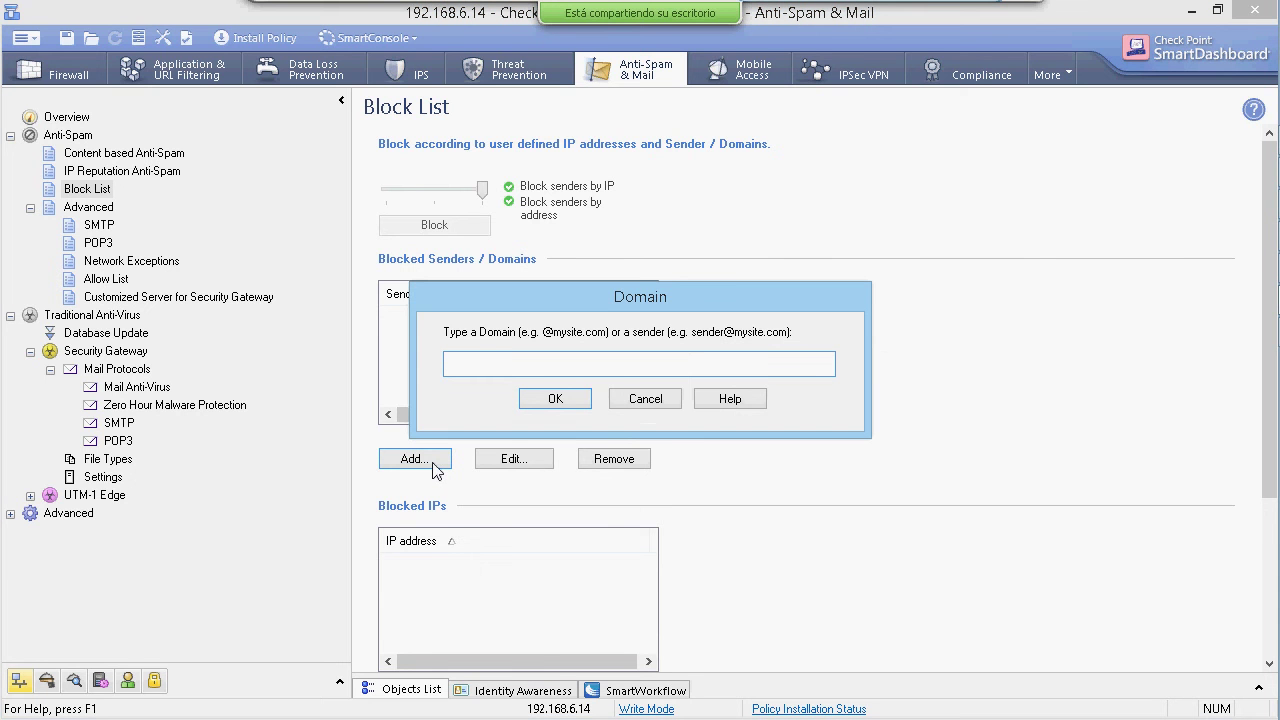
left_click(646, 400)
View the entry form for a blocked IP address, dismiss it, and review the Block List tracking options.
scroll(850, 562, "down", 1)
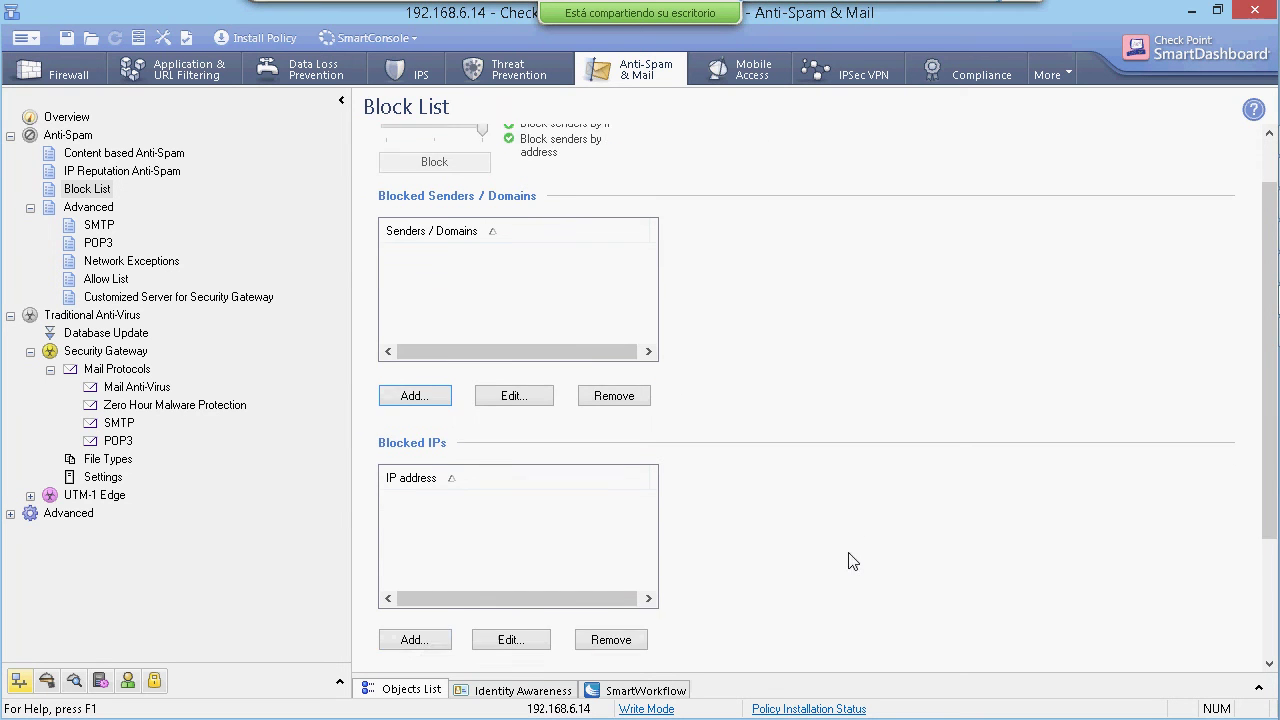
scroll(848, 561, "down", 1)
left_click(414, 597)
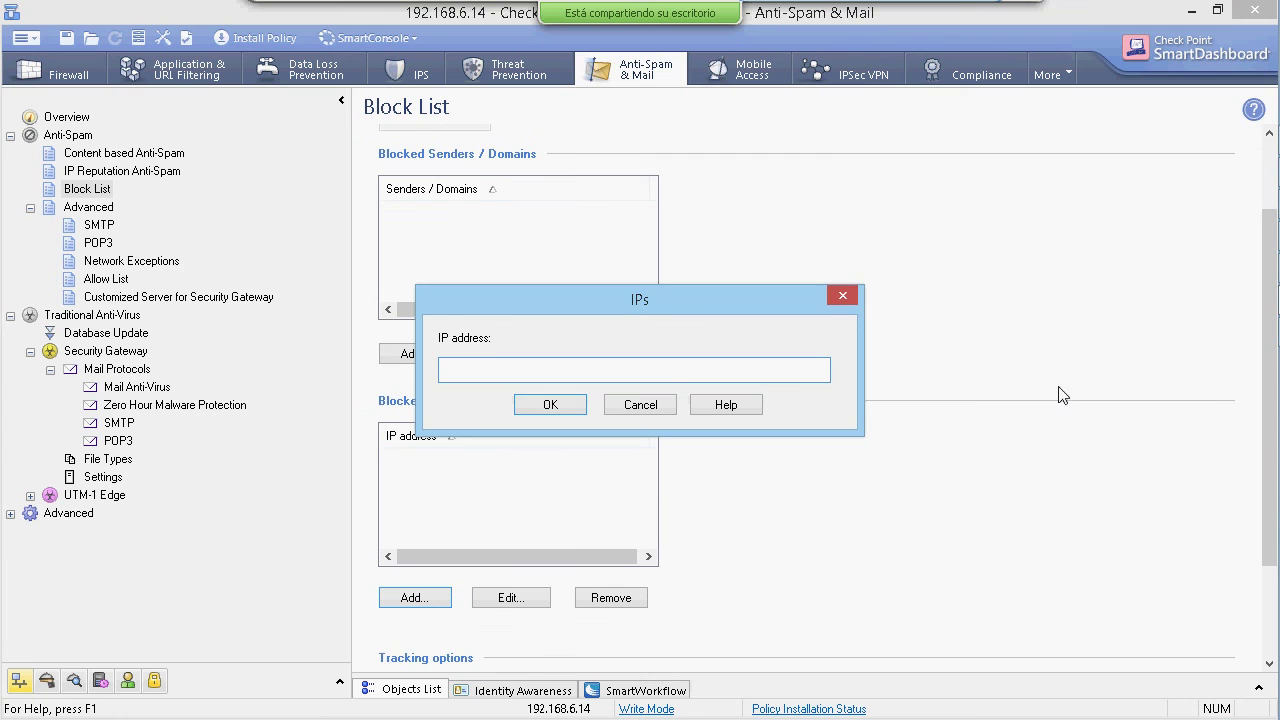
left_click(845, 297)
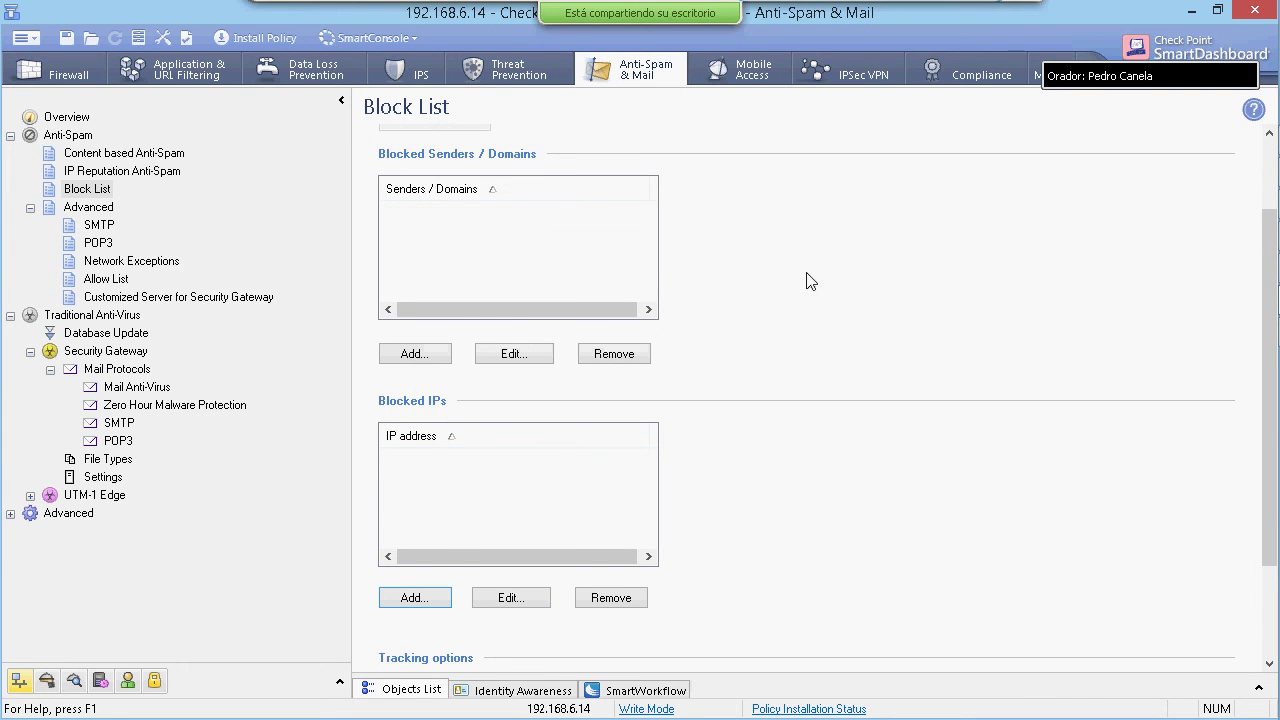
scroll(805, 285, "down", 3)
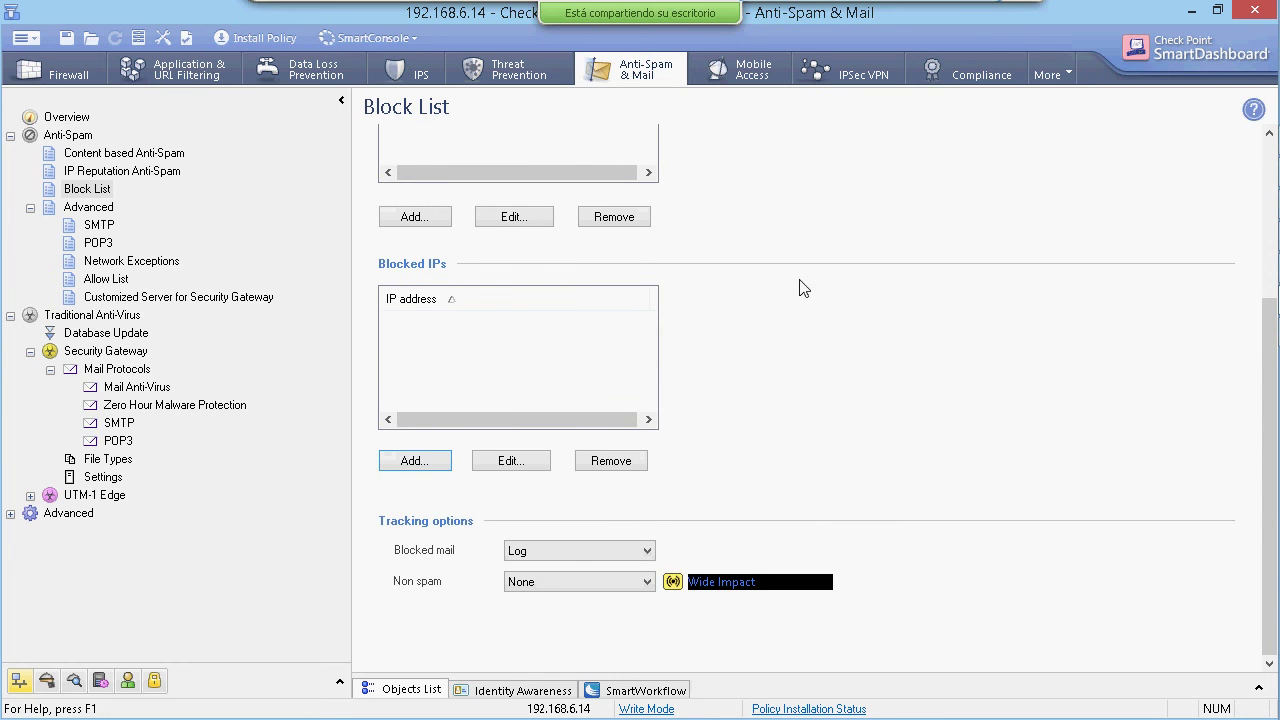
scroll(800, 288, "up", 4)
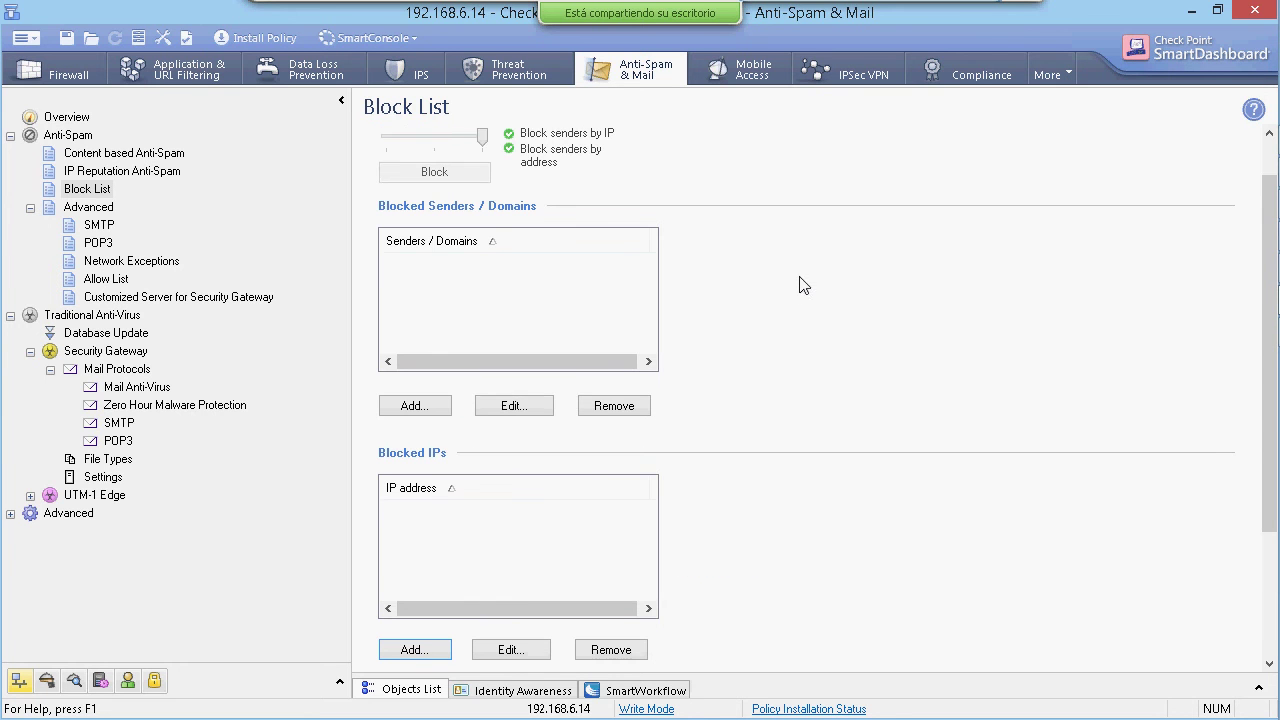
Open the Mail Anti-Virus settings for Security Gateway from the Overview and check the protection level, keeping Block.
left_click(66, 117)
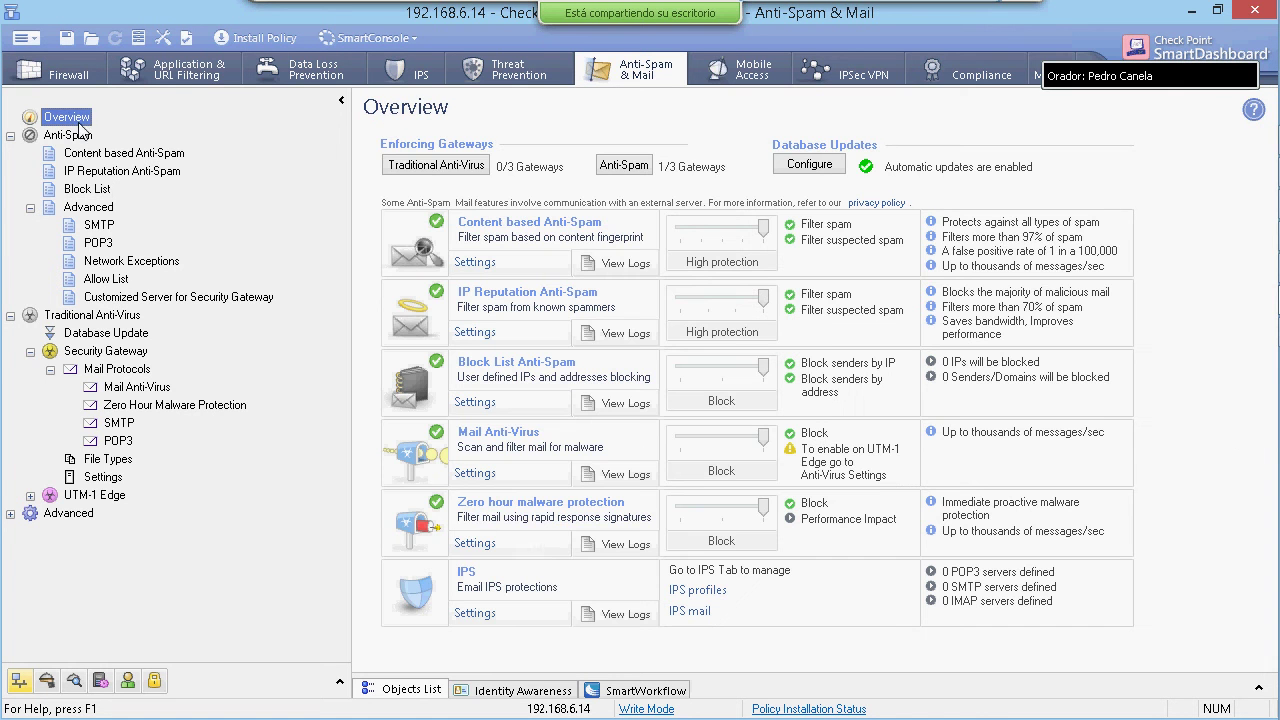
left_click(485, 477)
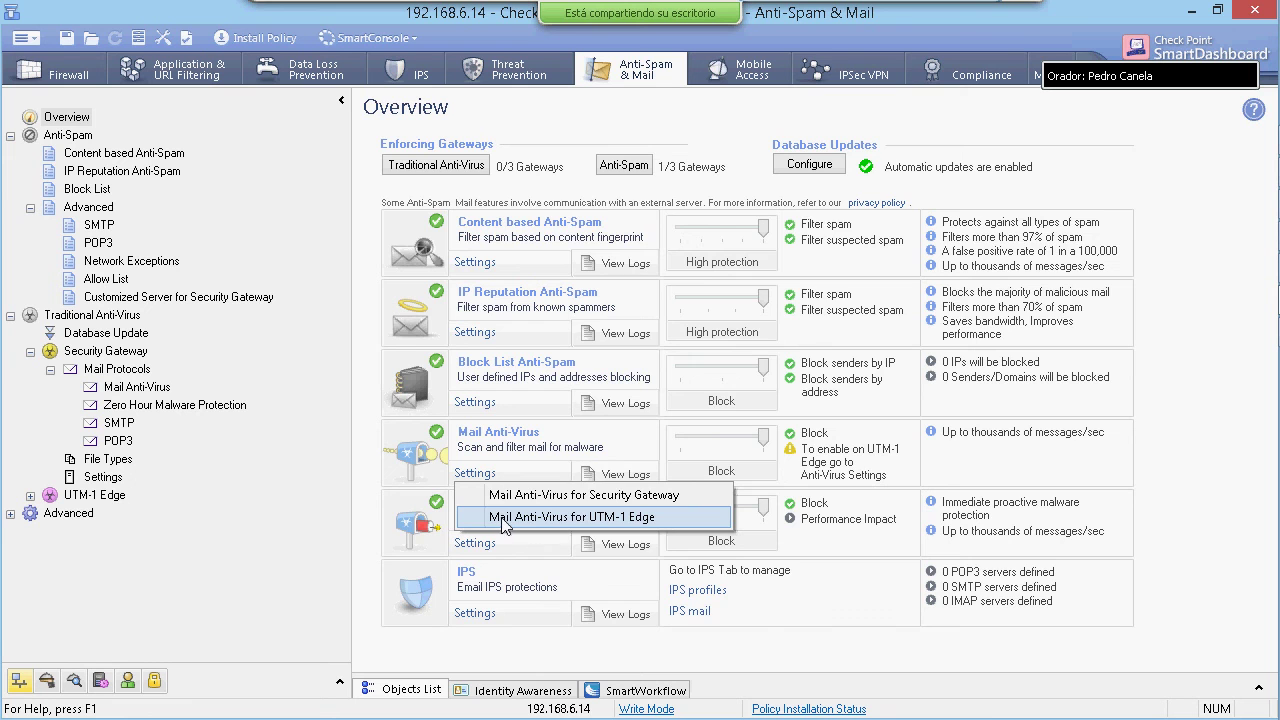
left_click(518, 494)
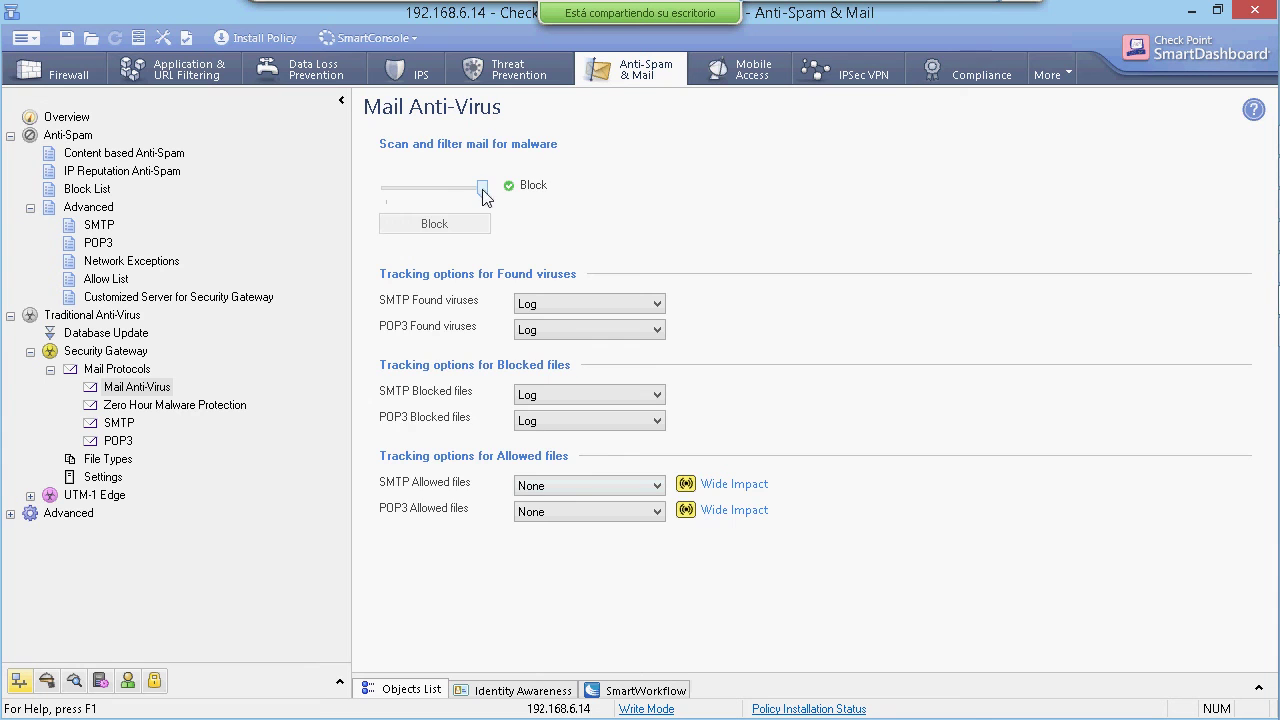
mouse_move(483, 195)
left_mouse_down()
mouse_move(397, 200)
mouse_move(486, 191)
left_mouse_up()
View Zero Hour Malware Protection from the Overview and the Traditional Anti-Virus Settings, File Types and Mail Anti-Virus pages, ending in Threat Prevention.
left_click(66, 119)
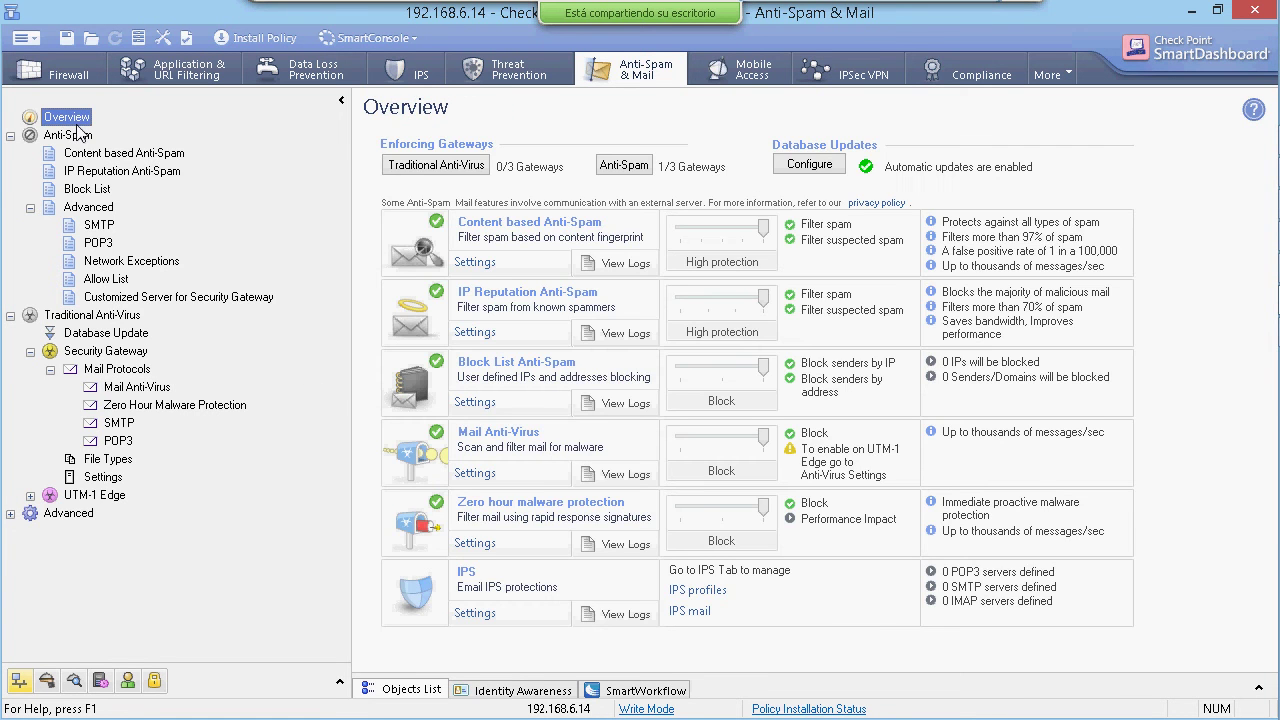
left_click(474, 543)
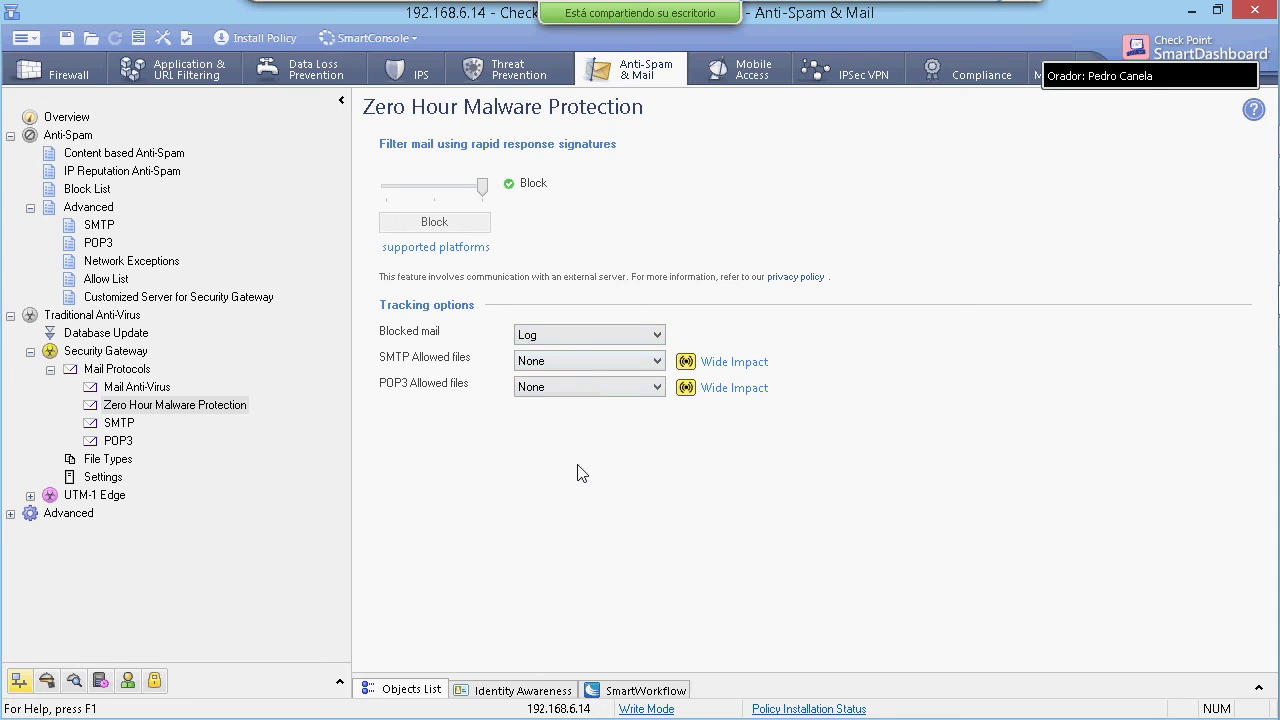
left_click(104, 479)
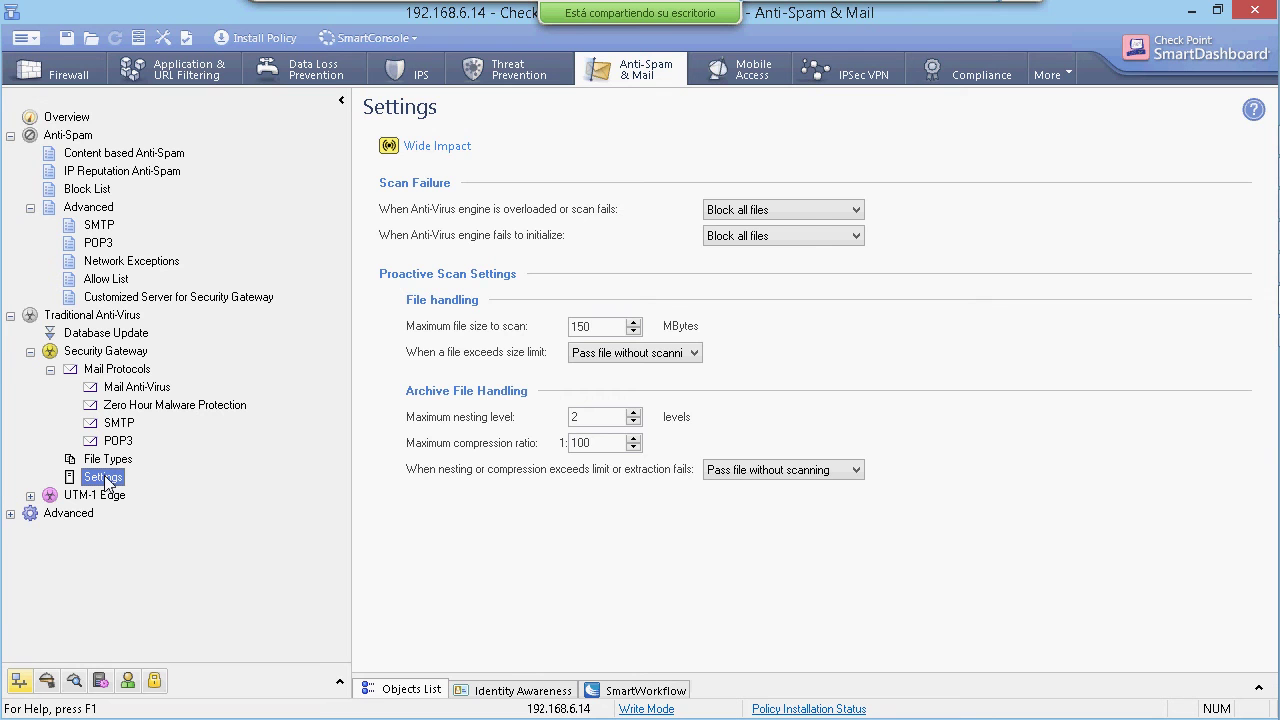
left_click(112, 461)
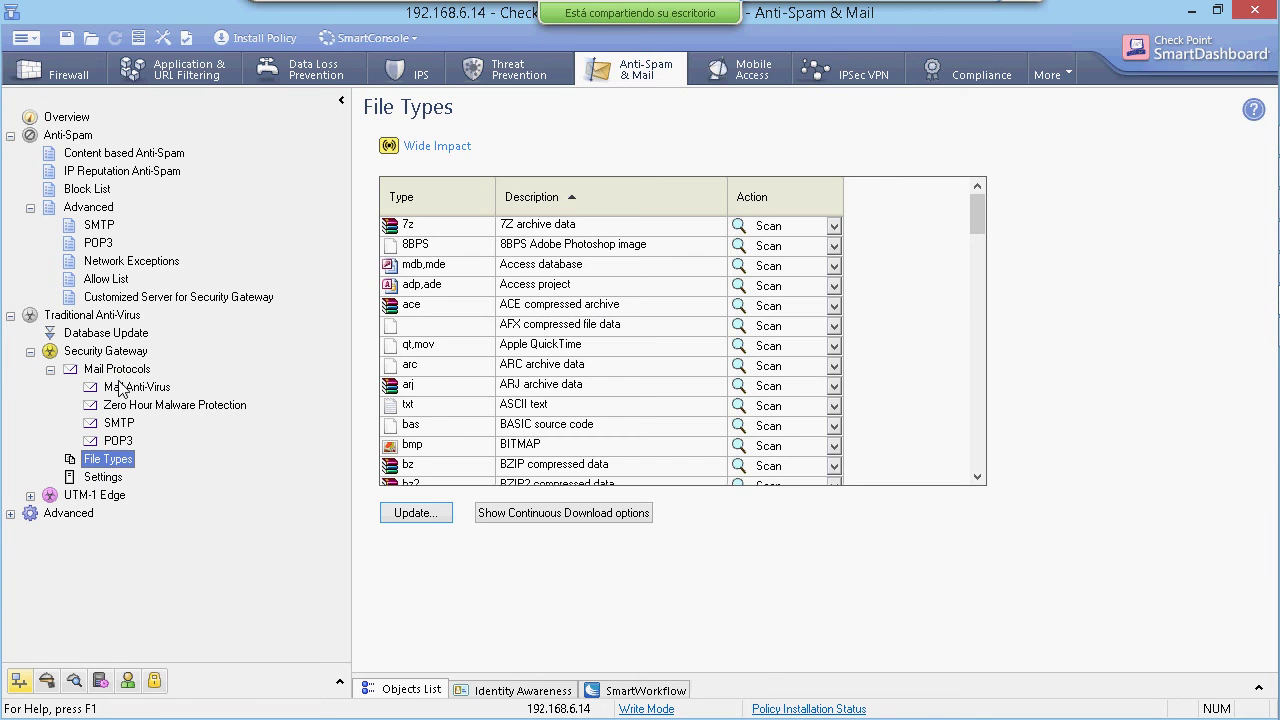
left_click(124, 389)
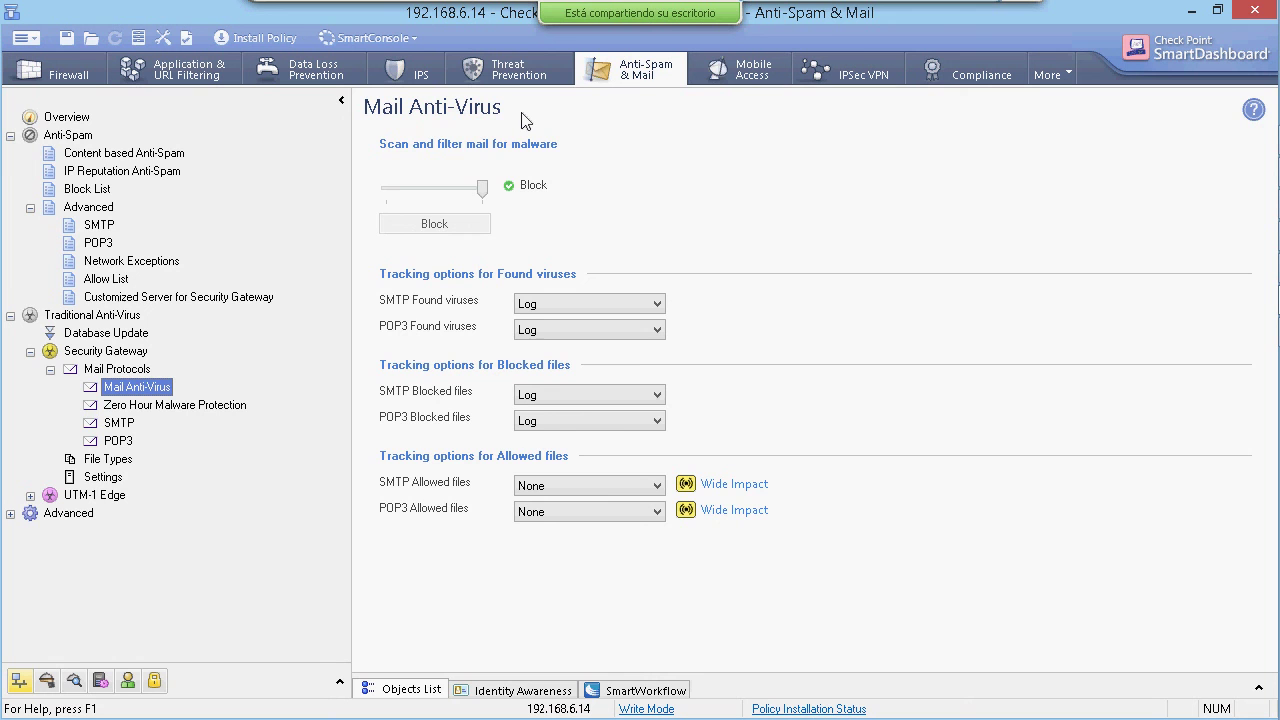
left_click(520, 72)
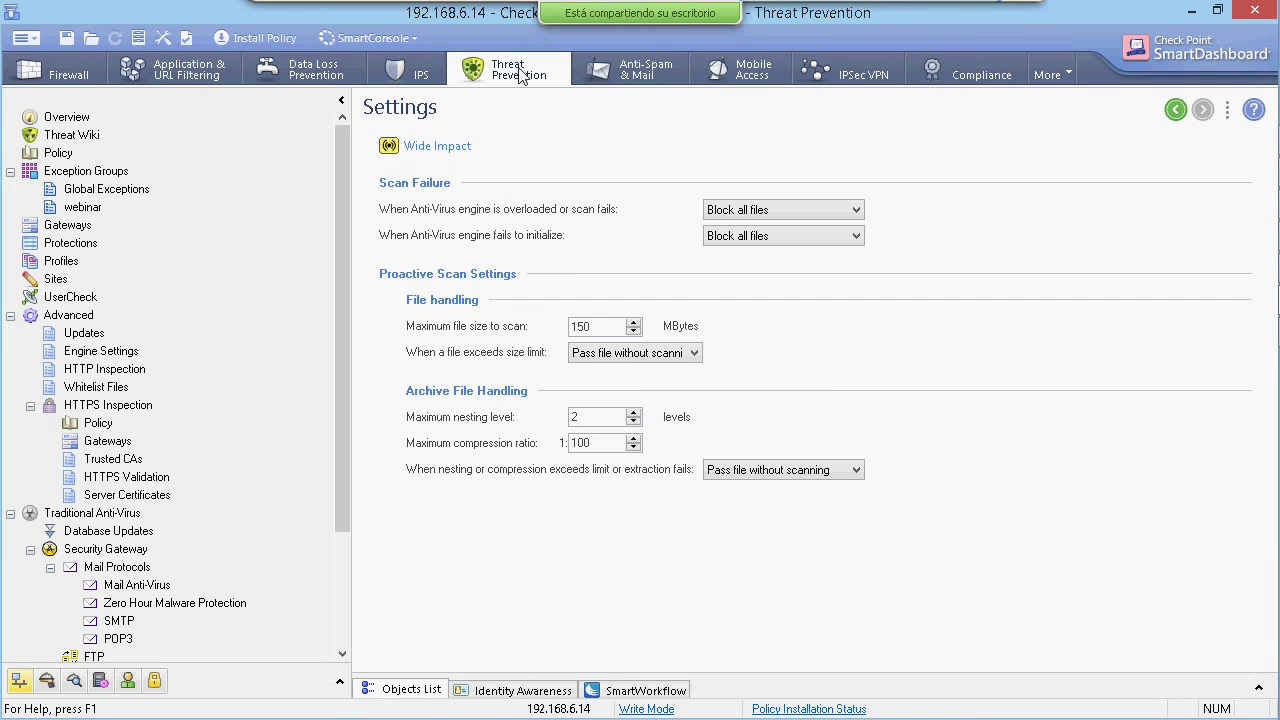
Show the meeting's chat and participants list, and send the message "preguntas?" to all participants.
mouse_move(1068, 12)
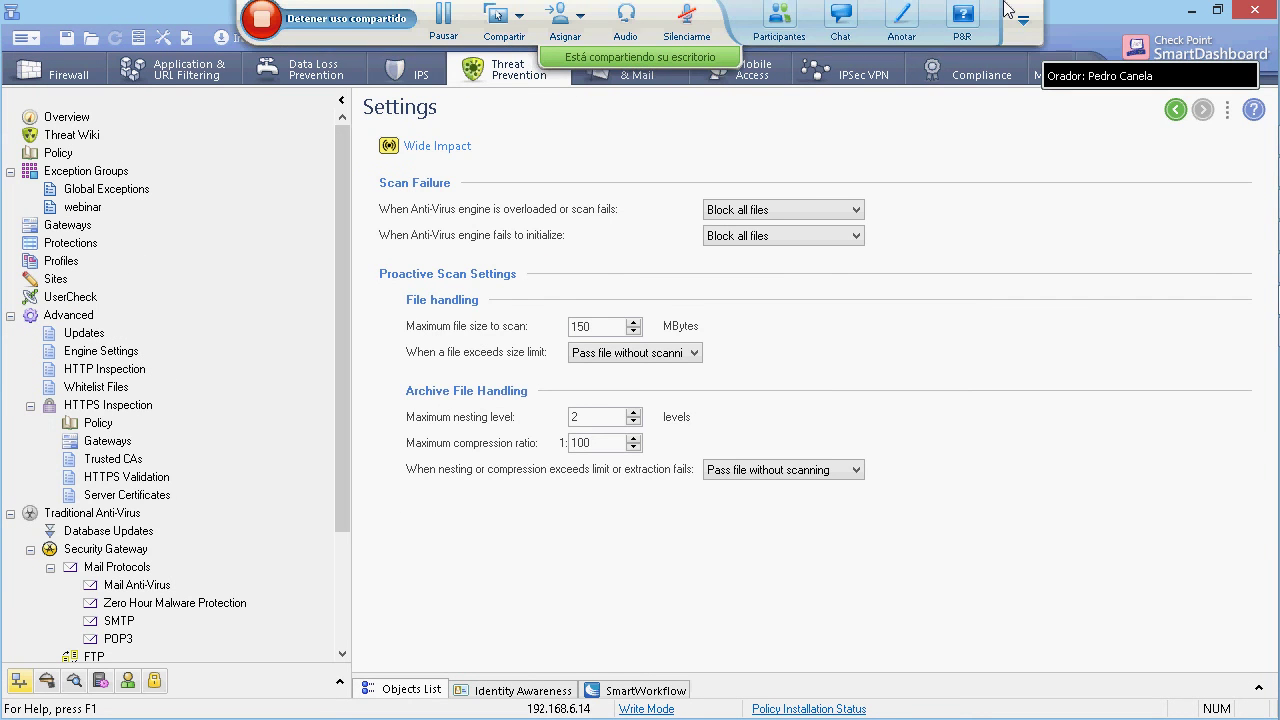
left_click(838, 25)
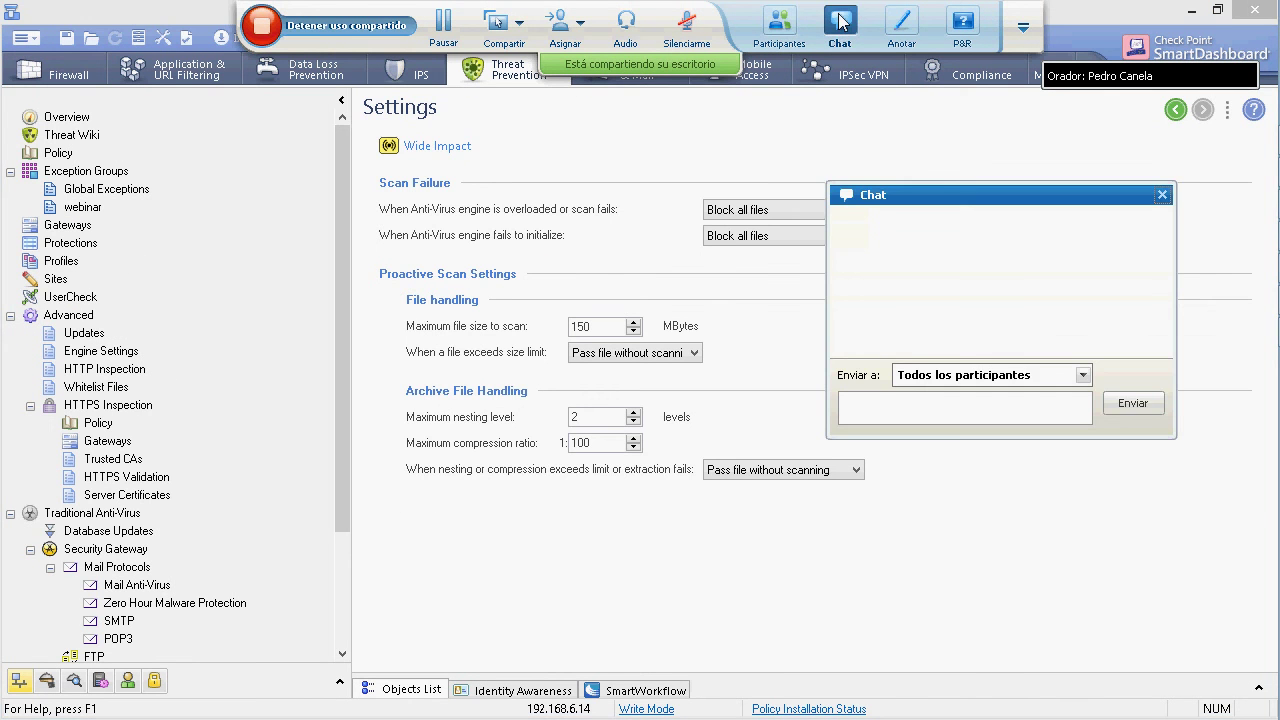
left_click(780, 22)
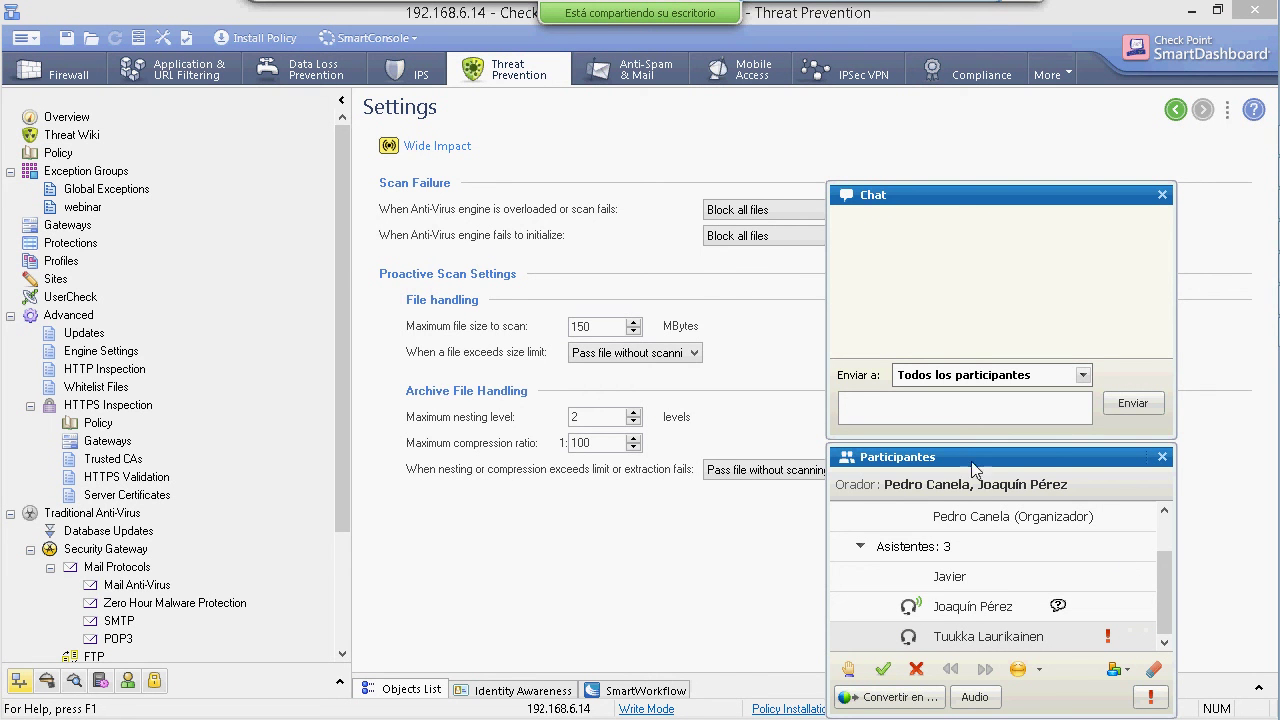
left_click(972, 409)
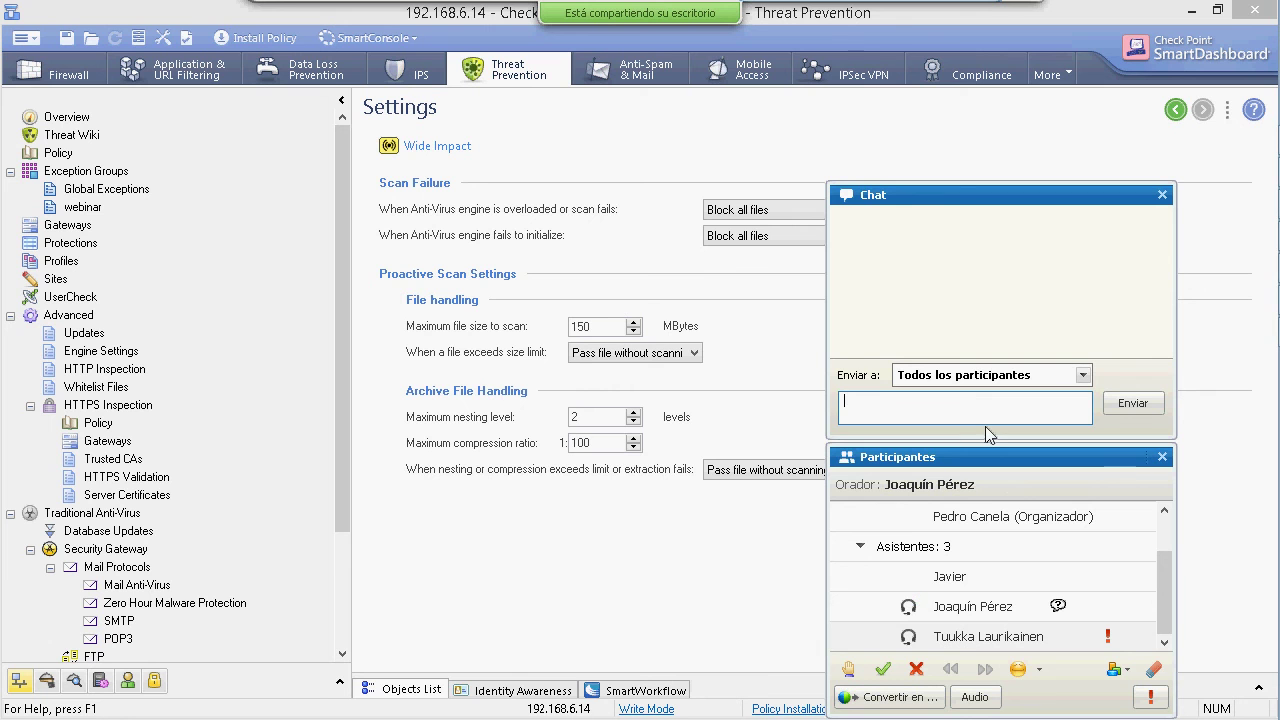
type("preguntas?")
key("Return")
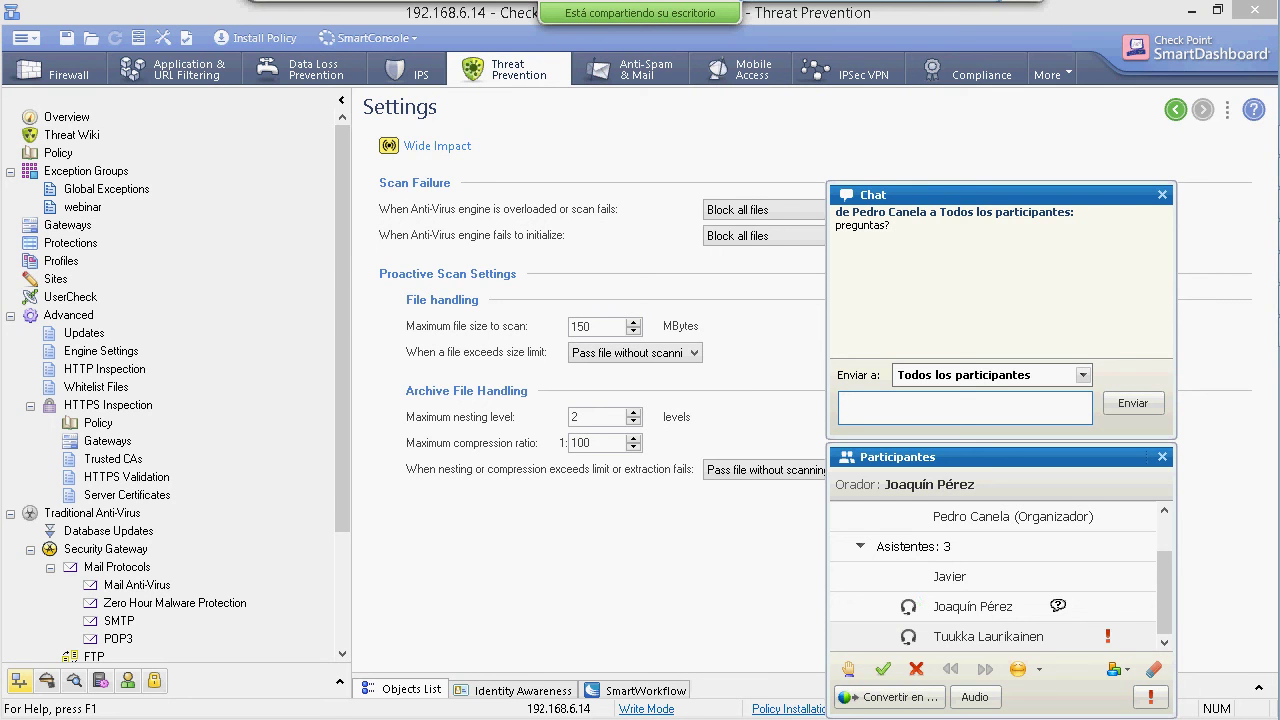
Send the chat message "habeis podido oir todo bien?" to all participants.
type("habeis podido oir ")
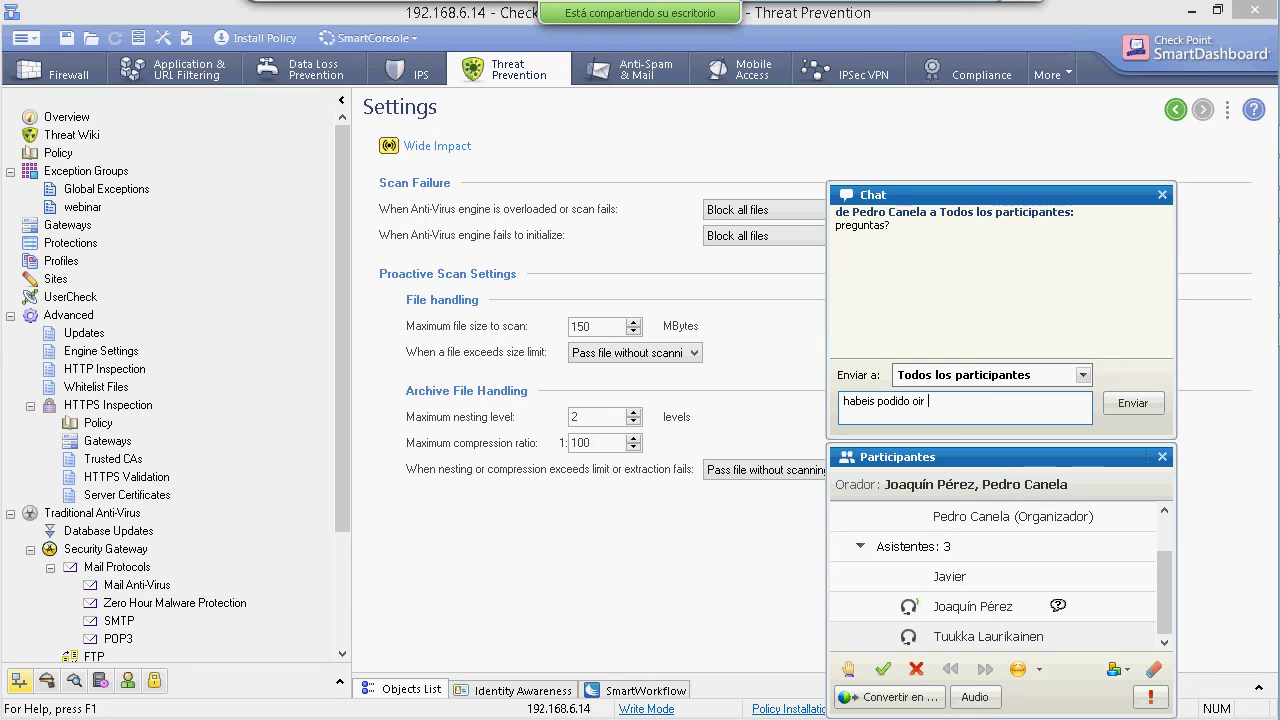
type("todo bien?")
key("Return")
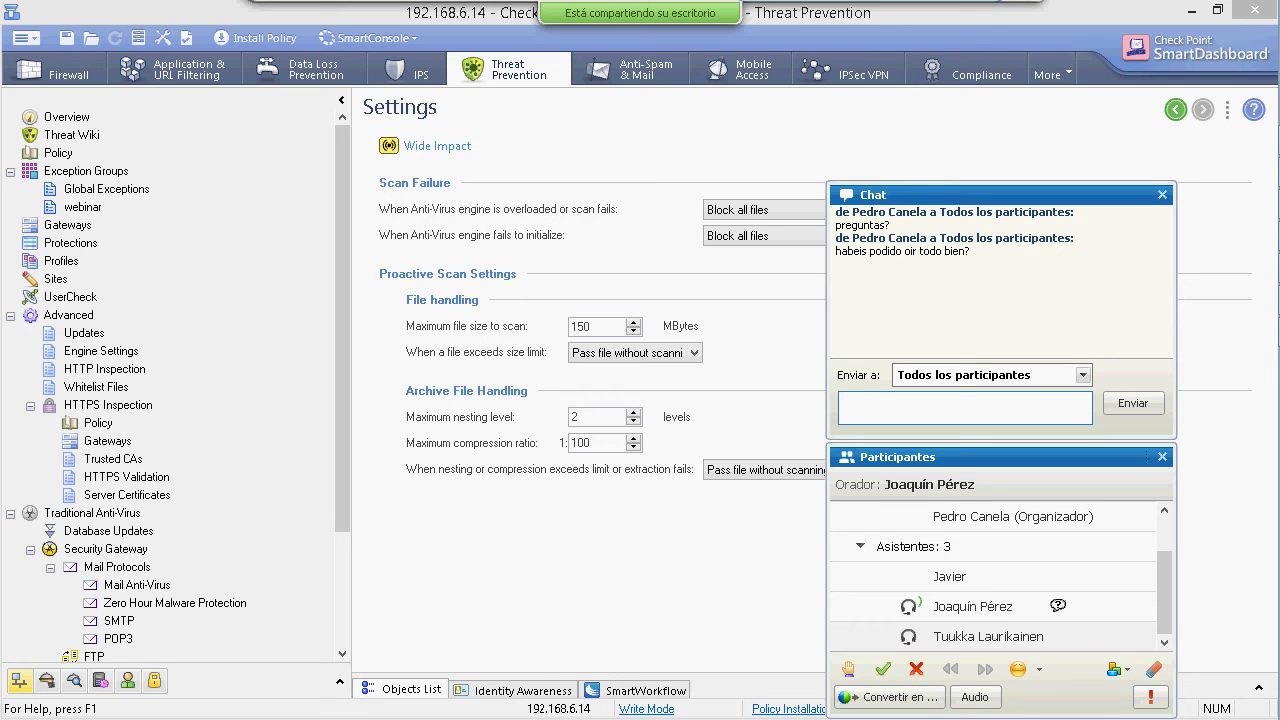
Check the attendees in the meeting's participants list, and close the chat and participants windows.
left_click(1058, 612)
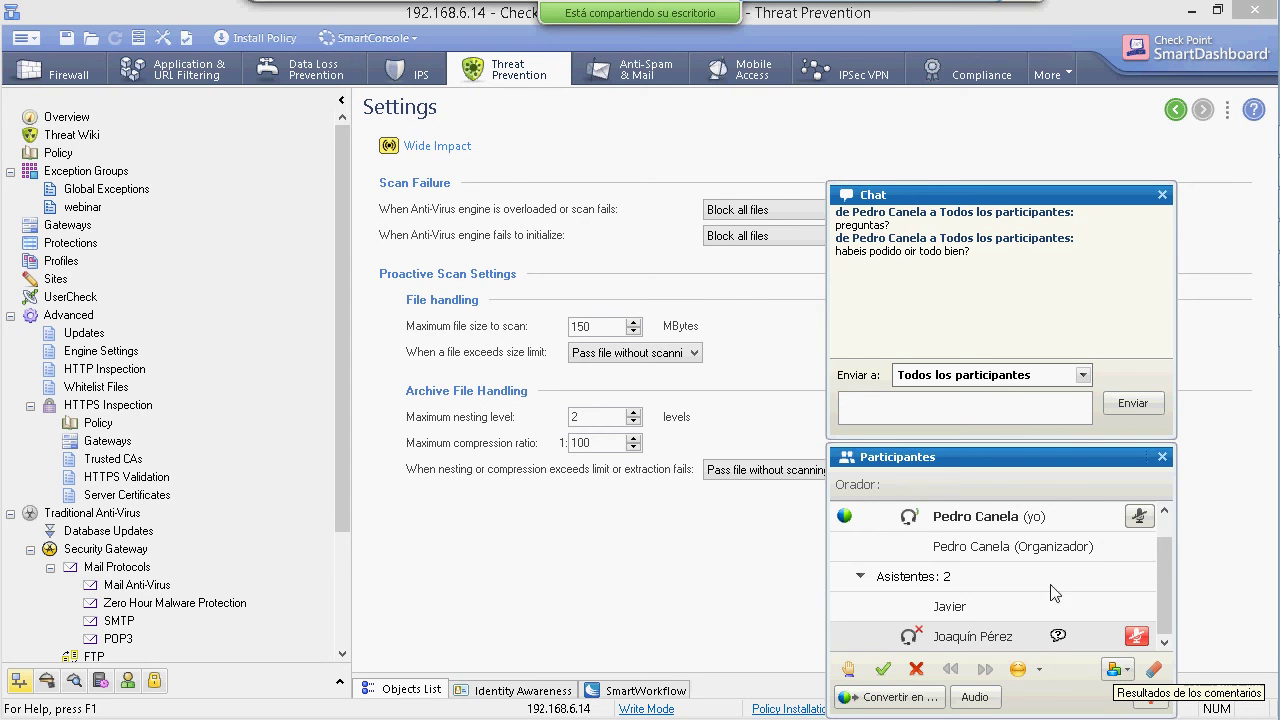
left_click(926, 518)
left_click(939, 550)
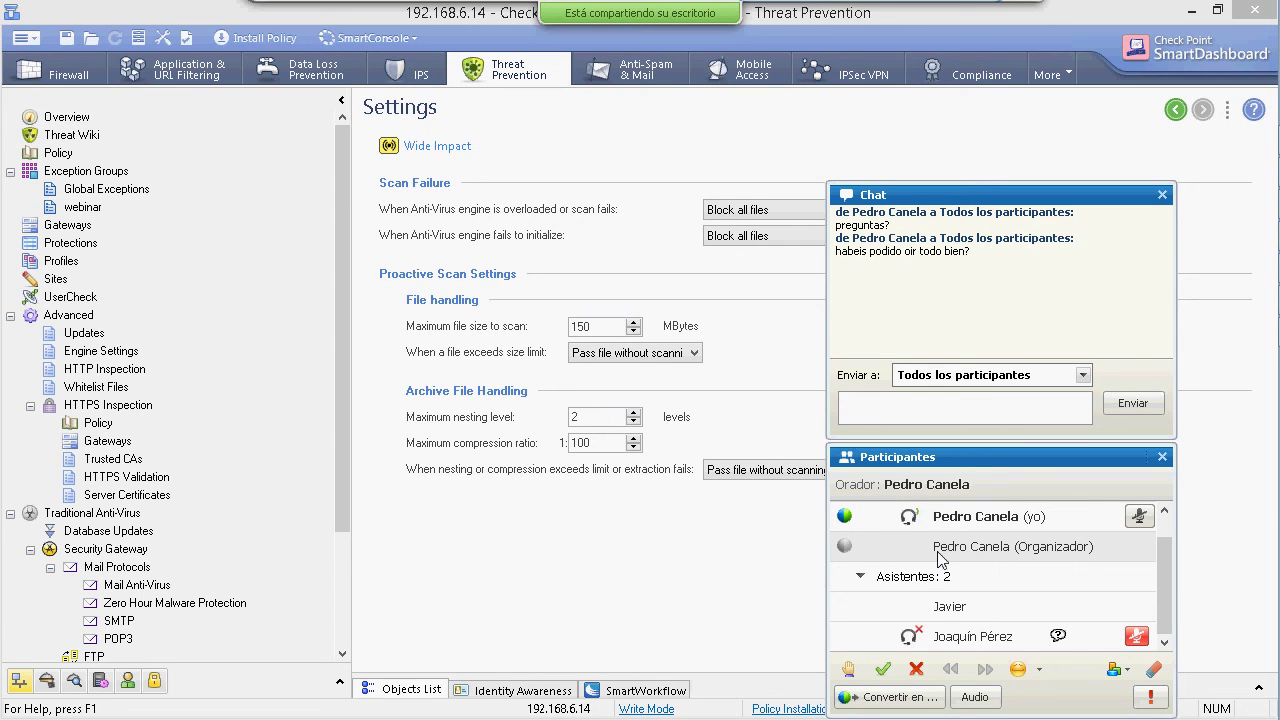
left_click(1162, 195)
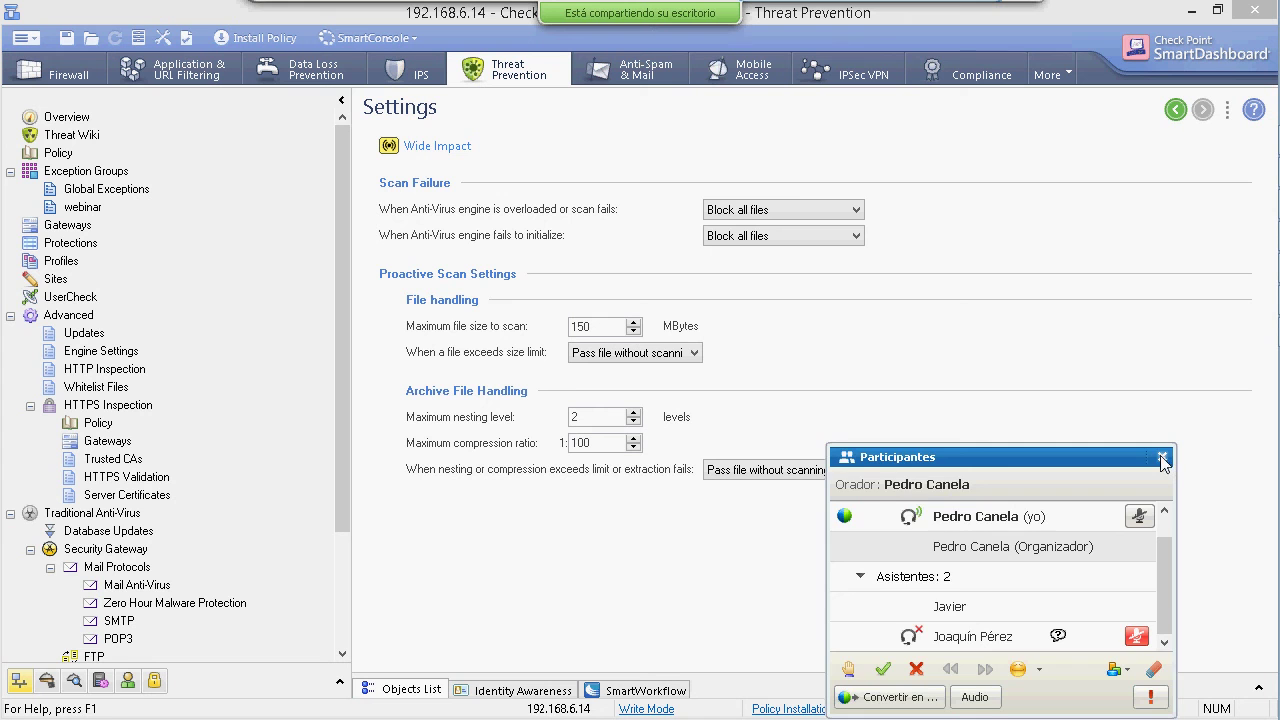
left_click(1162, 458)
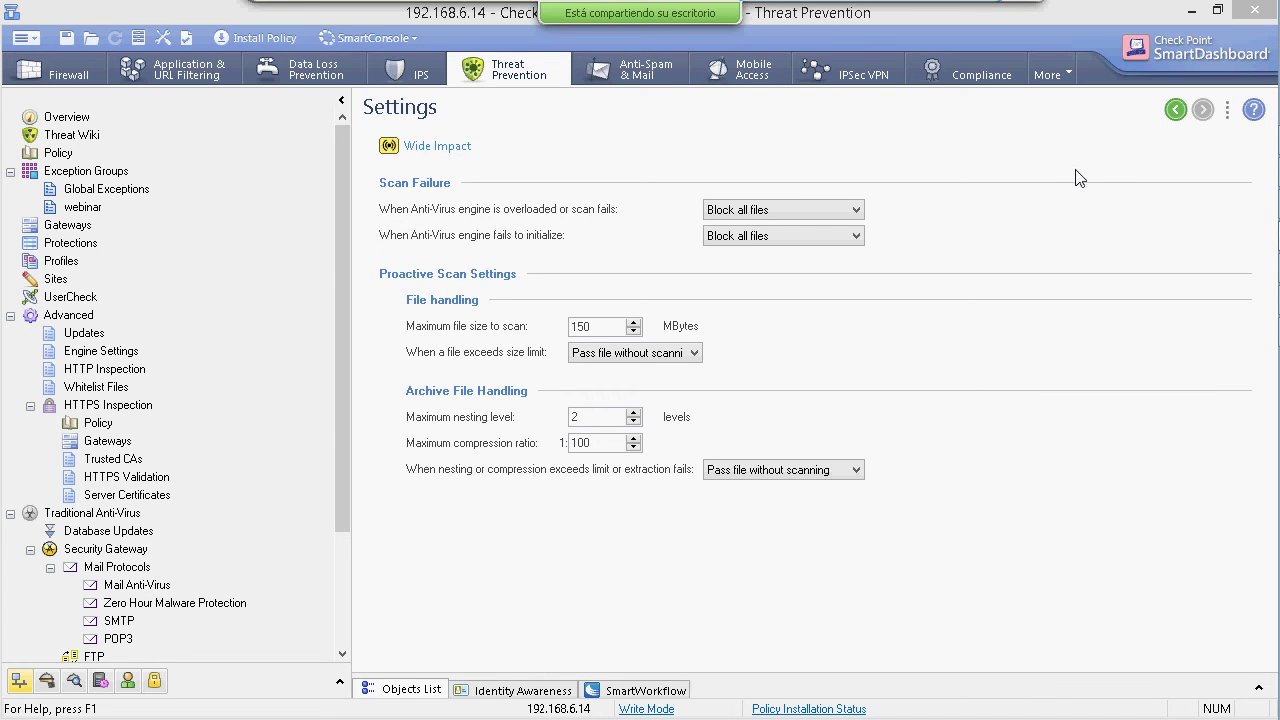
View the QoS policy, and select the Block action of the Block Child Abuse sites rule in the Application & URL Filtering policy.
left_click(1059, 75)
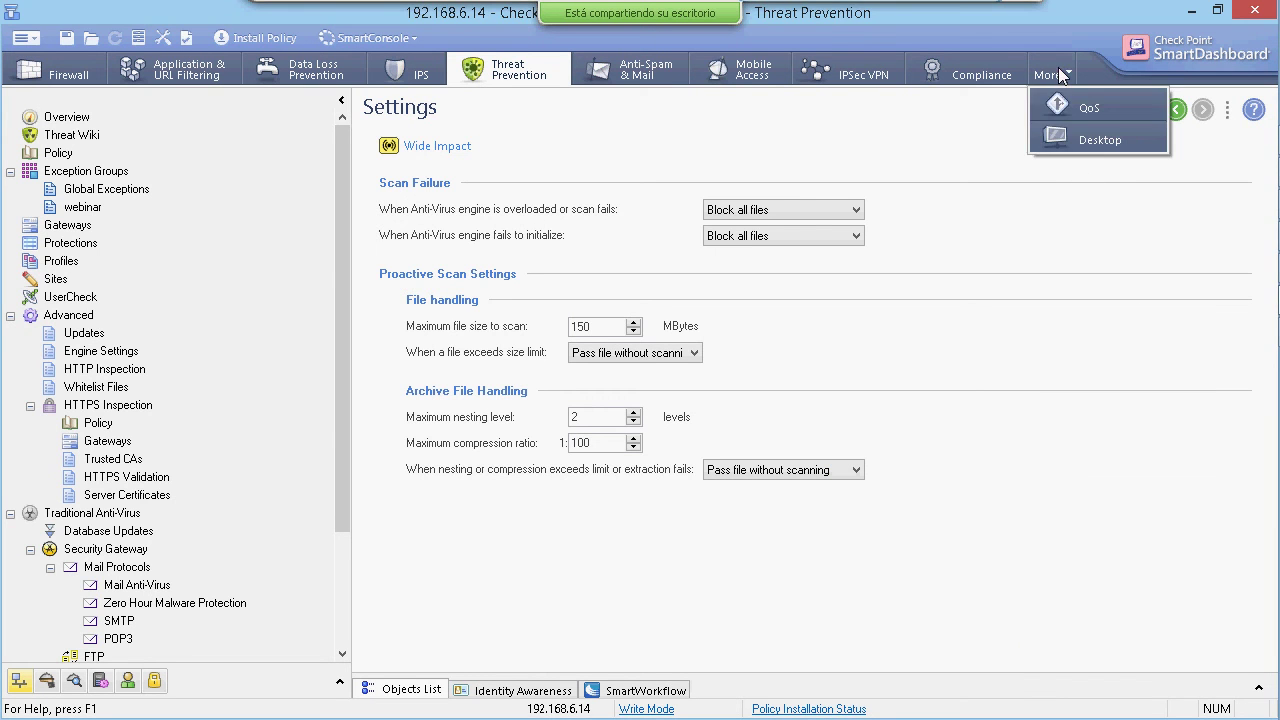
left_click(1061, 100)
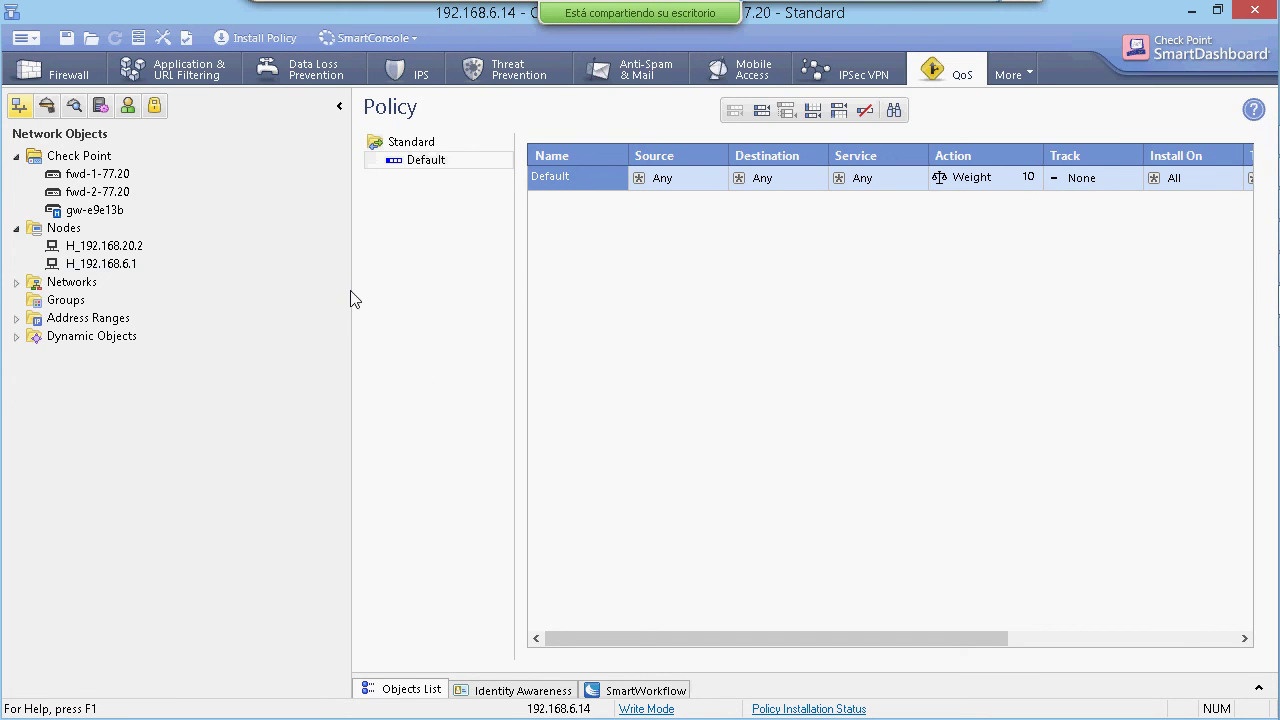
left_click(205, 74)
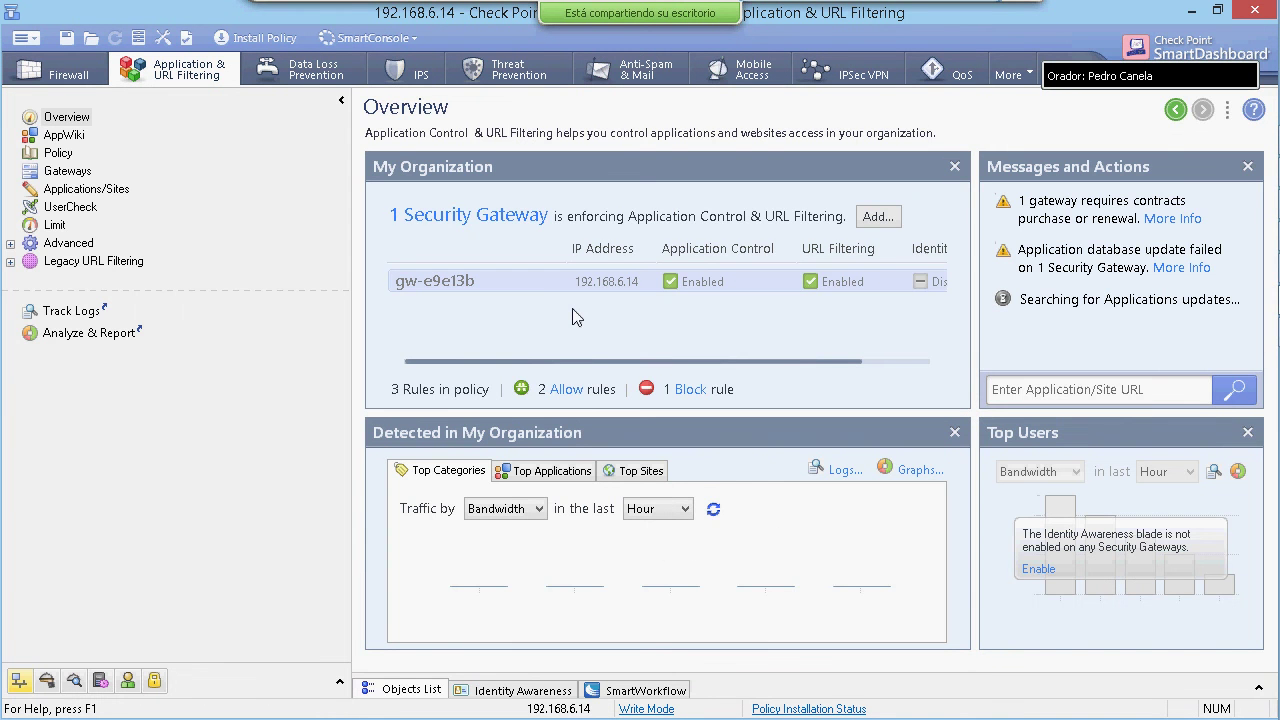
left_click(72, 120)
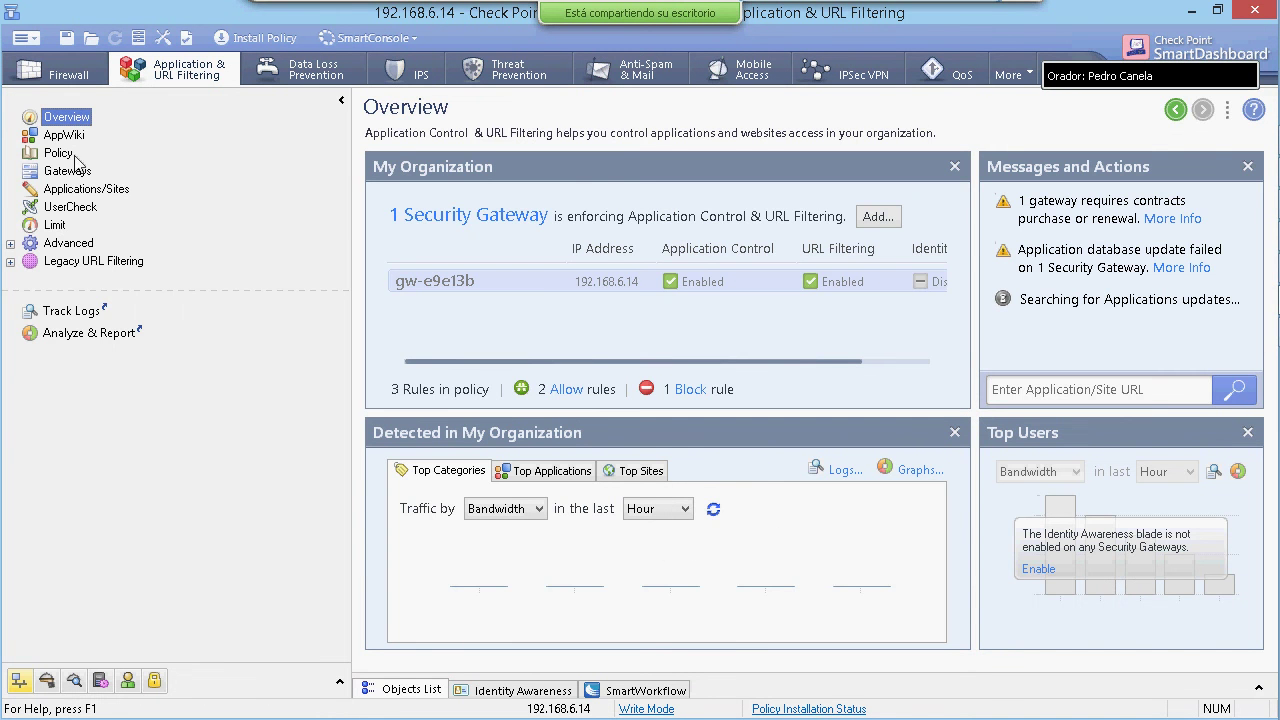
left_click(76, 155)
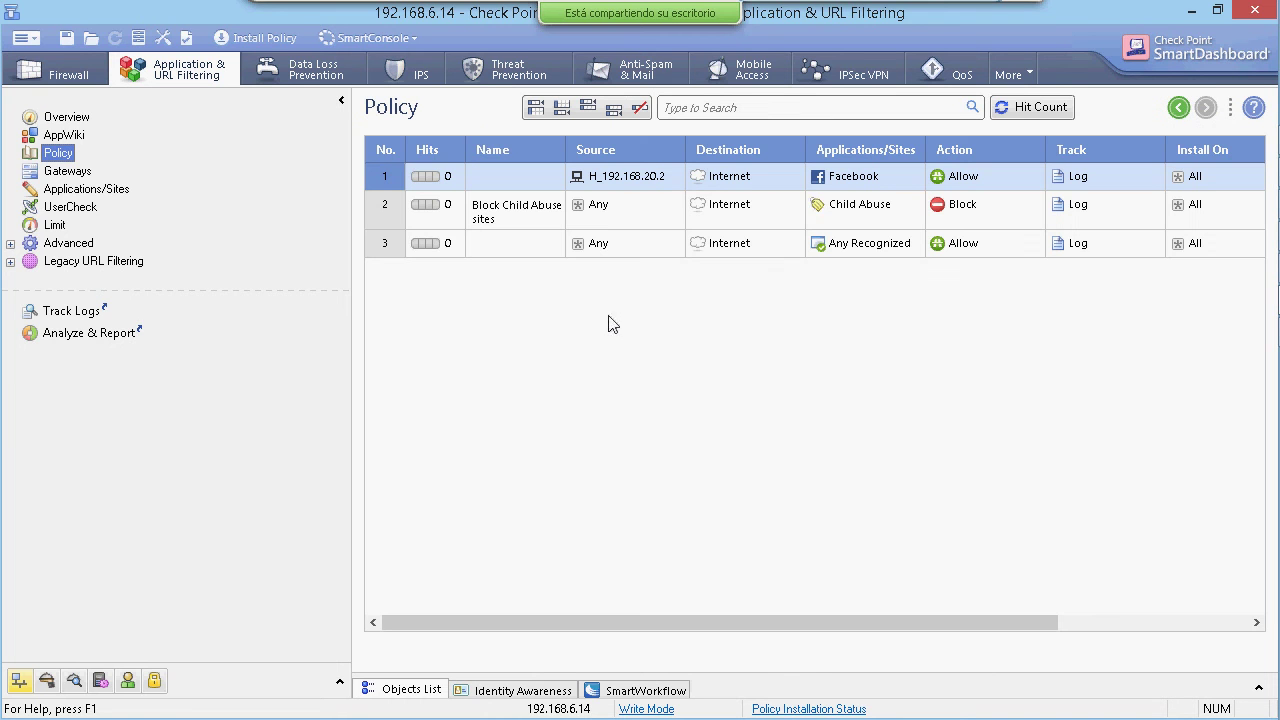
left_click(964, 208)
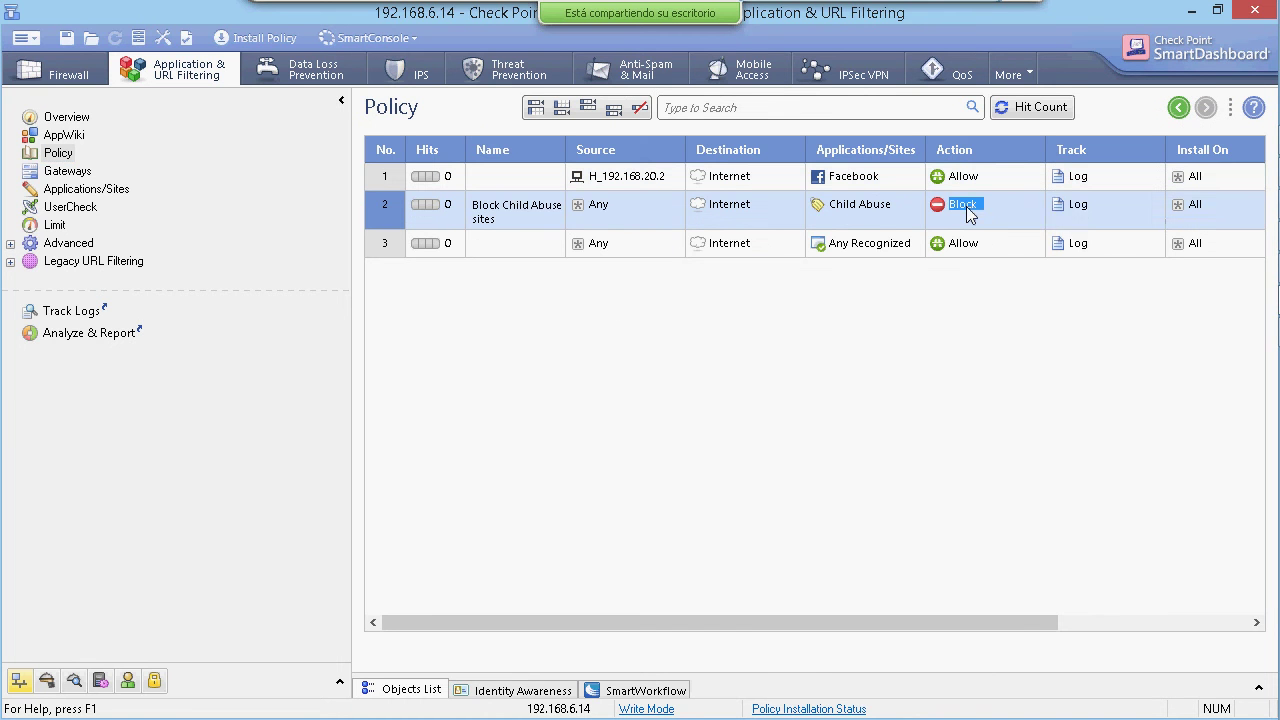
View the available actions for the Block Child Abuse sites rule, and review the QoS and Application & URL Filtering policies.
right_click(966, 210)
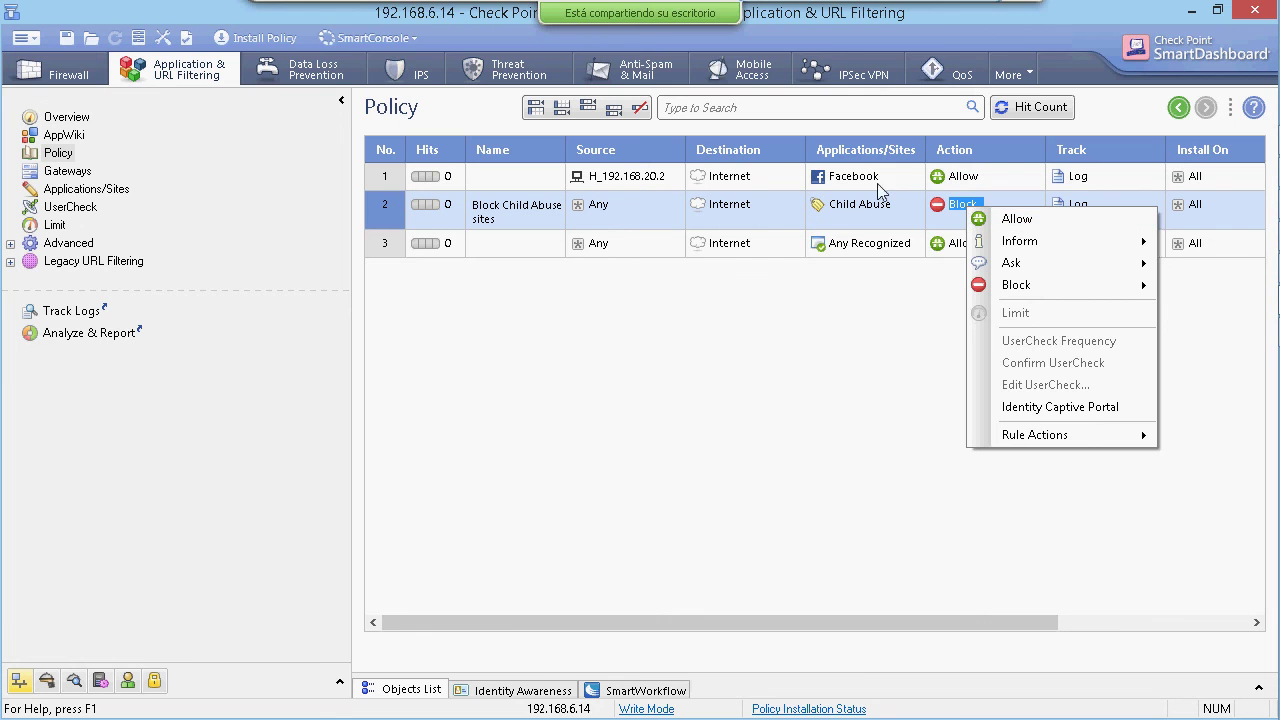
left_click(143, 82)
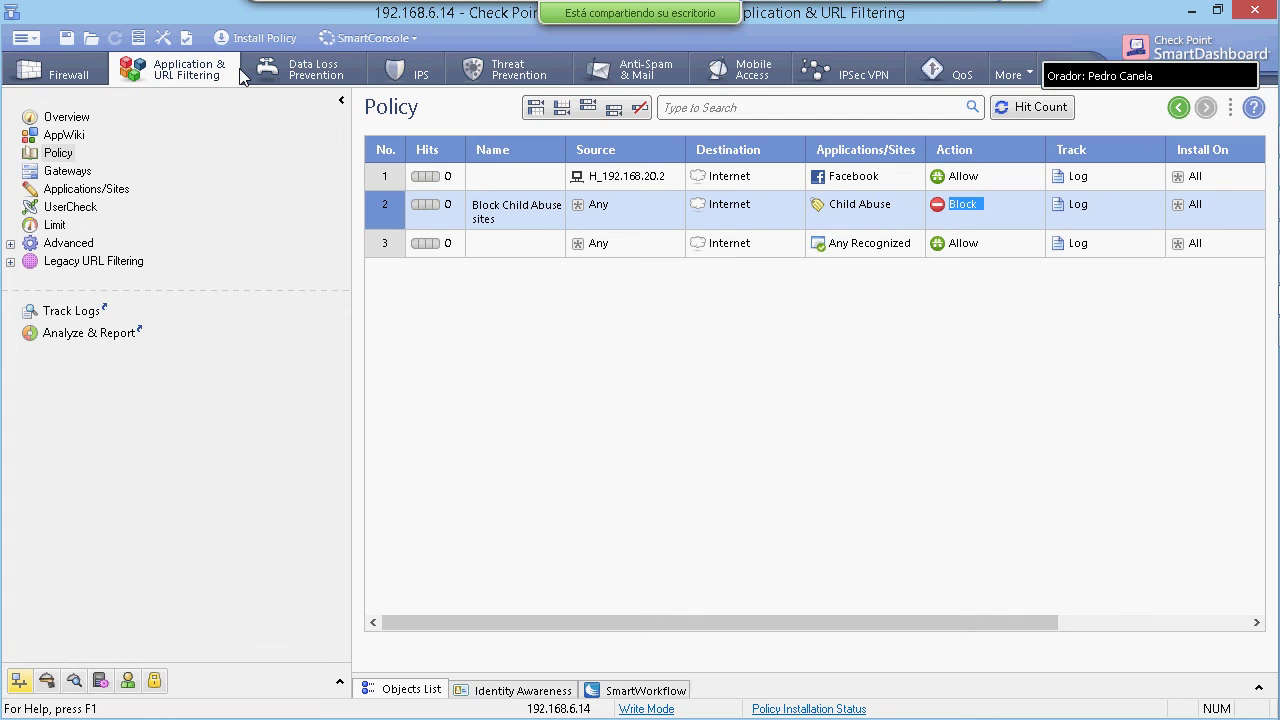
left_click(945, 70)
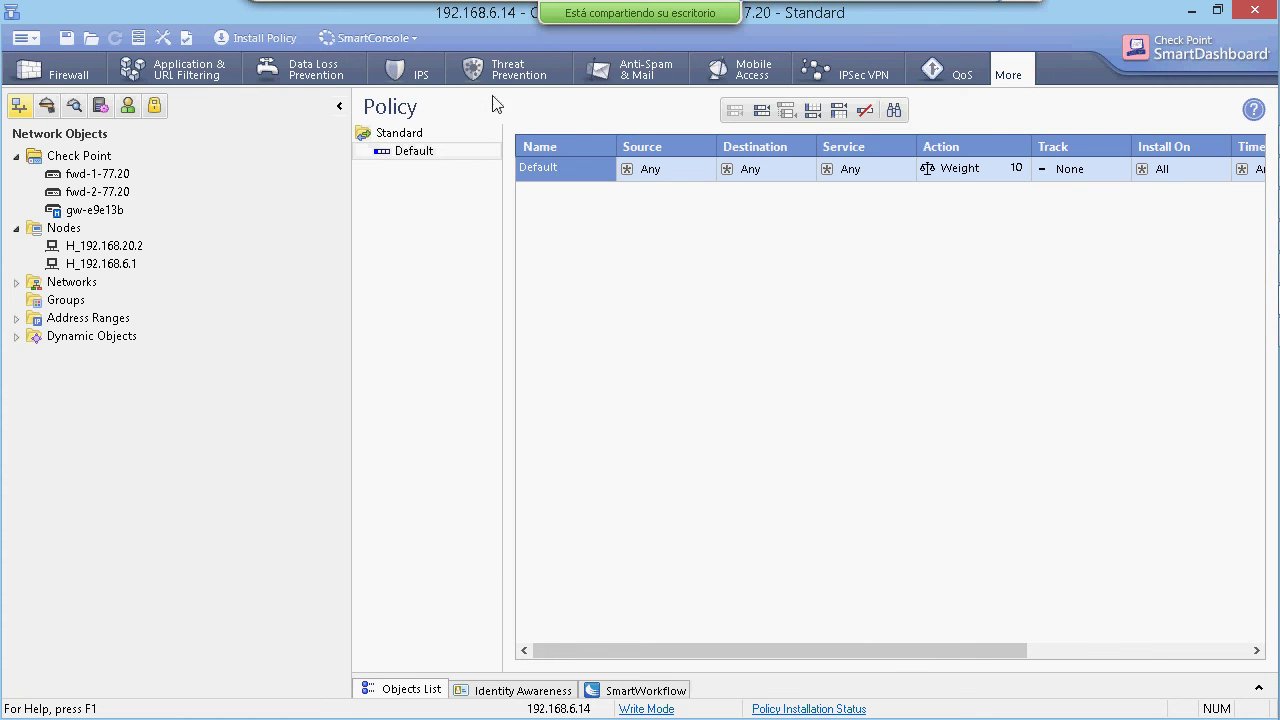
left_click(170, 66)
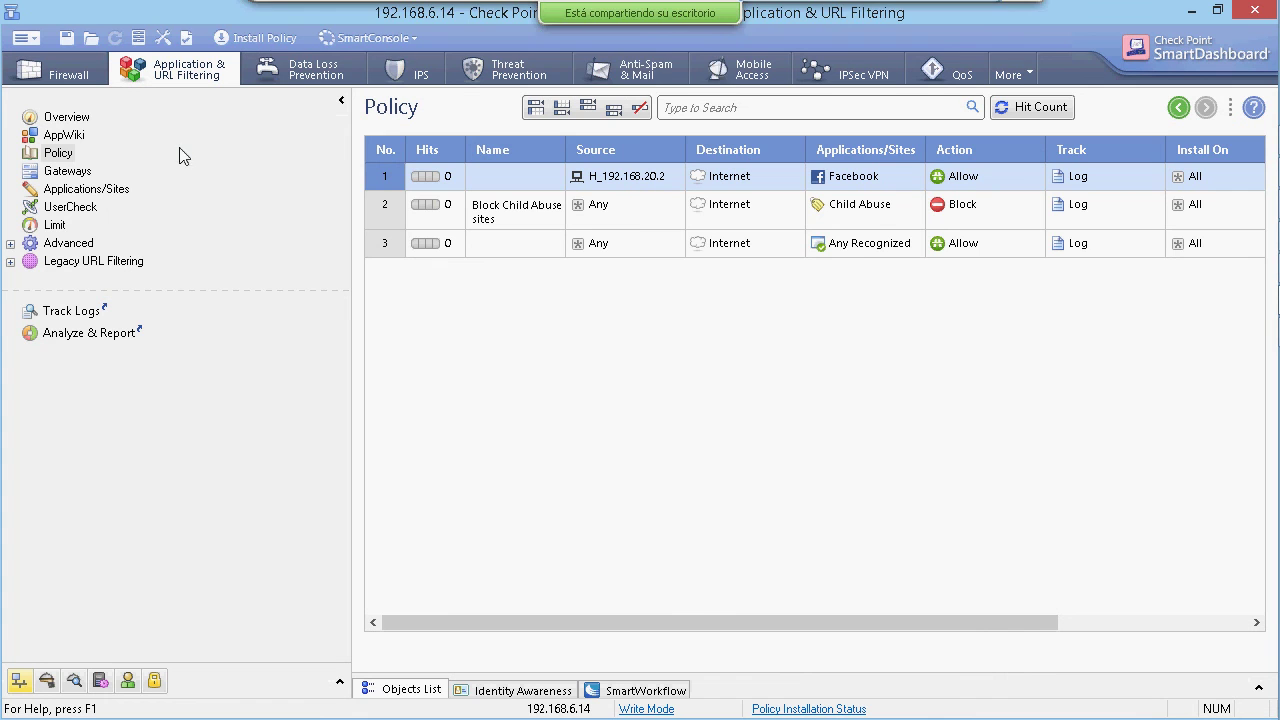
Stop sharing the desktop in the WebEx training session, and bring up the HyperCam recording window.
mouse_move(665, 10)
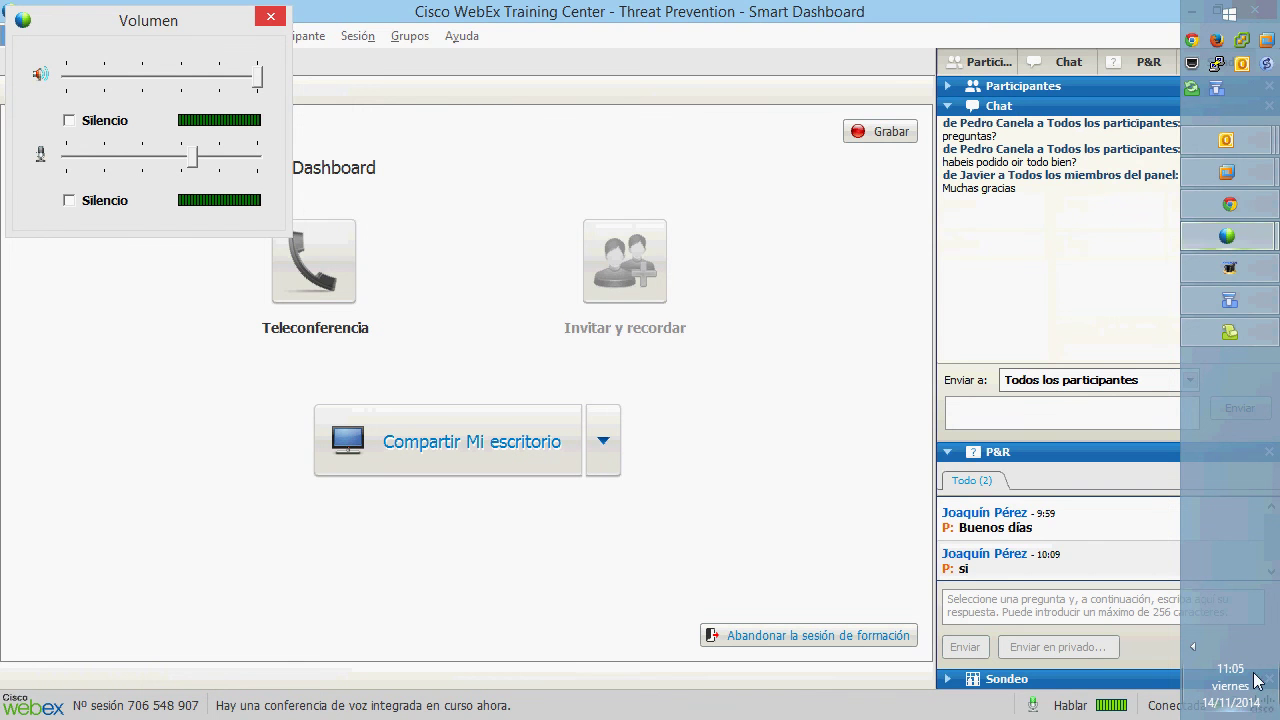
left_click(1192, 647)
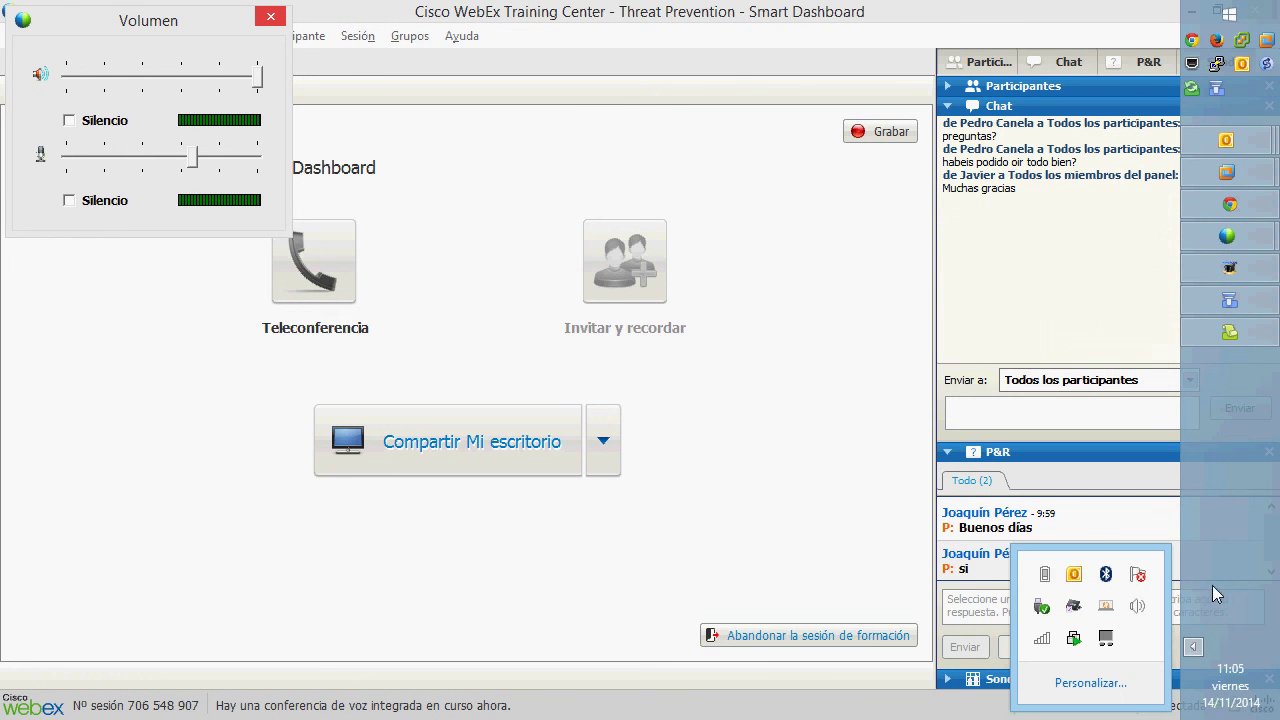
left_click(1232, 268)
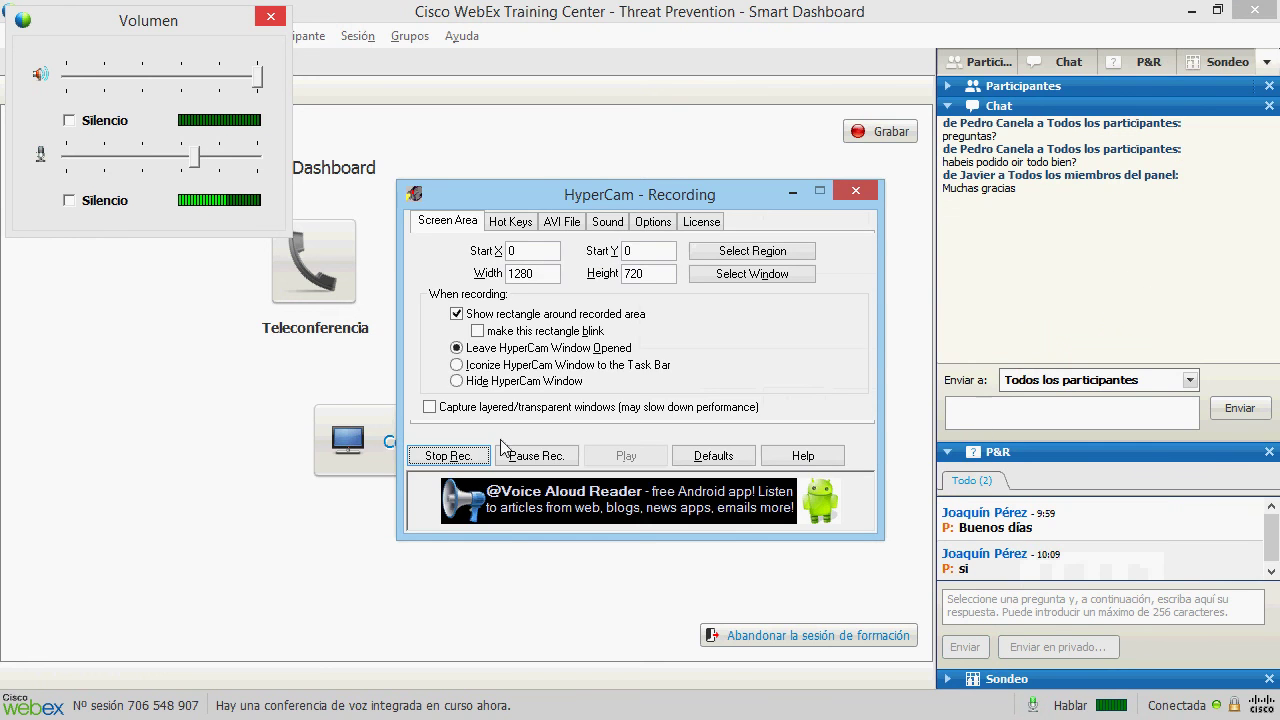